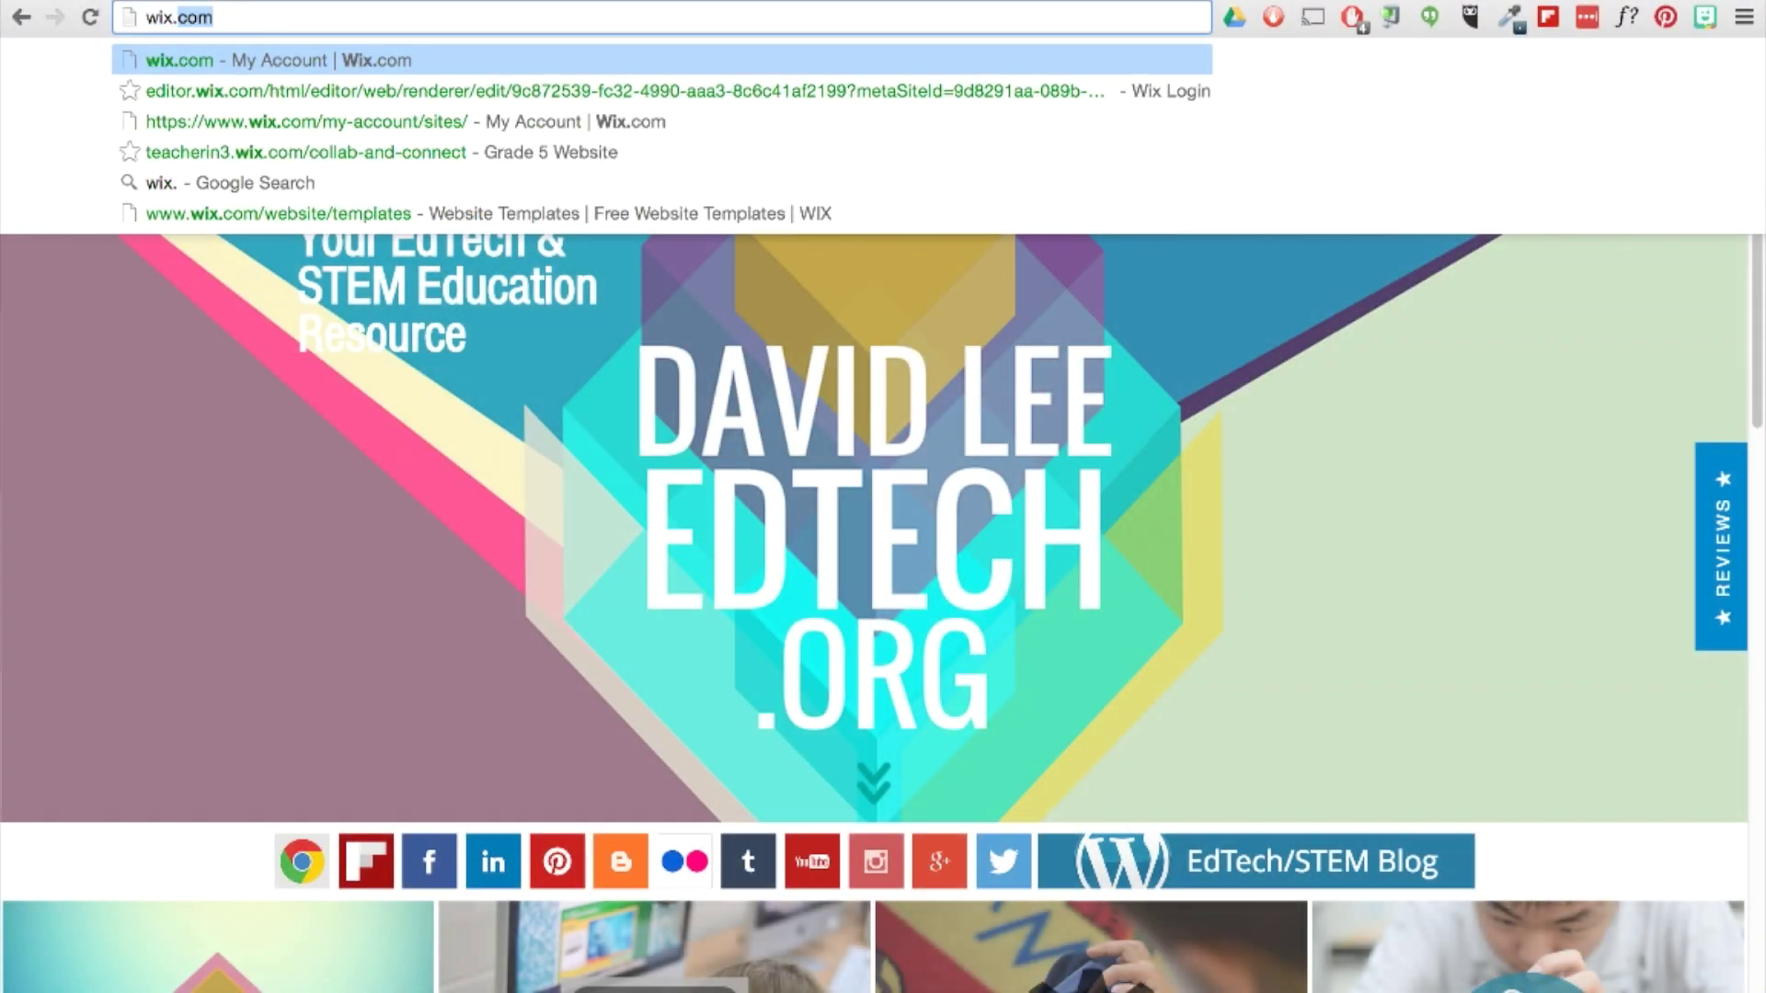
Load wix.com and start a new-user registration with an e-mail address and password.
key(Return)
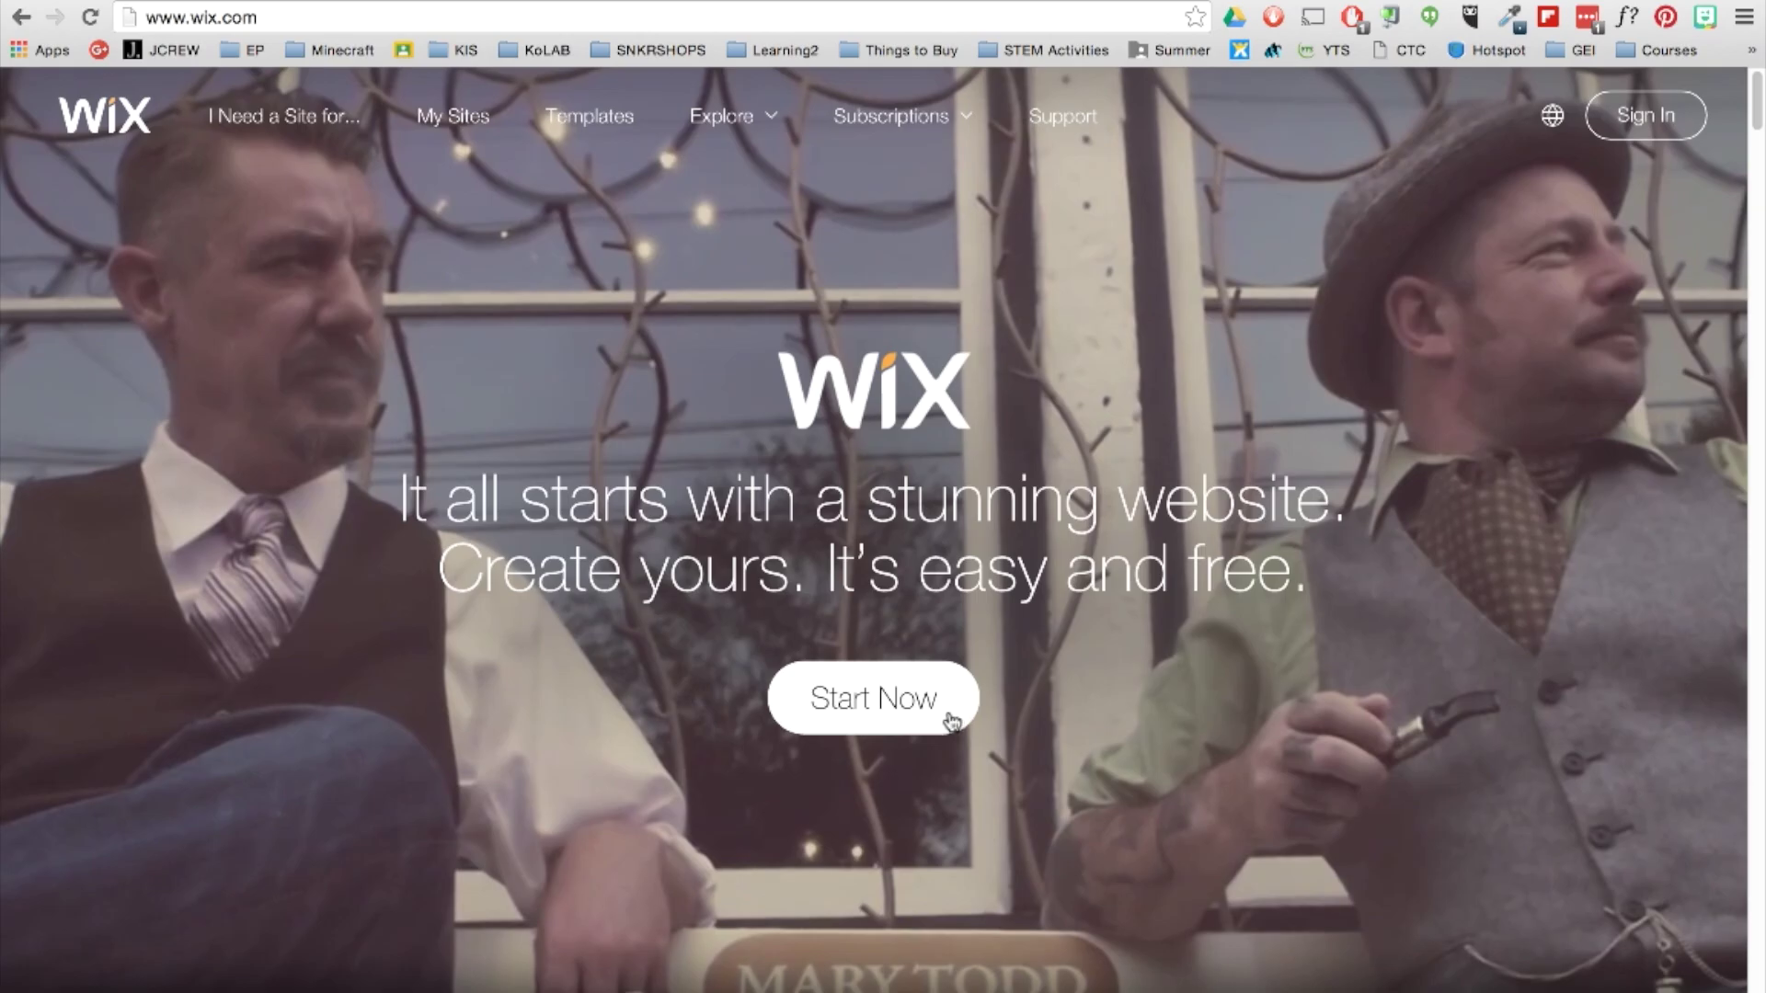
click(950, 720)
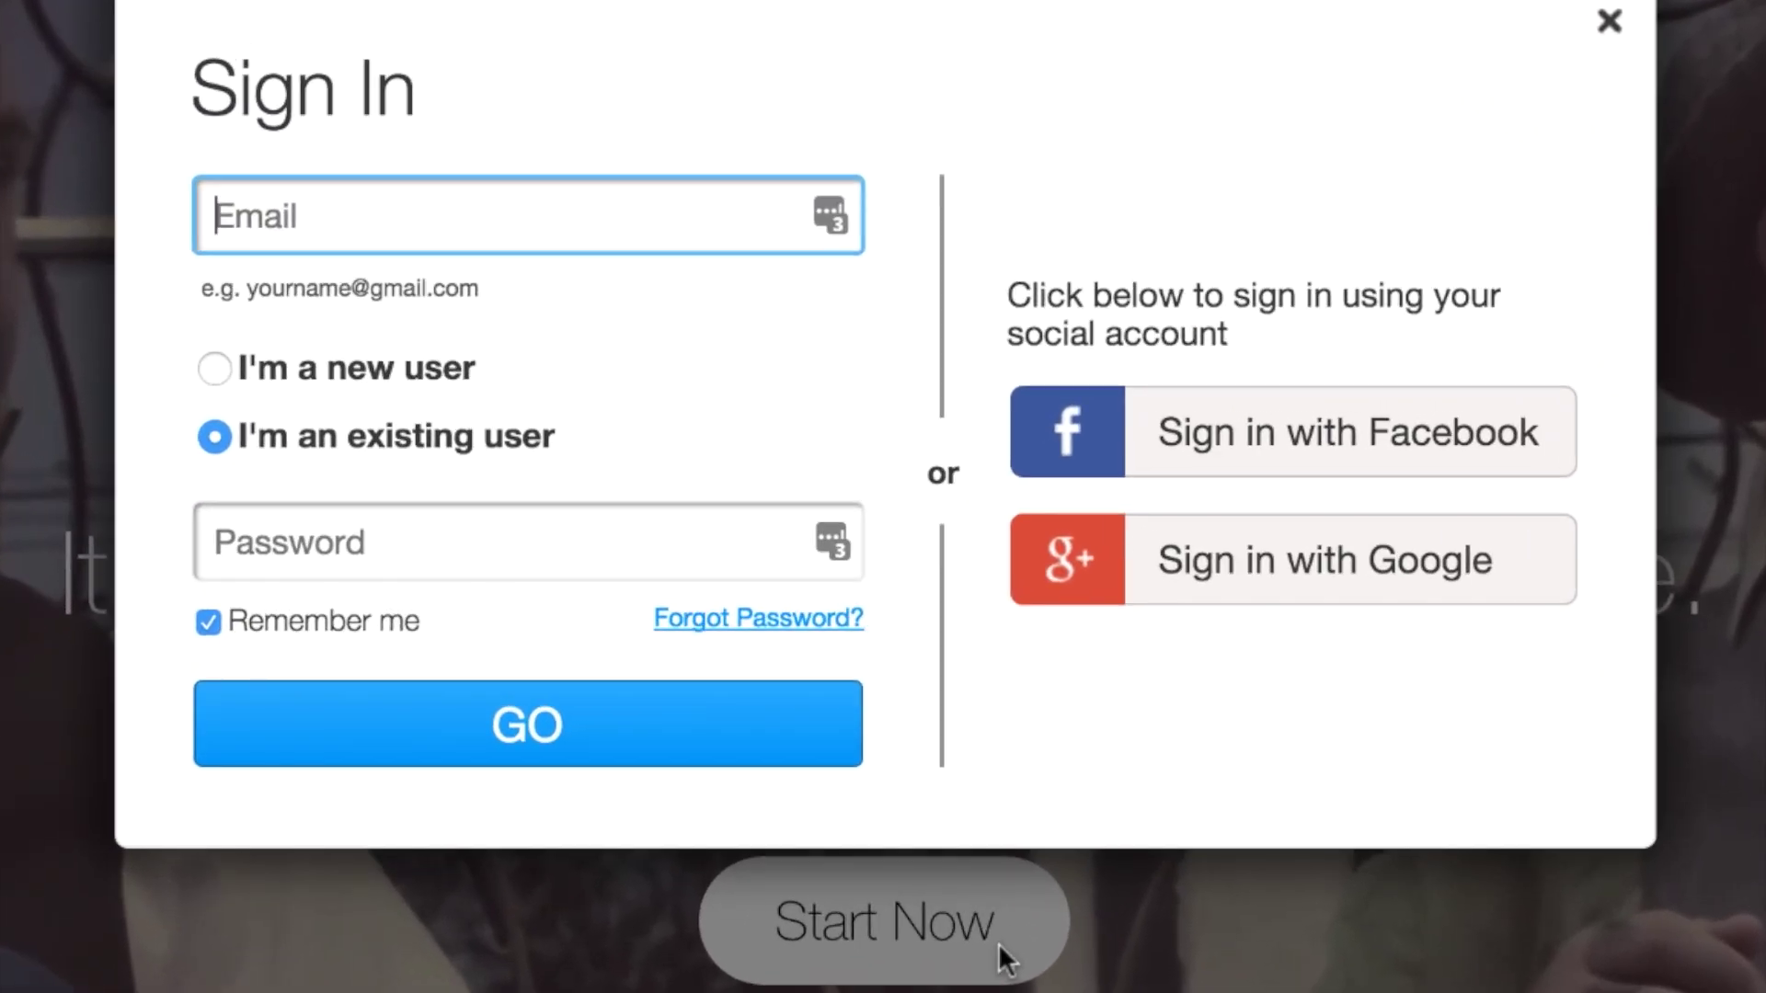
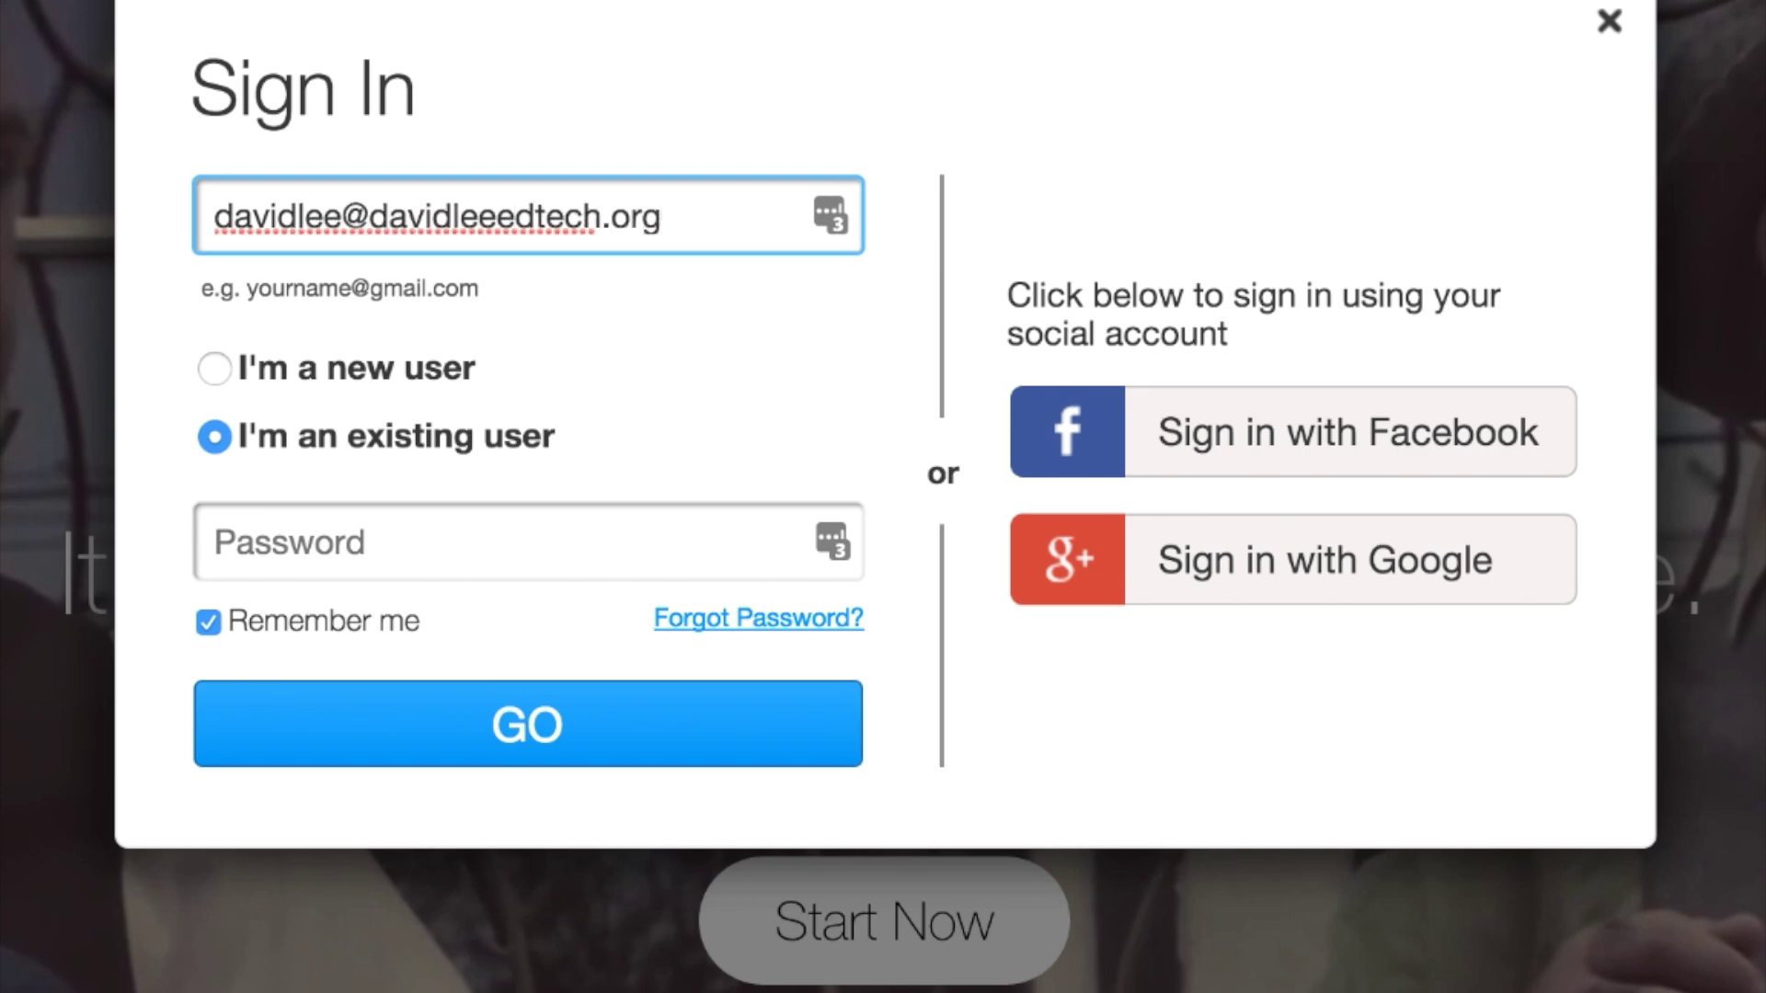
click(219, 372)
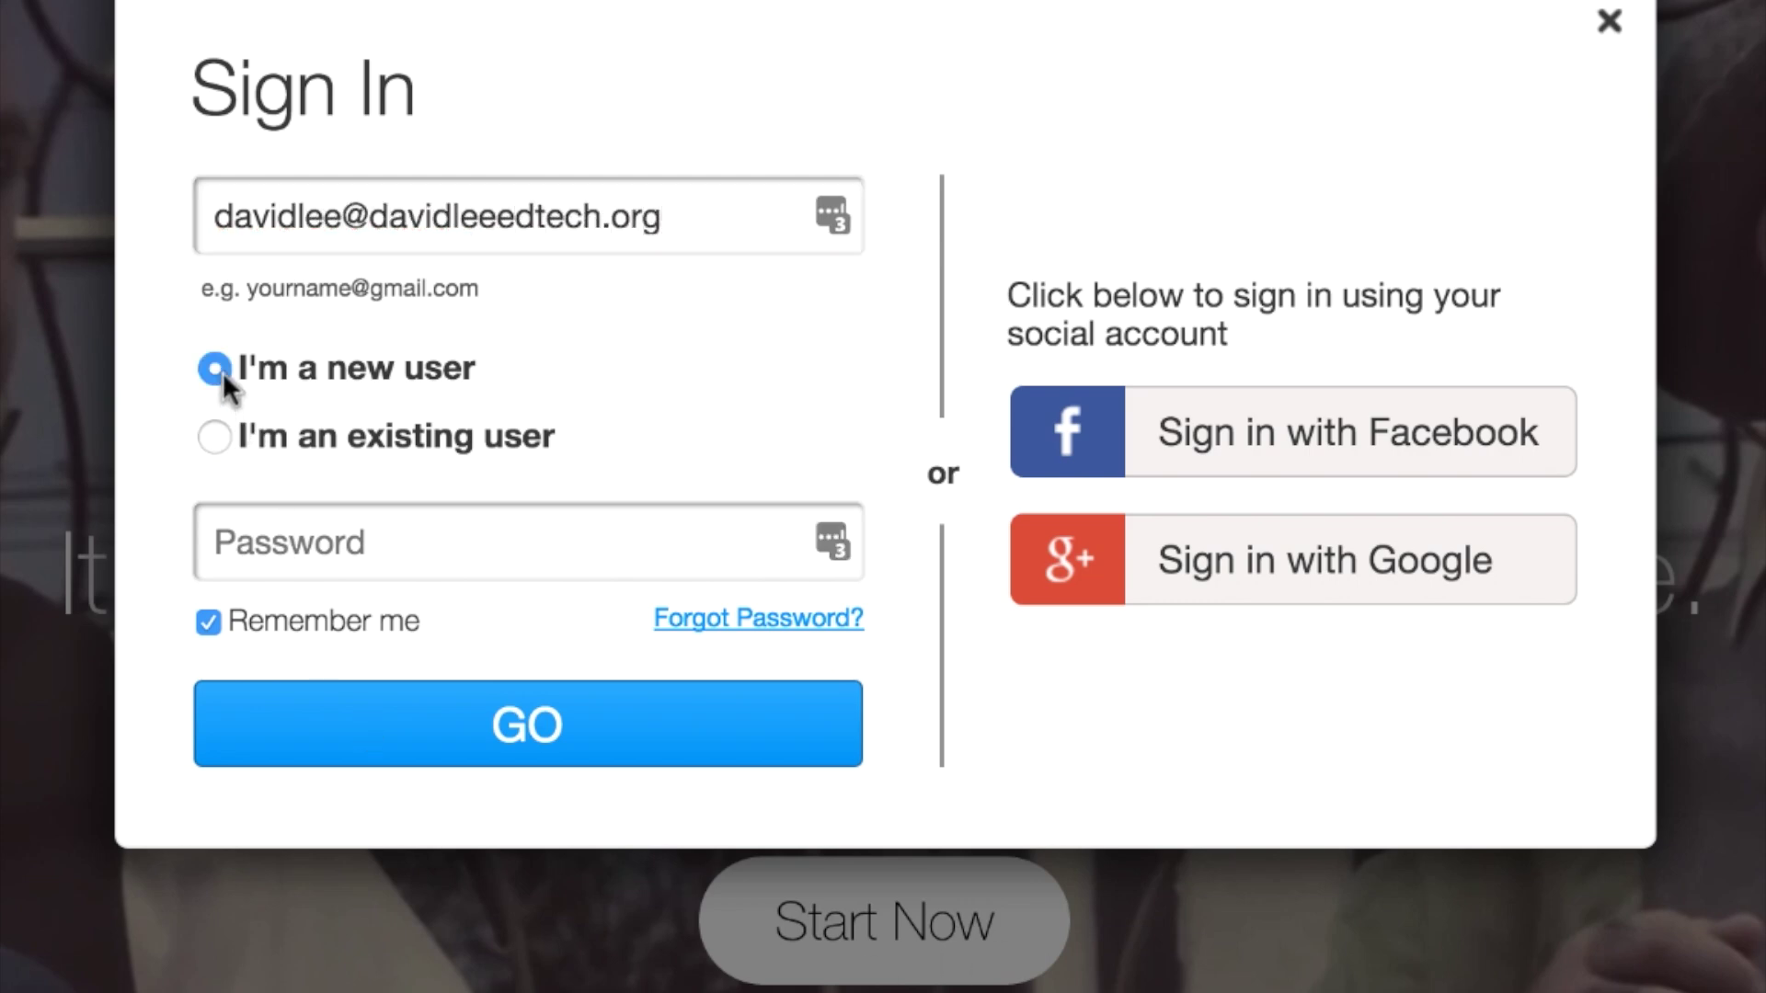
click(276, 544)
text(***********)
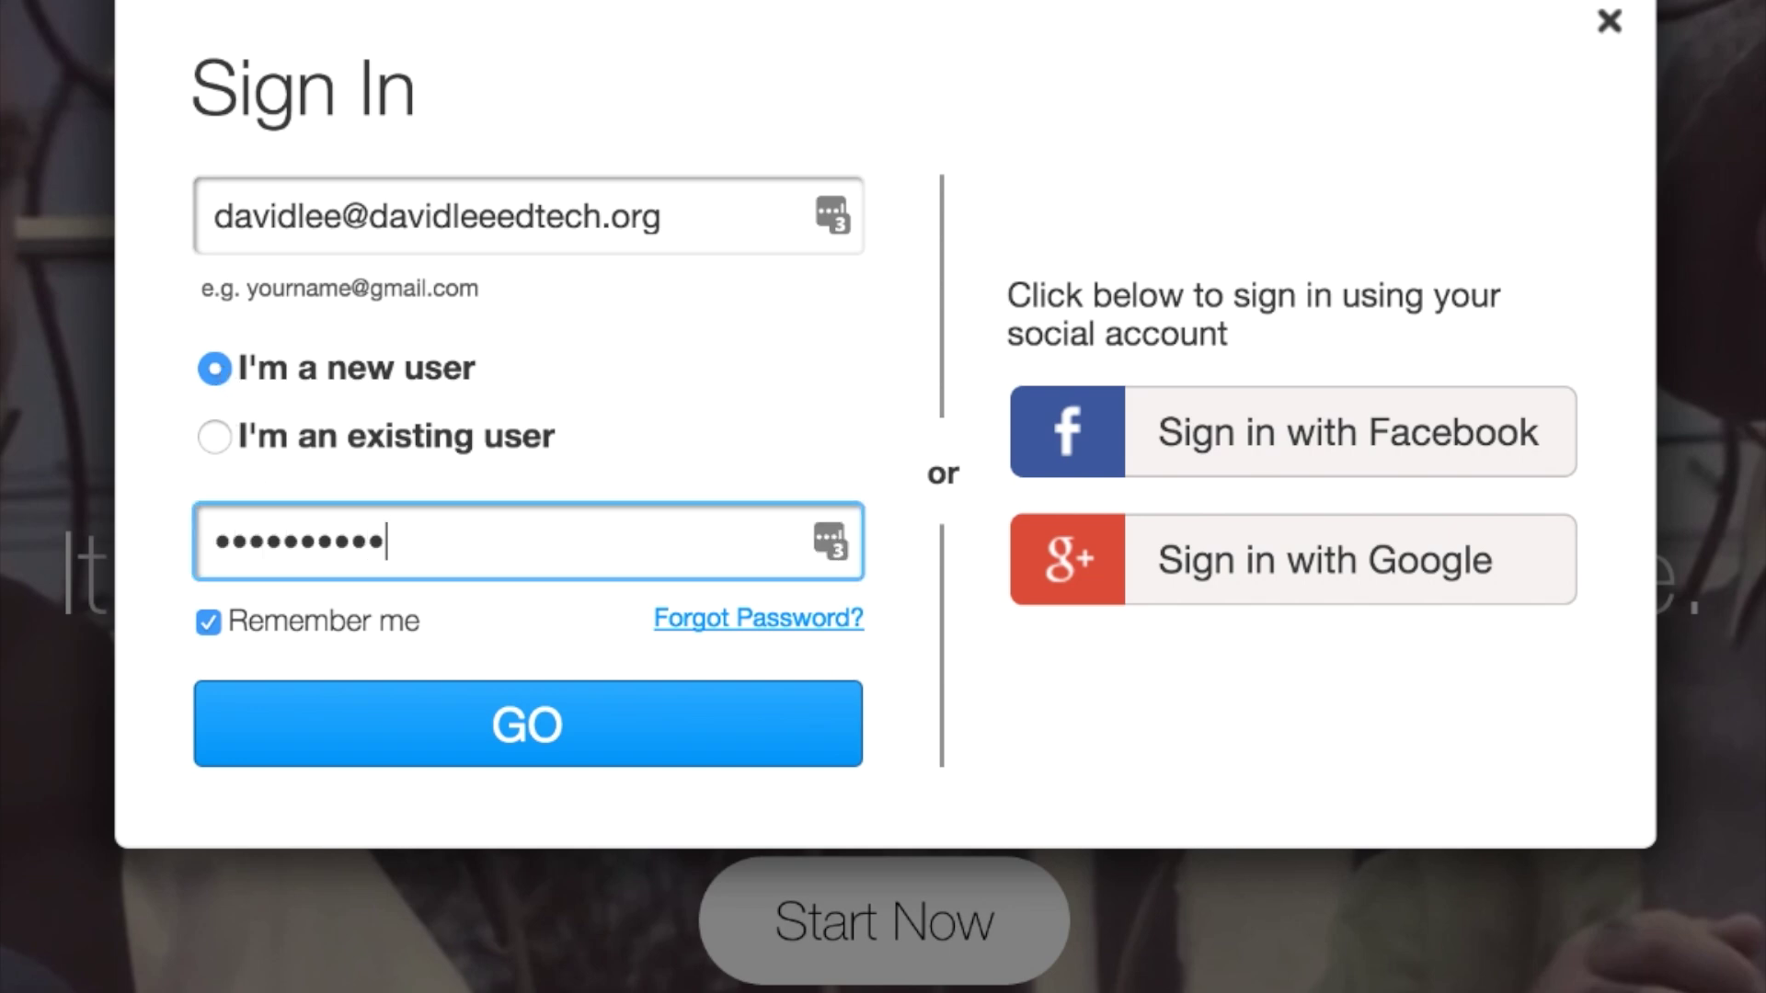
click(282, 742)
Repeat the e-mail address and password in the confirmation fields and create the account.
key(shift+Tab)
key(super+c)
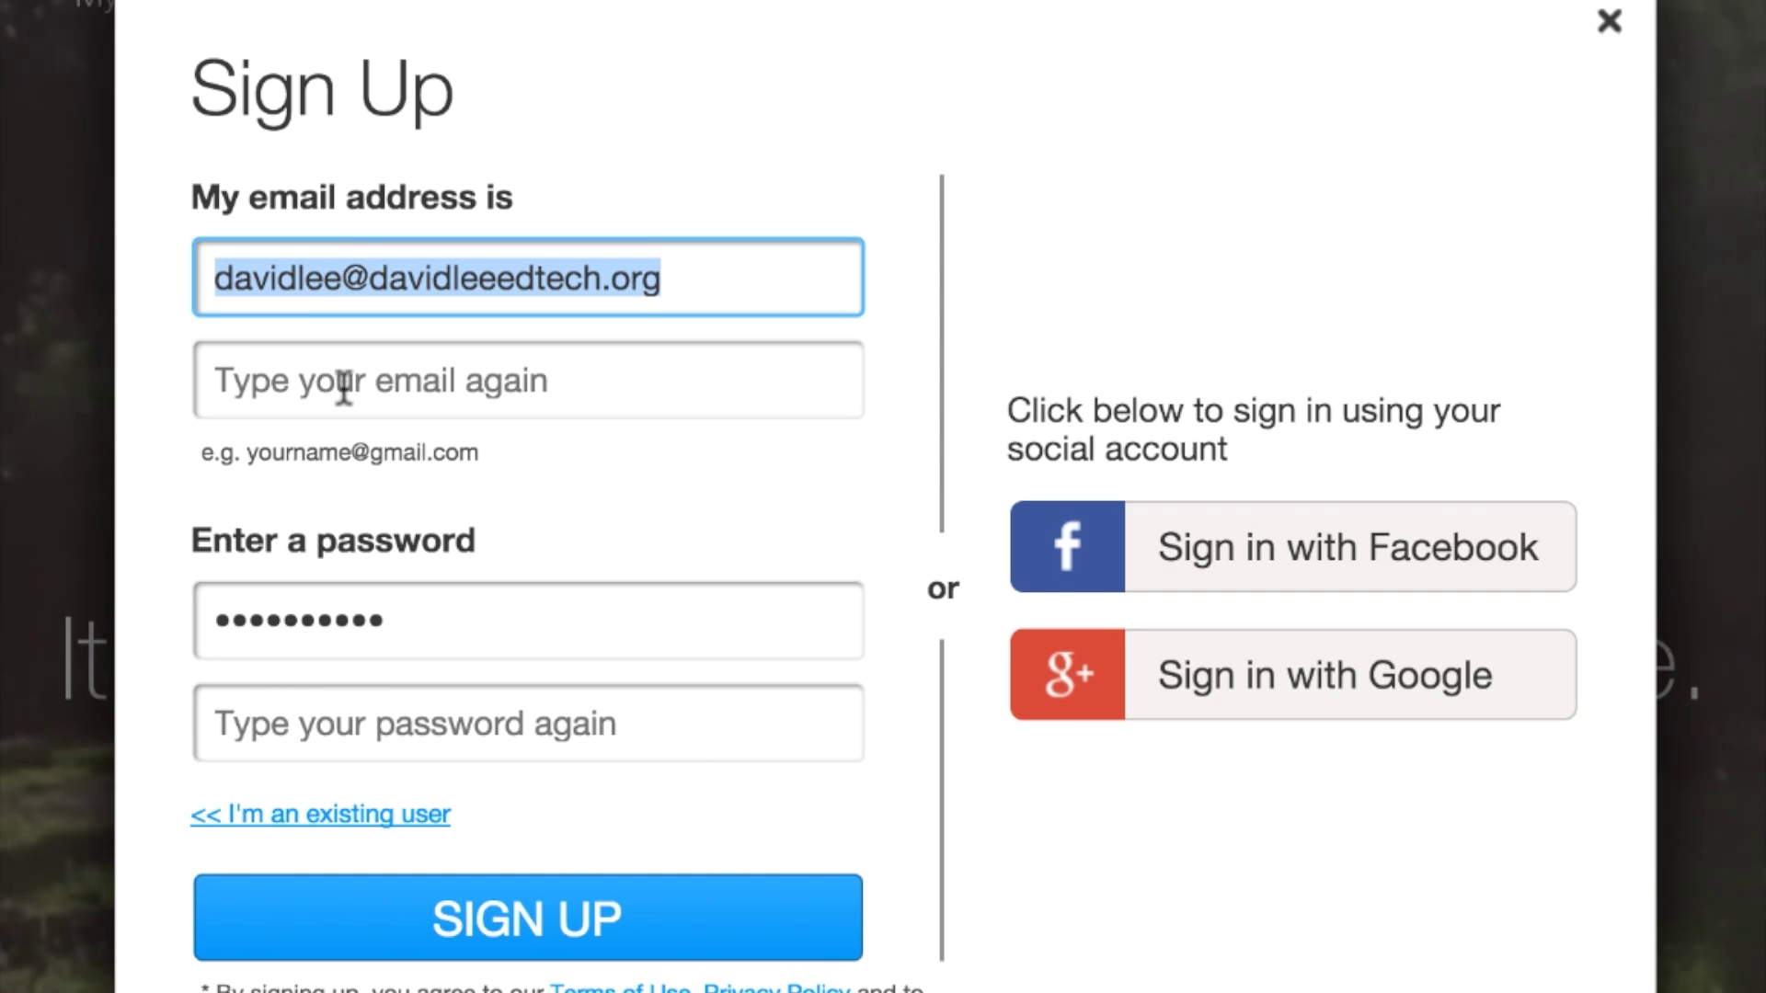
click(346, 382)
key(super+v)
click(414, 722)
text(***********)
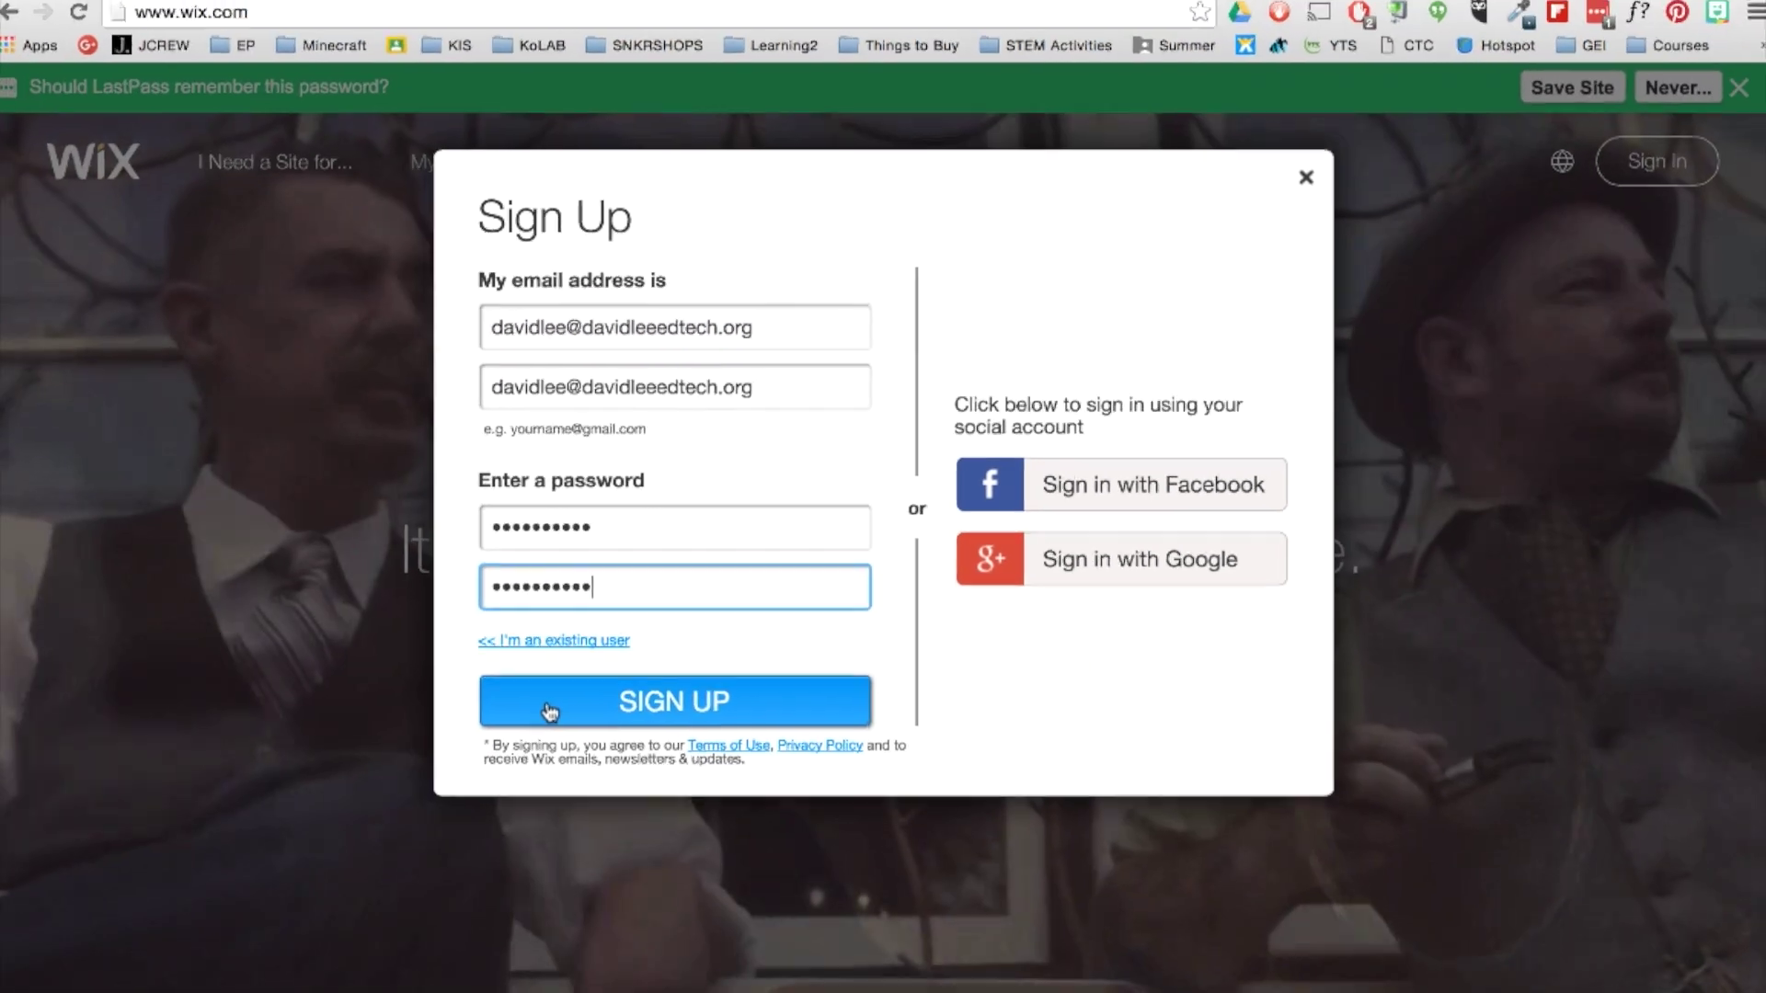
click(390, 865)
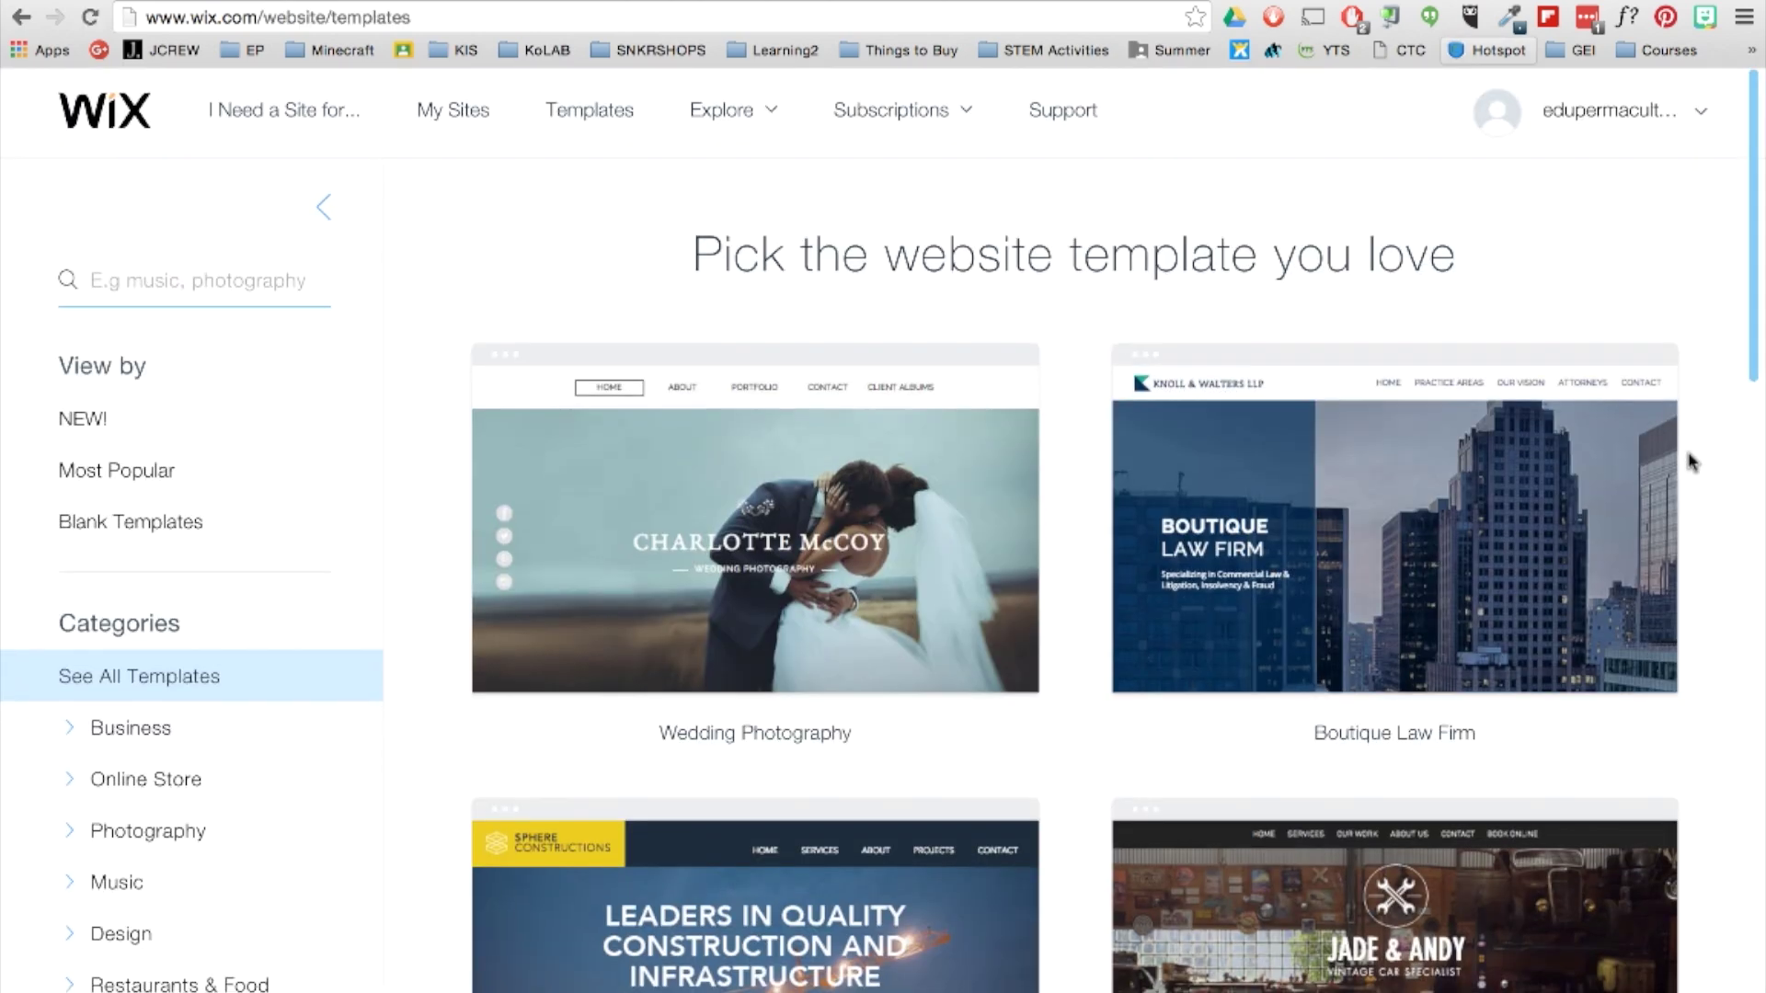
Browse the template gallery and preview the Social Media Agency template.
scroll(1690, 462, down, 20)
scroll(1690, 462, down, 7)
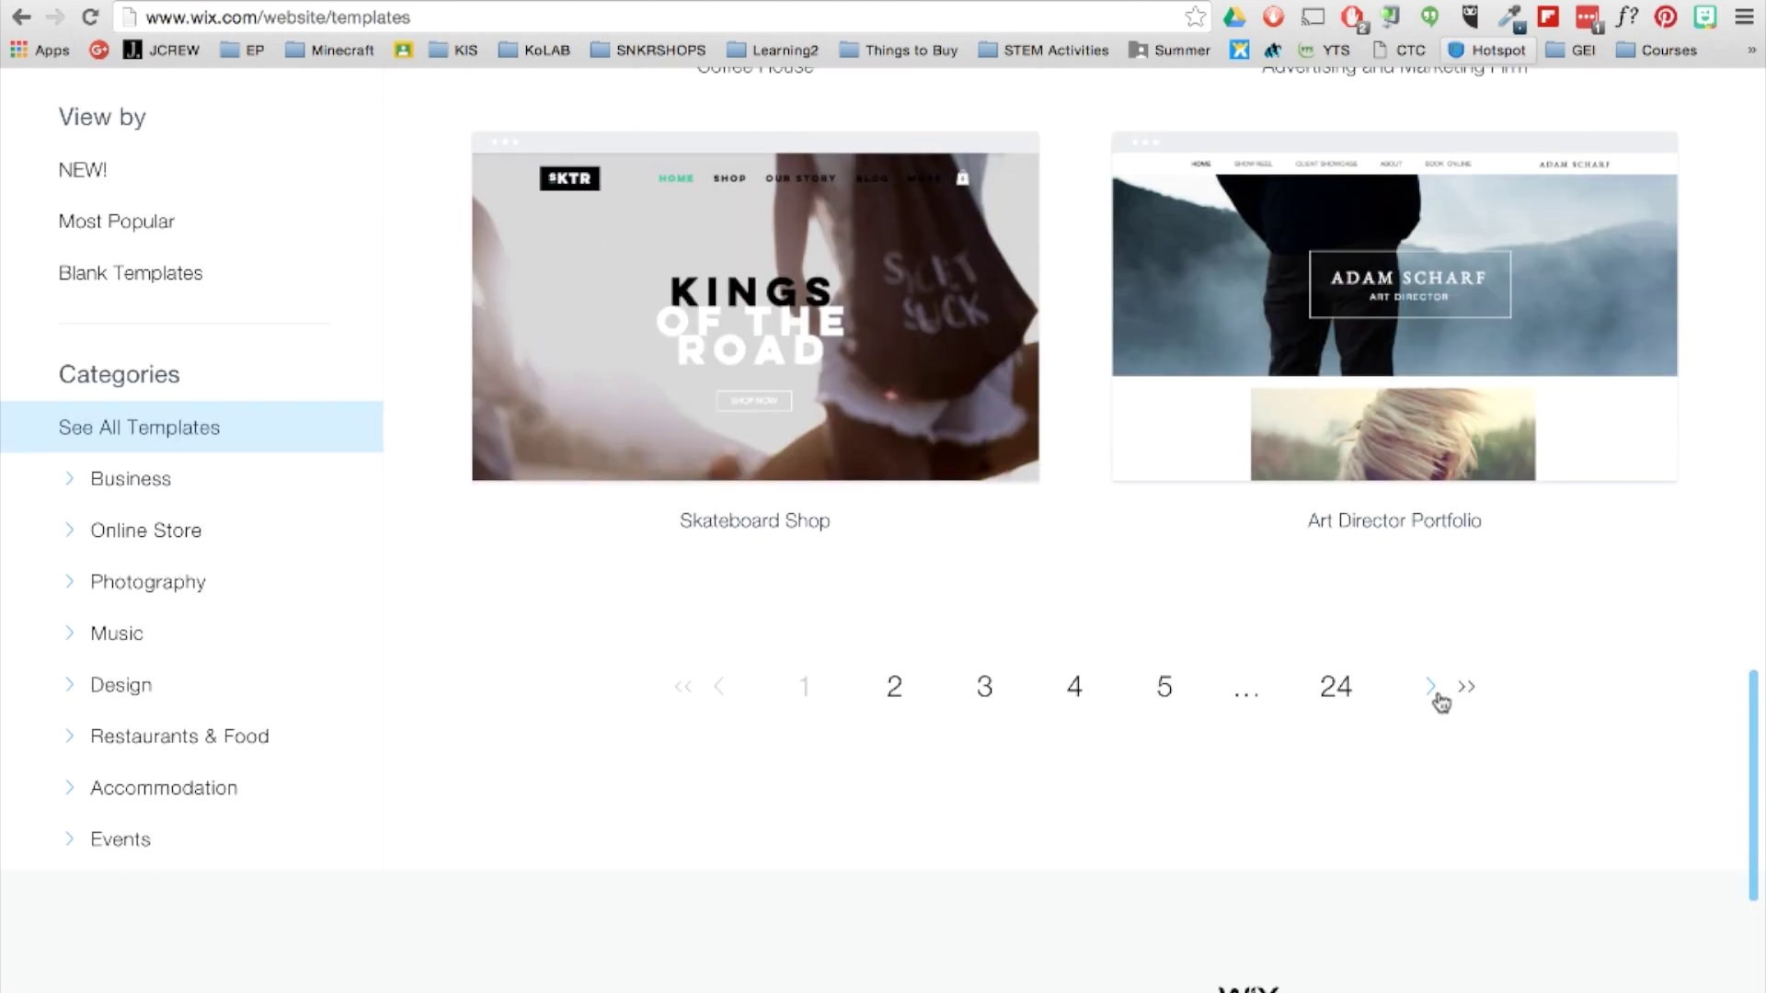
scroll(1439, 699, up, 15)
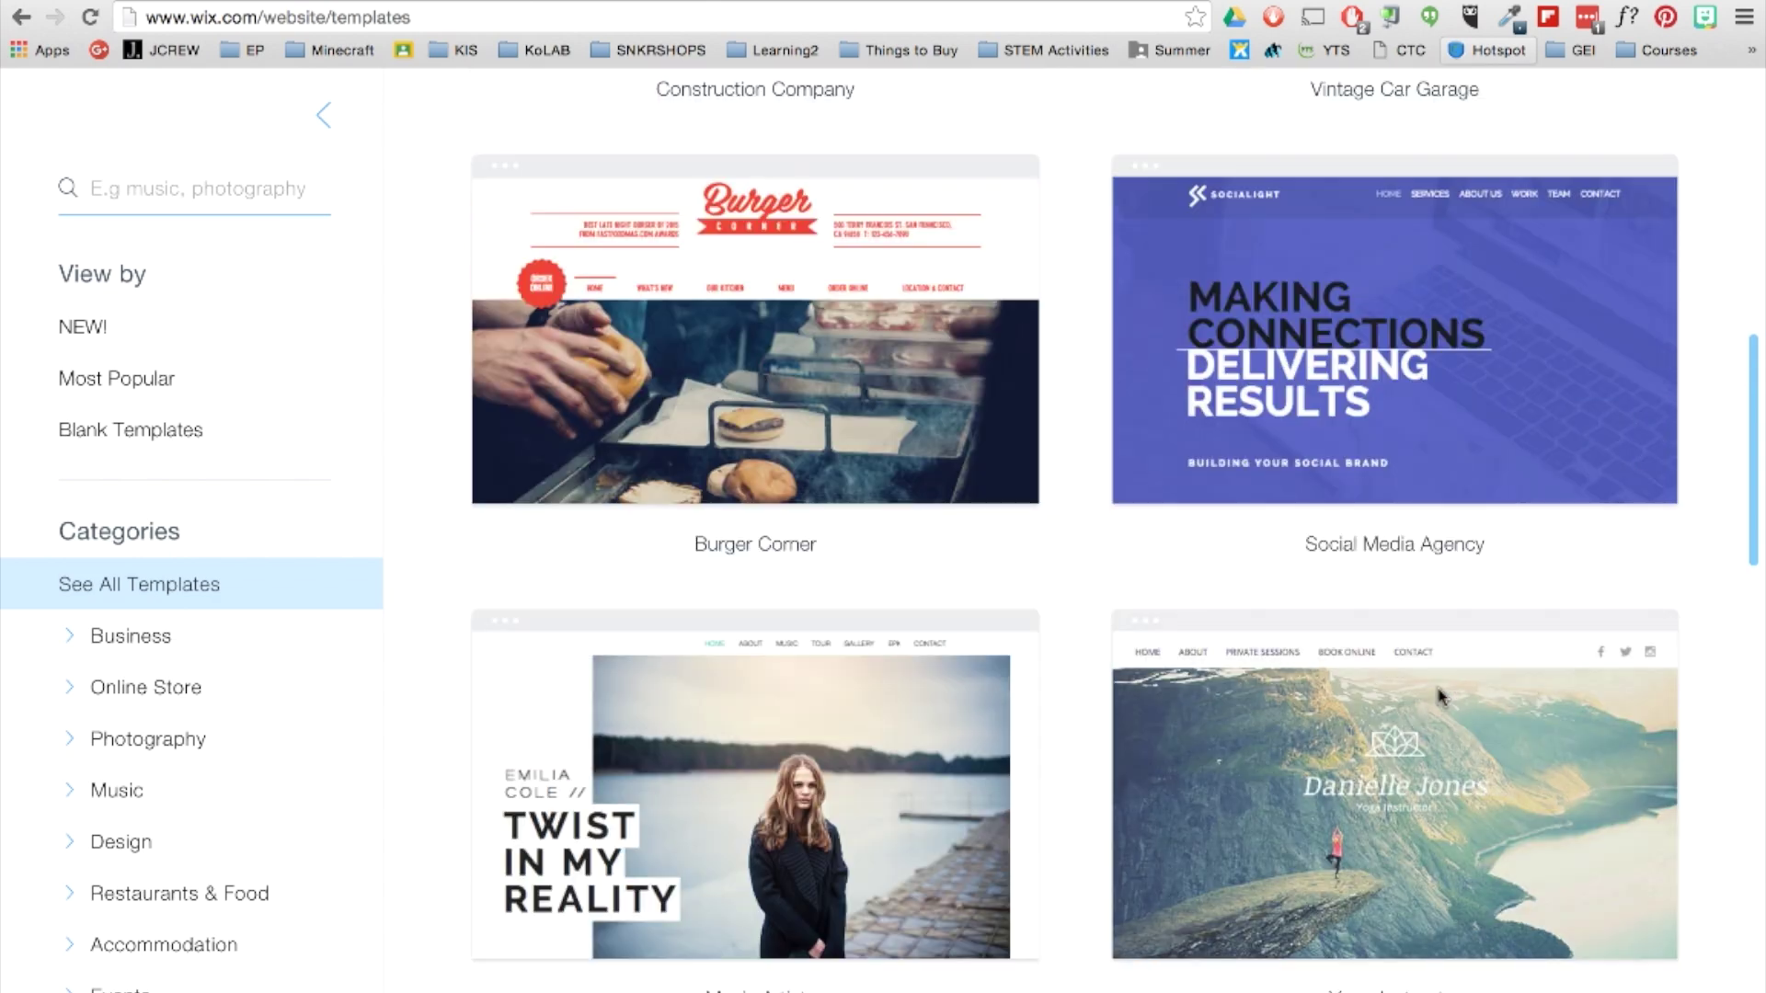
mouse_move(1357, 412)
click(1310, 377)
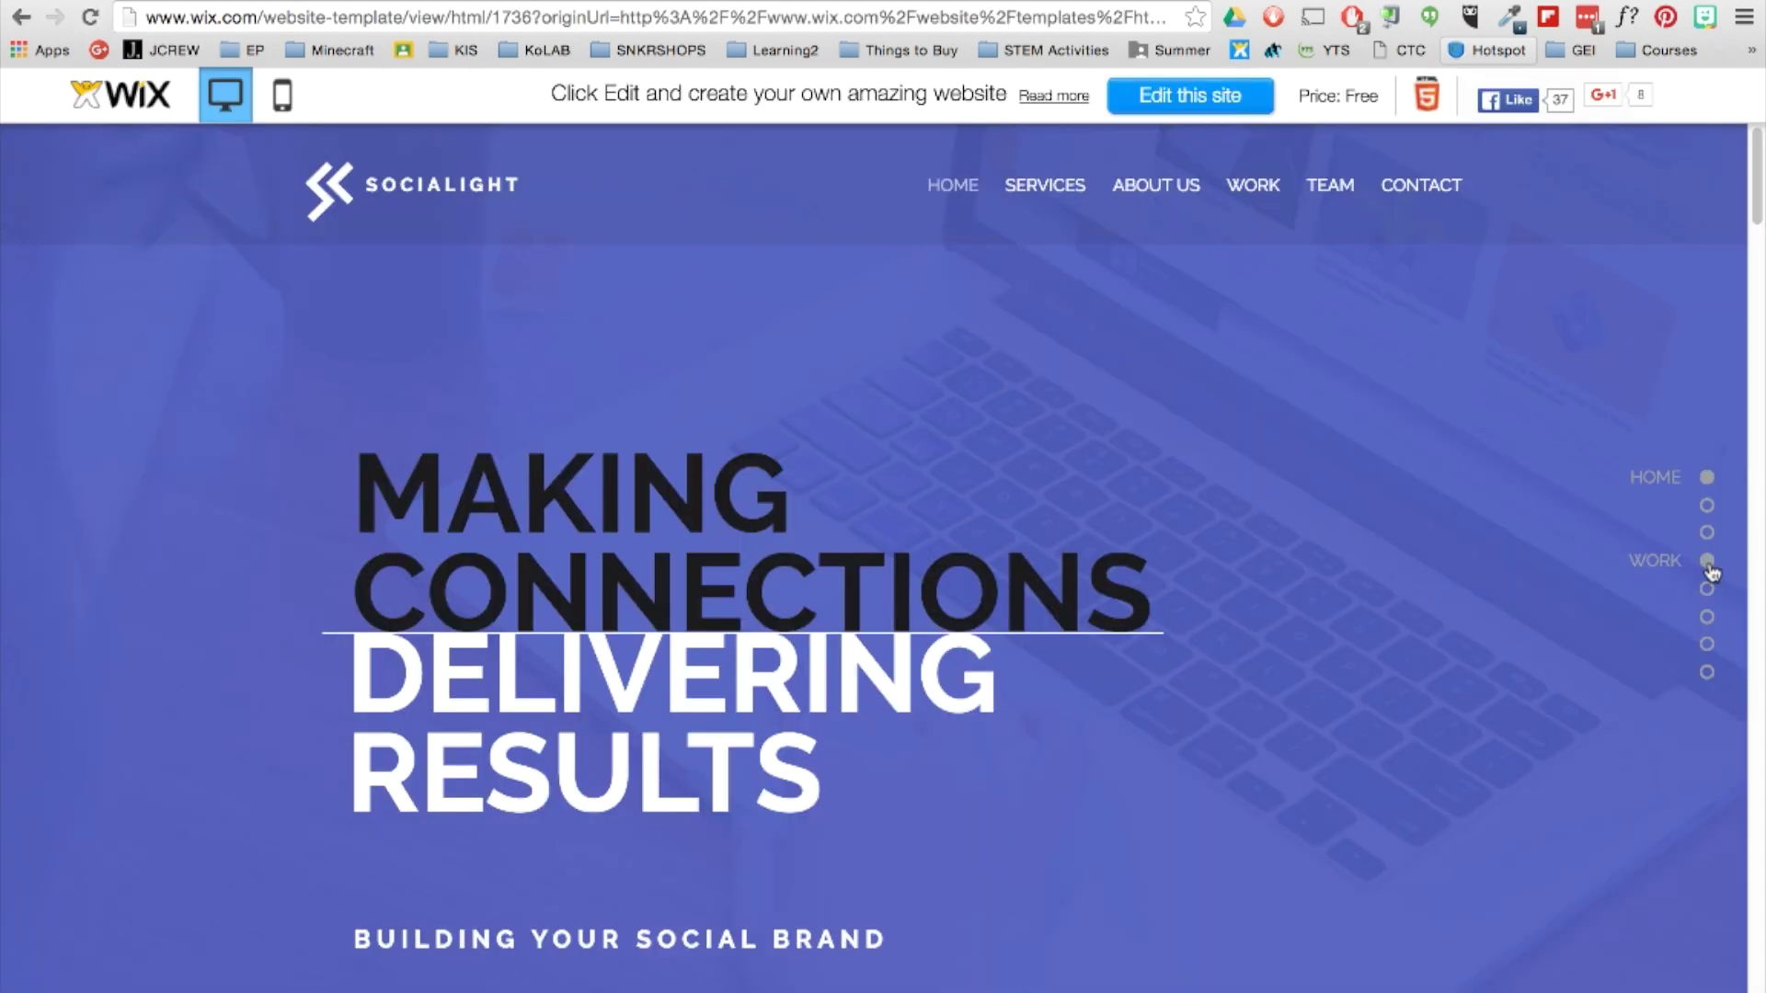
Jump to the template's OUR WORK and contact sections, then back to the top.
click(1705, 562)
click(1707, 672)
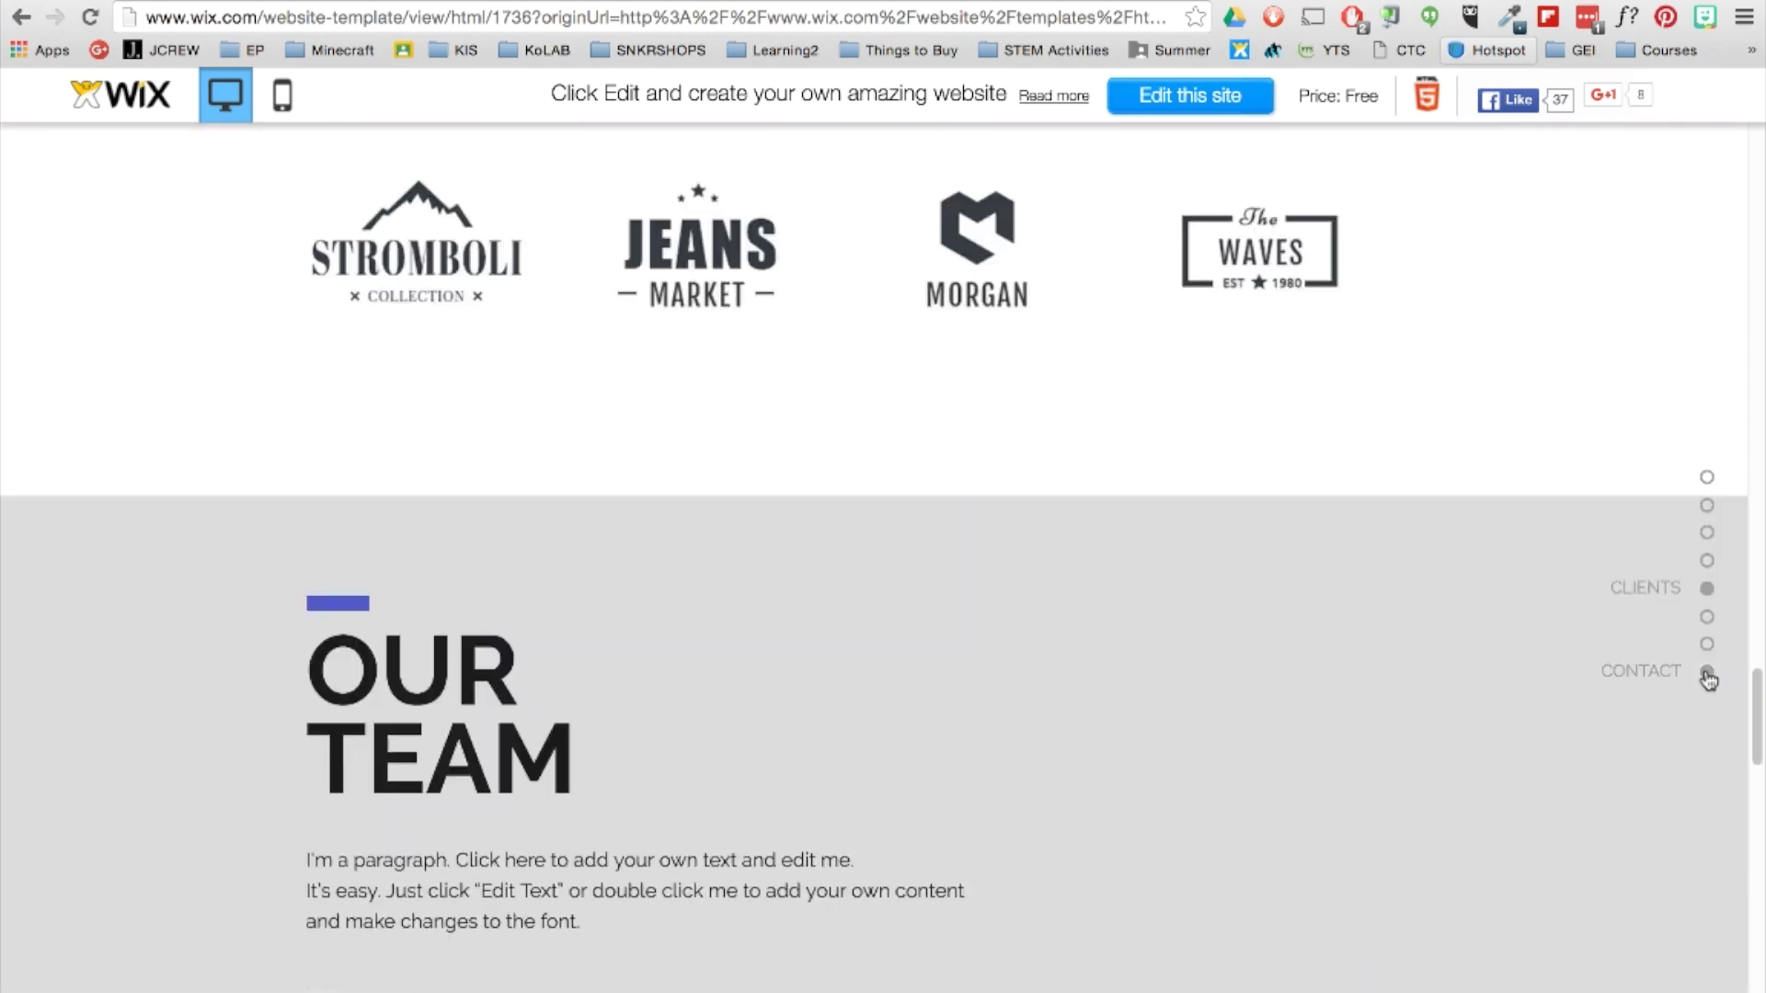
click(1704, 480)
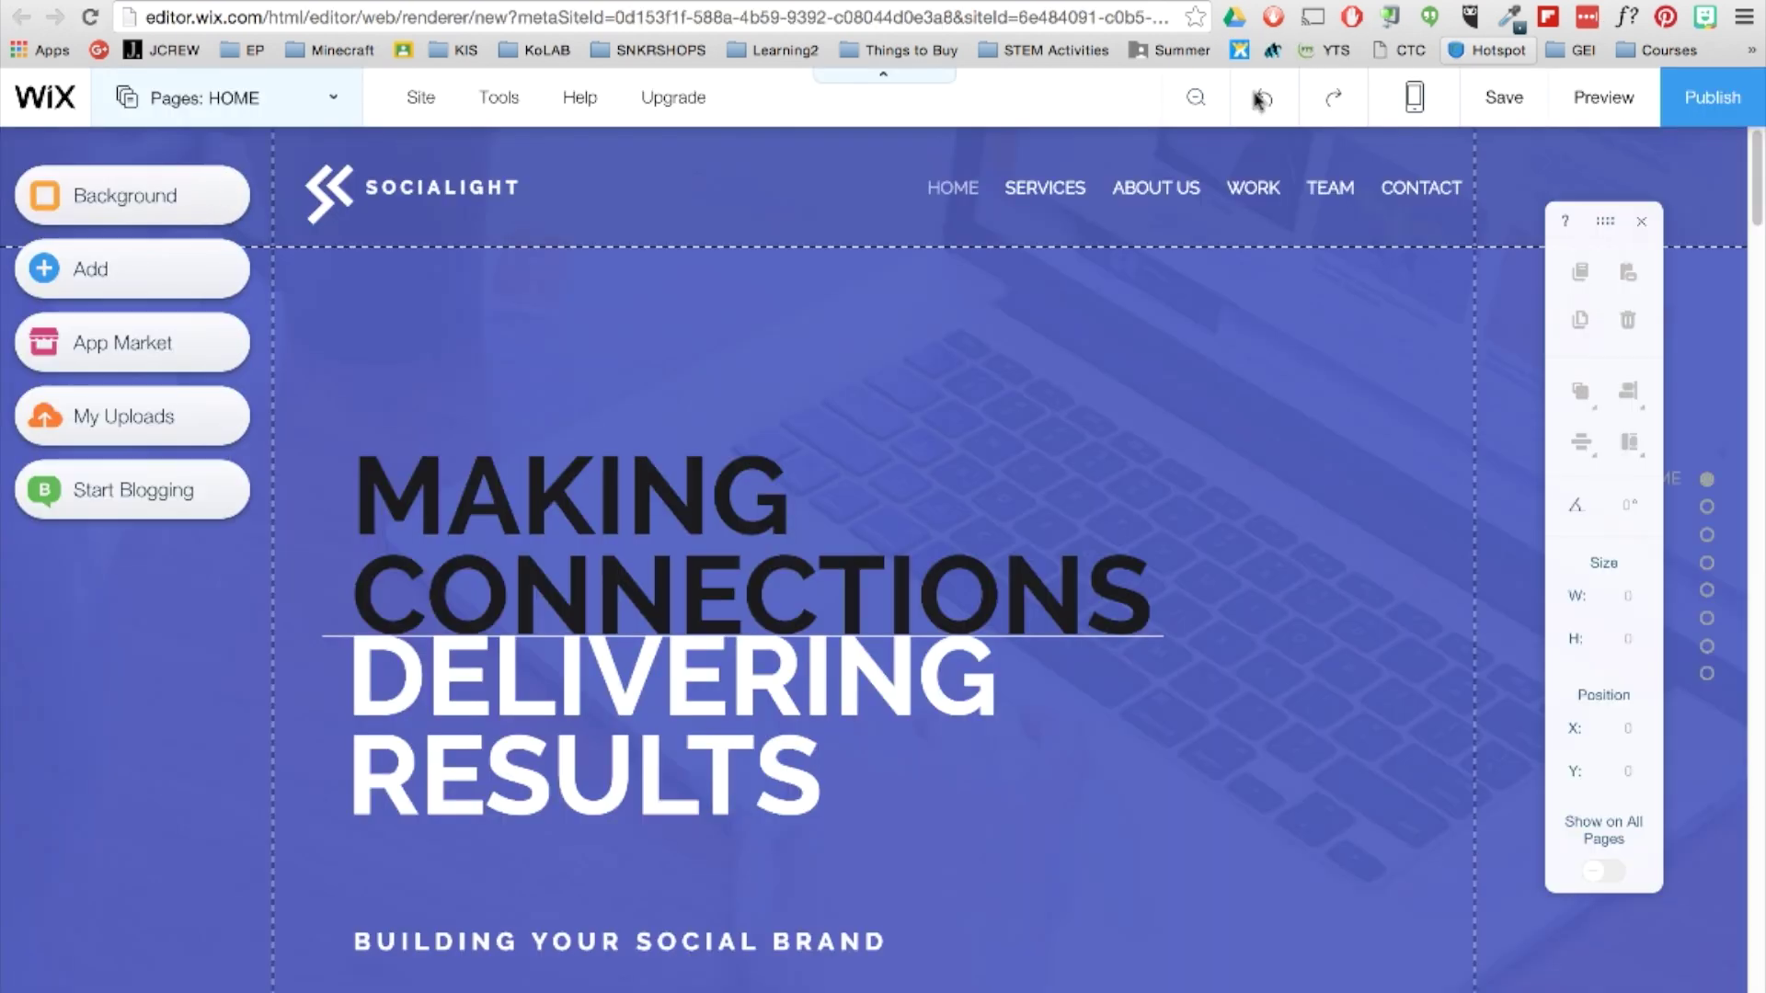
Drag the MAKING CONNECTIONS heading up and right, then undo the move.
click(676, 525)
click(678, 515)
drag(678, 515, 809, 459)
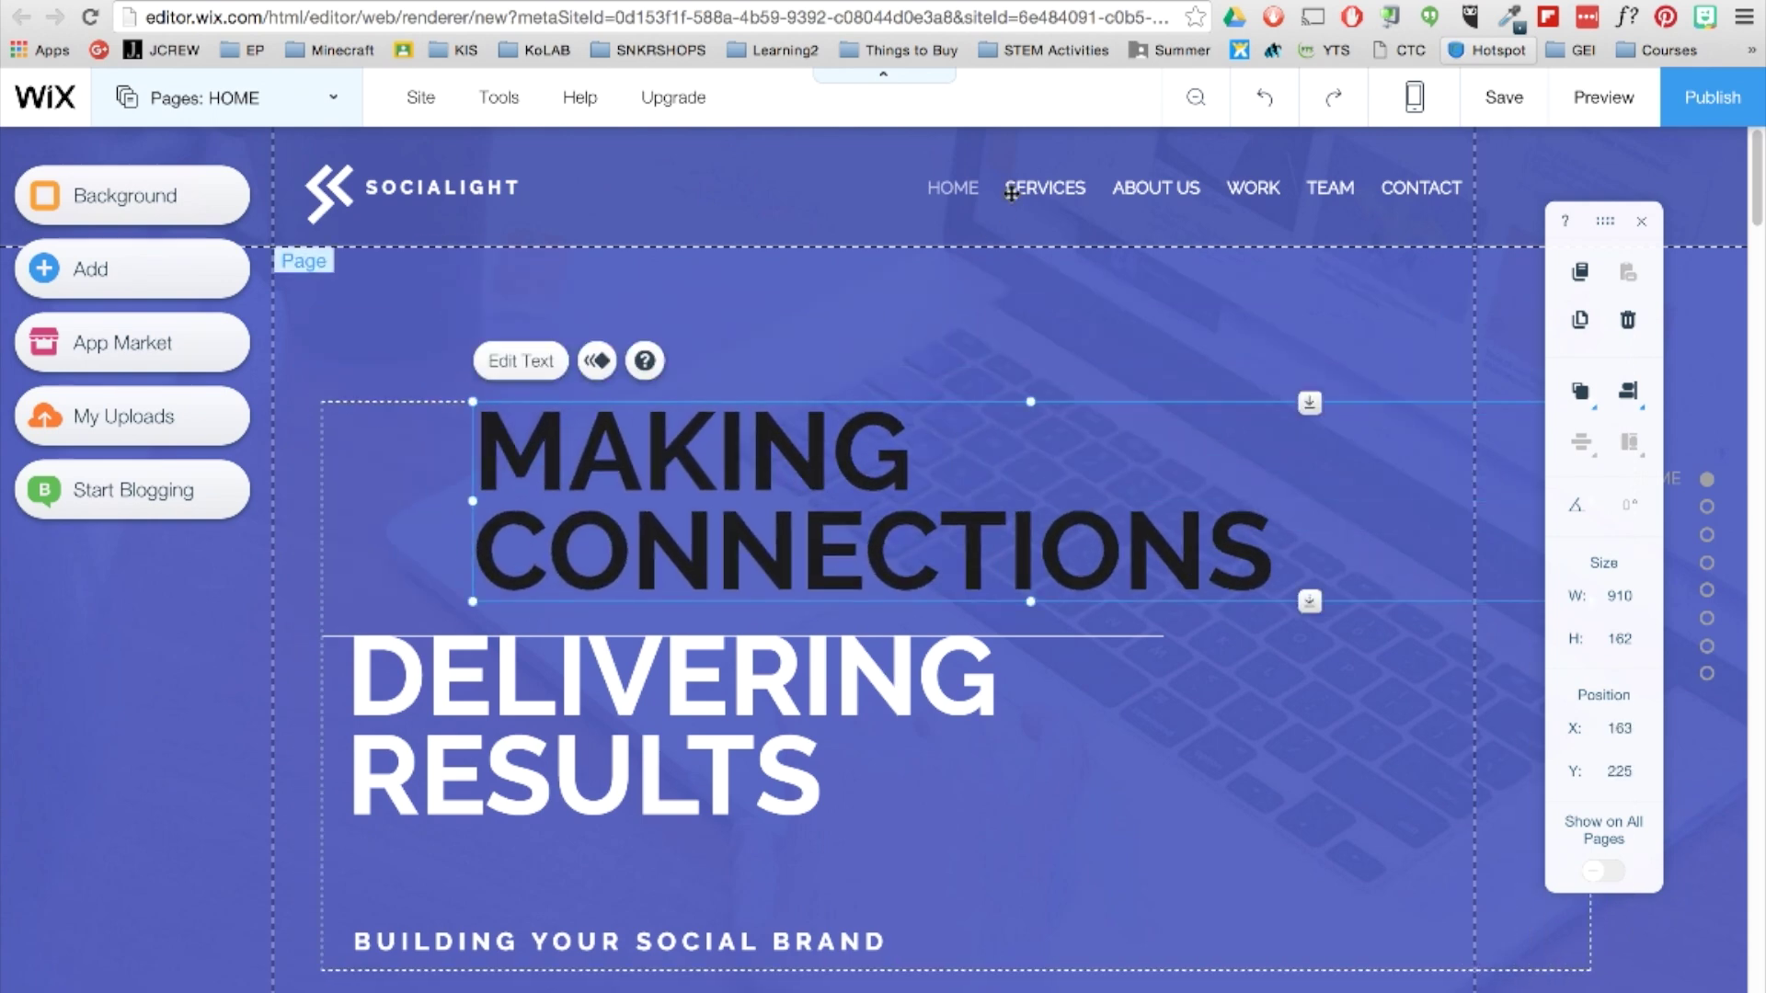
click(1259, 103)
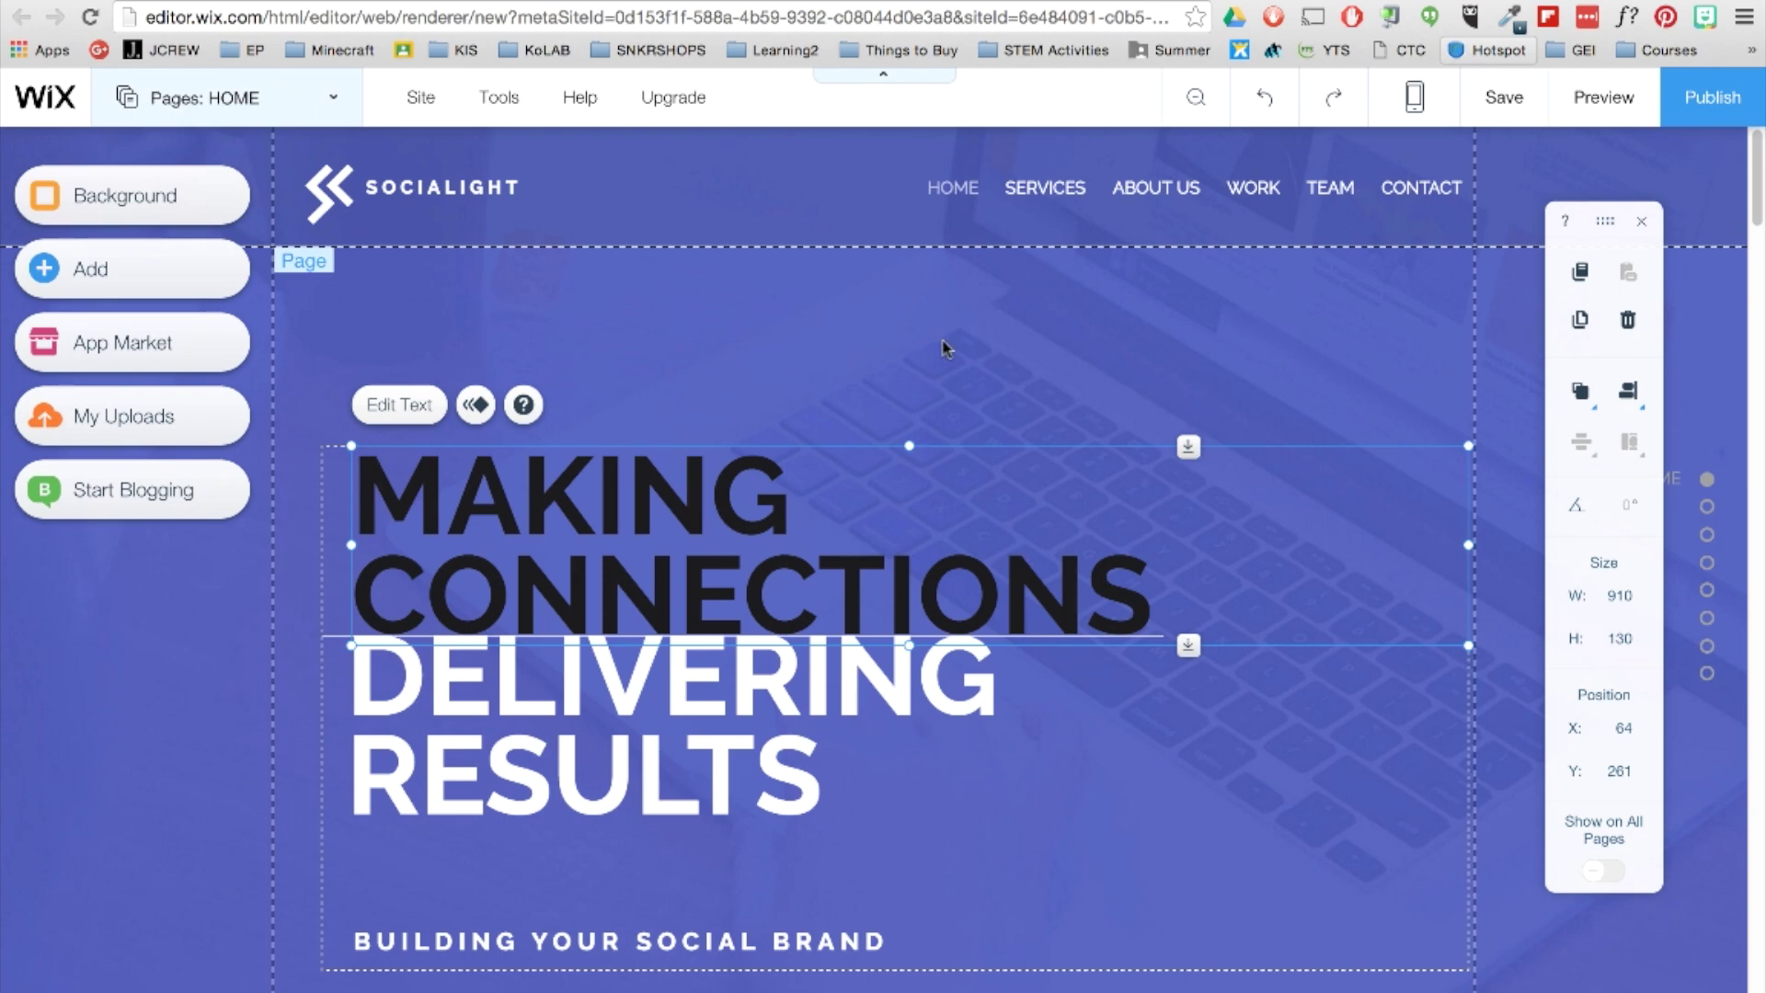
Open the HOME page's background settings and look at the colour options.
click(761, 333)
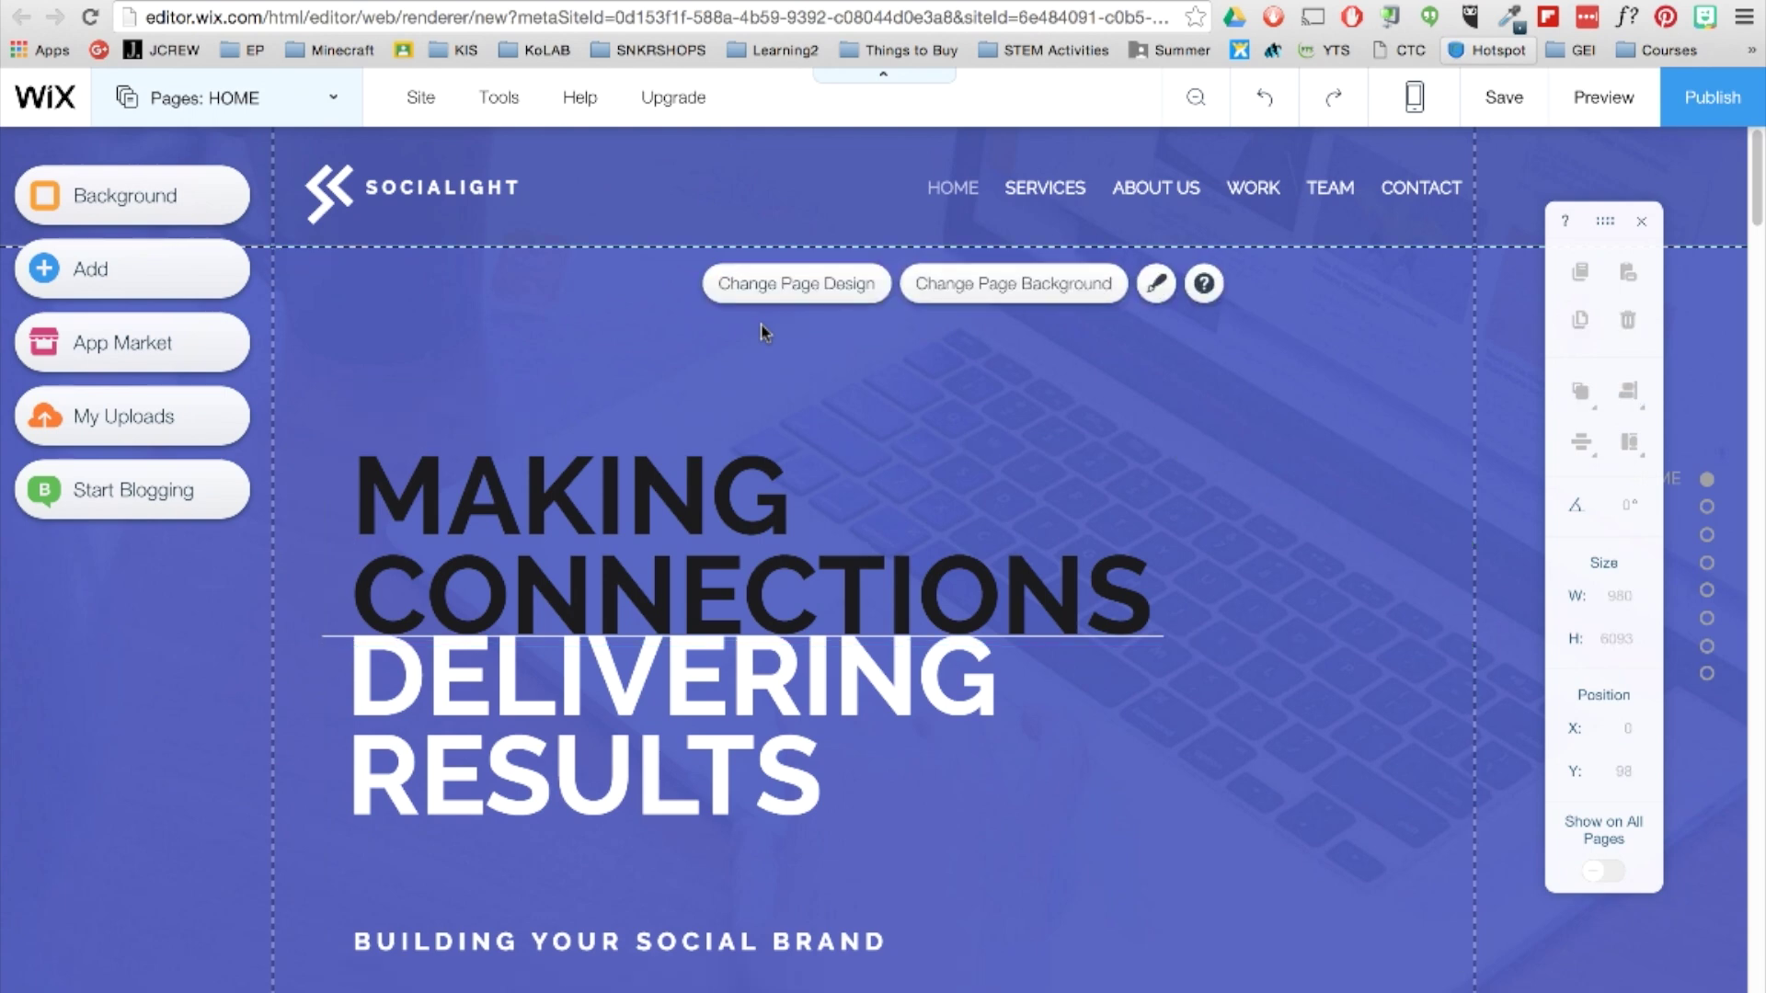
click(770, 287)
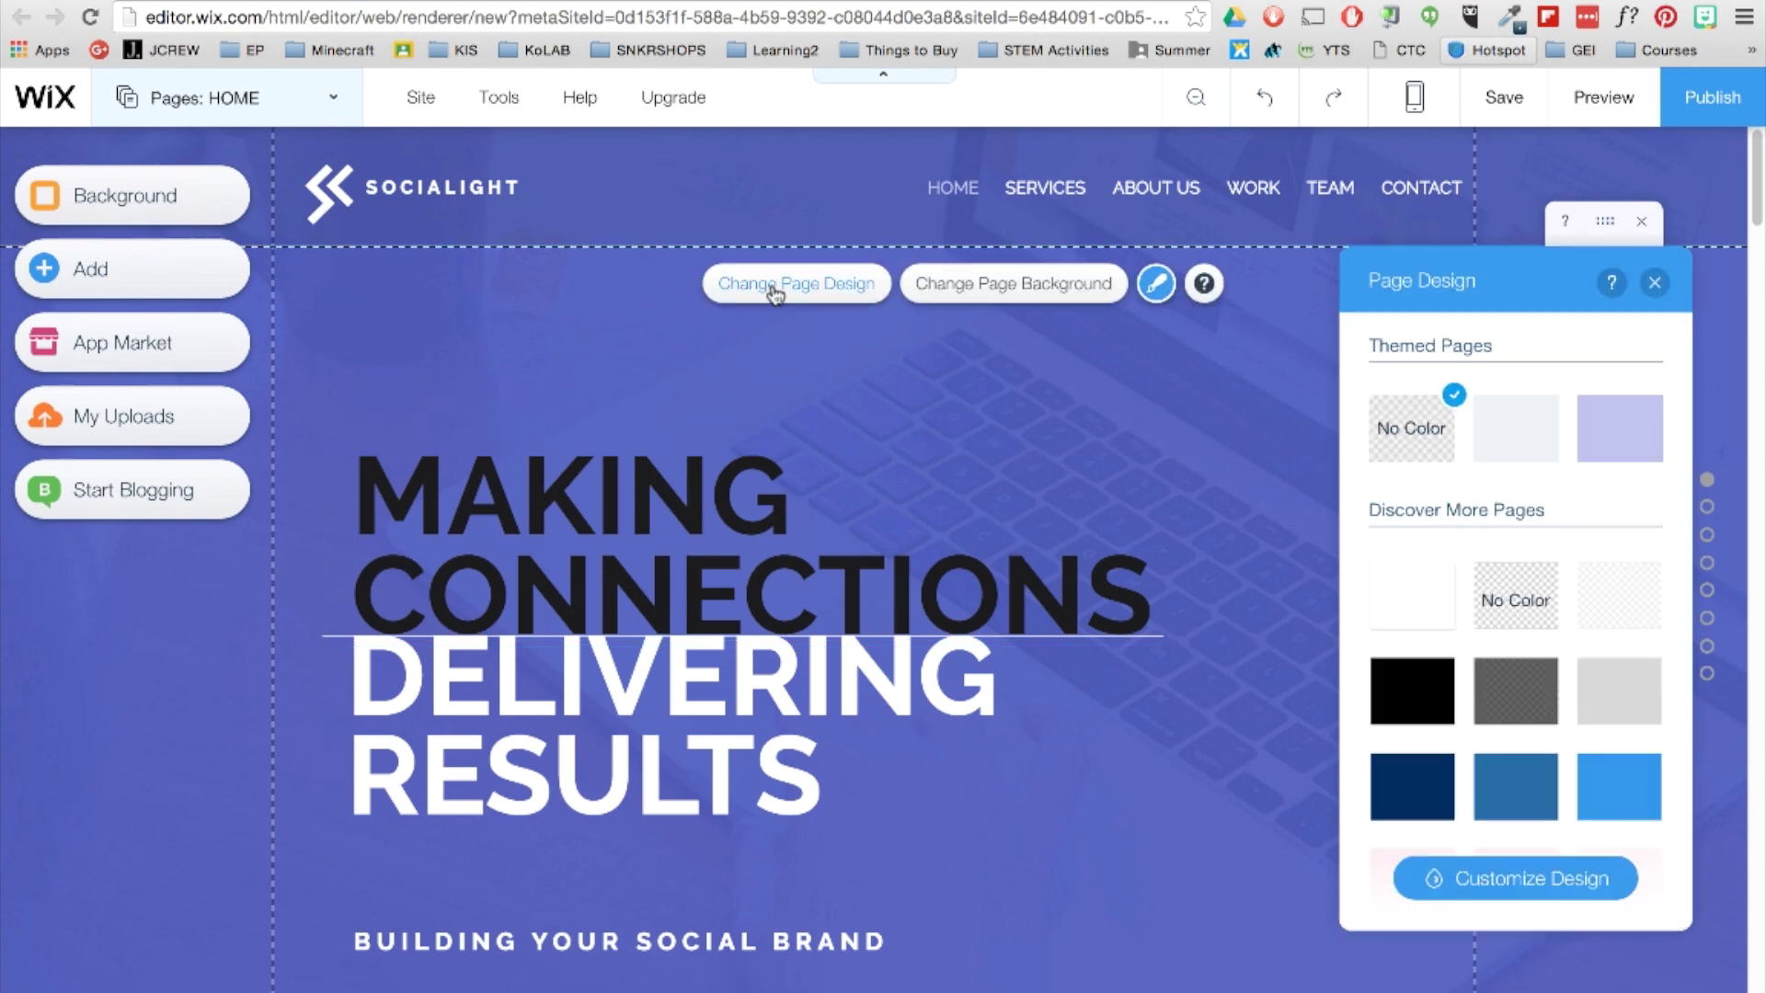
click(955, 288)
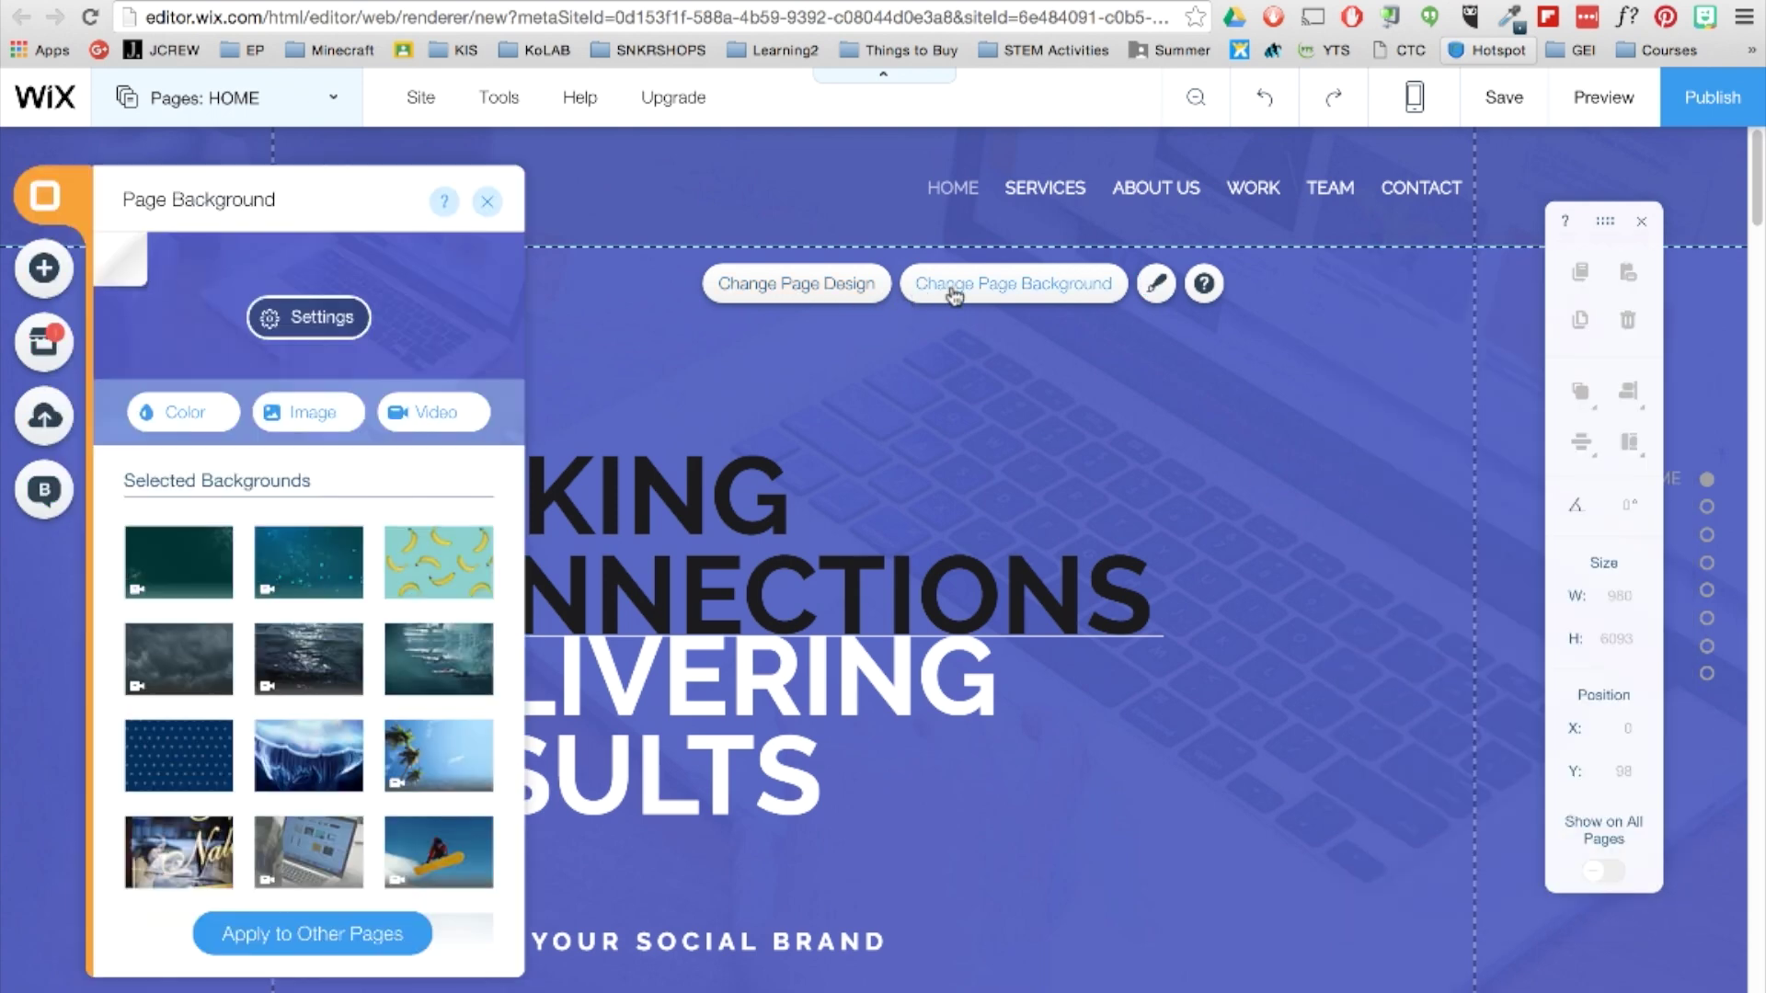
click(204, 416)
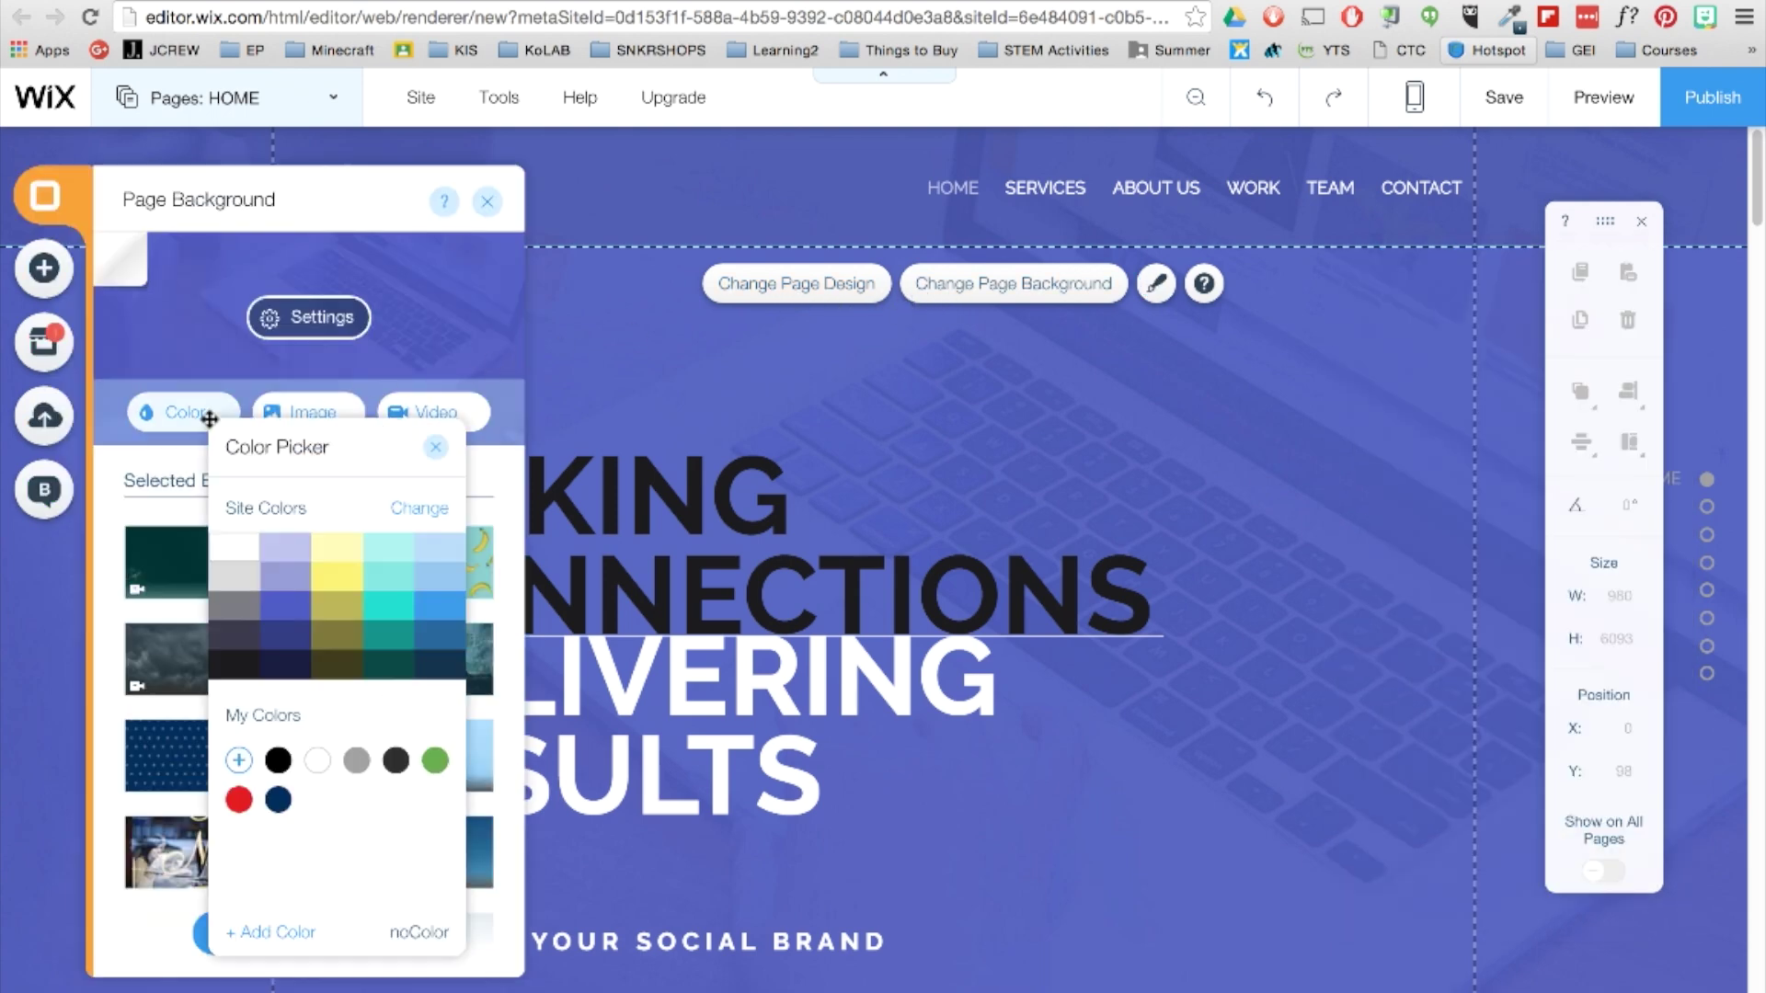
click(345, 407)
Browse free Wix and Bigstock images for the background, then close without choosing one.
click(346, 407)
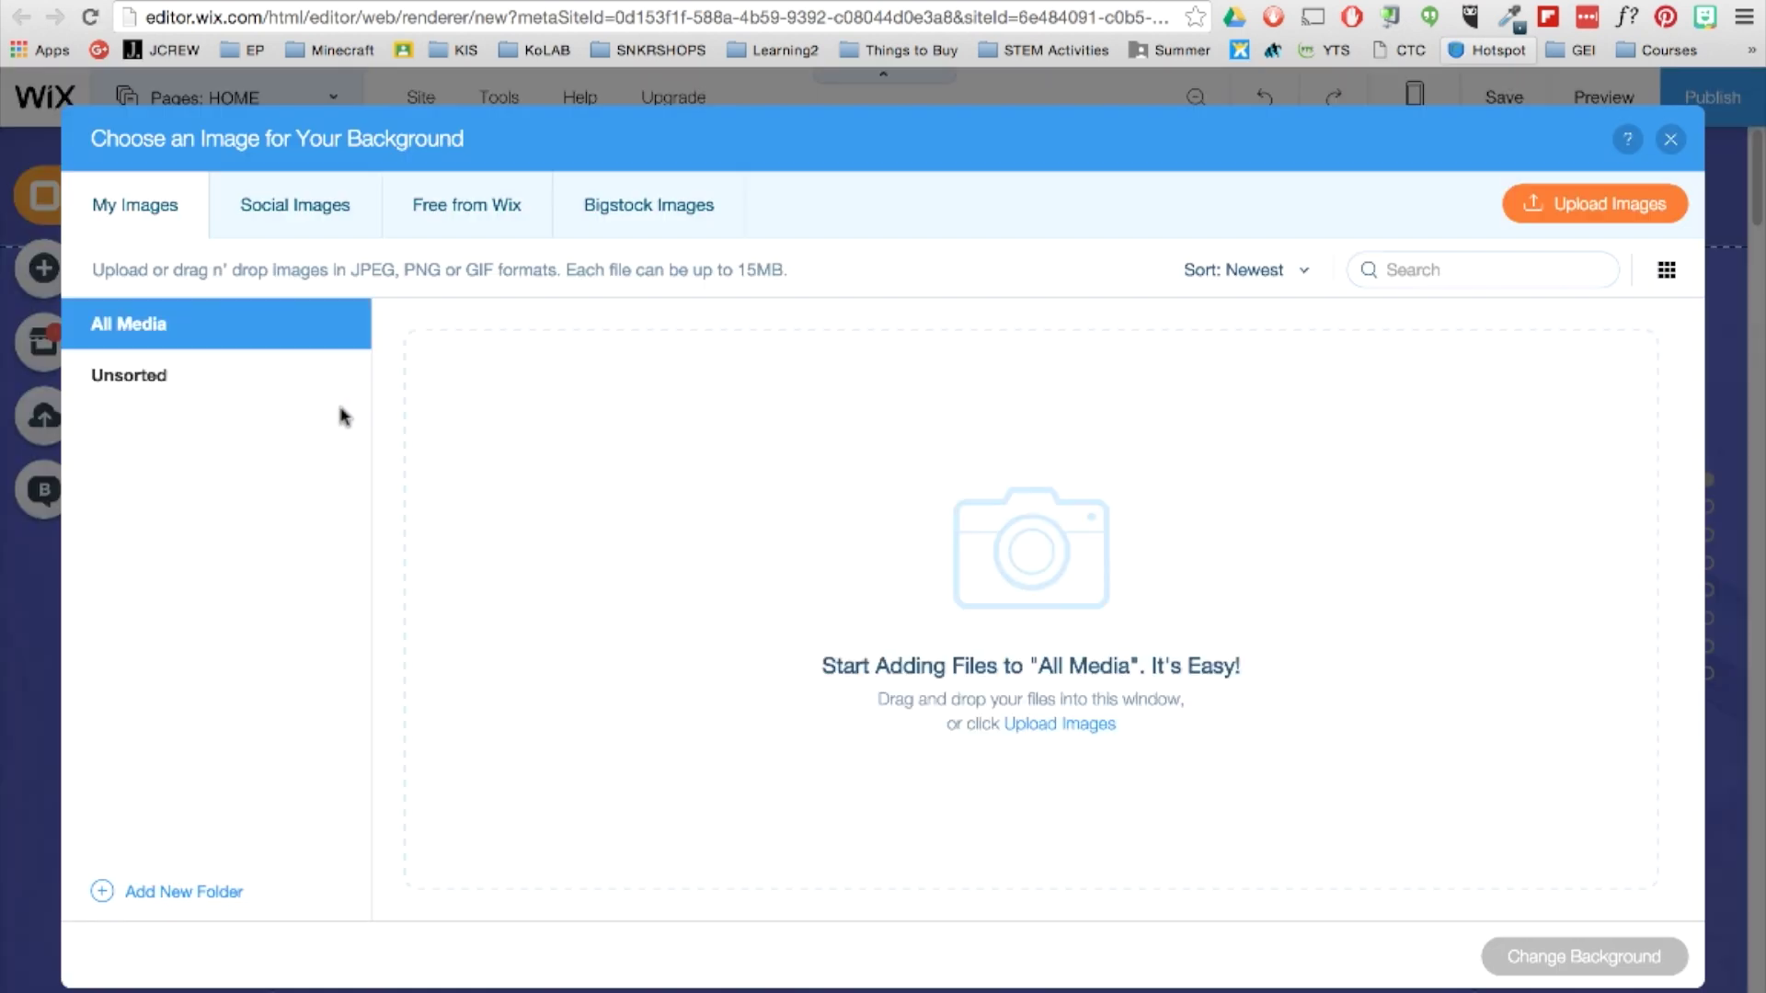
click(527, 219)
click(642, 210)
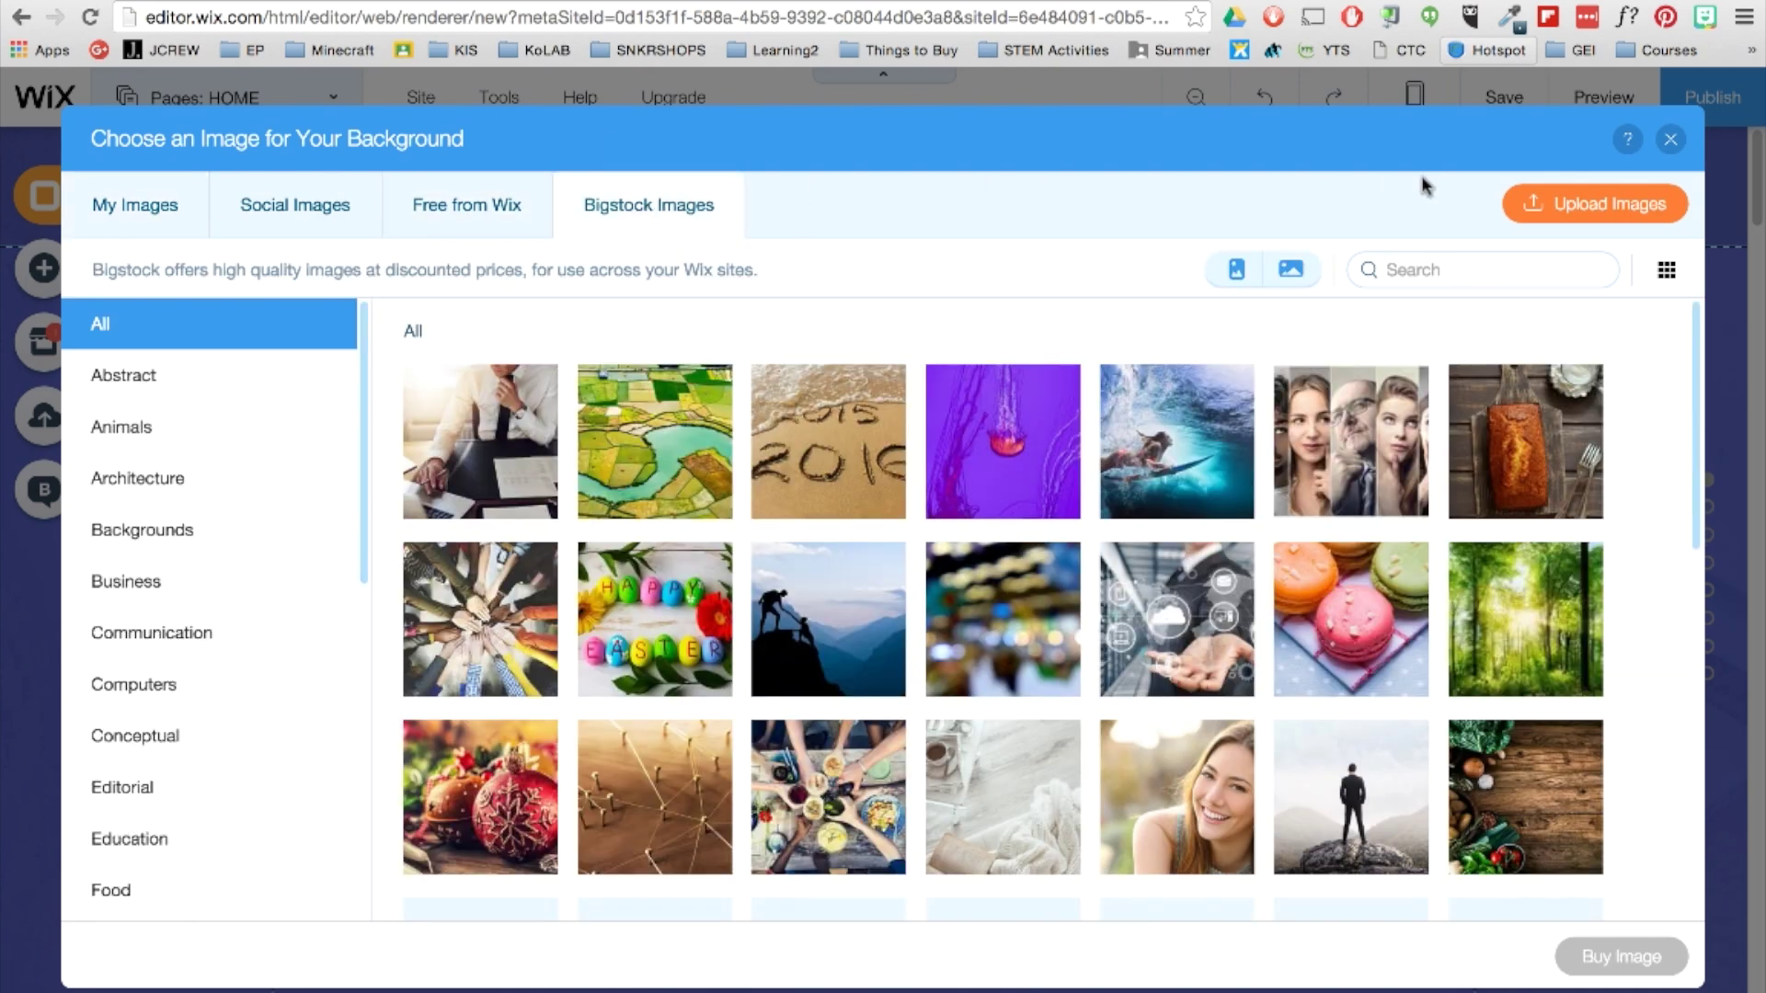
click(1670, 138)
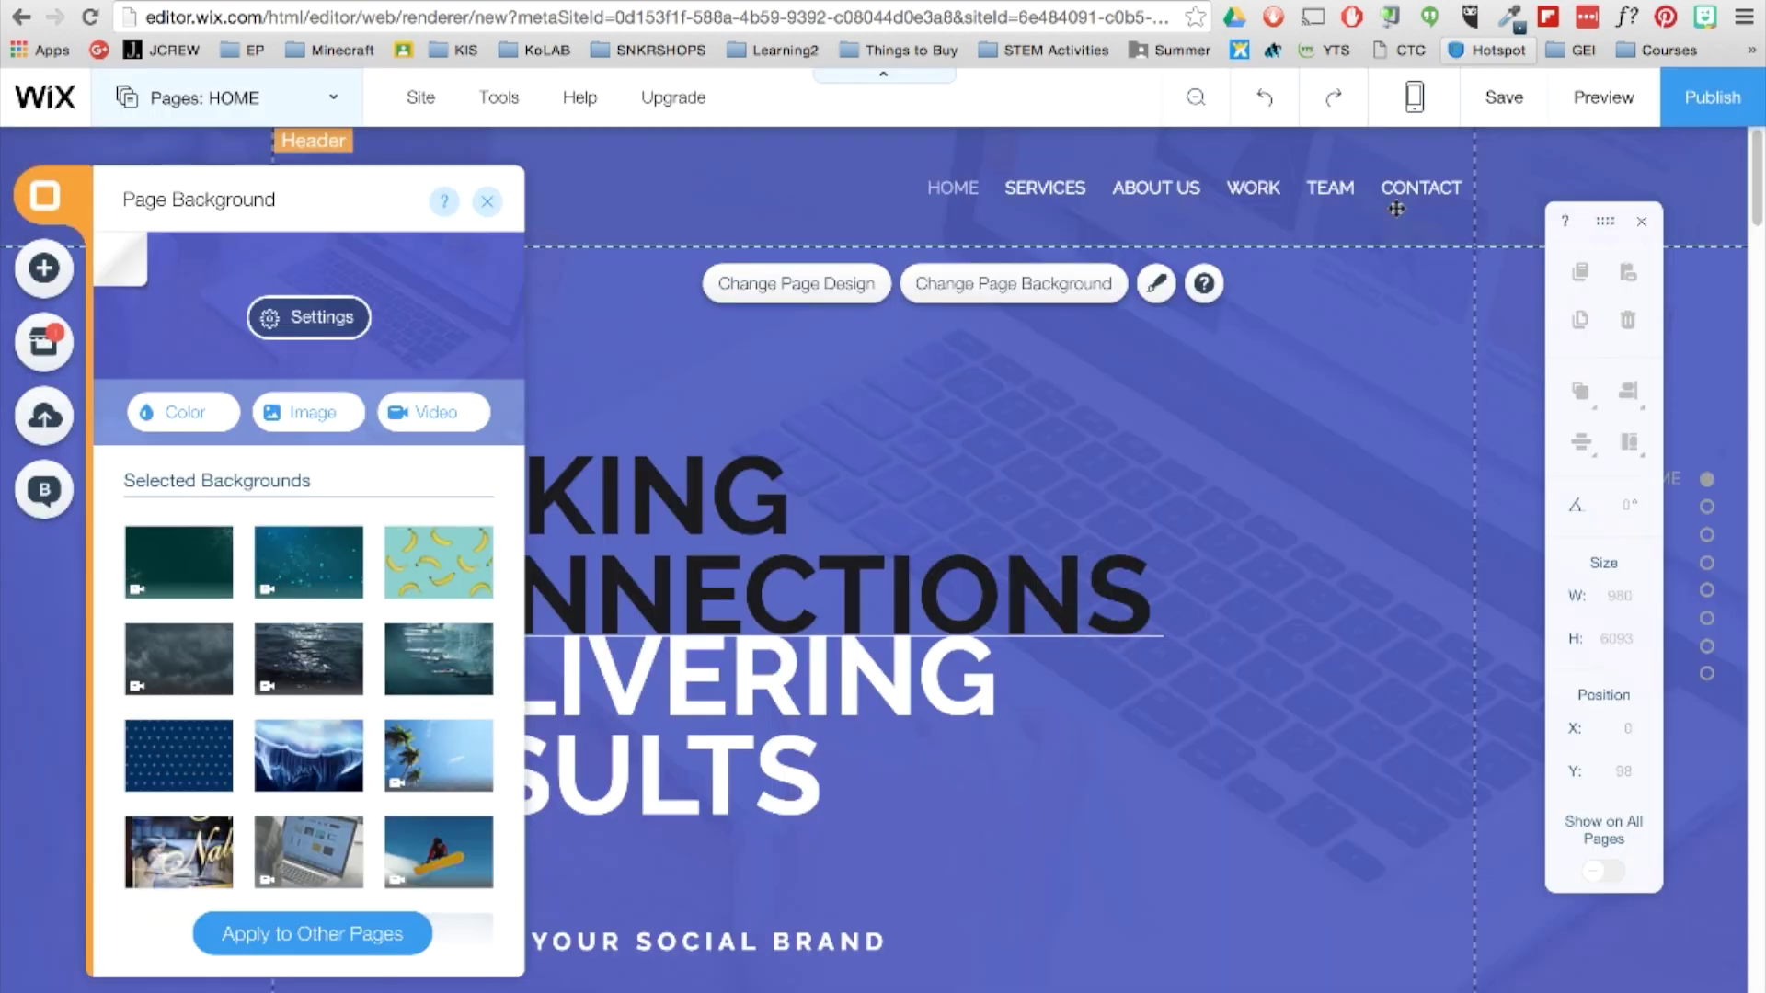
Upload 'Wix Background - Students working 2.mp4' from Documents and apply it as the video background.
click(483, 416)
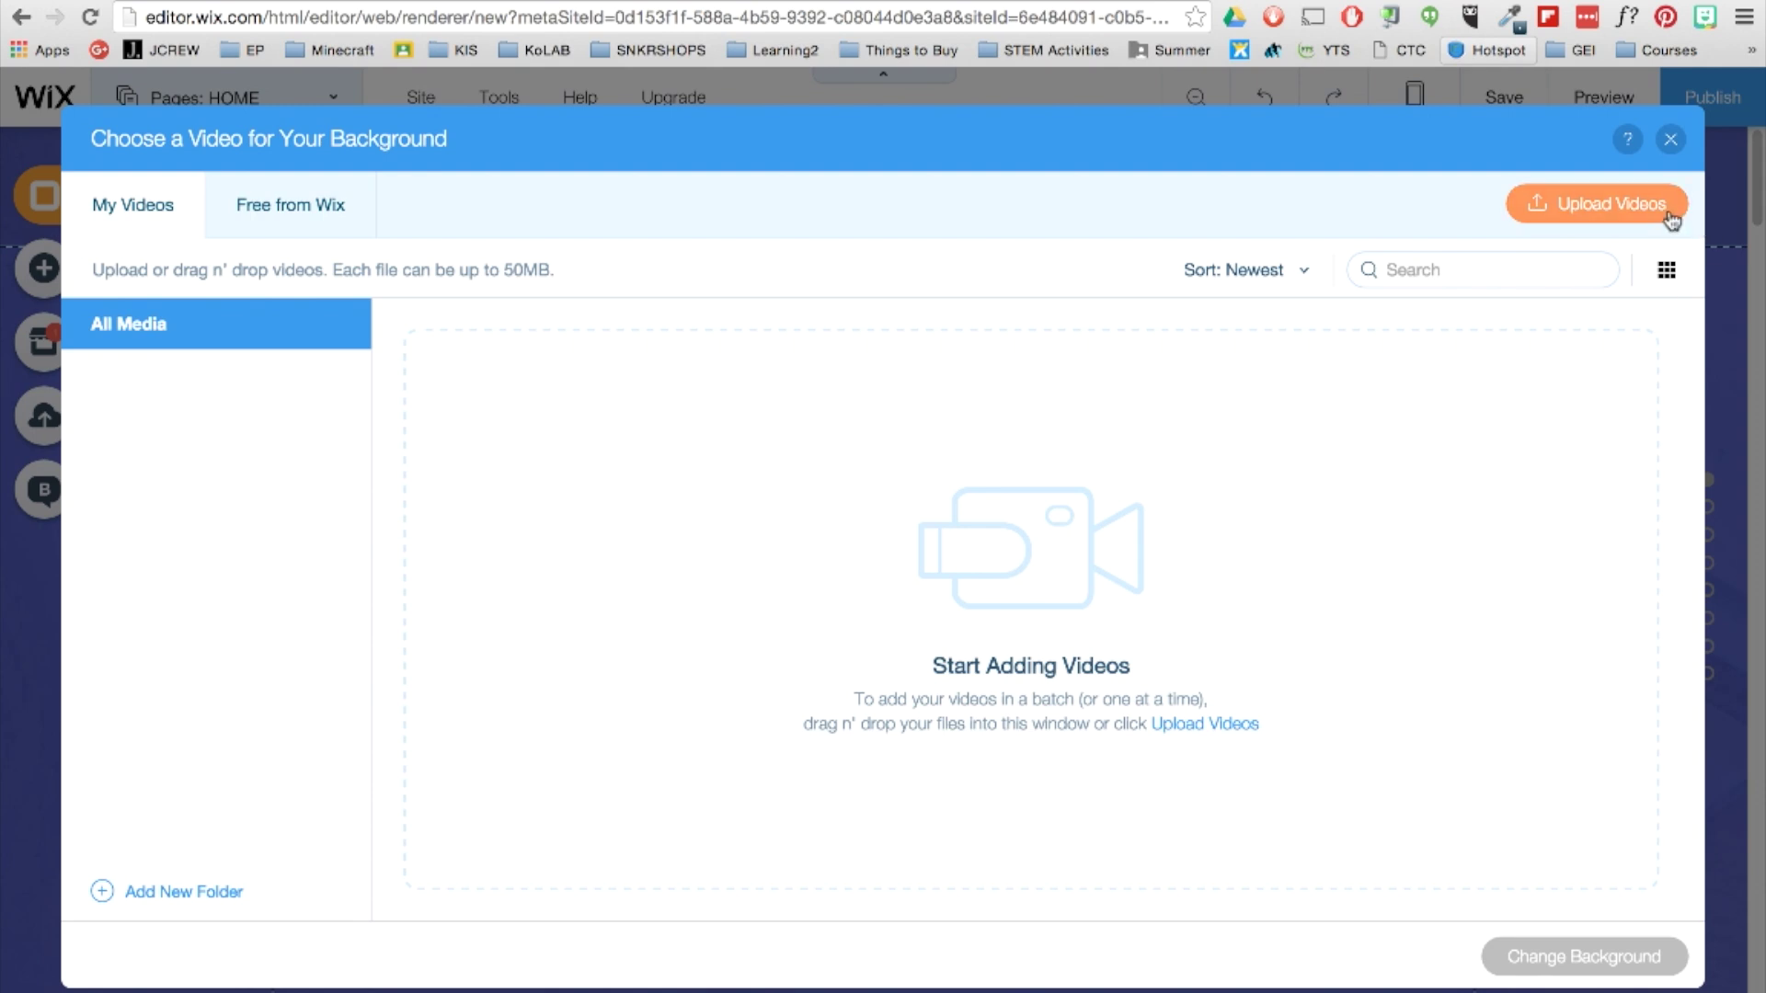
click(1676, 207)
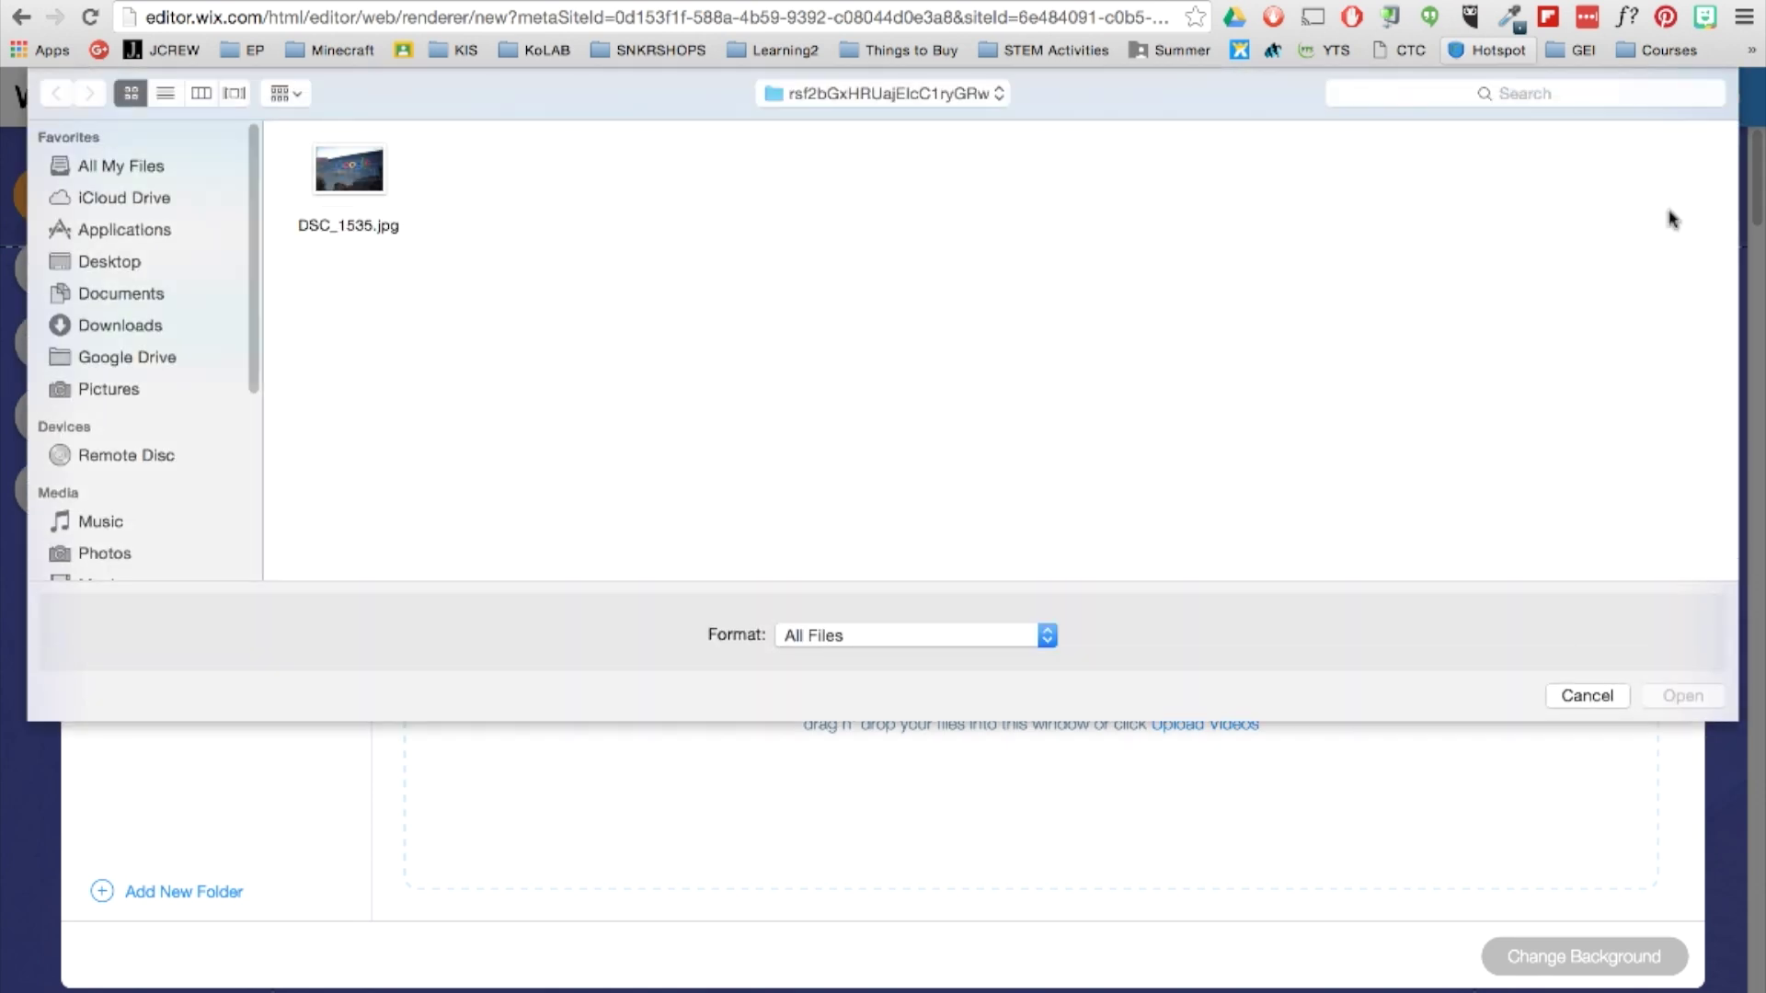
click(127, 295)
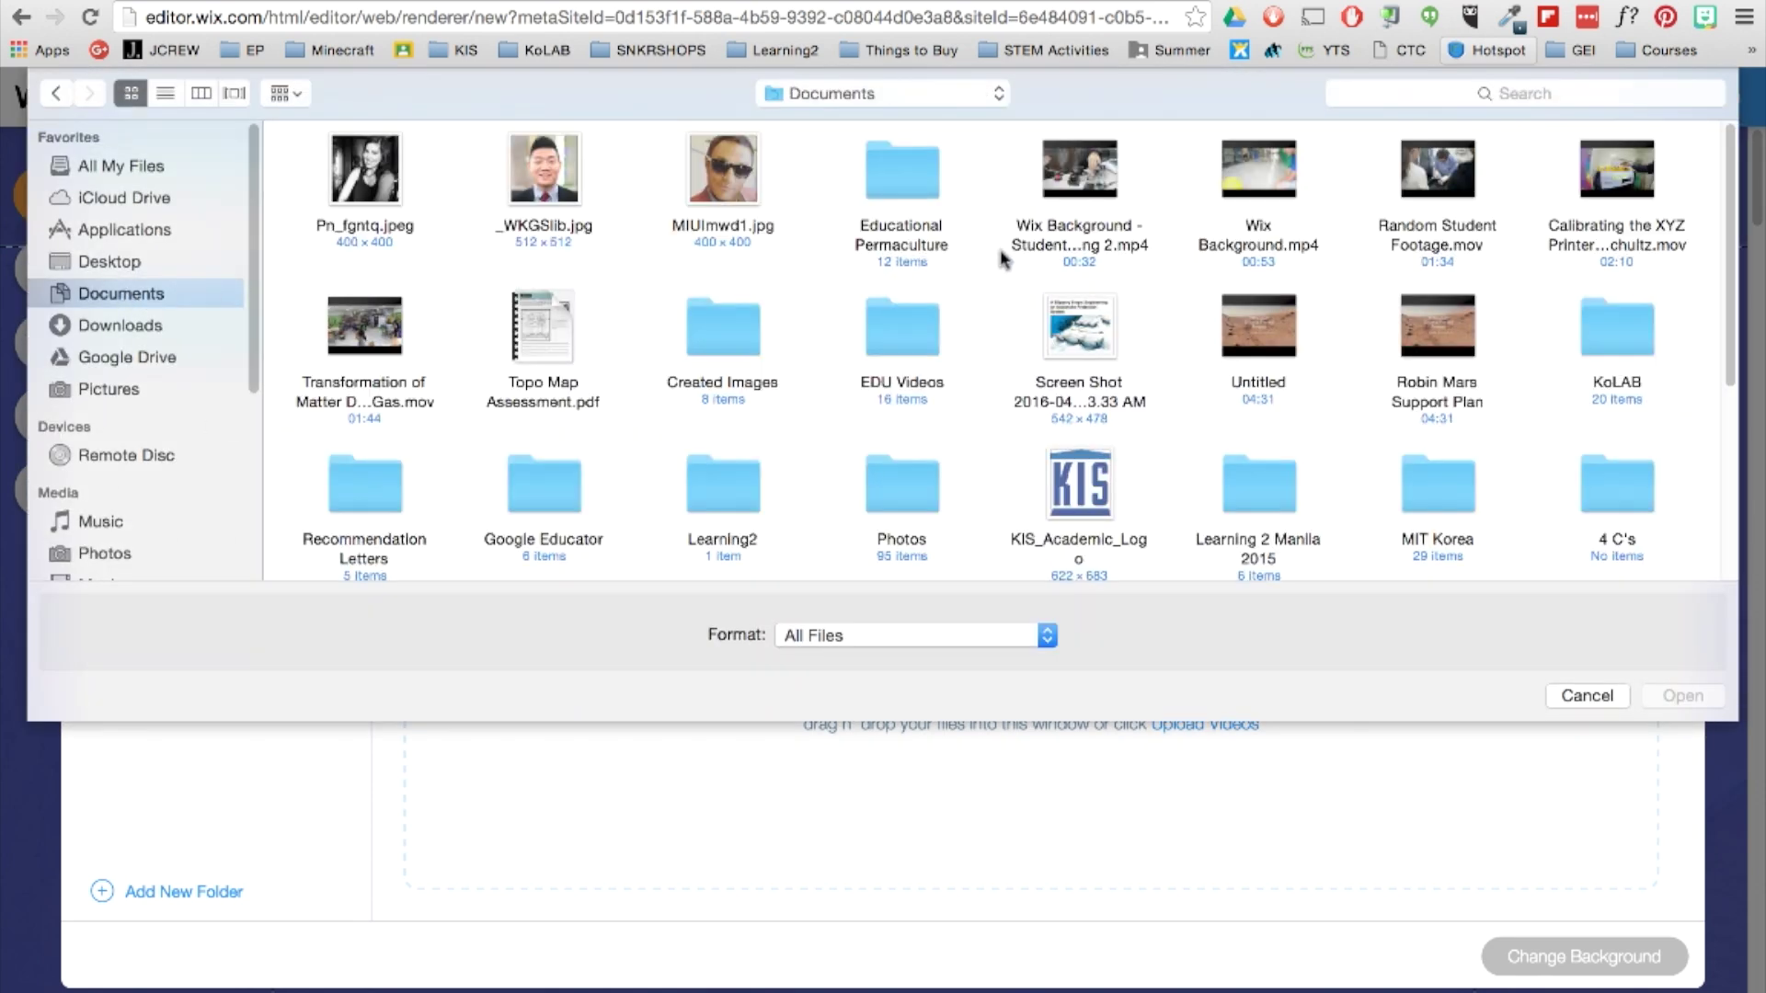
click(1044, 250)
click(1719, 702)
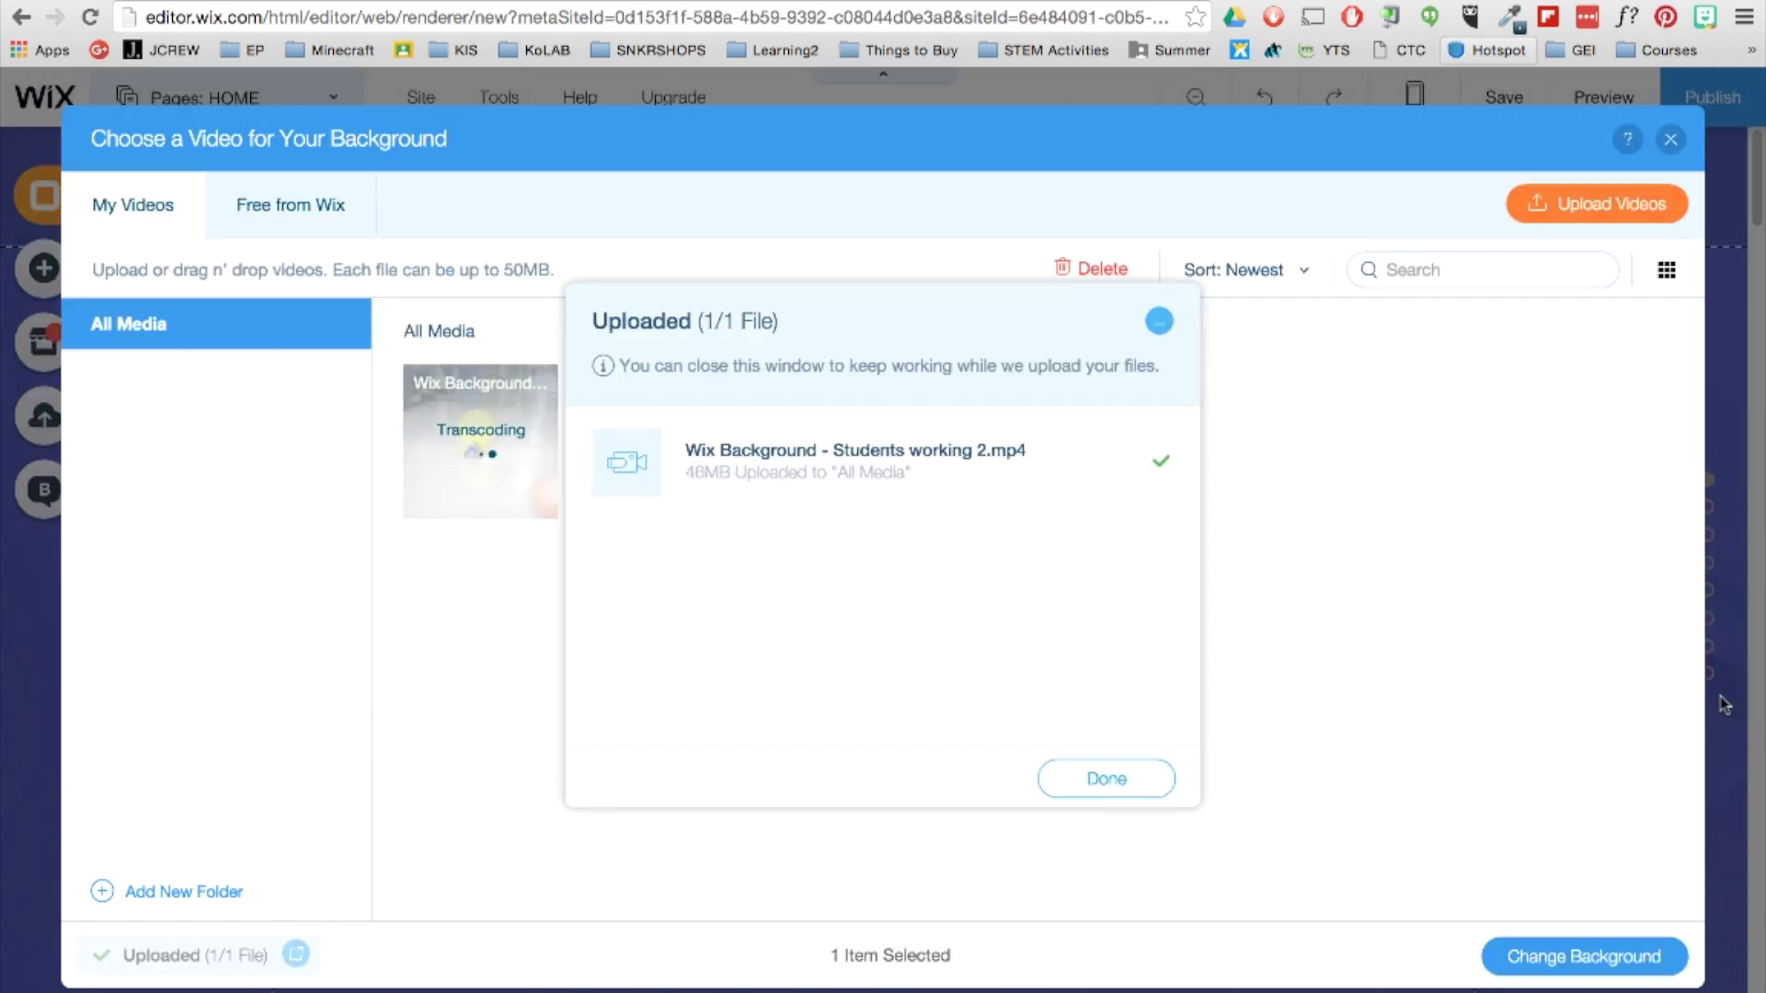
click(1068, 785)
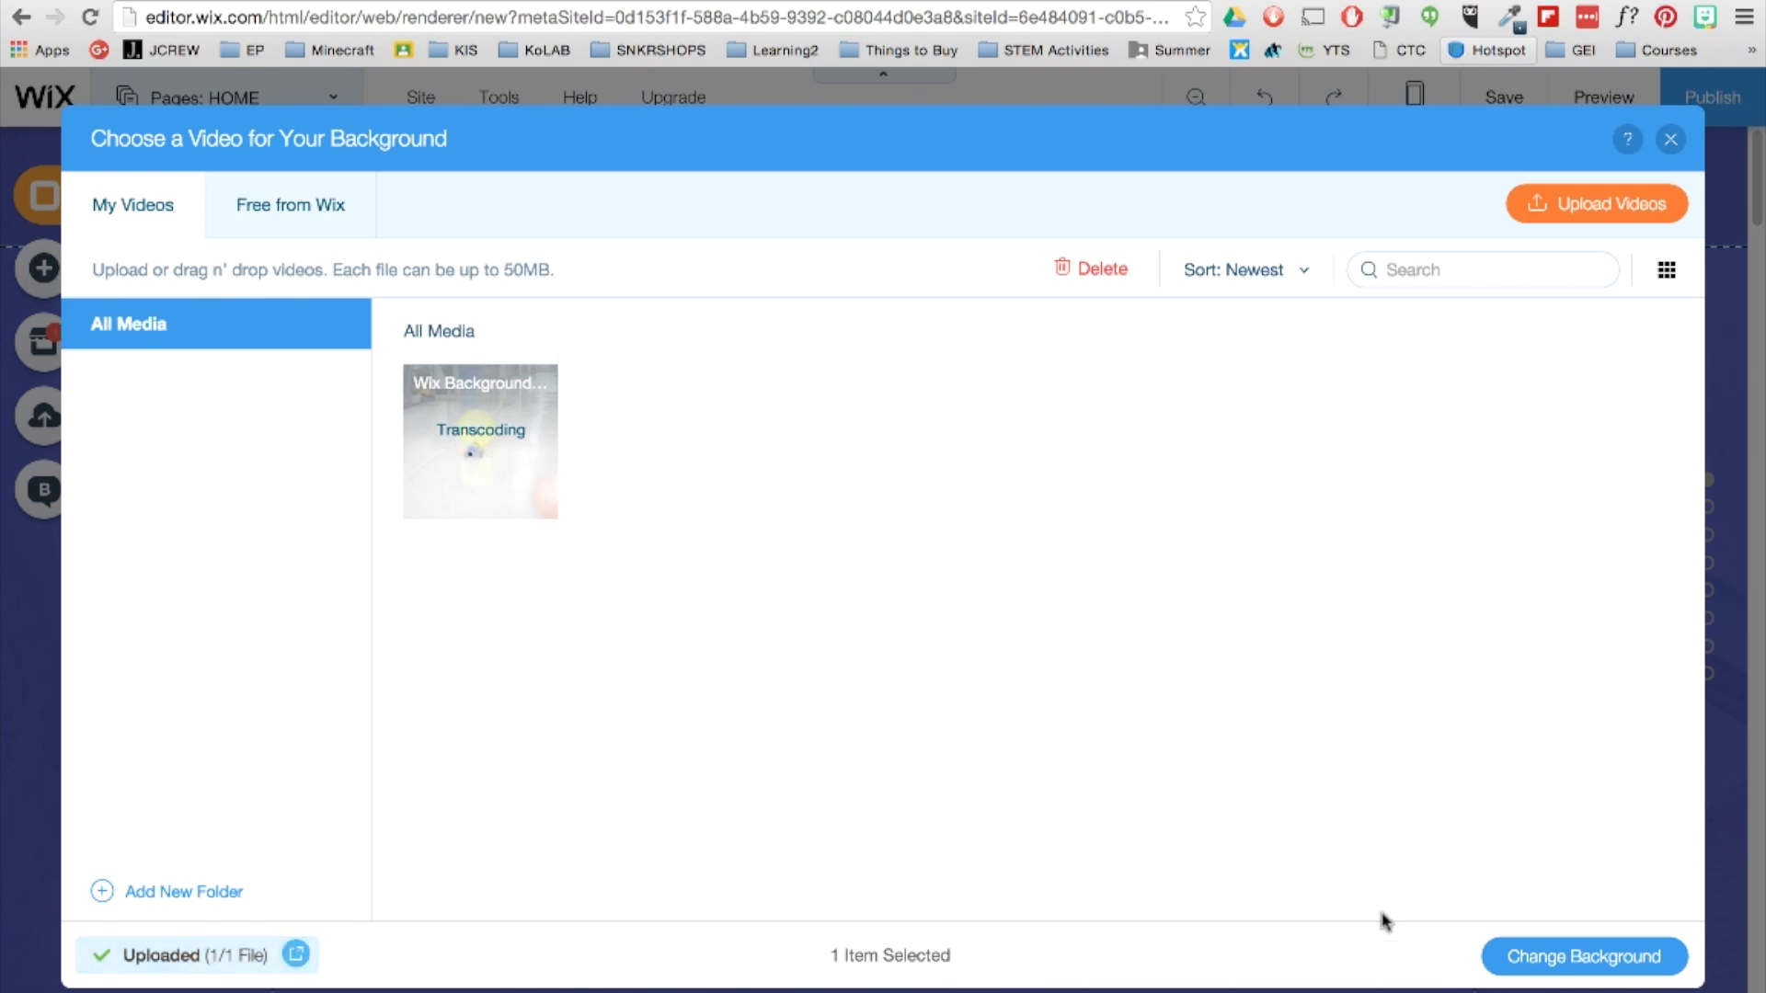
click(1675, 967)
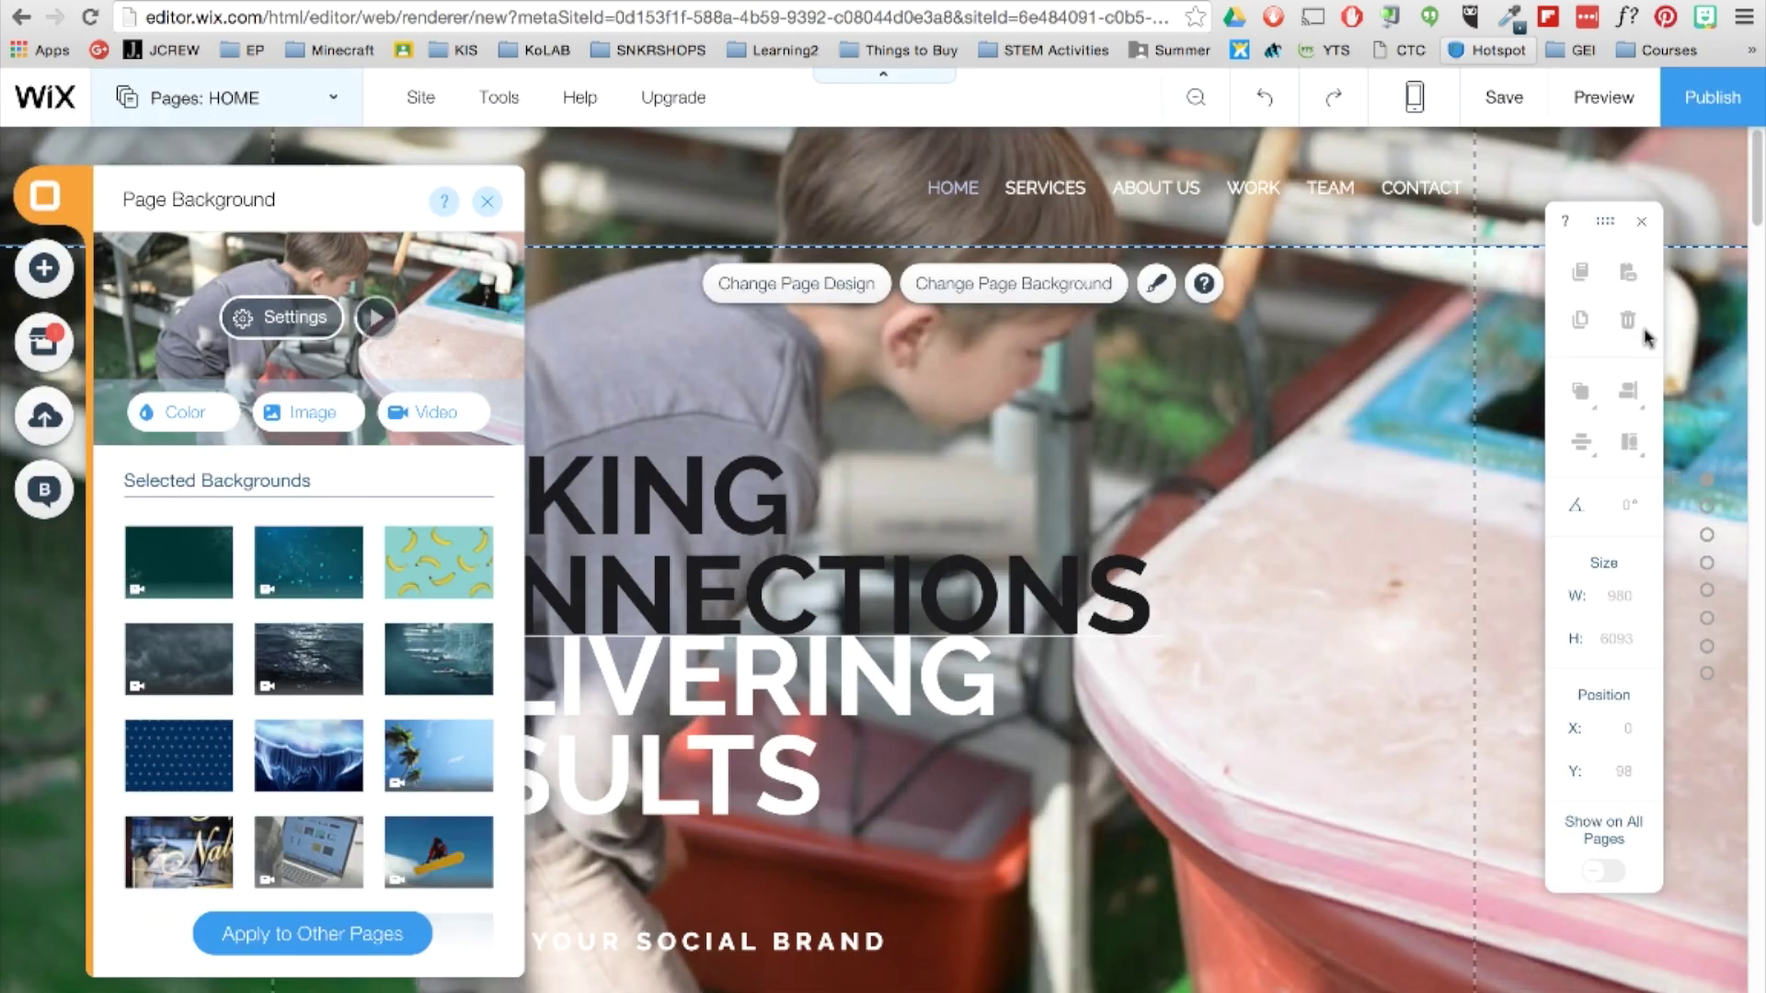
click(1644, 120)
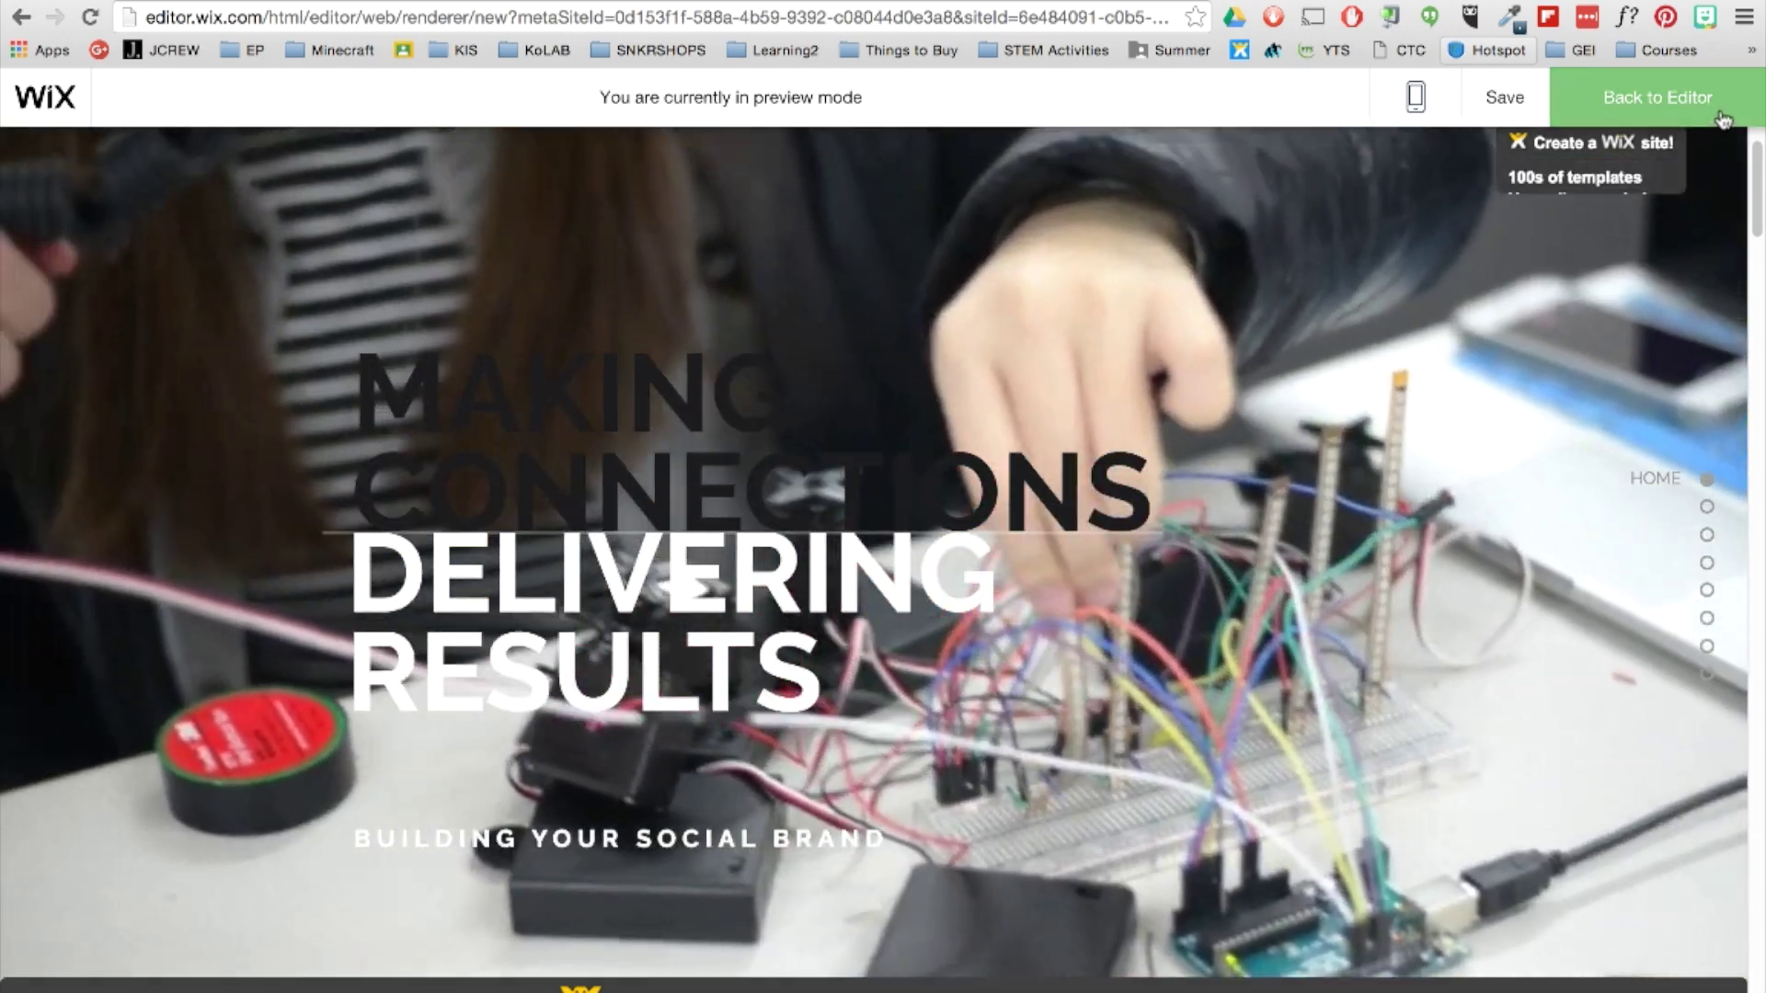
Exit the preview back to the editor and reopen the Page Background panel.
click(1722, 119)
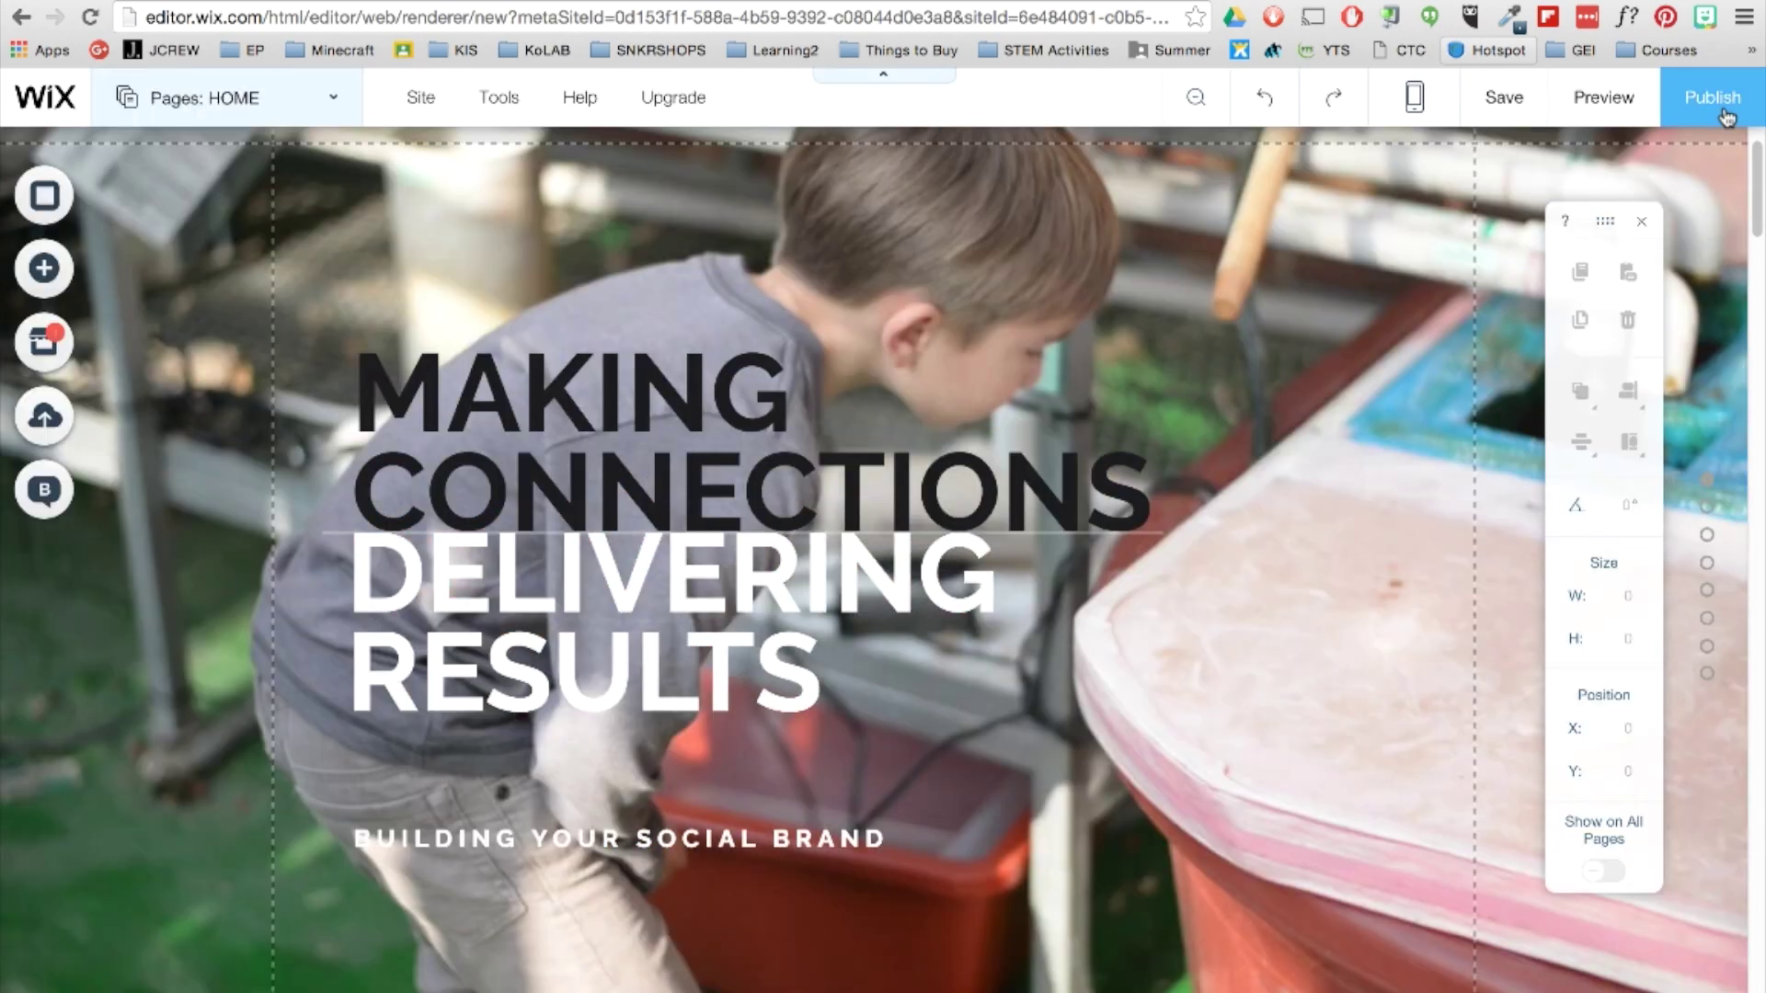
click(69, 201)
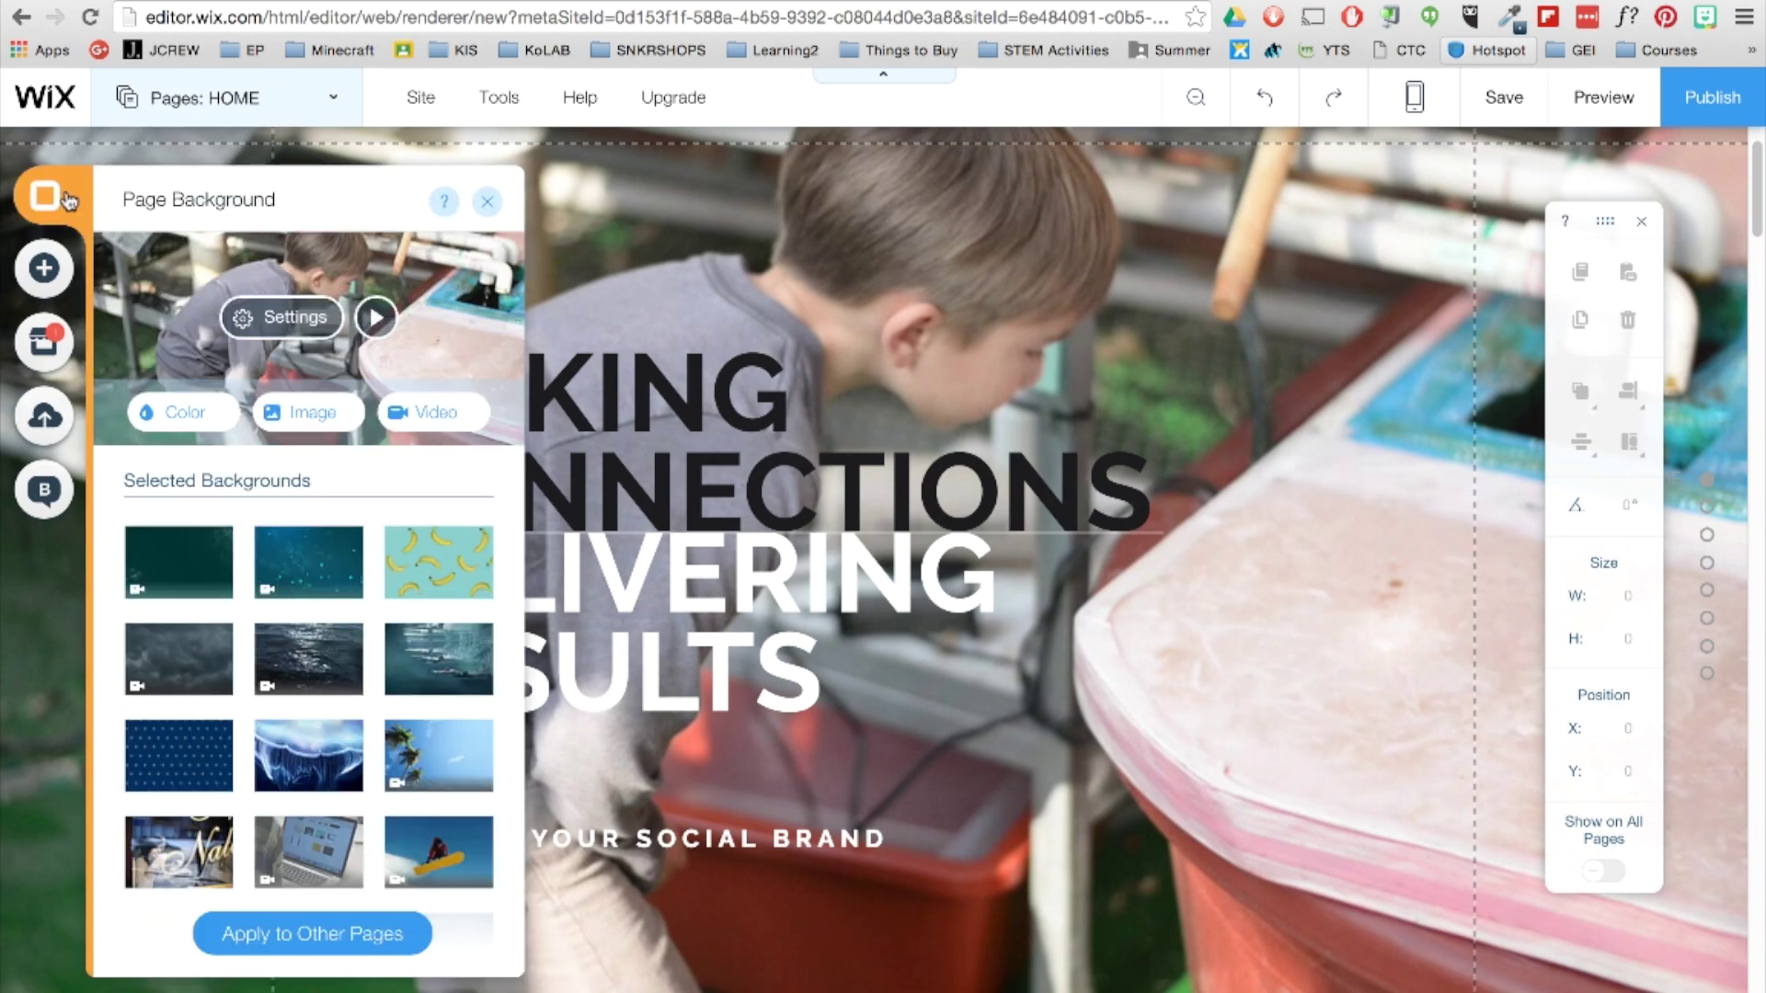
Retype the MAKING CONNECTIONS heading as EDUCATIONAL at font size 69 and fit its box.
click(487, 202)
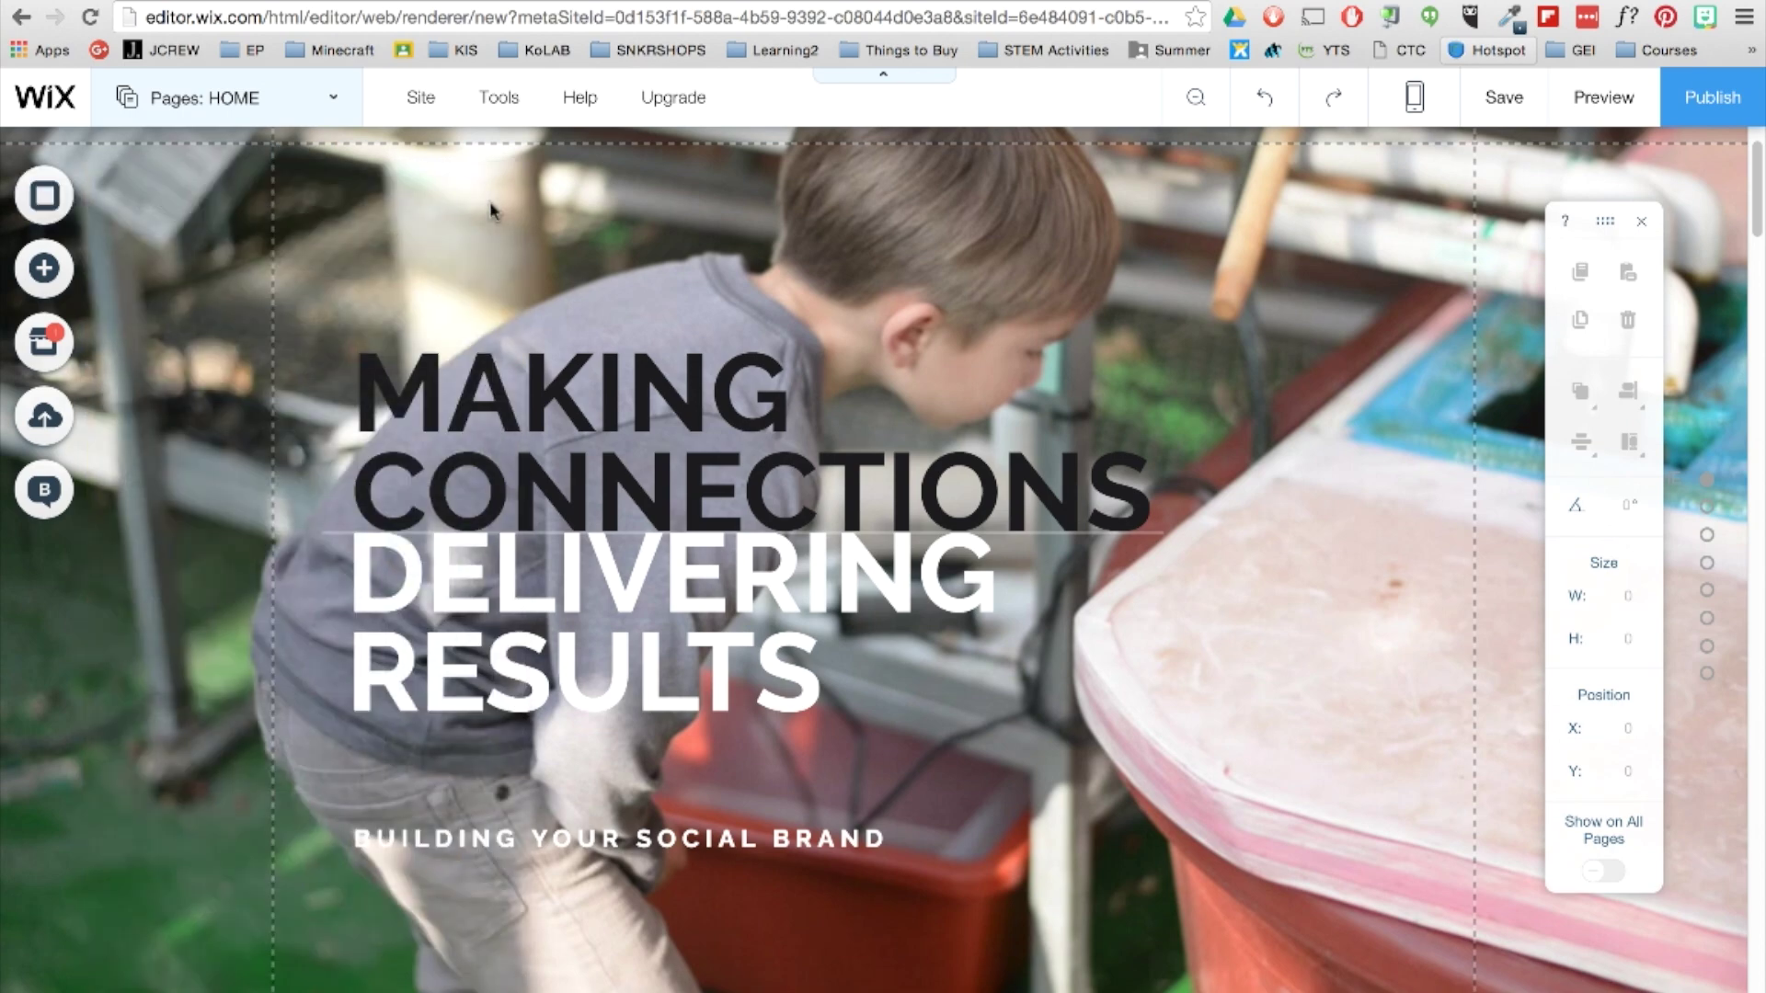
key(ctrl+a)
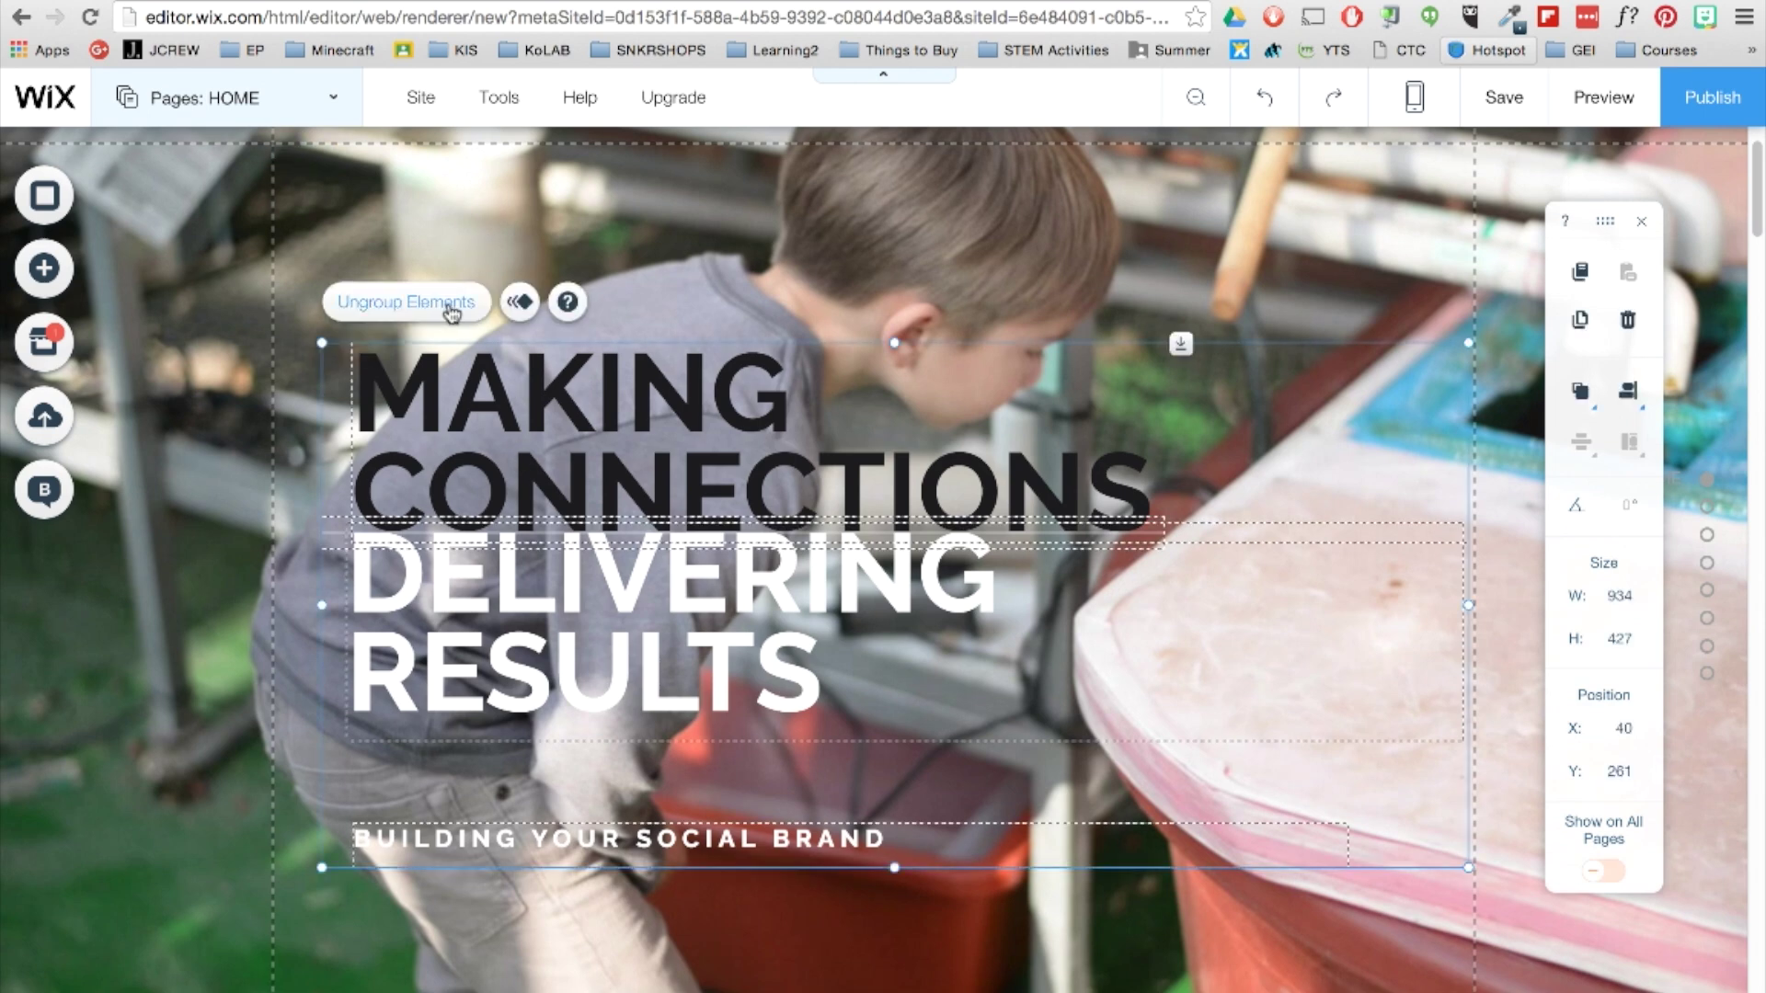
click(623, 457)
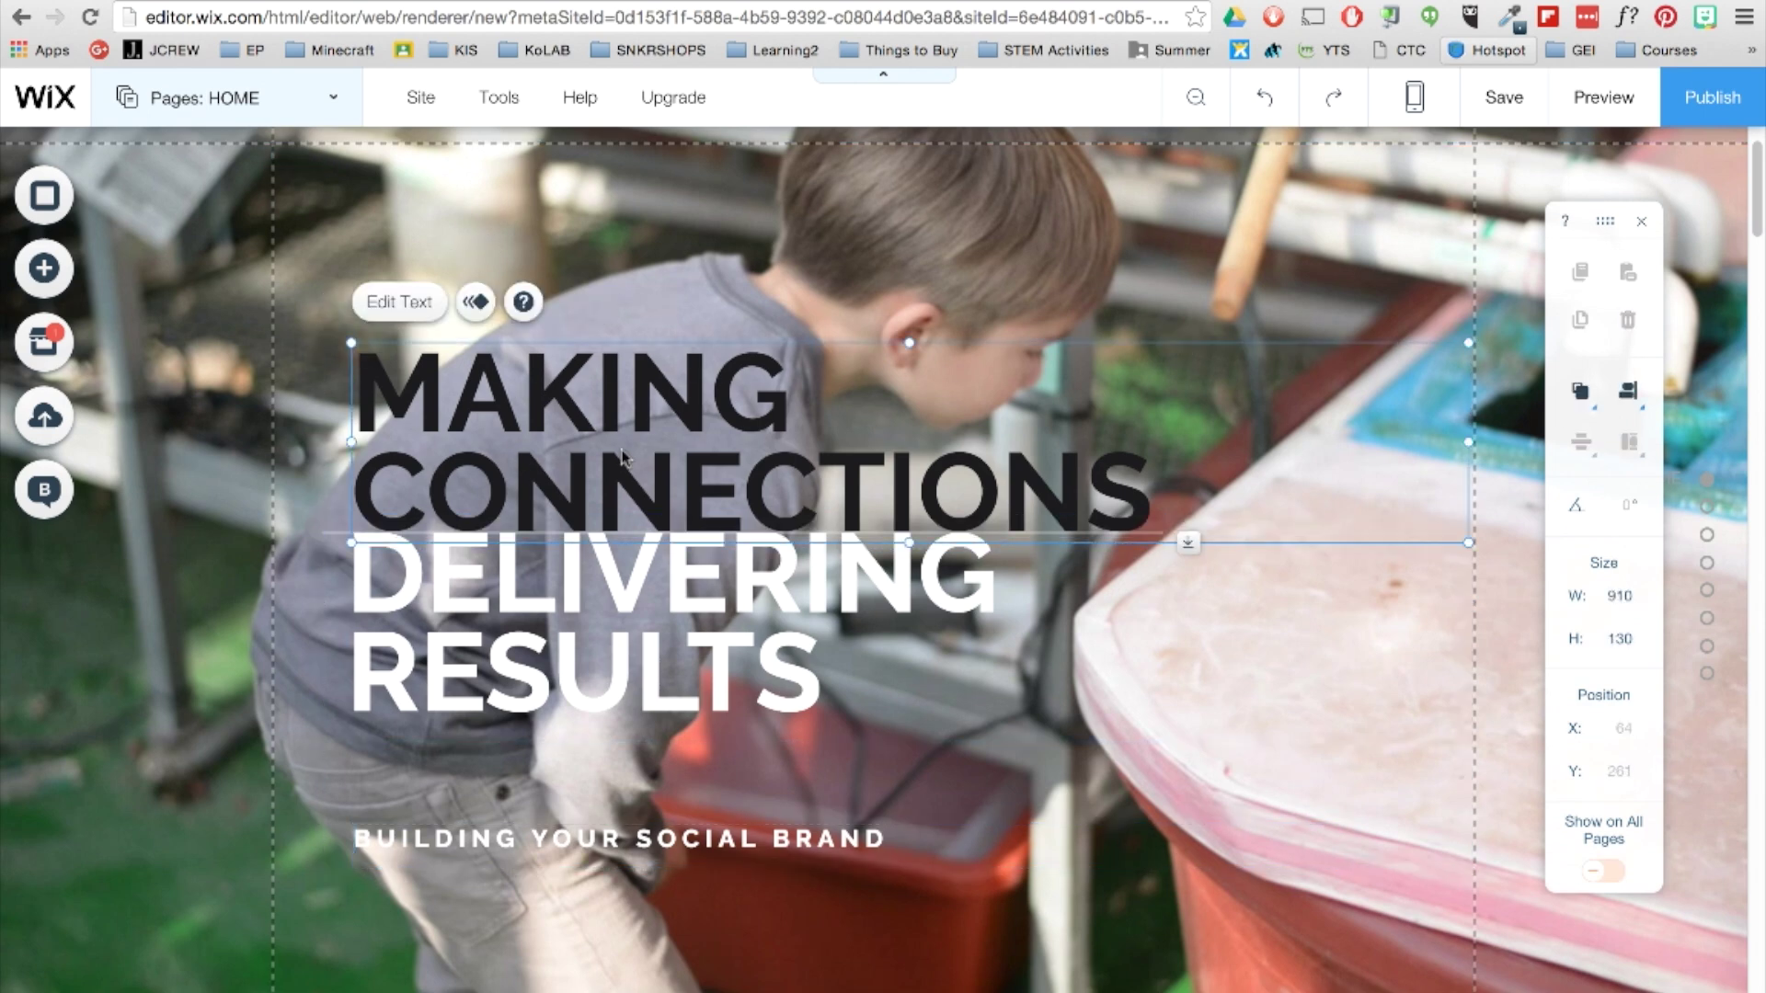
double_click(622, 457)
key(ctrl+a)
text(Educa)
key(BackSpace)
key(BackSpace)
key(BackSpace)
key(BackSpace)
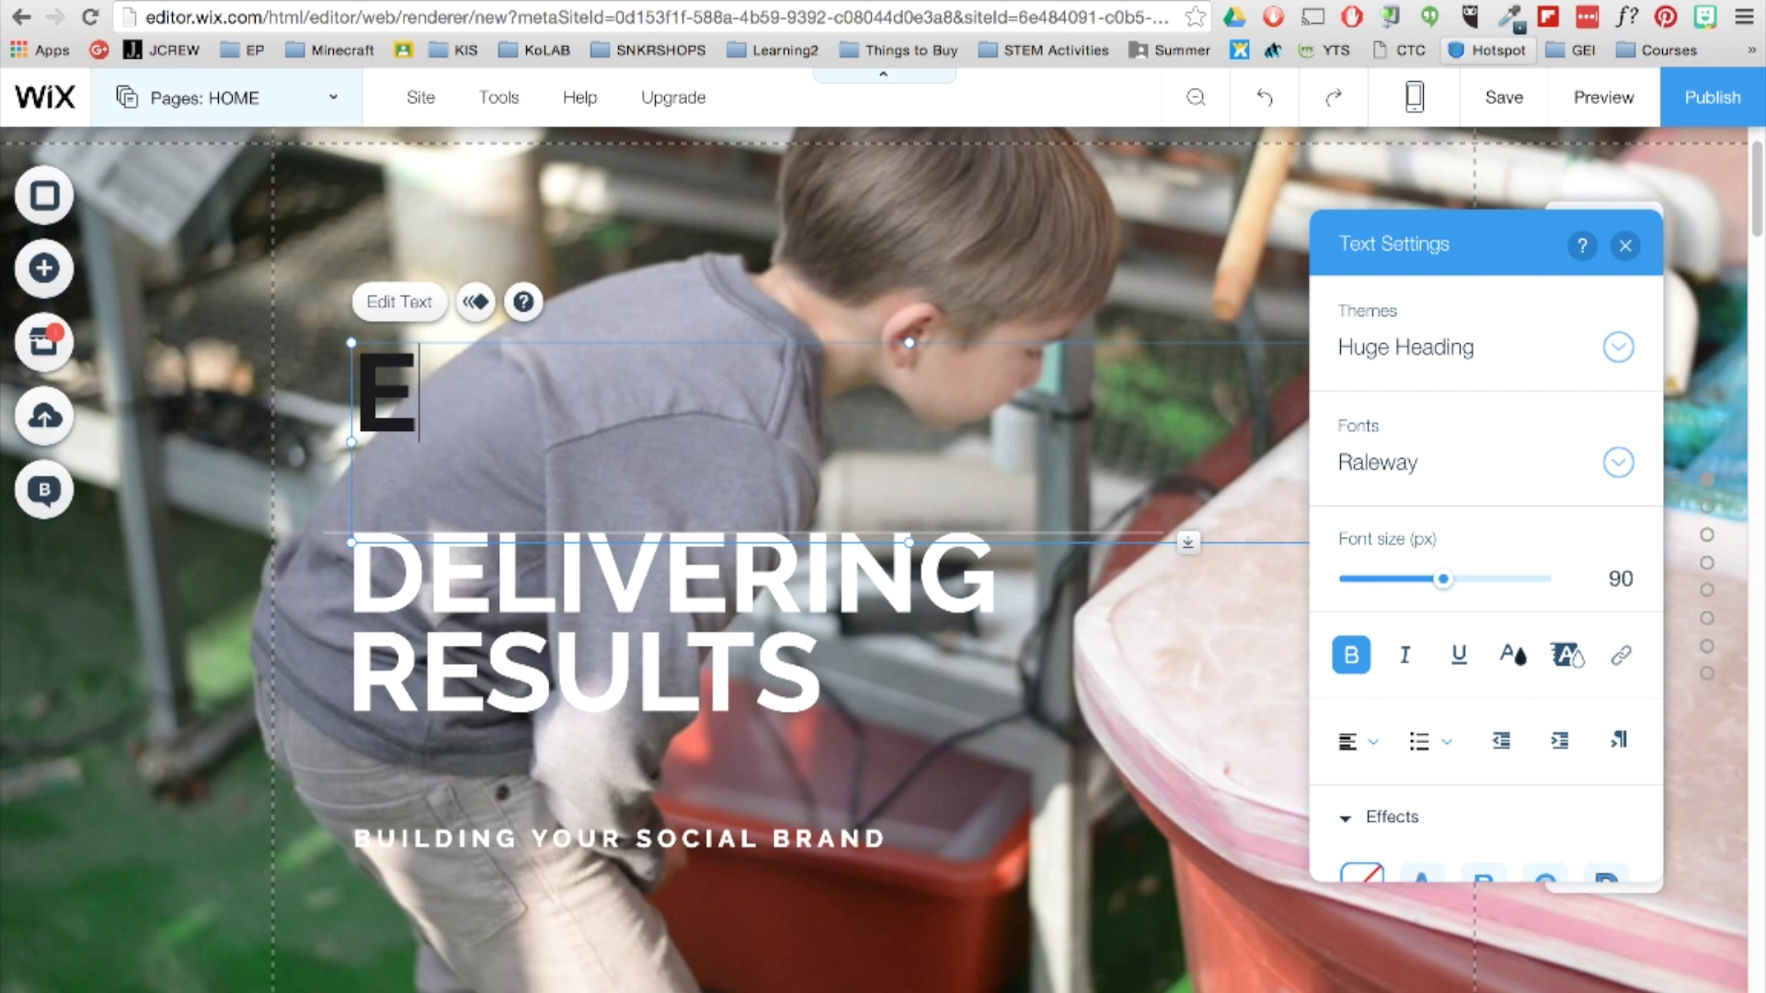
text(DUCATIONAL)
key(ctrl+a)
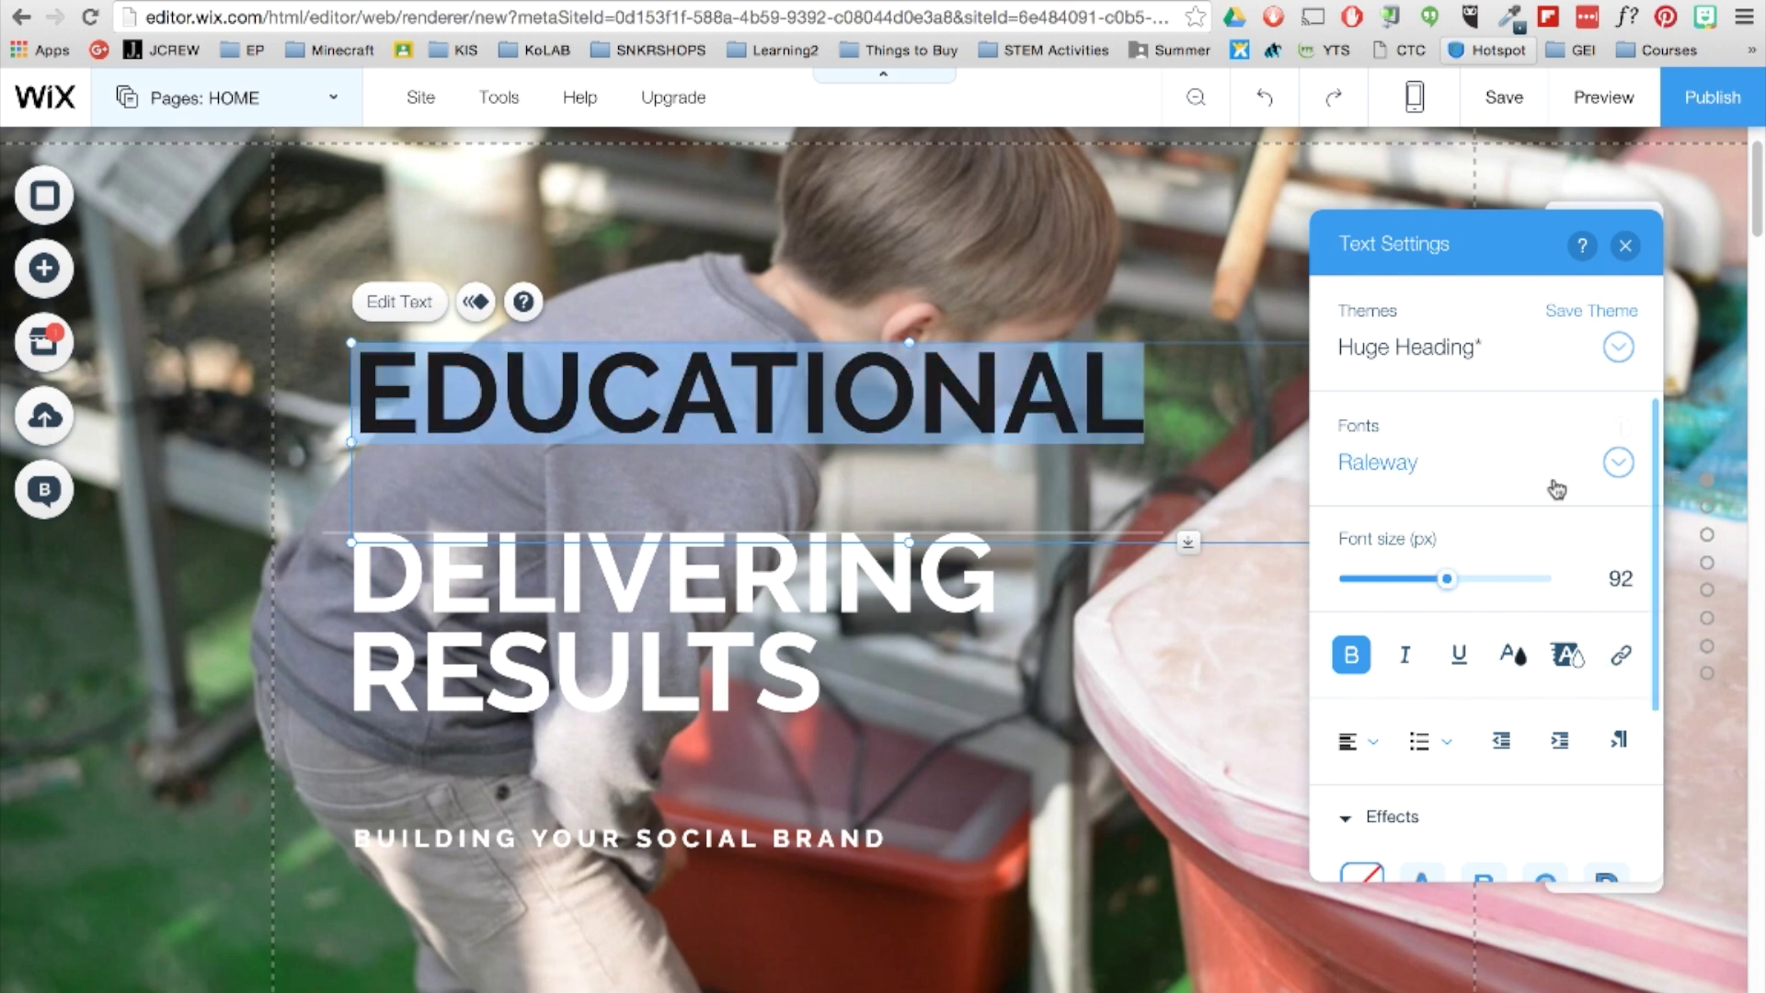
click(1619, 462)
click(1619, 463)
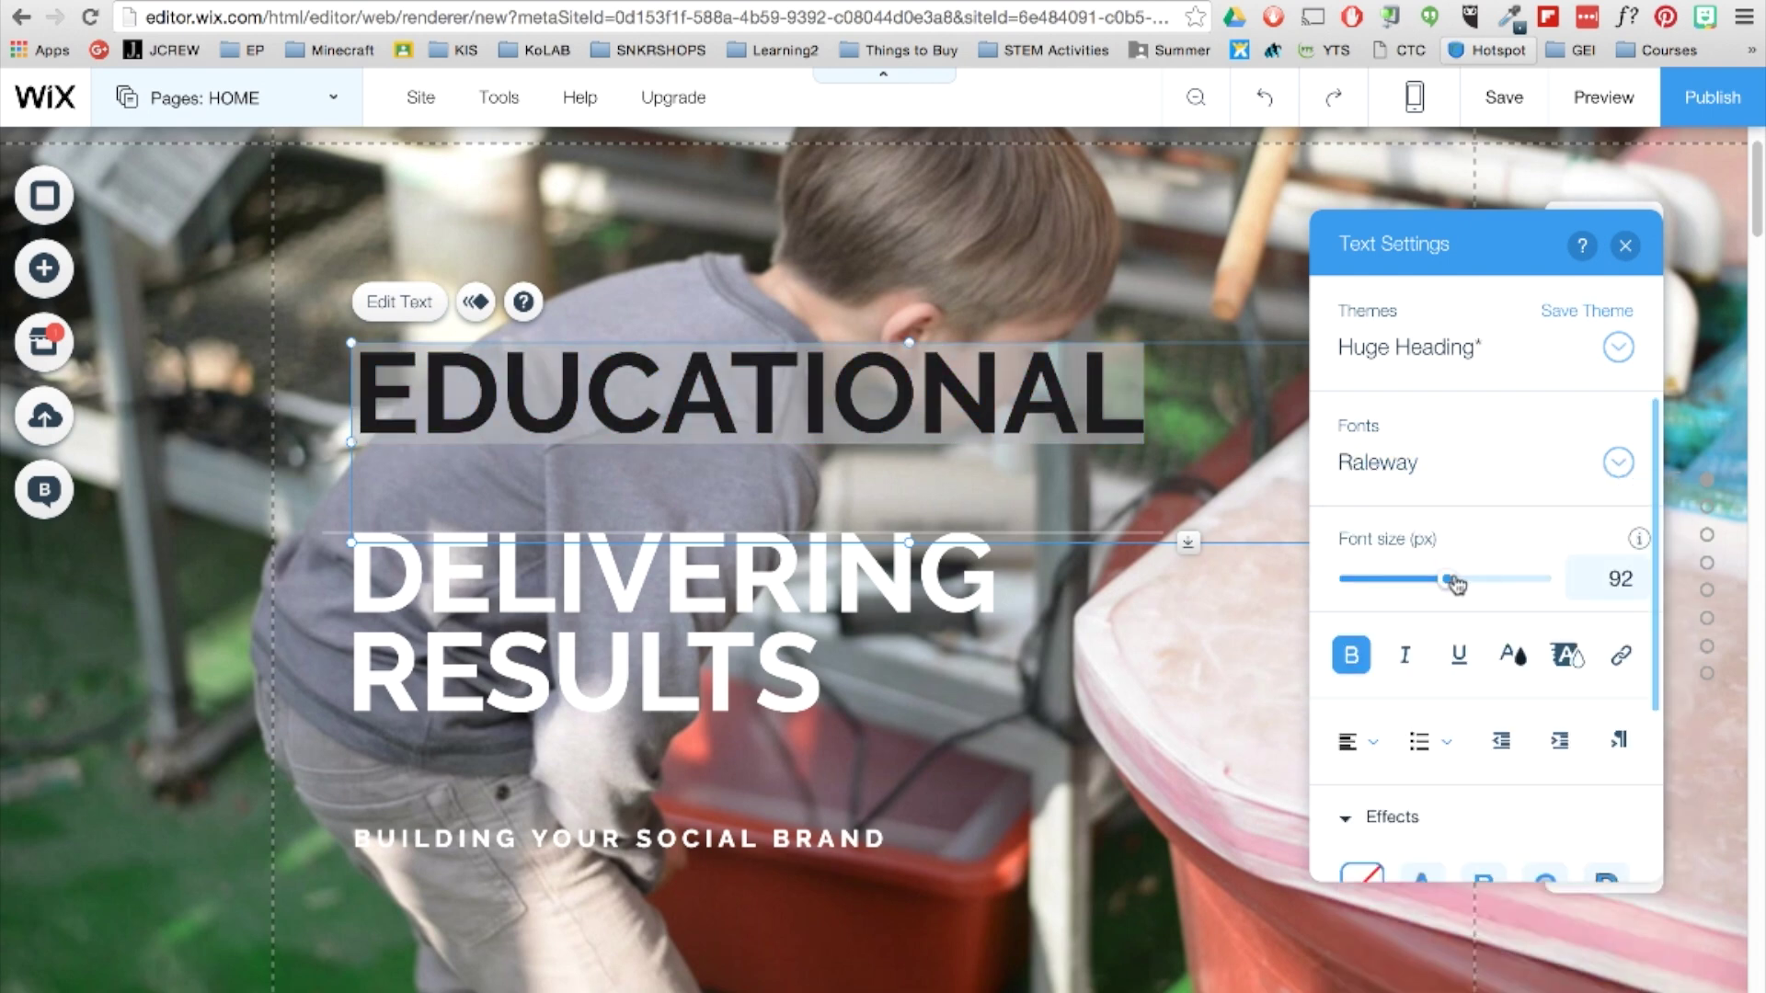
drag(1455, 579, 1431, 580)
click(1625, 245)
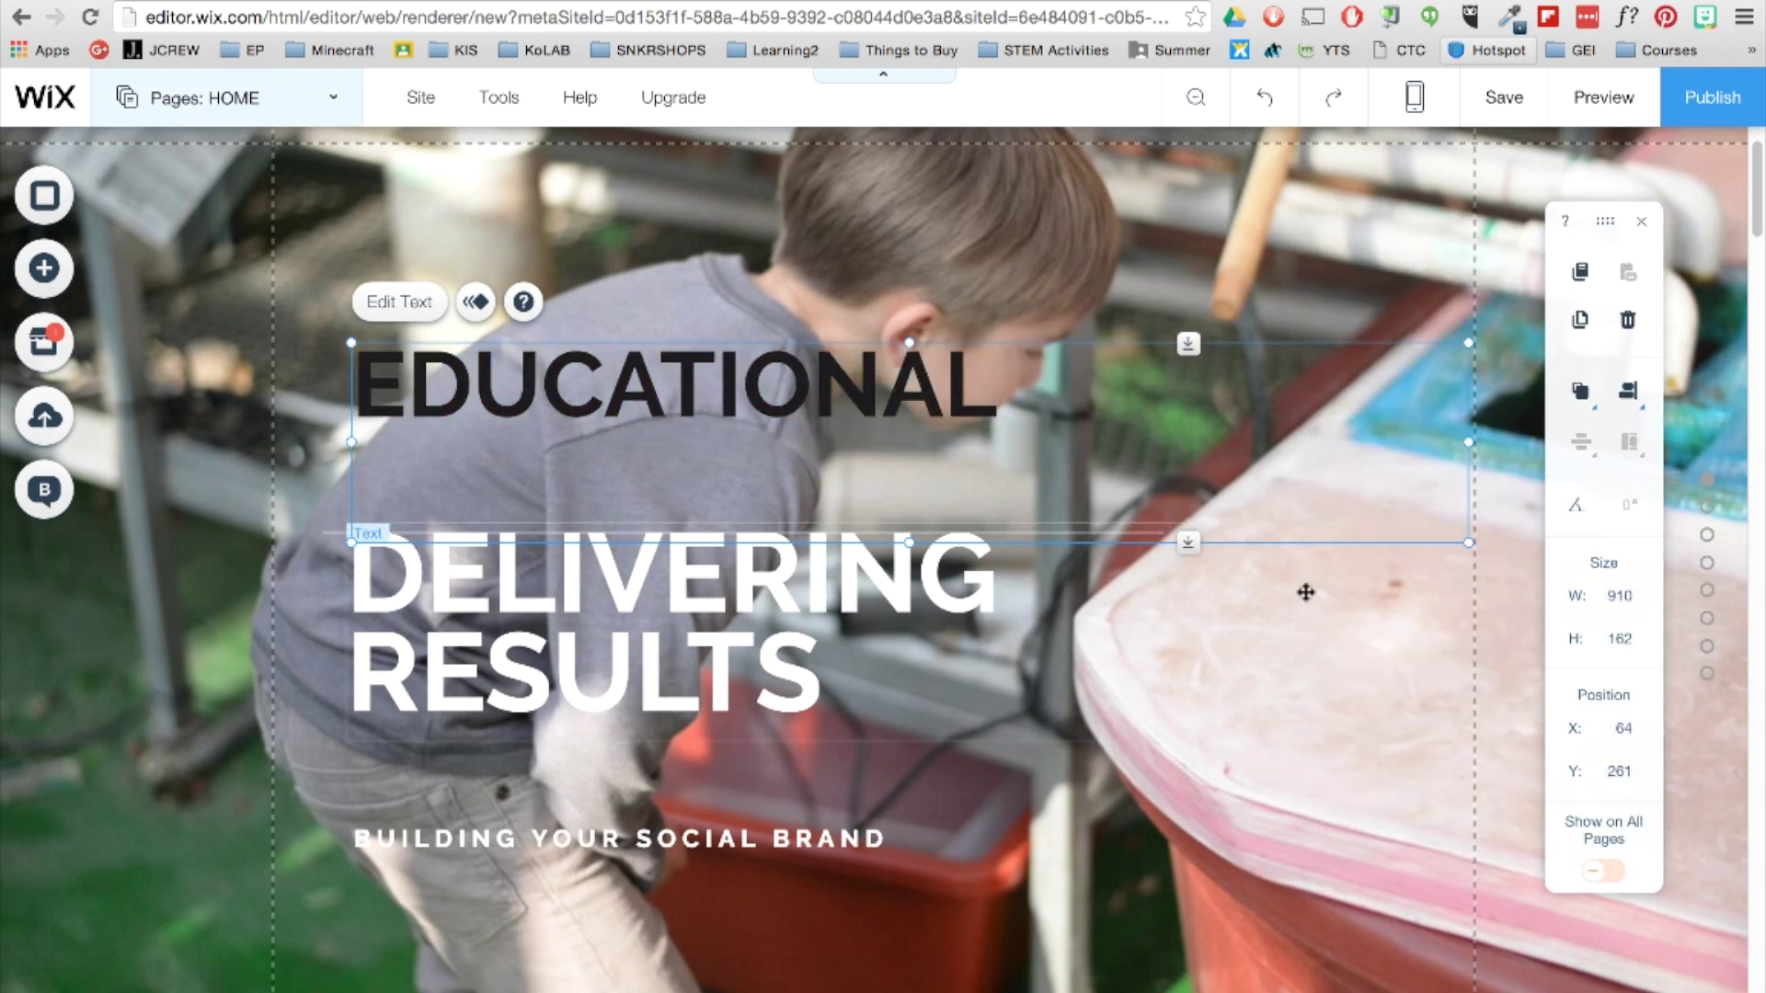
drag(1469, 542, 960, 482)
Replace DELIVERING RESULTS with PERMACULTURE at font size 69.
double_click(644, 574)
key(ctrl+a)
text(PERMACULTURE)
drag(1453, 579, 1419, 580)
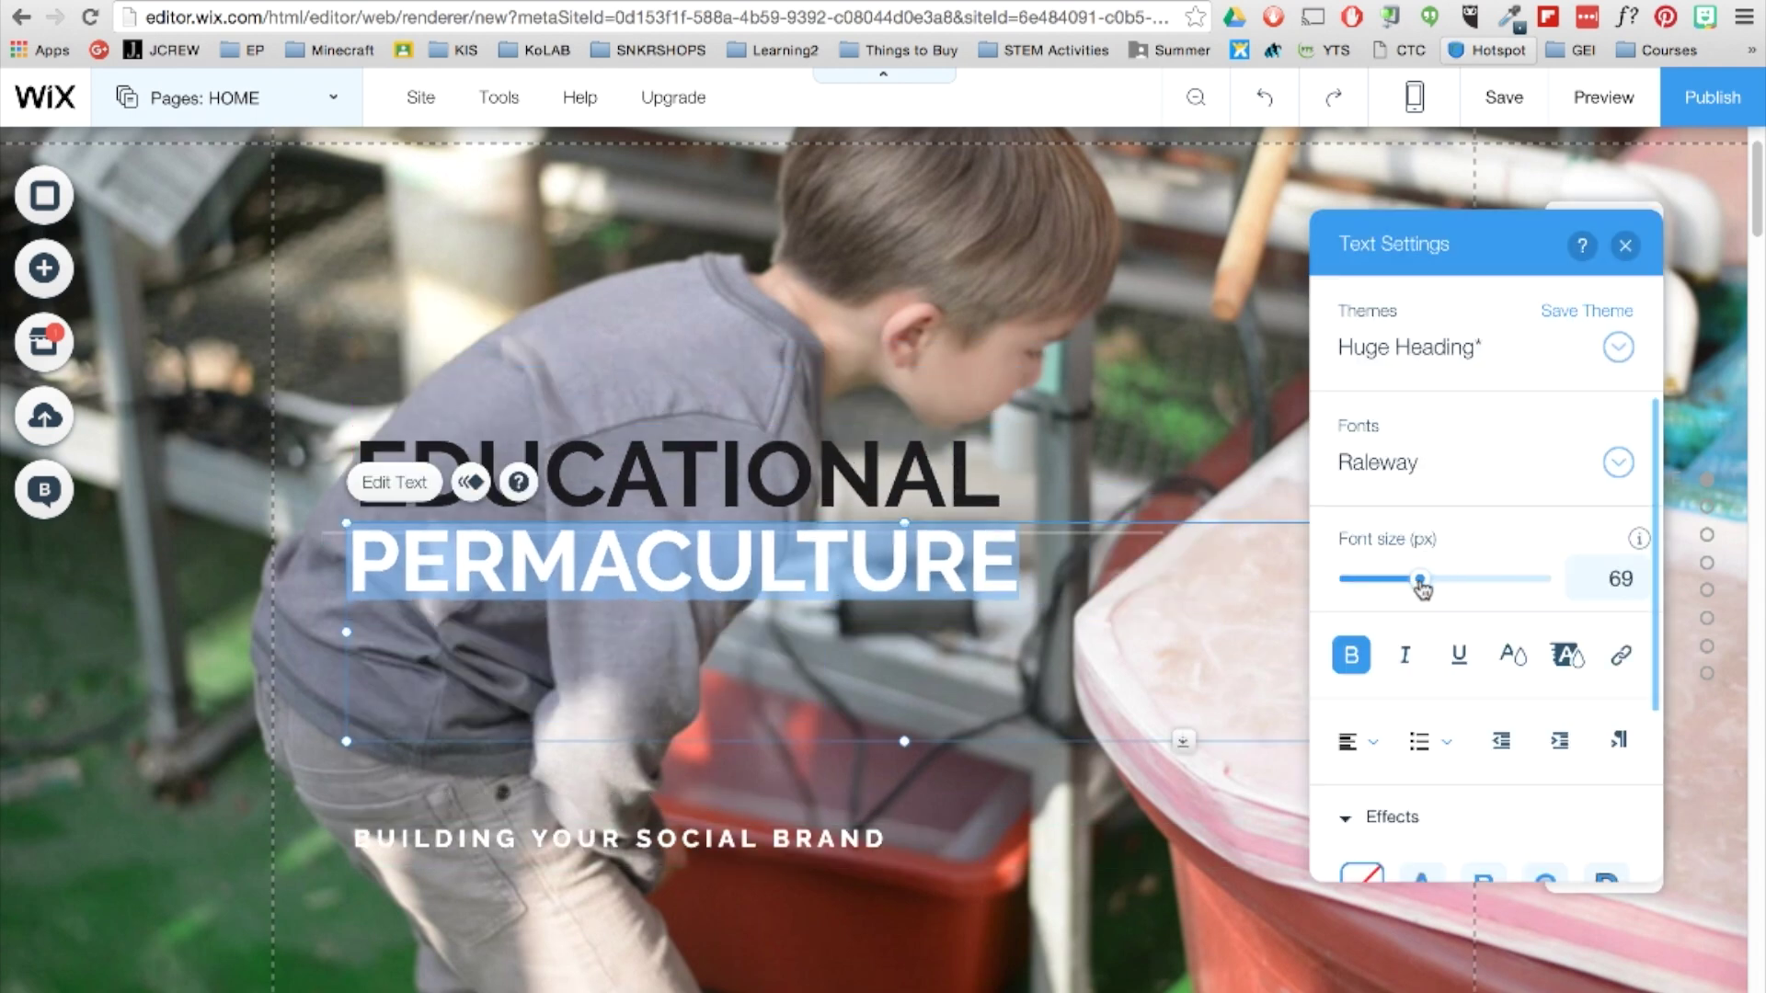
click(1625, 244)
Change the tagline to HOLISTIC DESIGN APPROACH TO EDUCATION.
double_click(616, 839)
key(ctrl+a)
text(HOLISTIC DESIGN APPROACH TO EDUCATION)
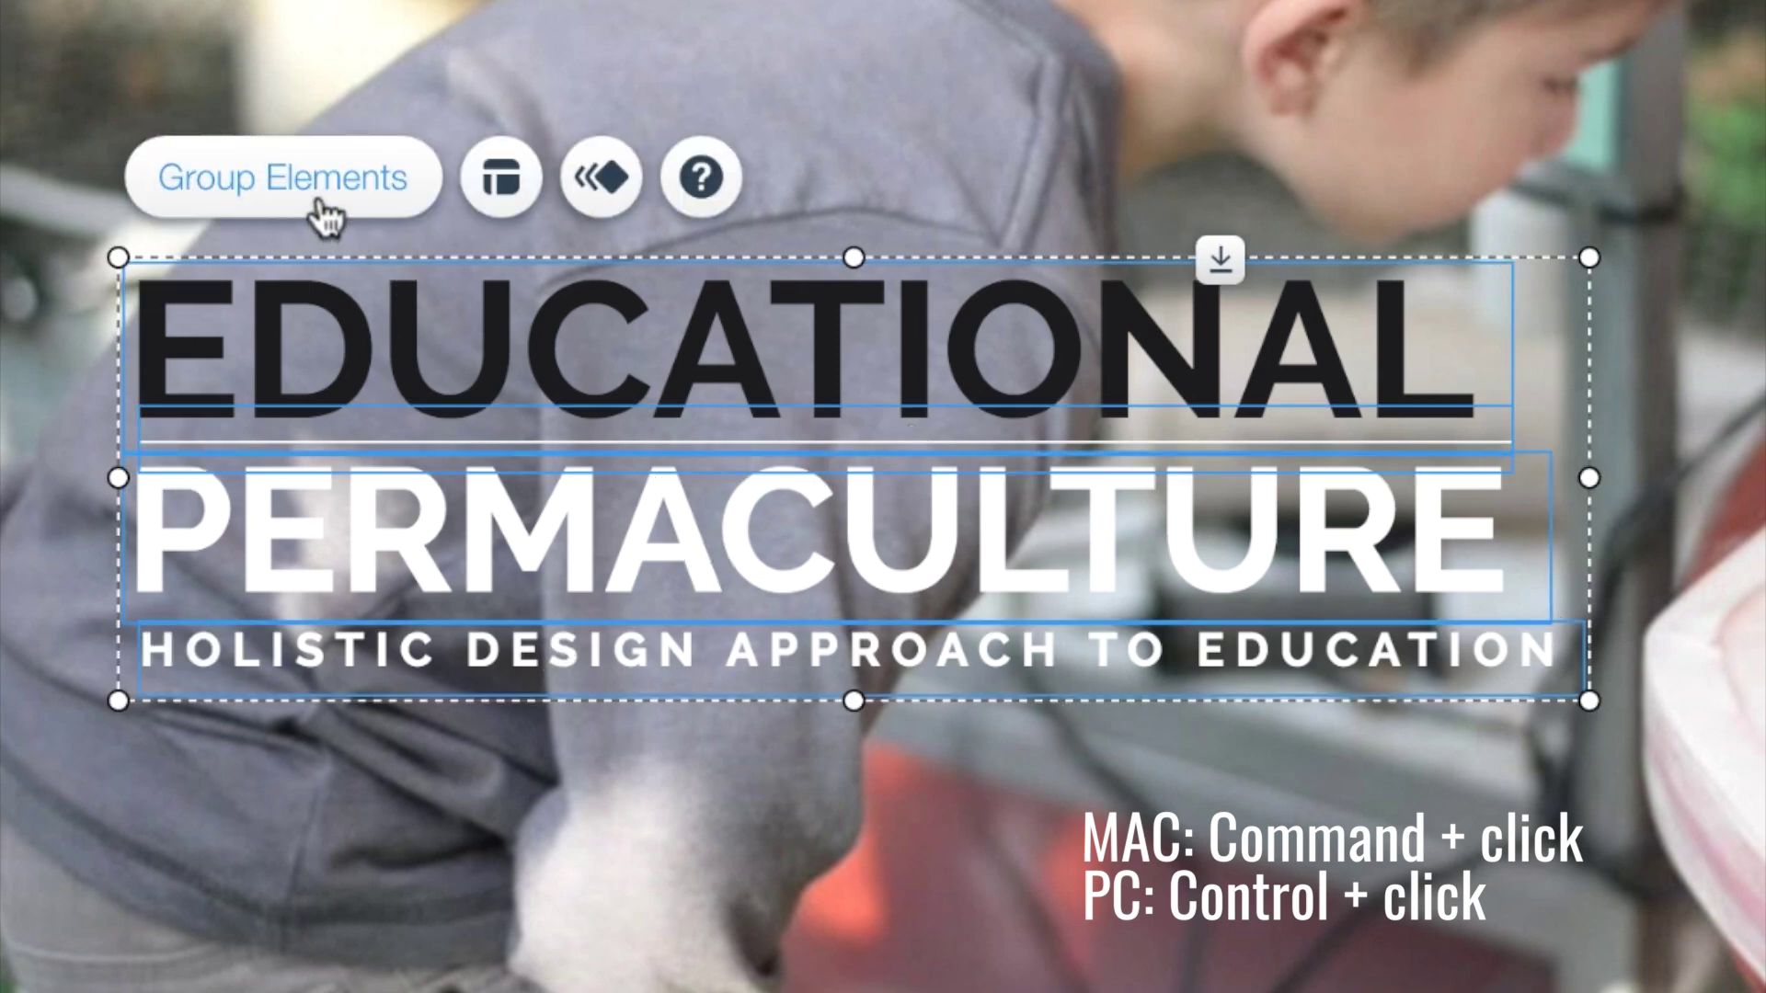
Group the three hero lines, give them a Fade-In animation, and move them to X 382, Y 312.
click(318, 193)
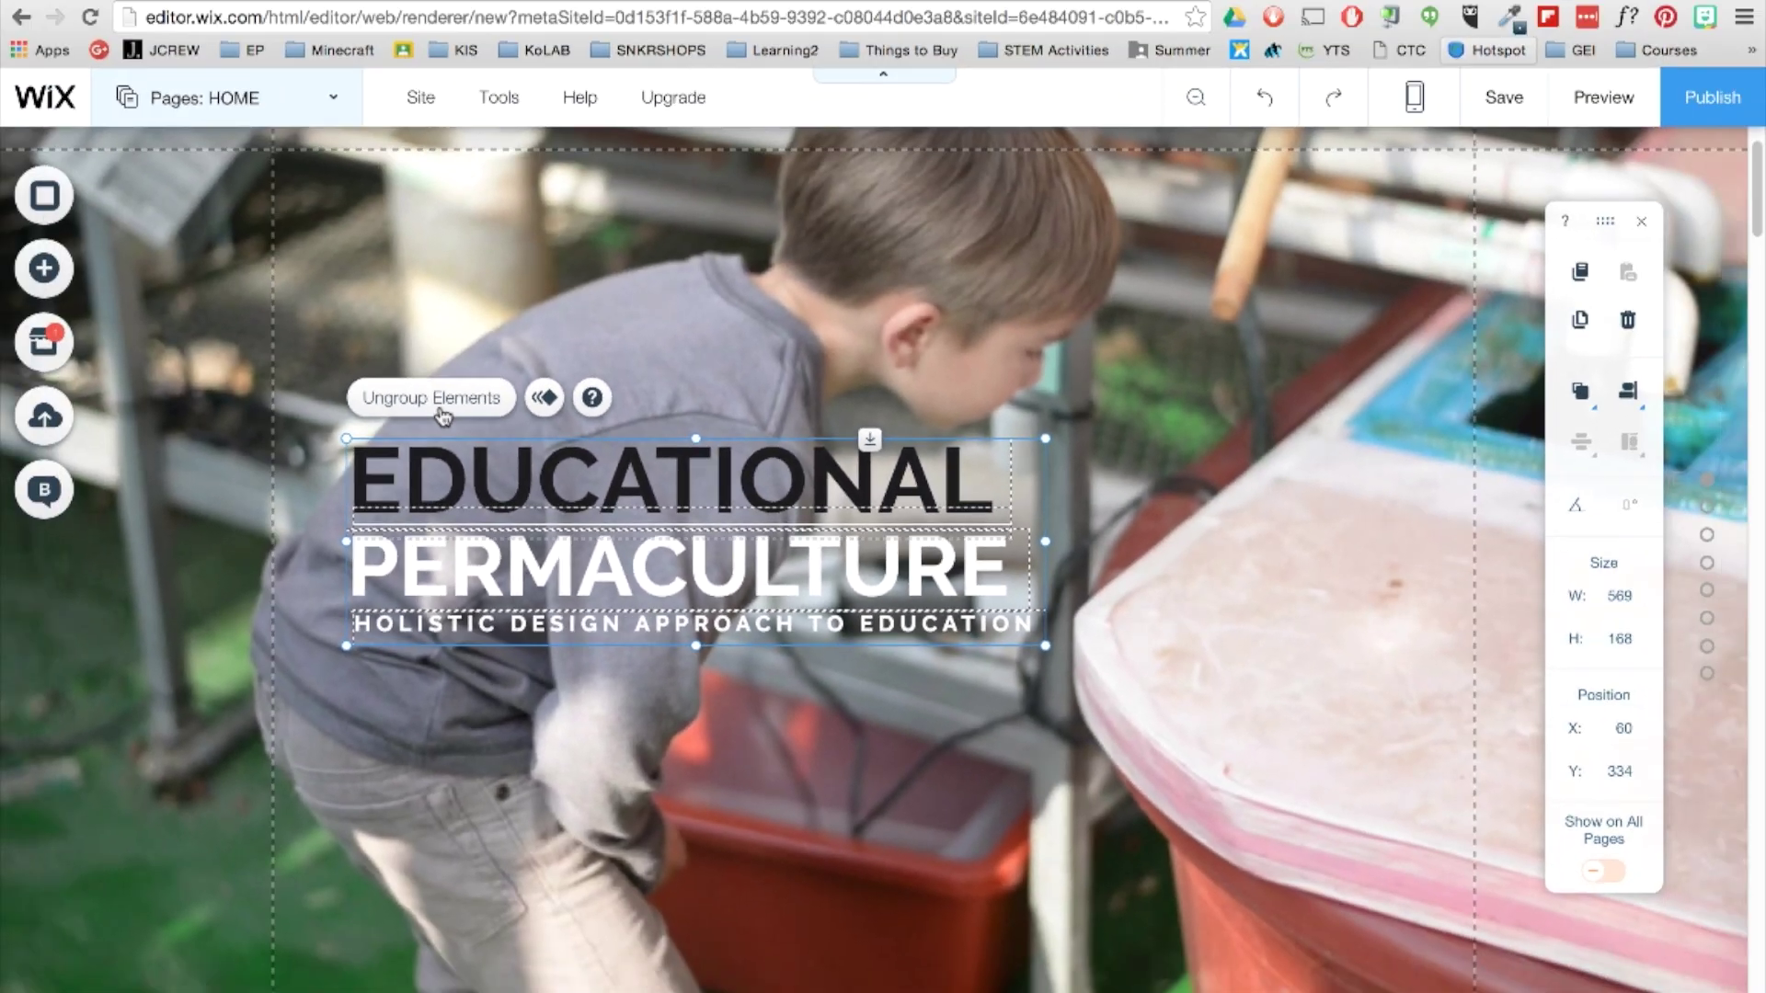
click(537, 401)
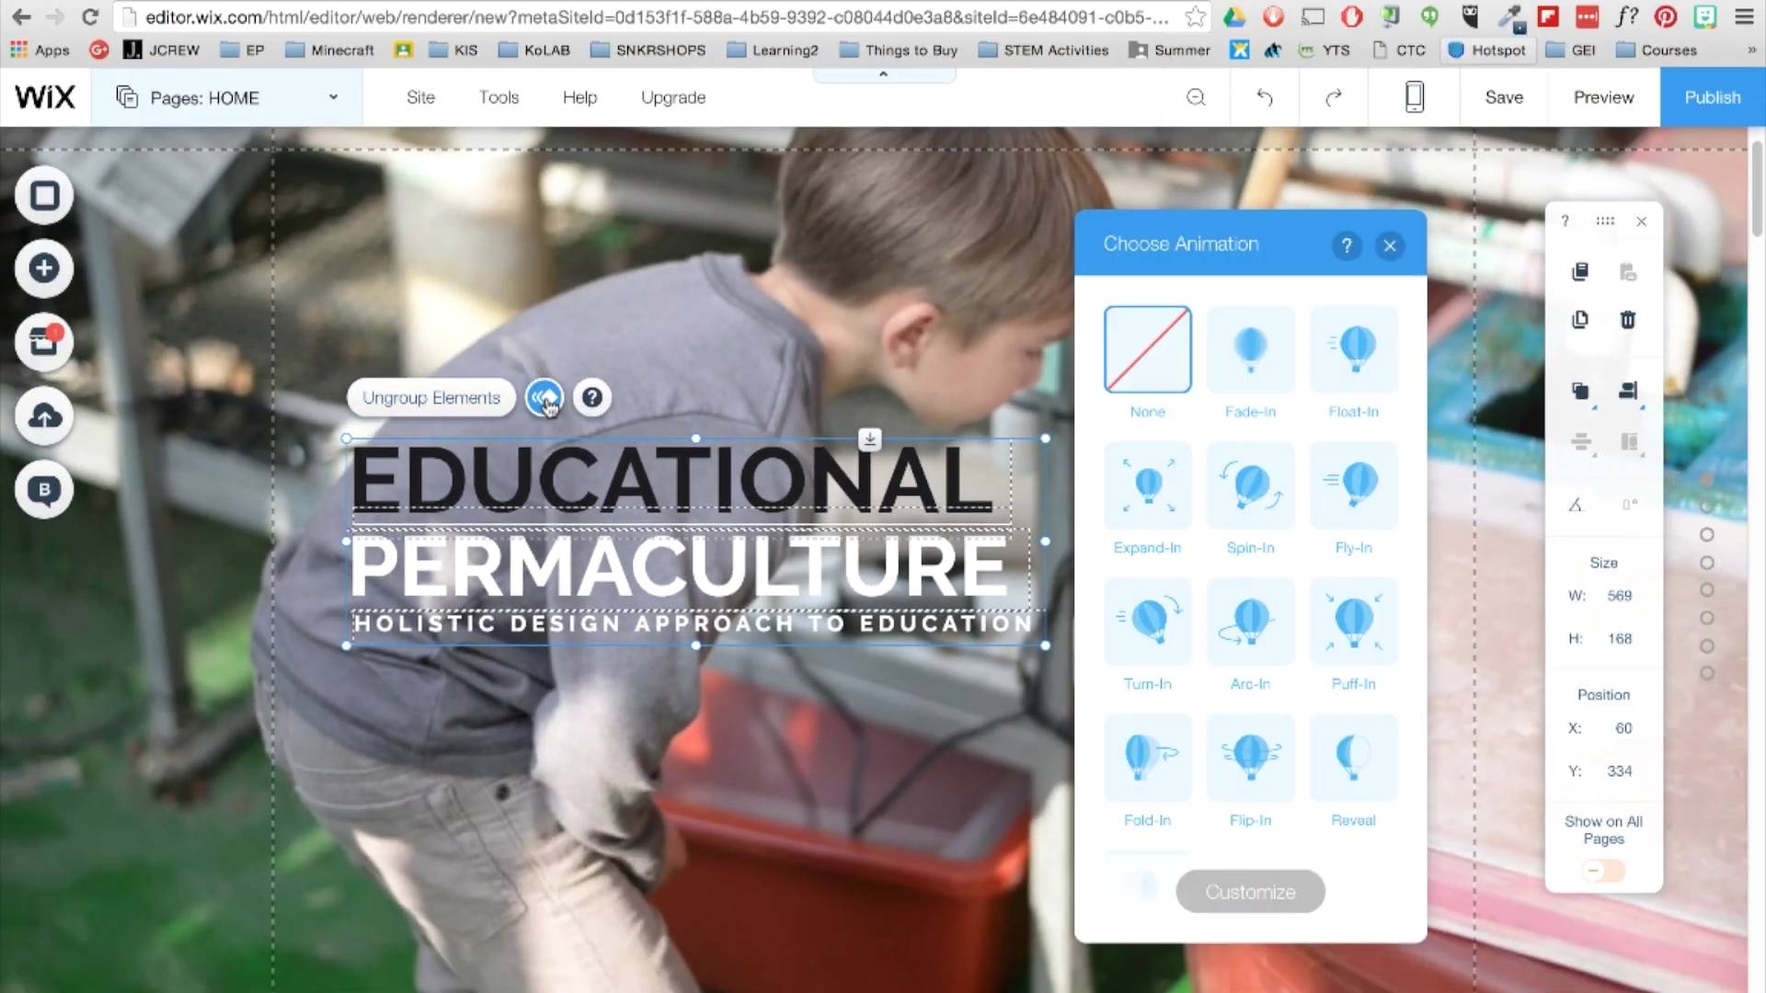
click(1256, 384)
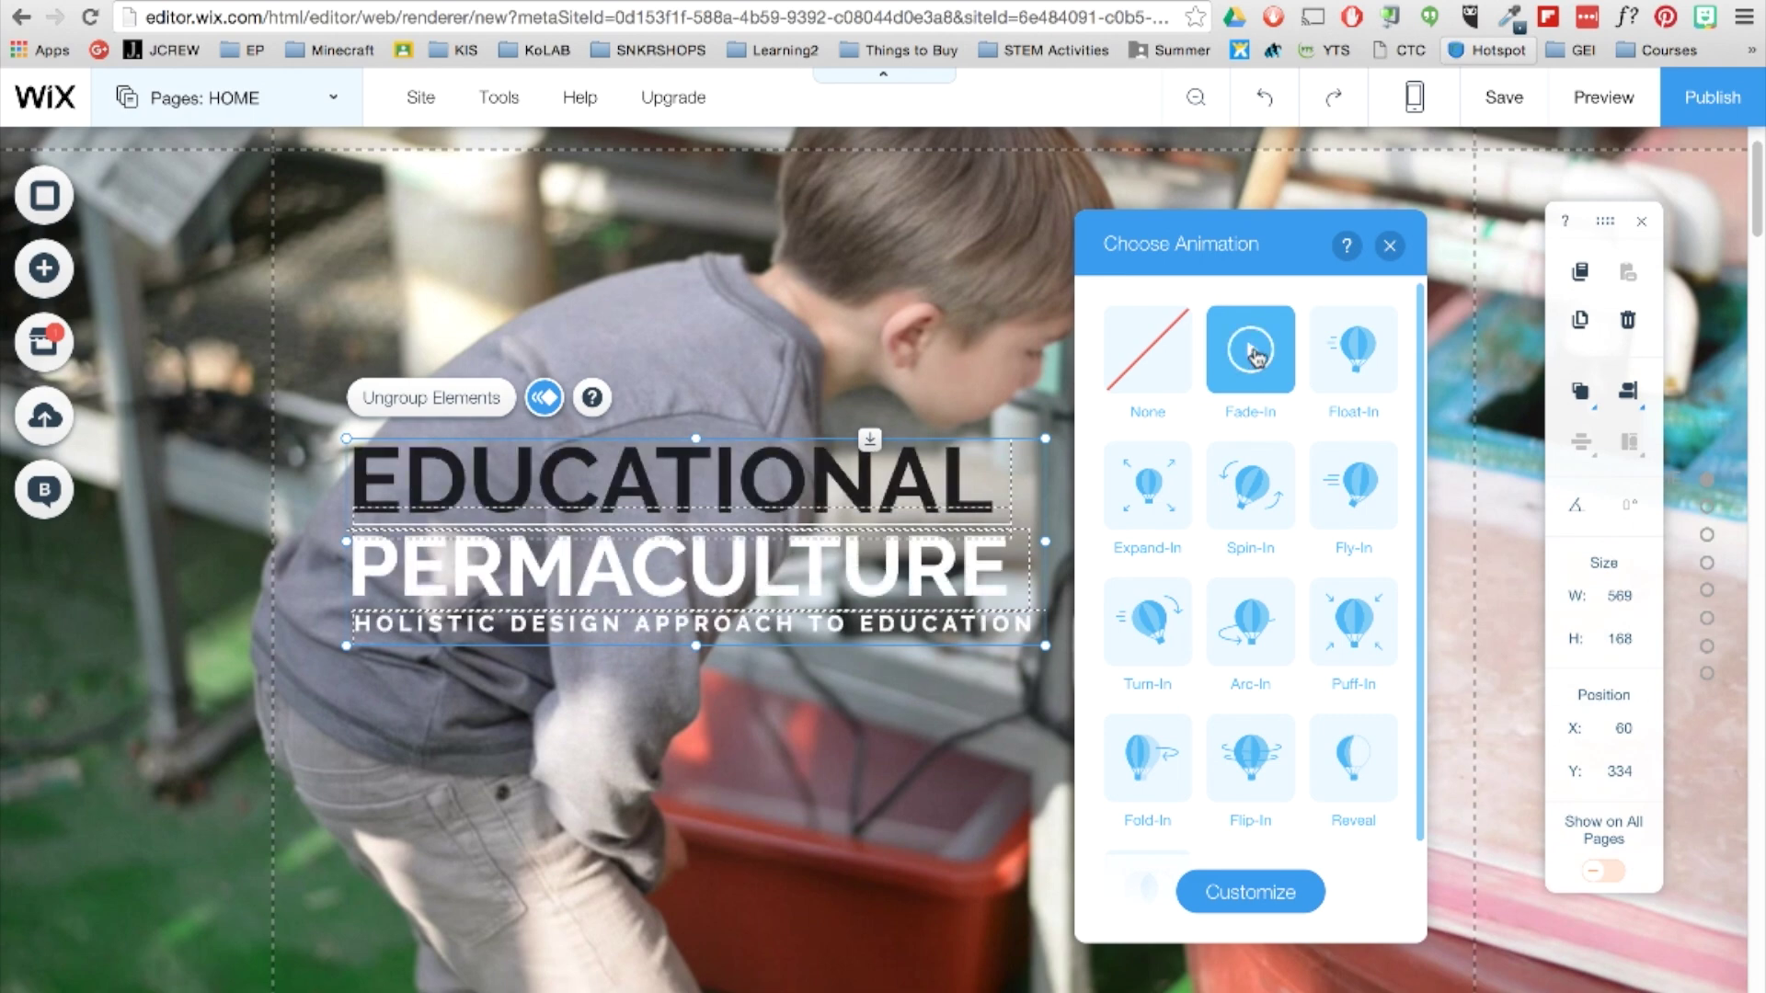
drag(582, 657, 976, 727)
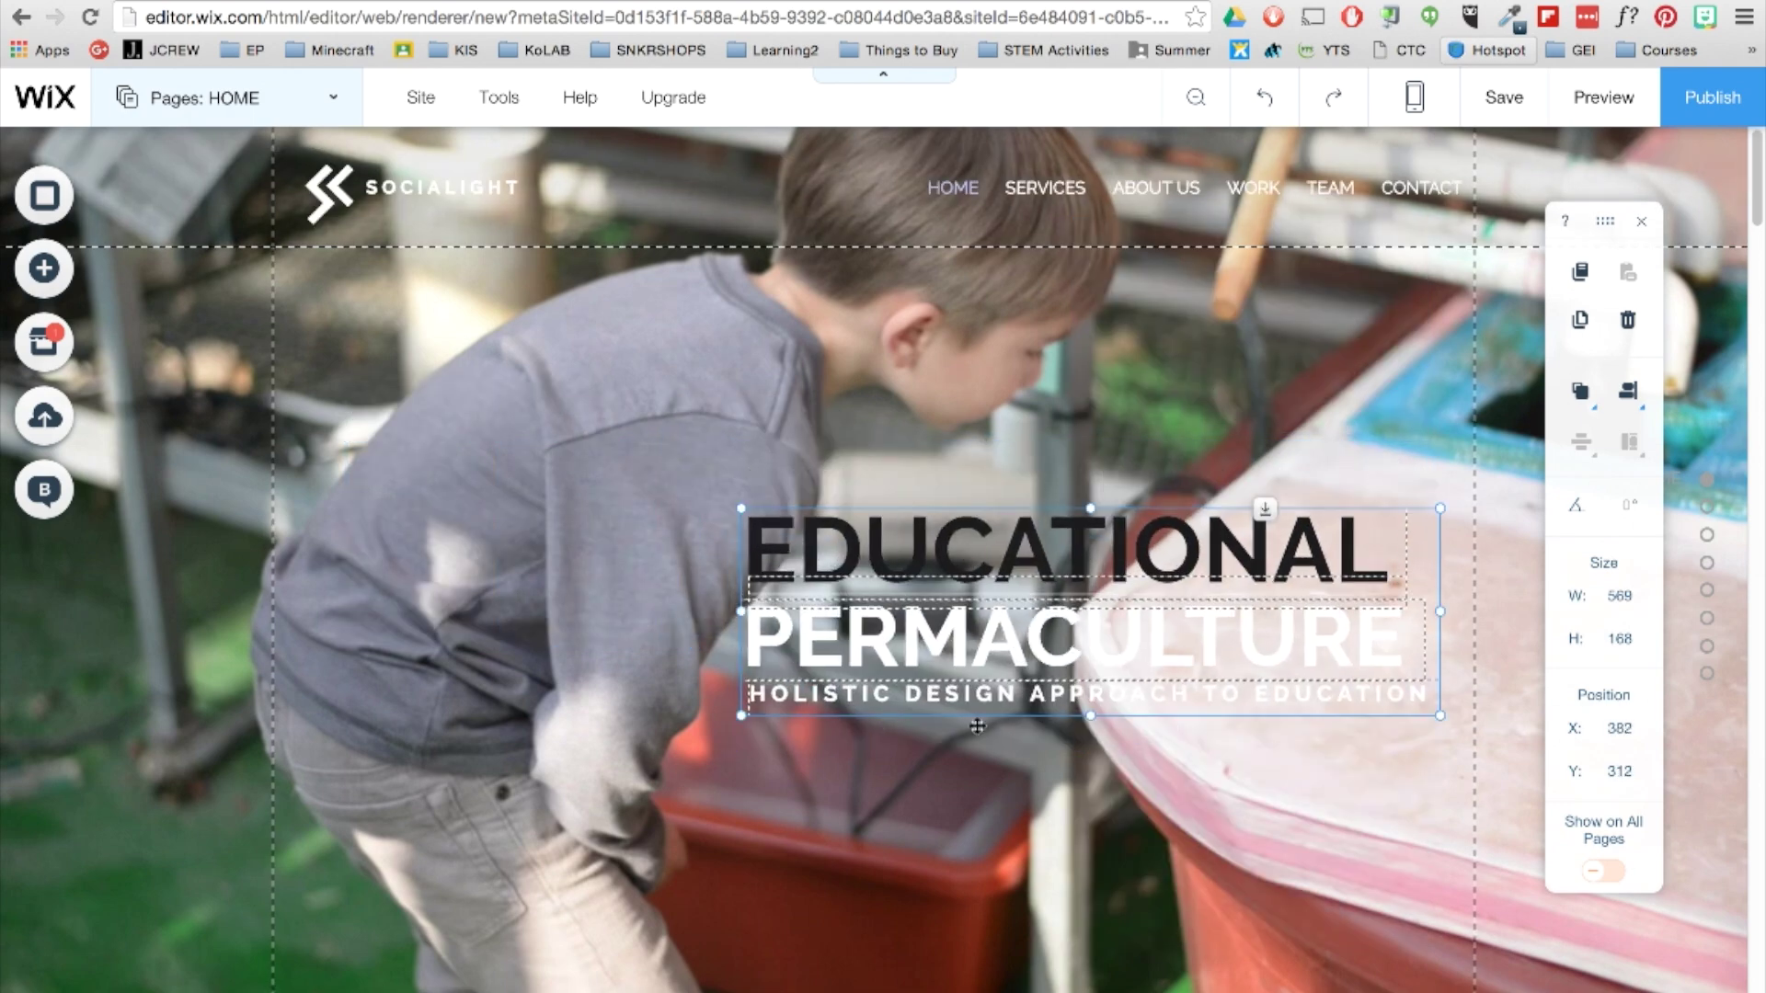
Delete the SOCIALIGHT logo mark from the header and save the site on the free Wix domain.
click(345, 202)
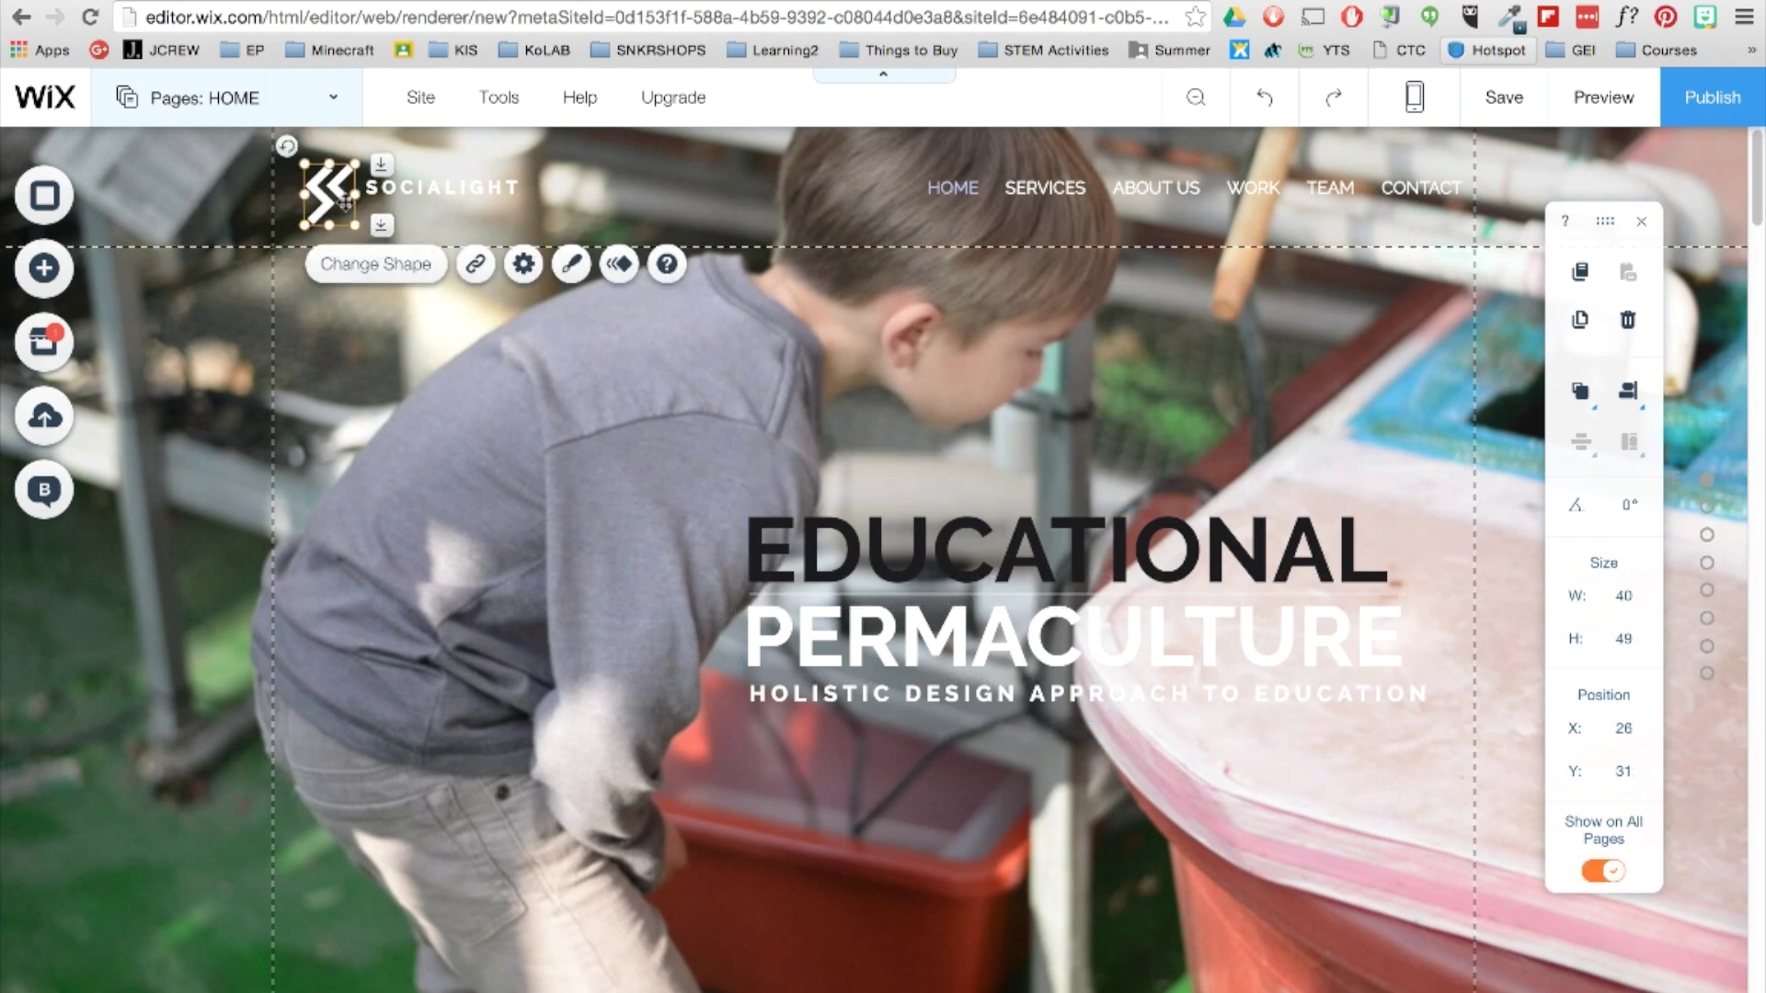
key(Delete)
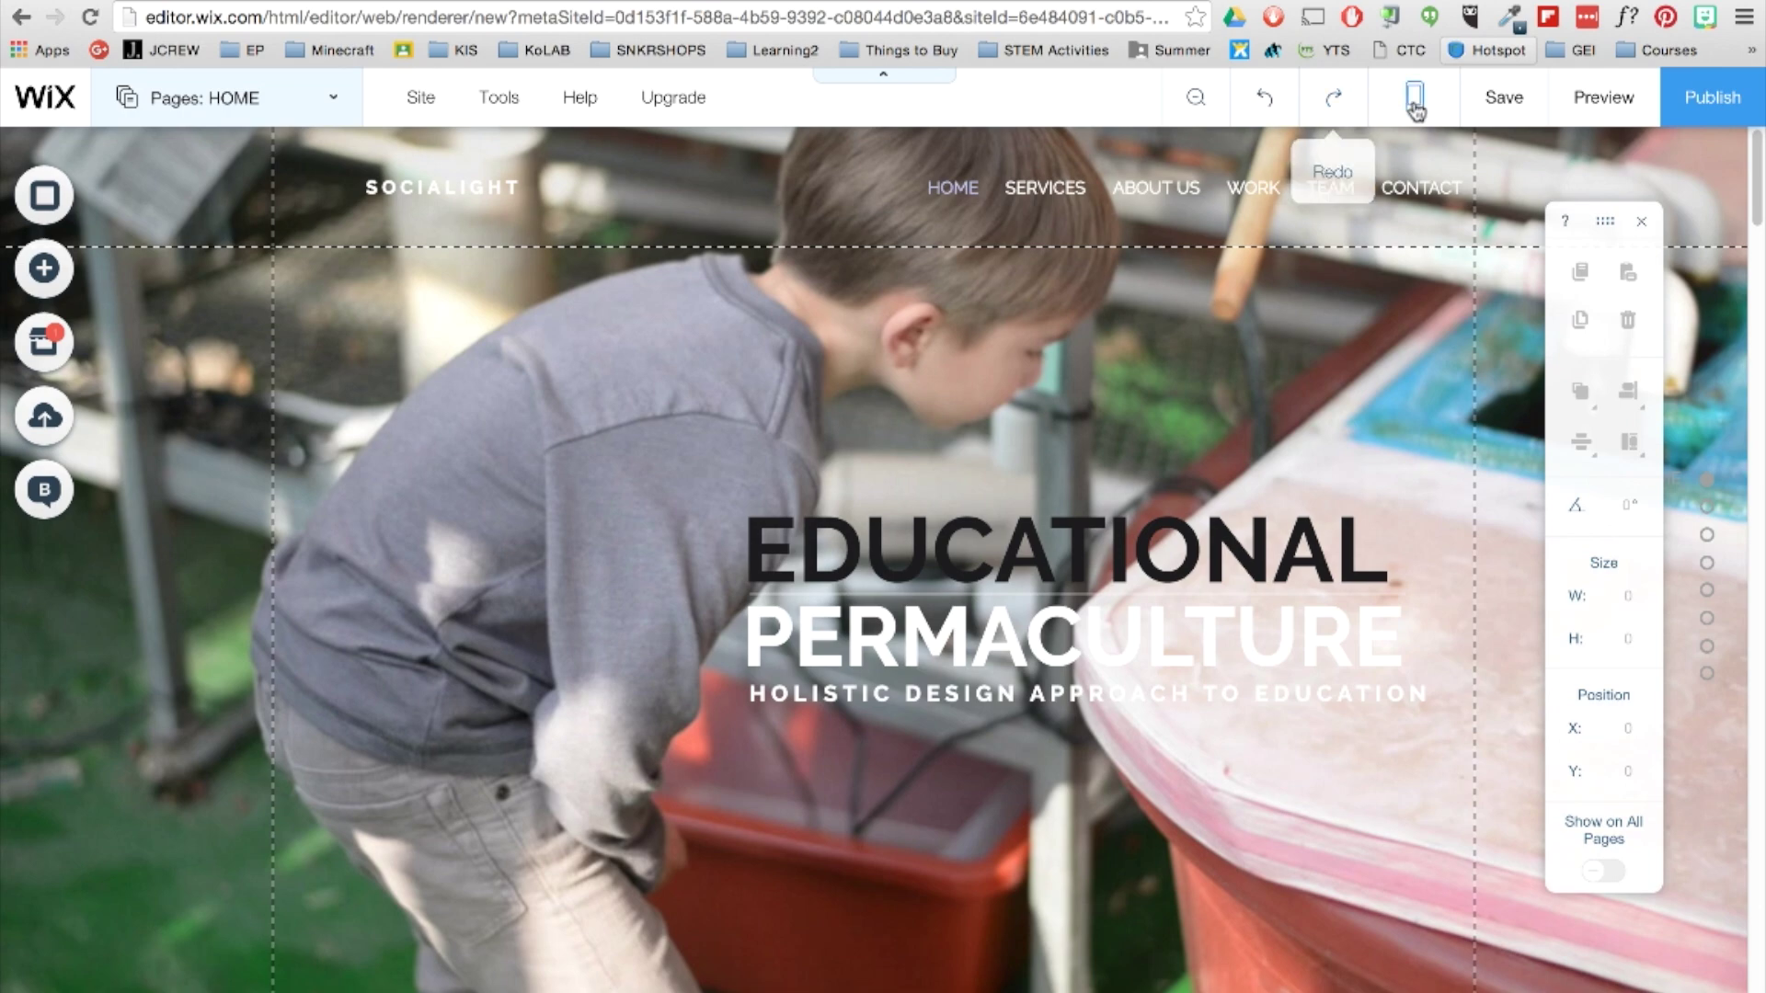
click(1540, 124)
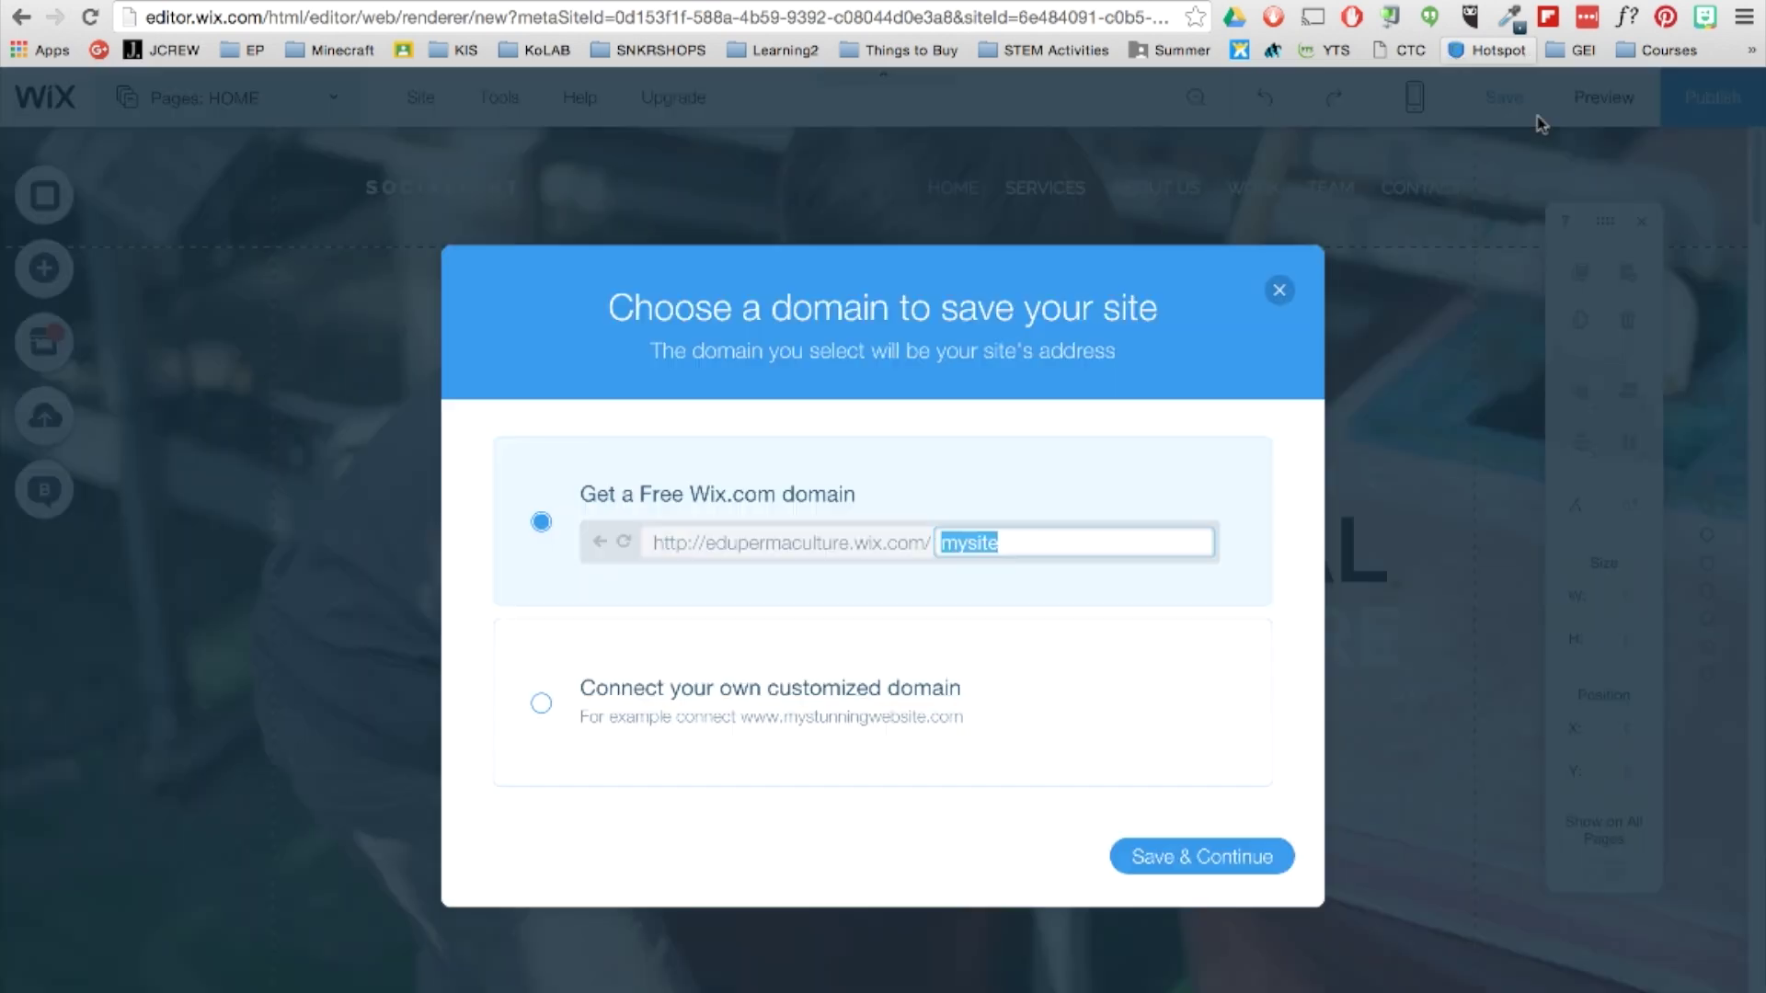
click(1232, 855)
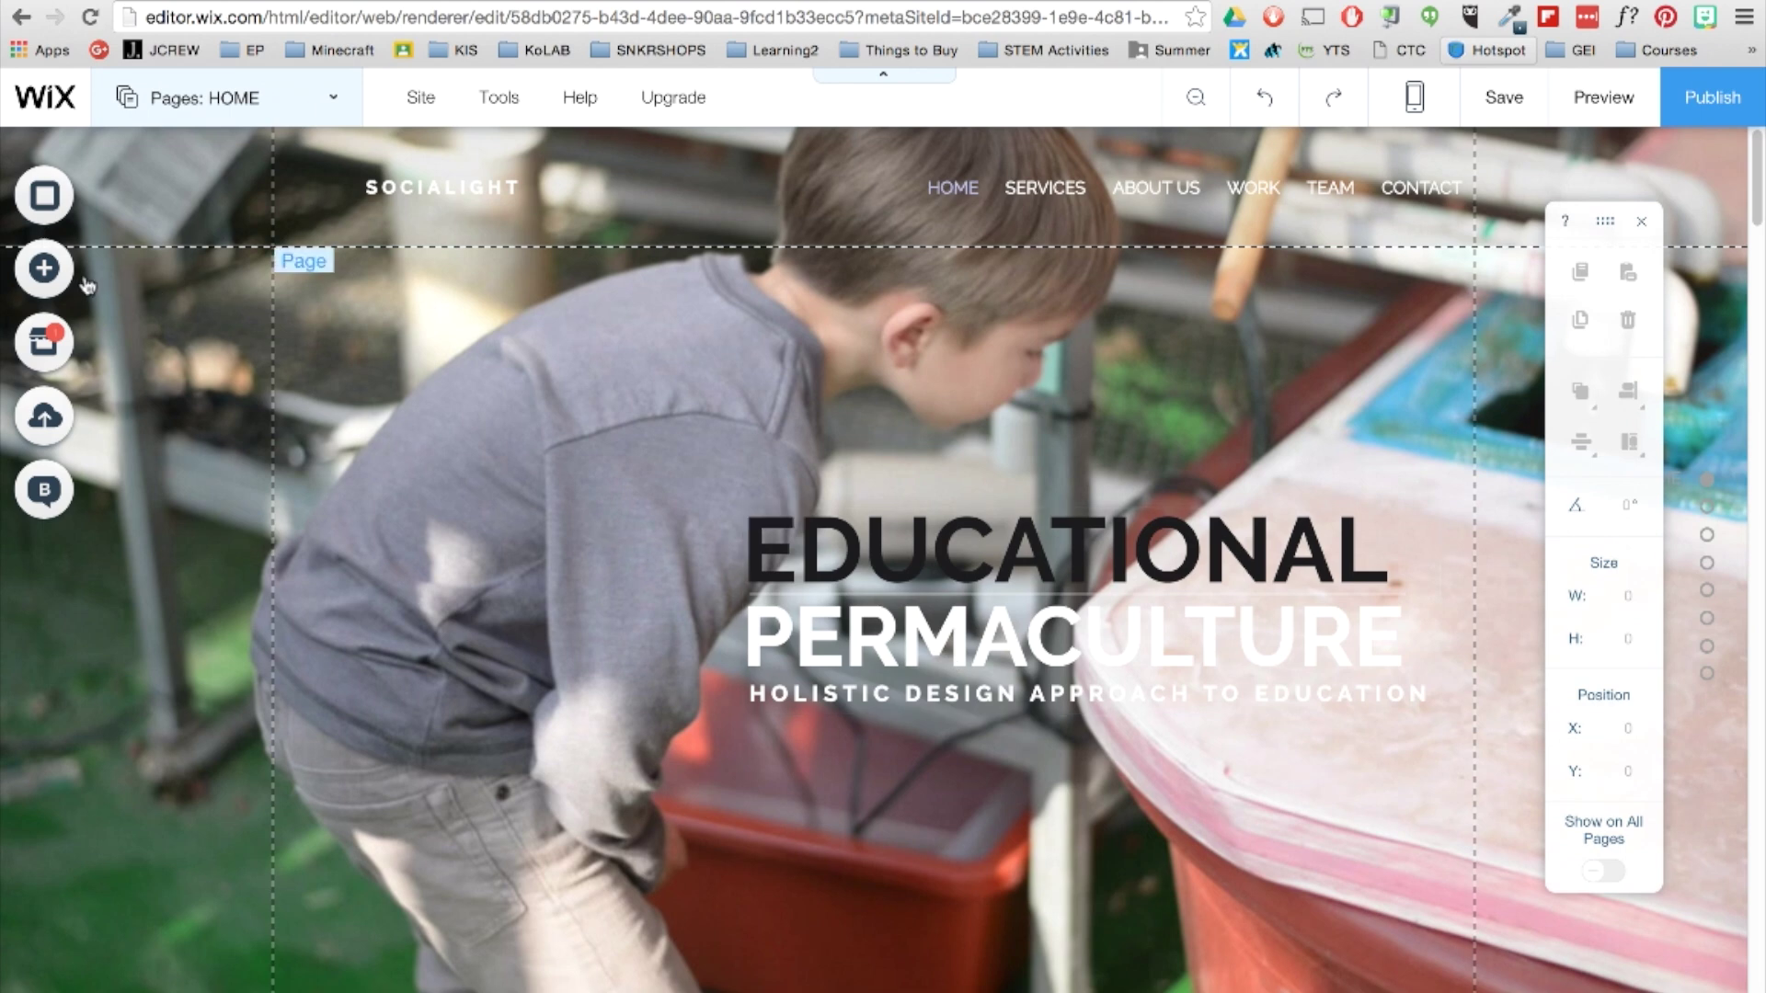
Upload WEB_GRAPHICS_EDUpermaLOGO.png from Downloads to My Image Uploads.
click(46, 269)
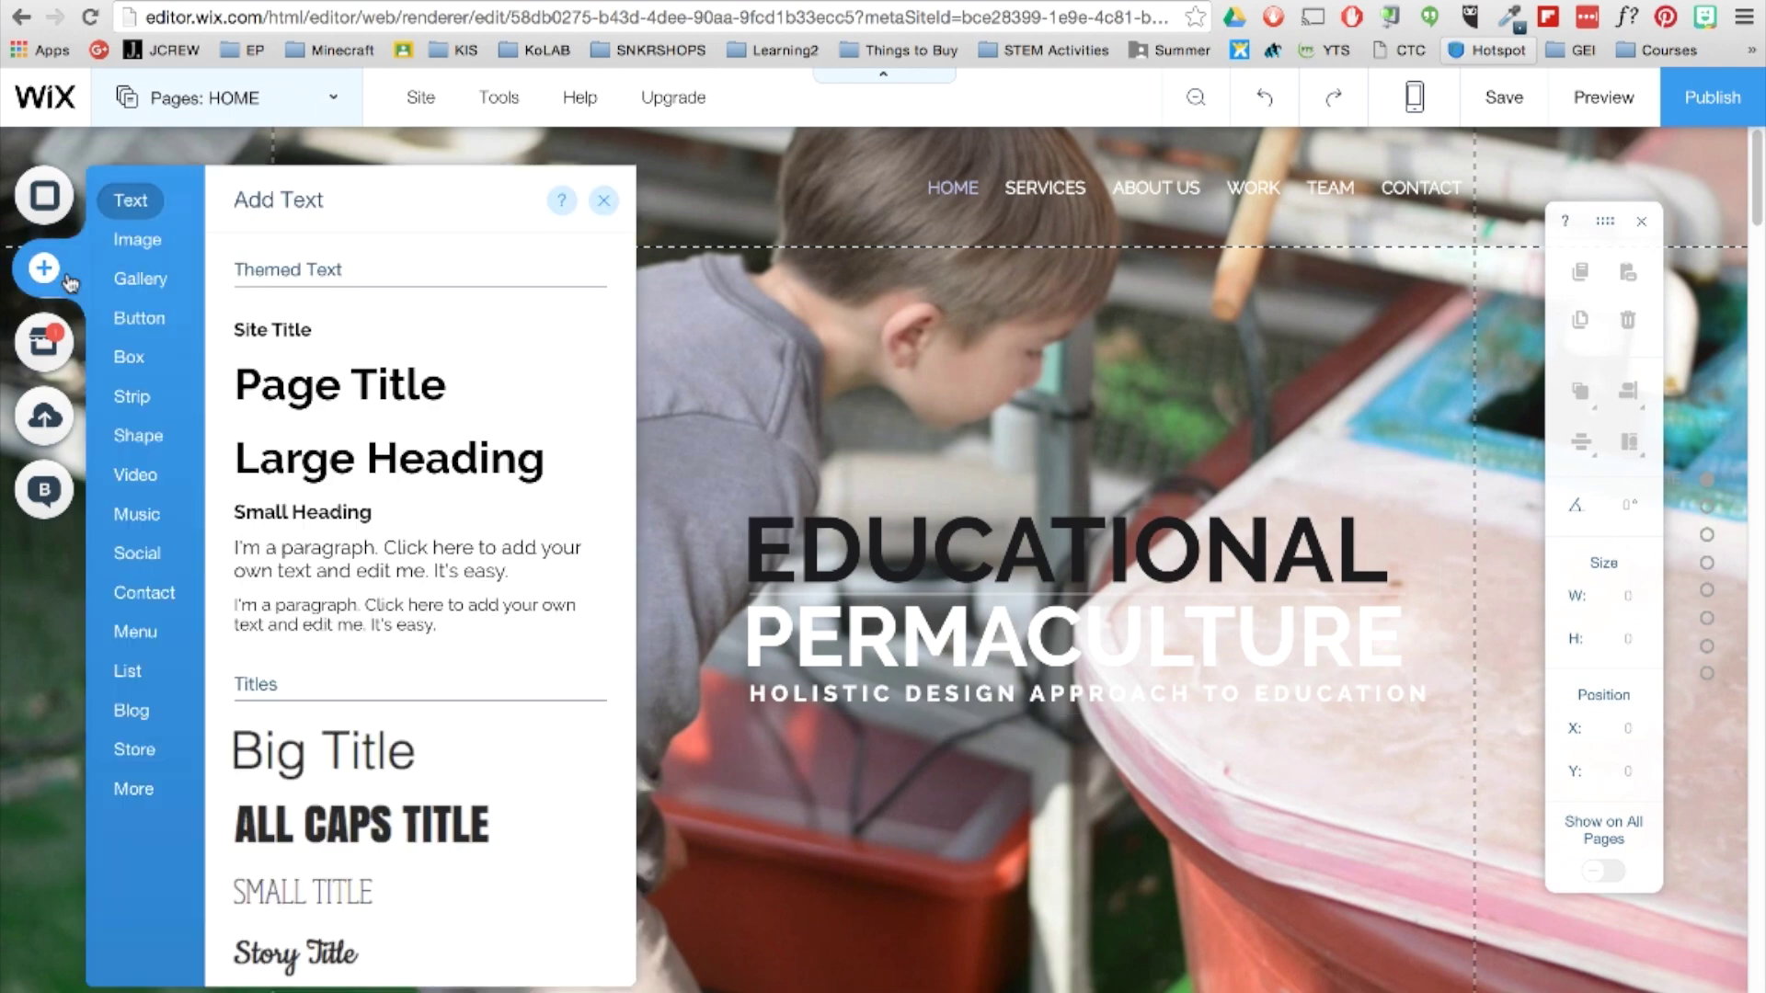
click(138, 241)
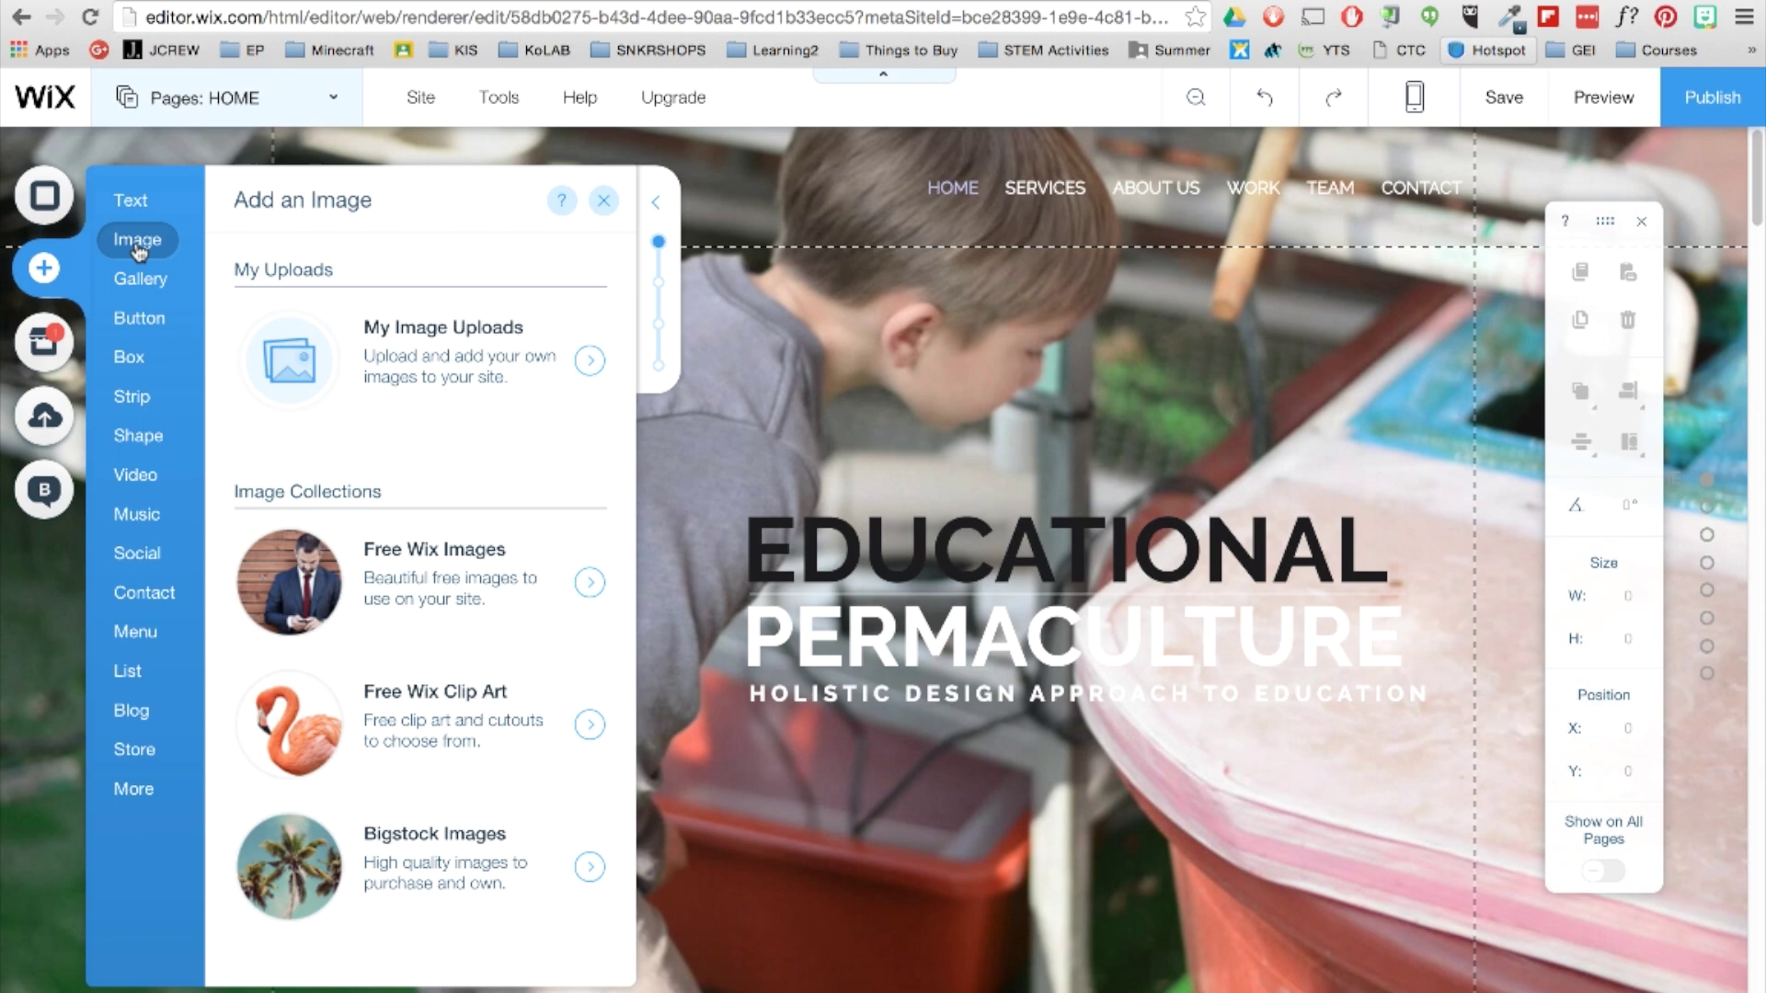
click(590, 362)
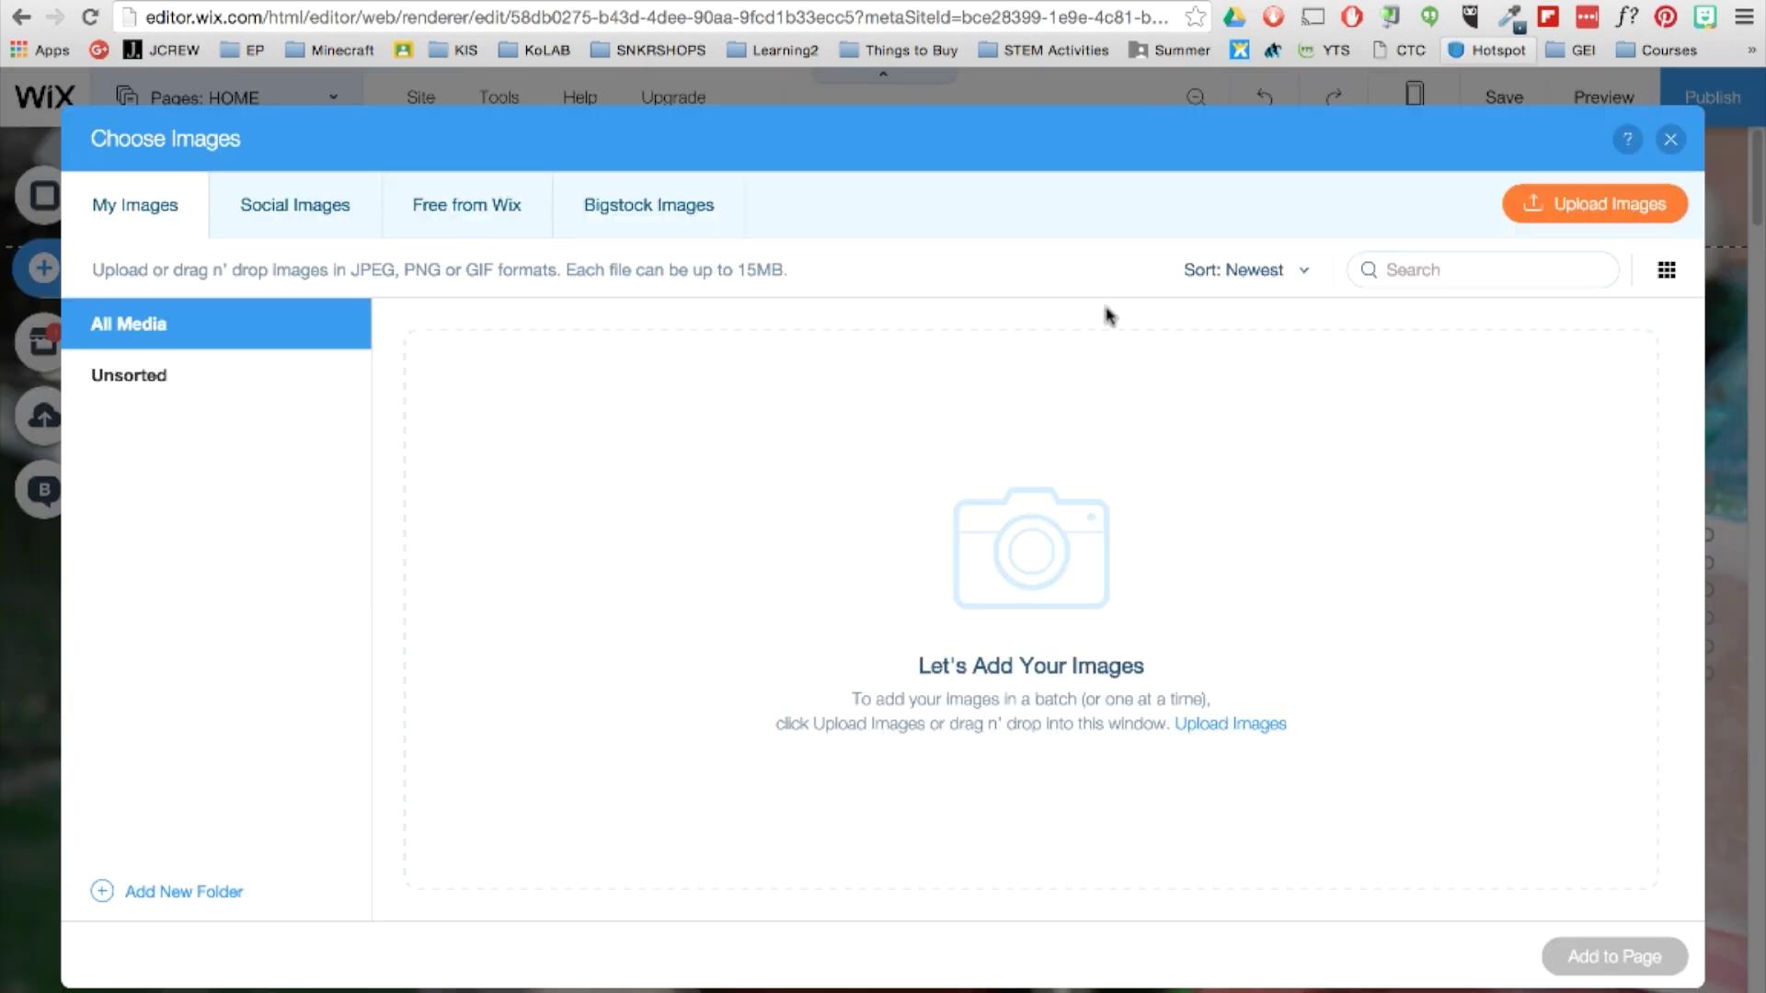
click(1557, 207)
click(158, 326)
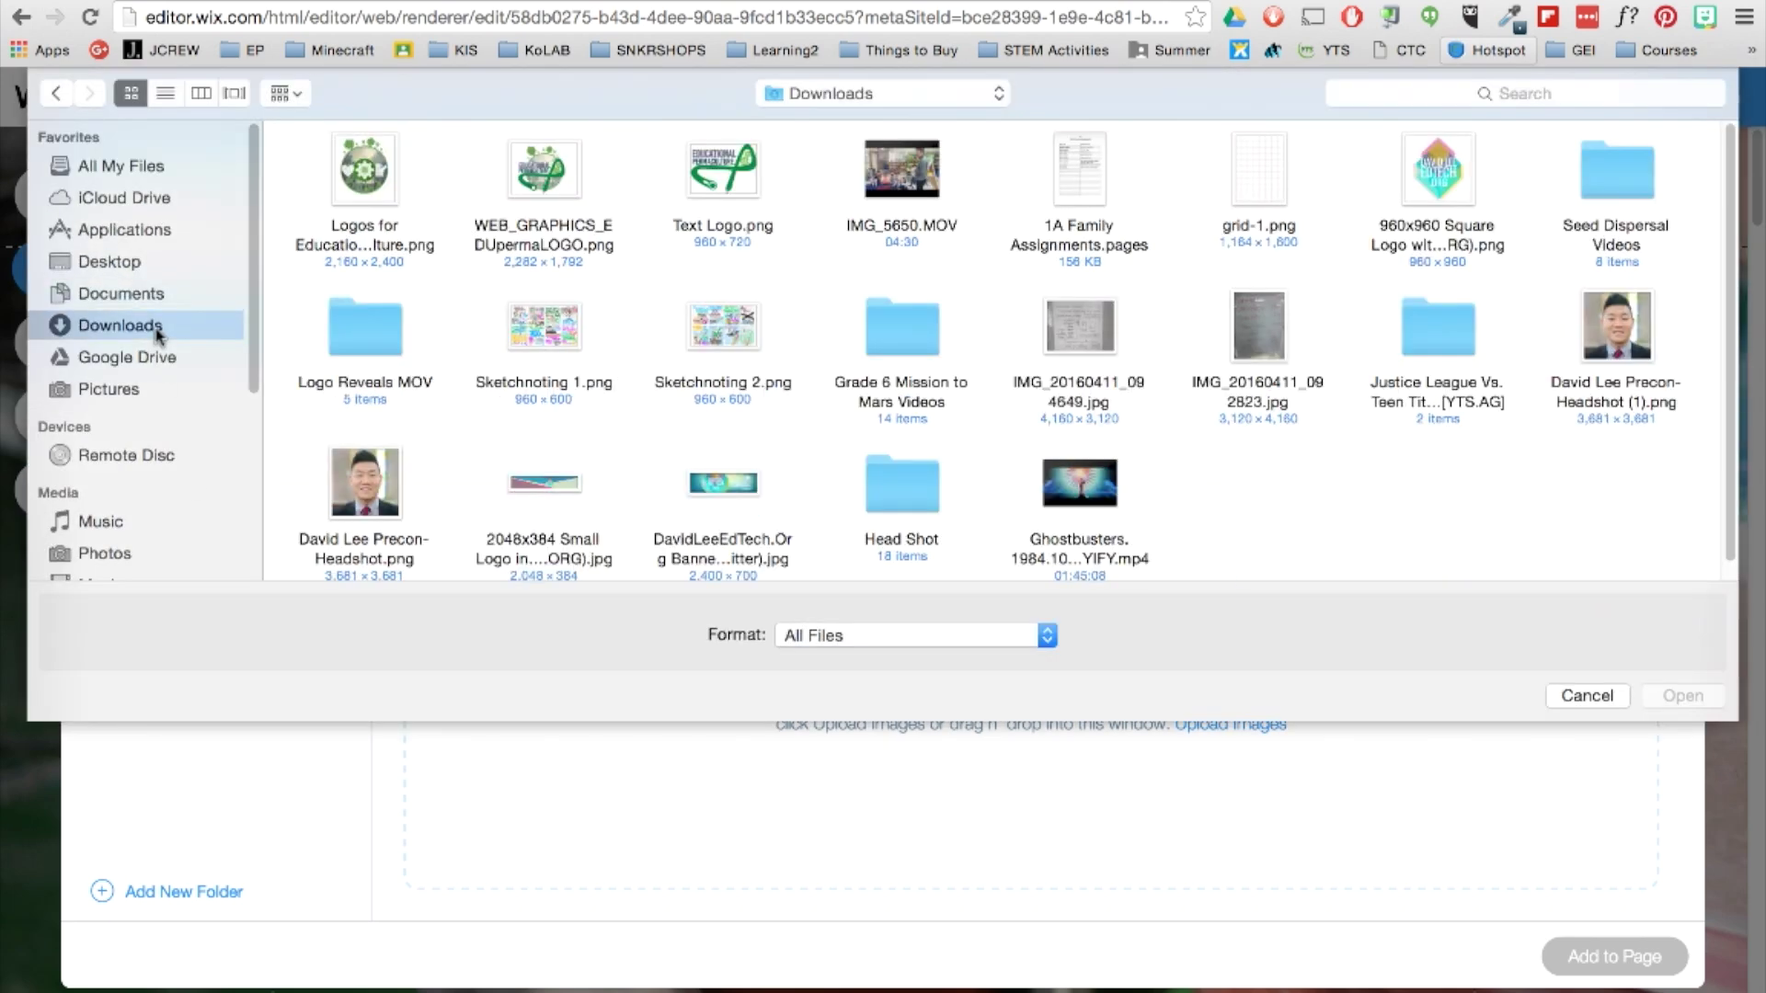
click(543, 175)
click(1680, 698)
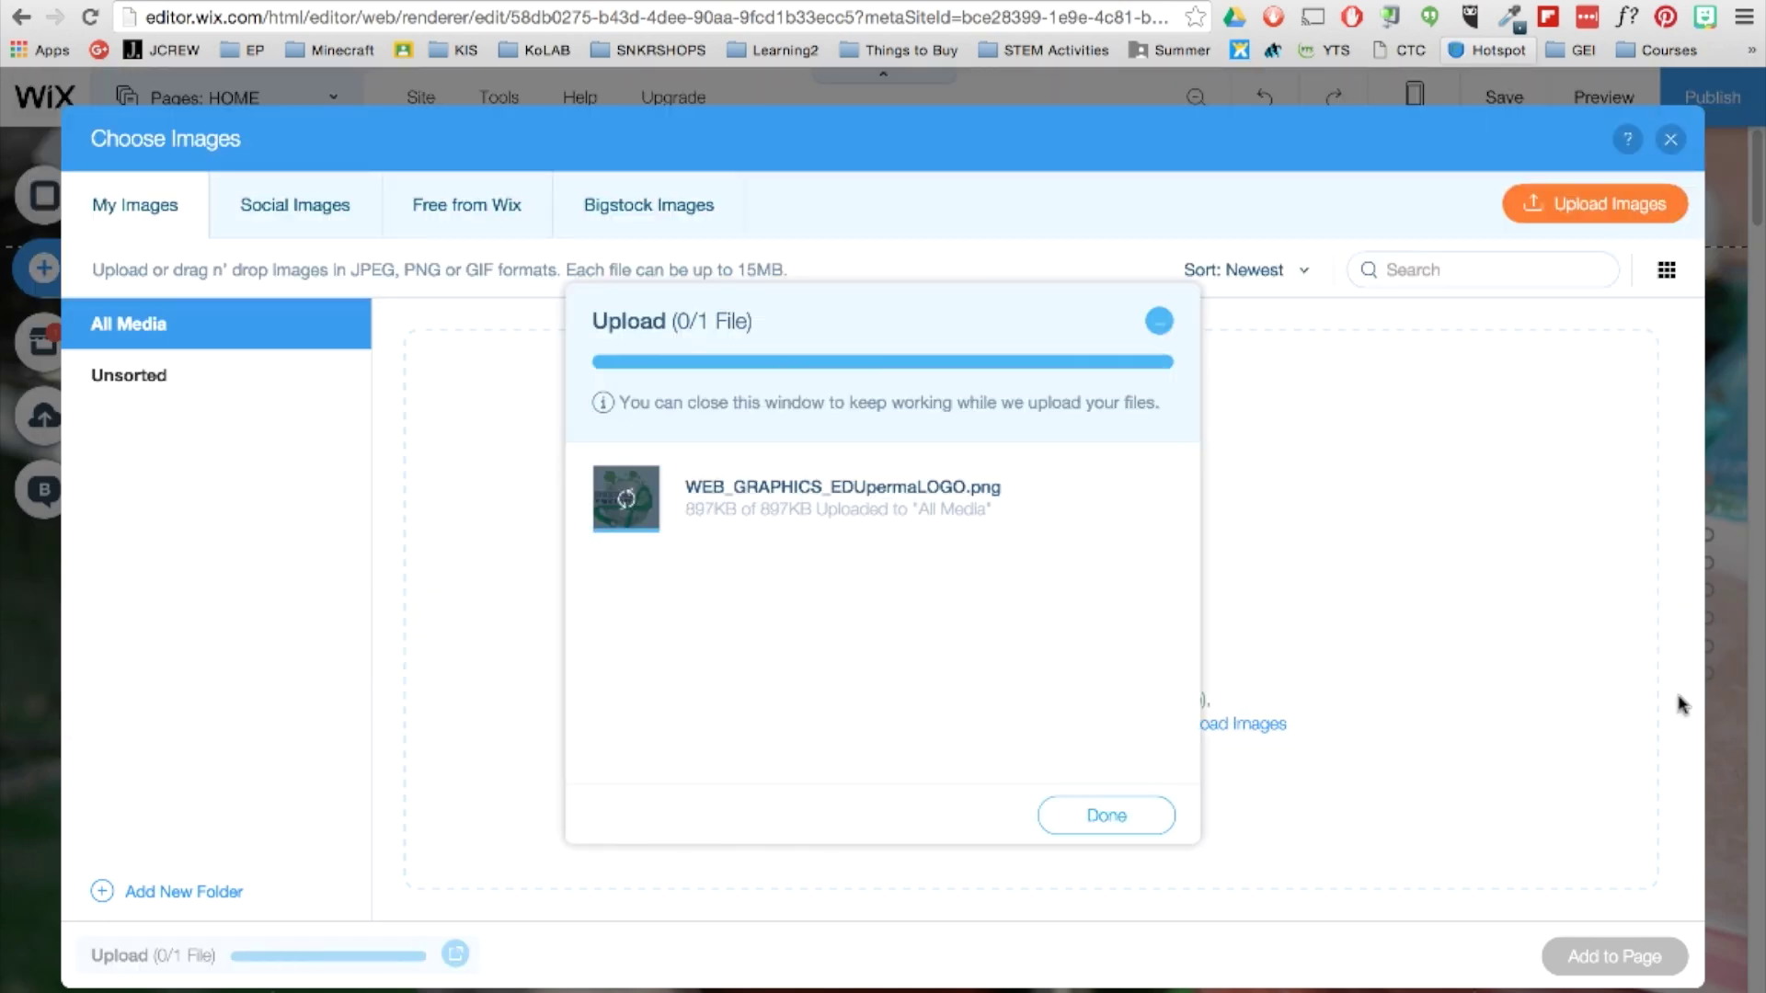
click(1145, 792)
Add the logo to the page, resize it to 413×325, and place it at X 15, Y 213.
click(512, 462)
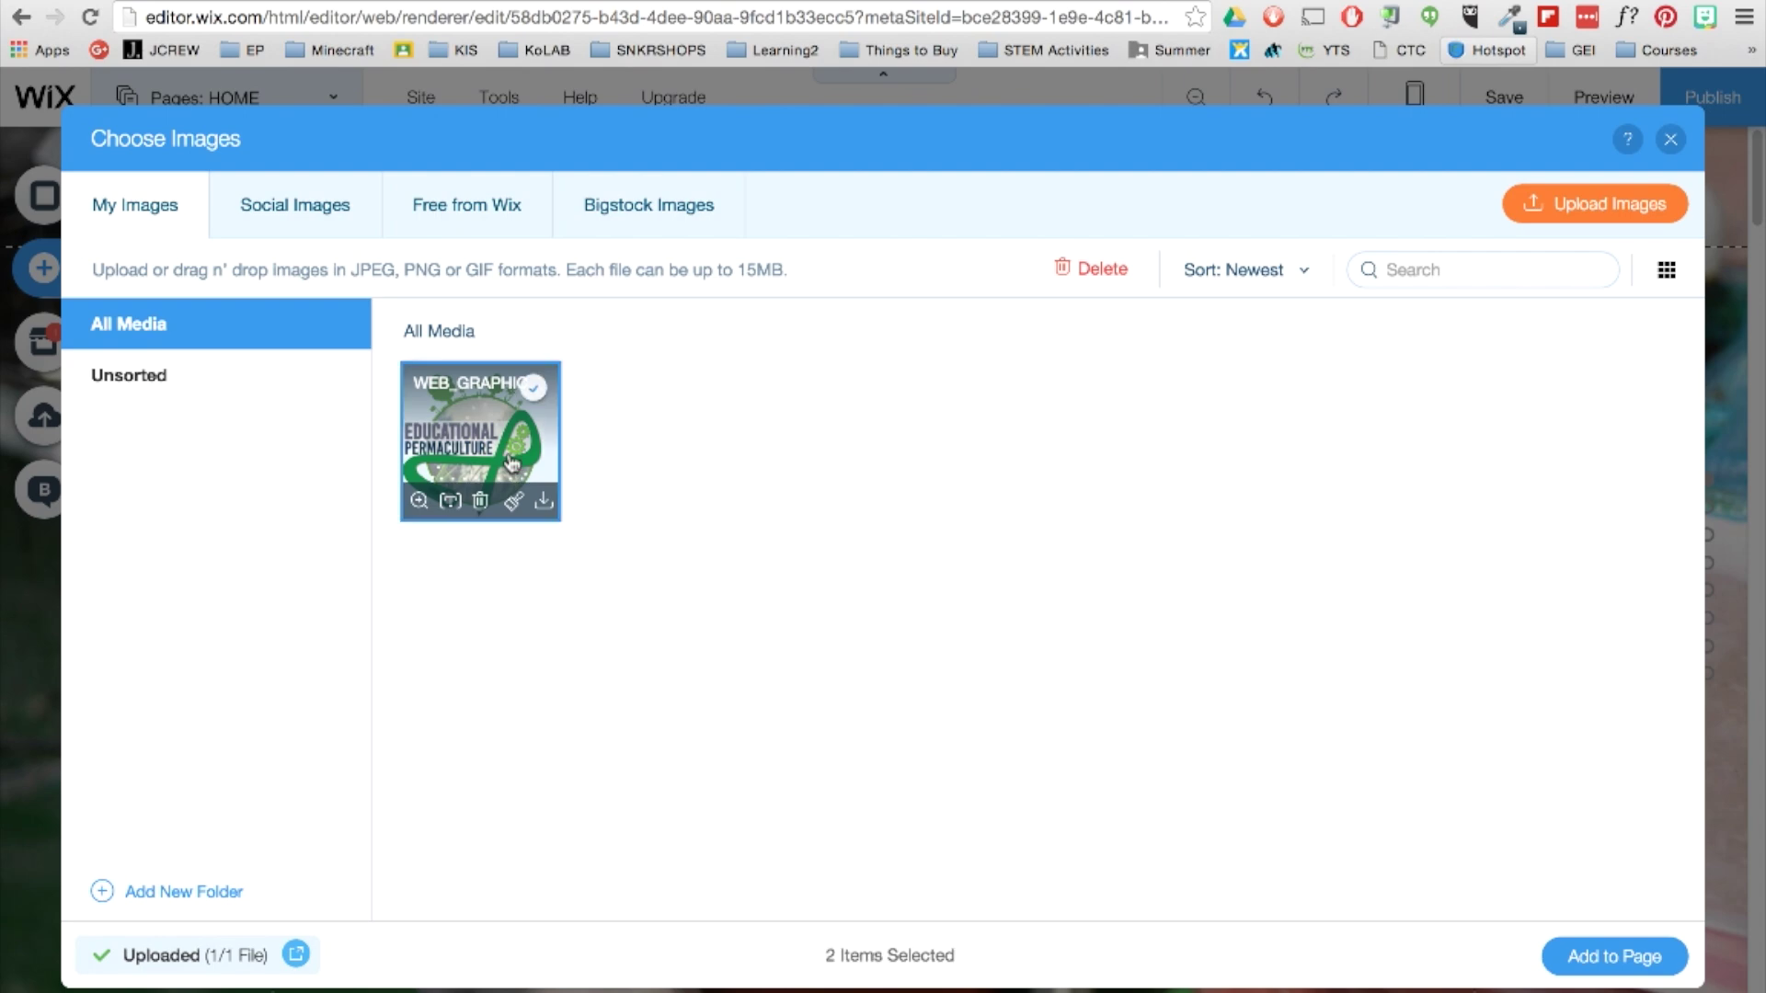
double_click(512, 462)
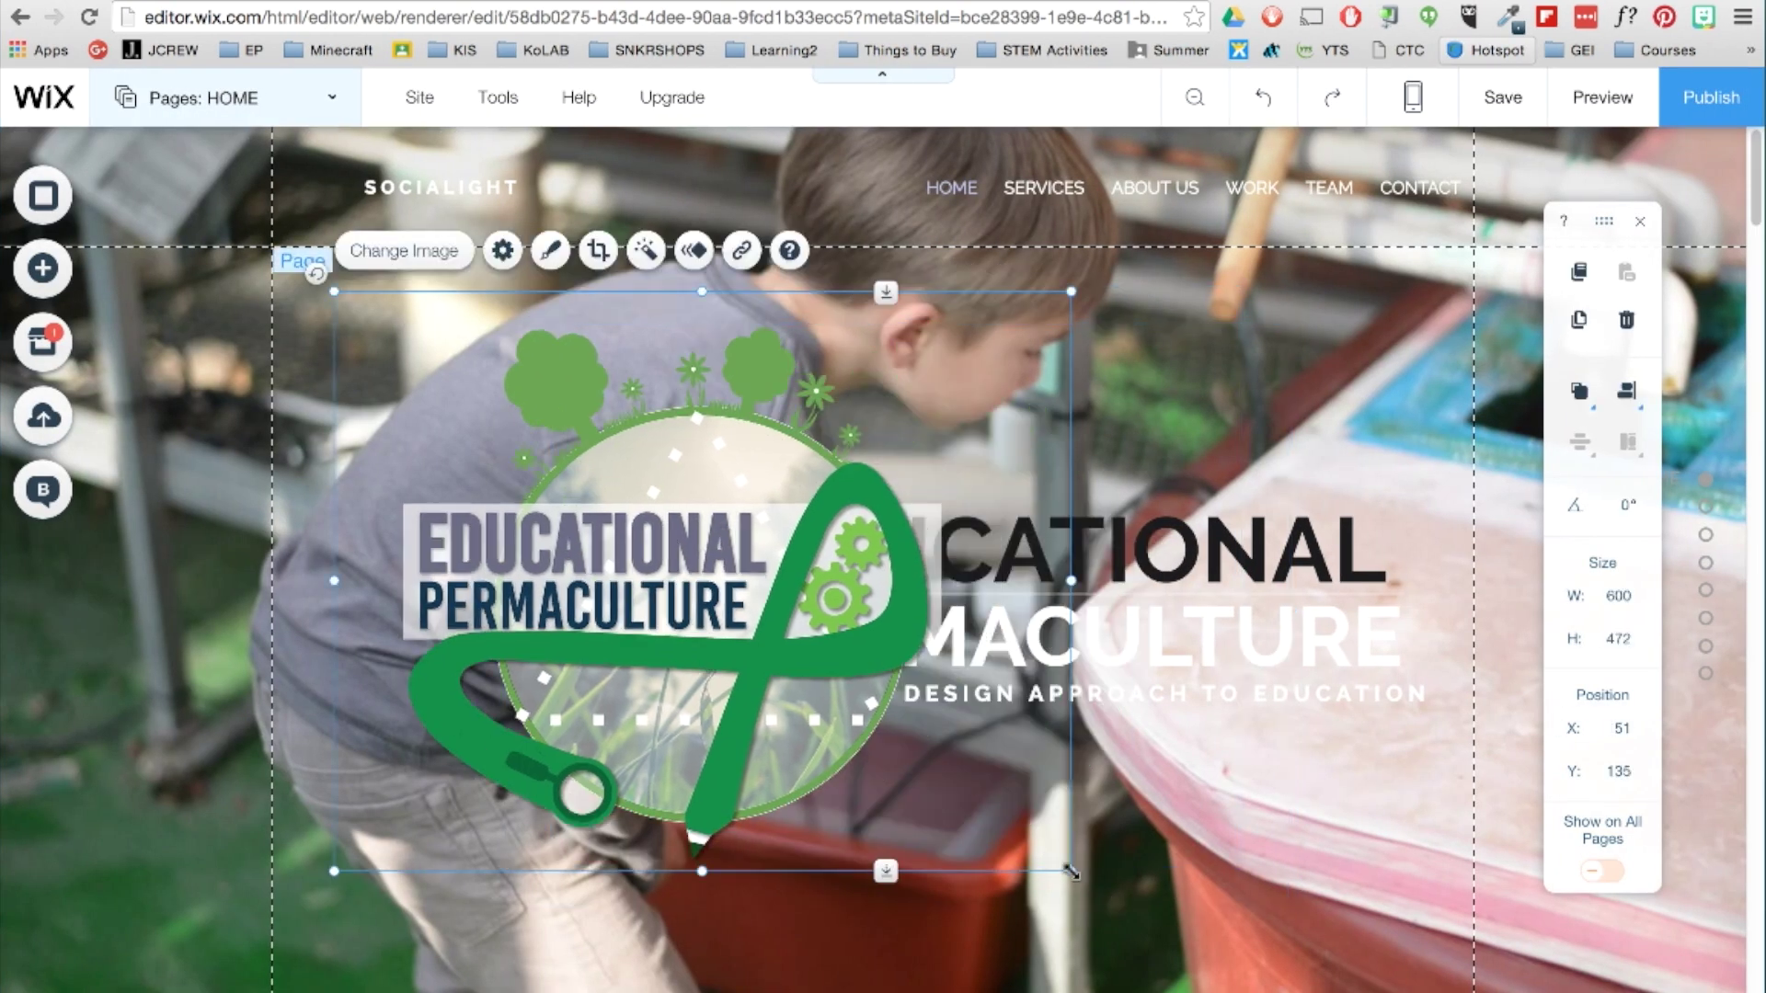
drag(1071, 871, 842, 690)
drag(588, 552, 545, 648)
scroll(575, 631, down, 2)
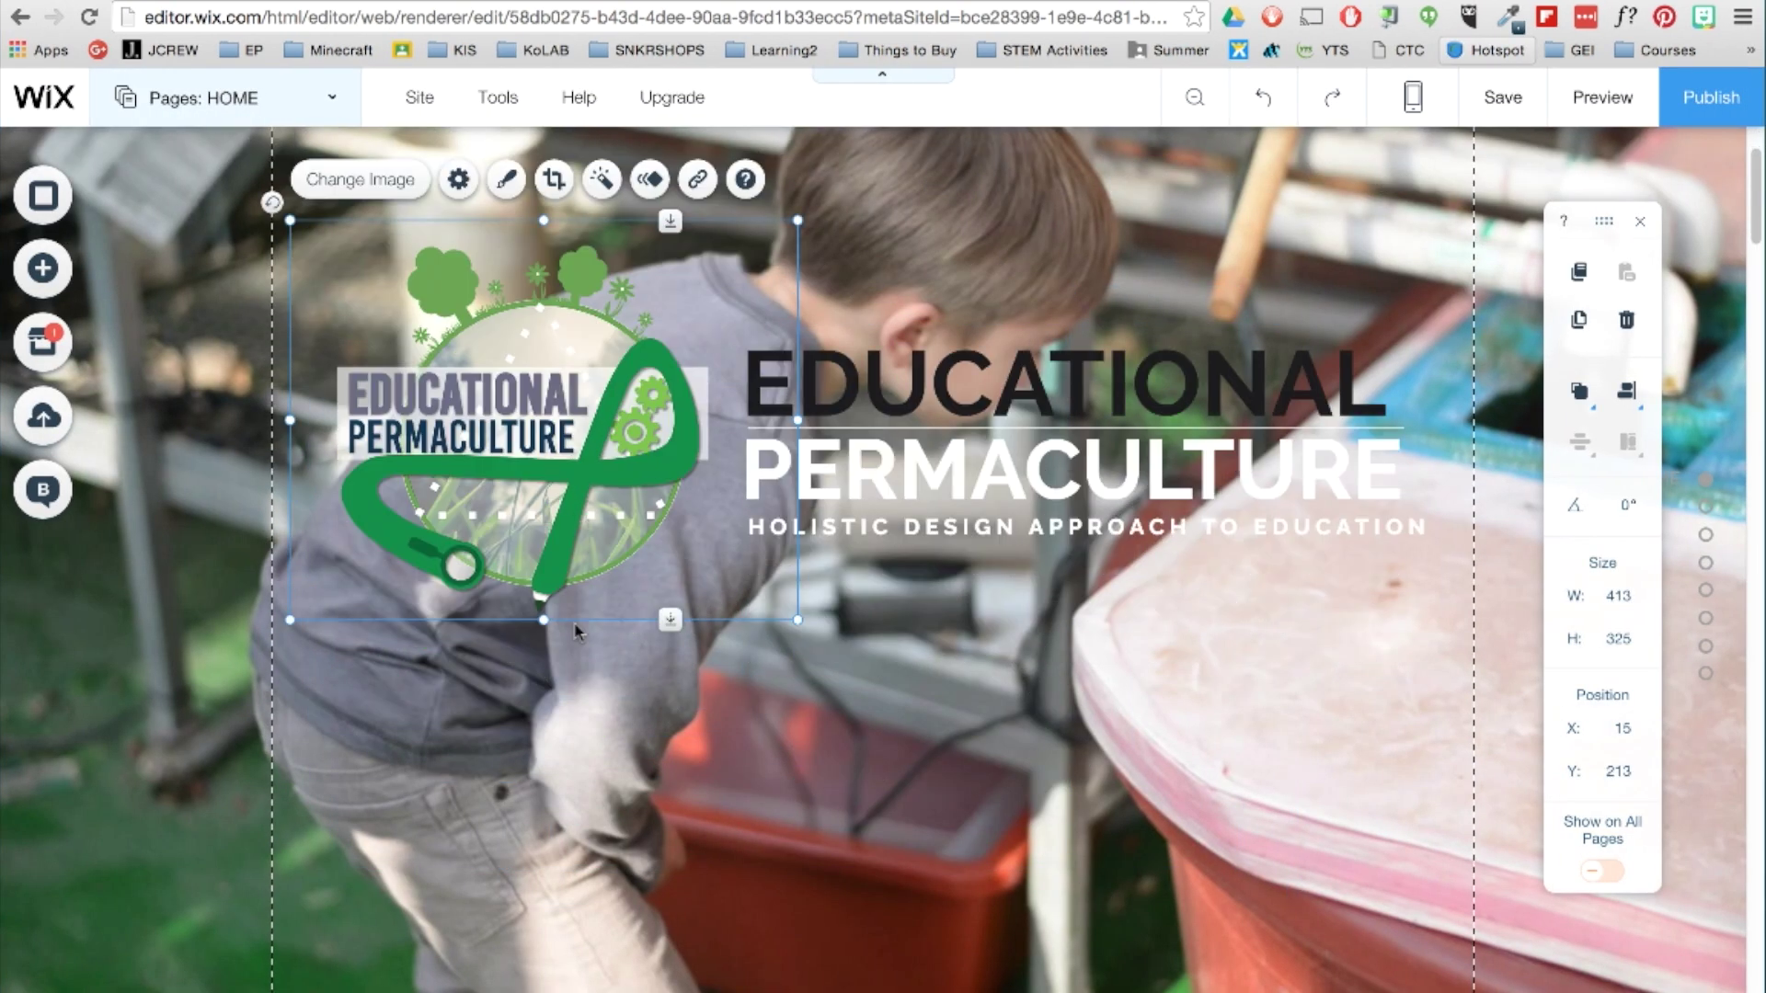
scroll(575, 631, down, 2)
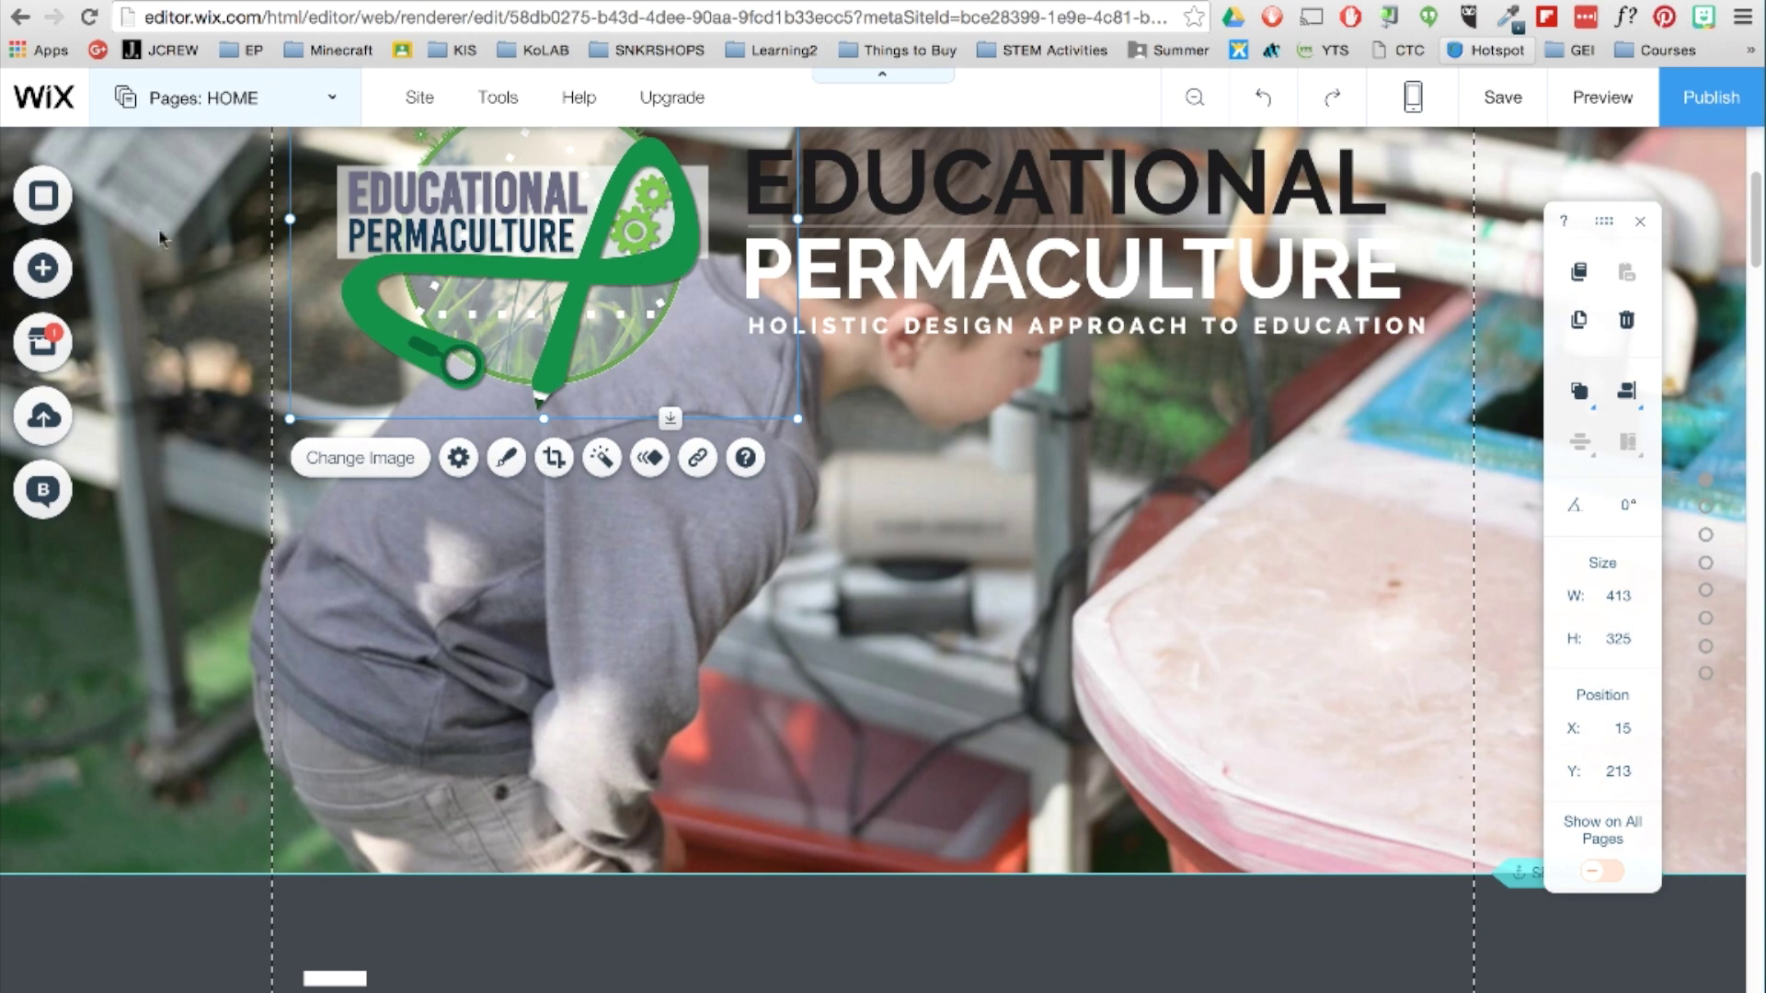
Add a full-width Slideshow Strip gallery and drag it up directly under the Educational Permaculture header.
click(46, 268)
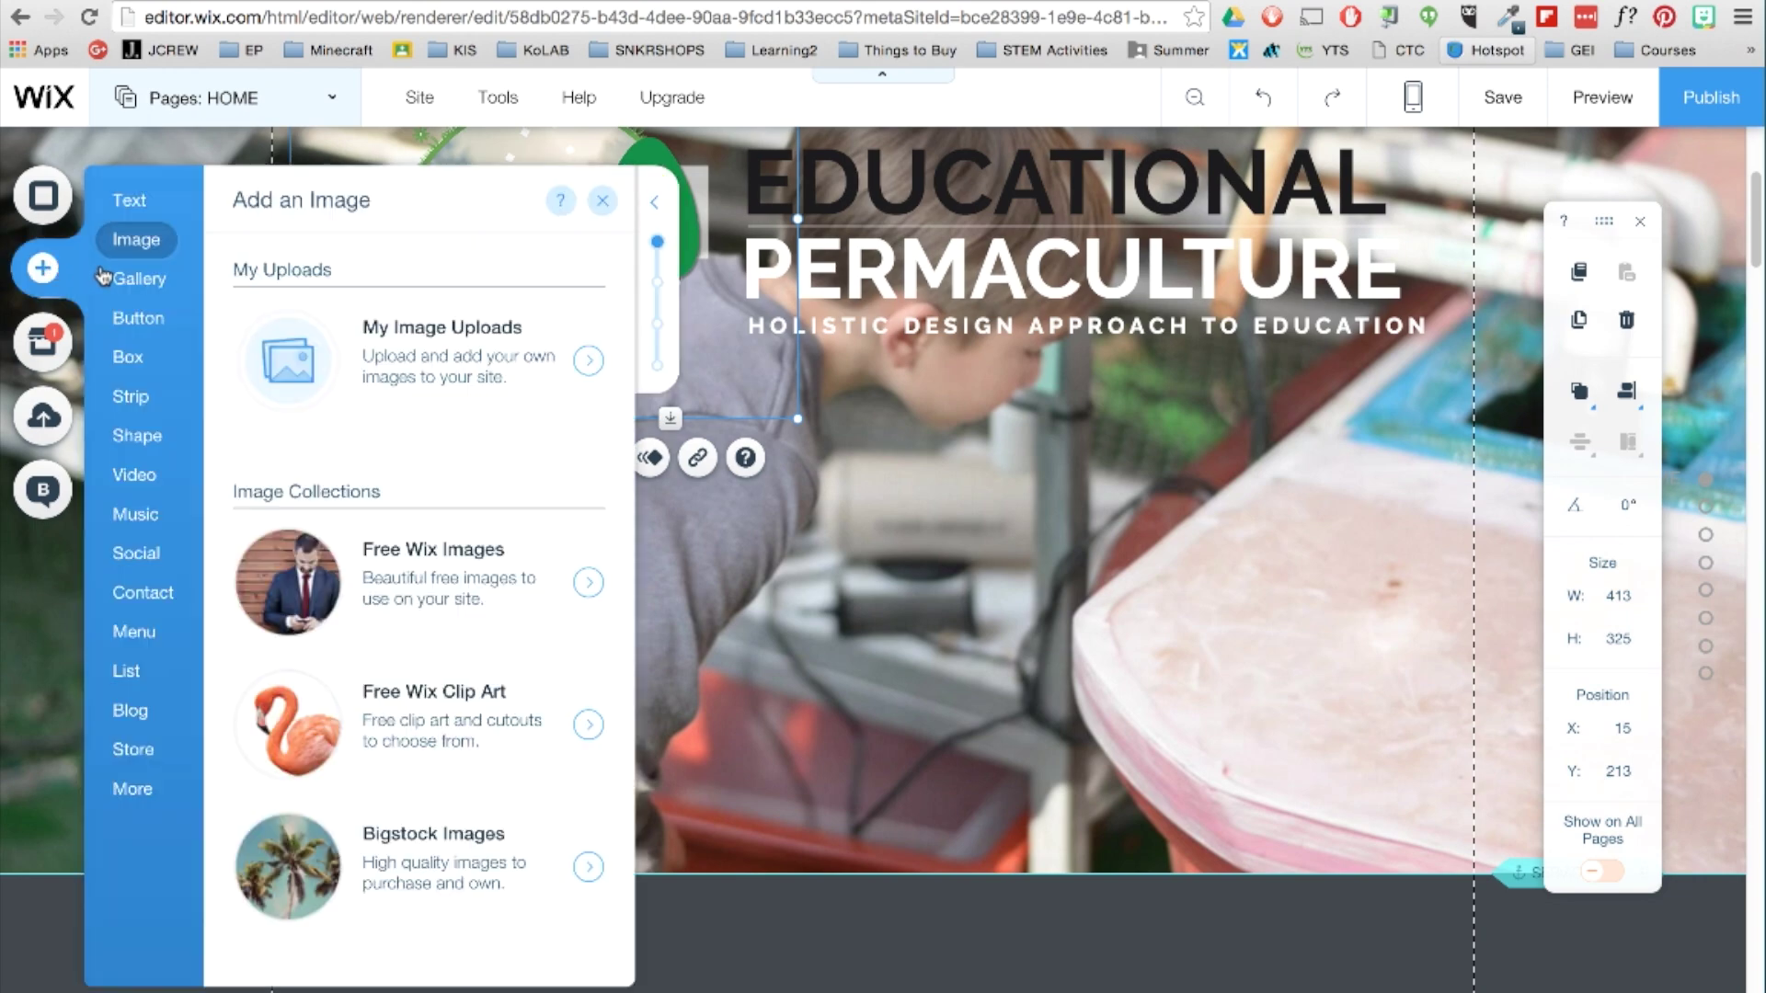
click(147, 281)
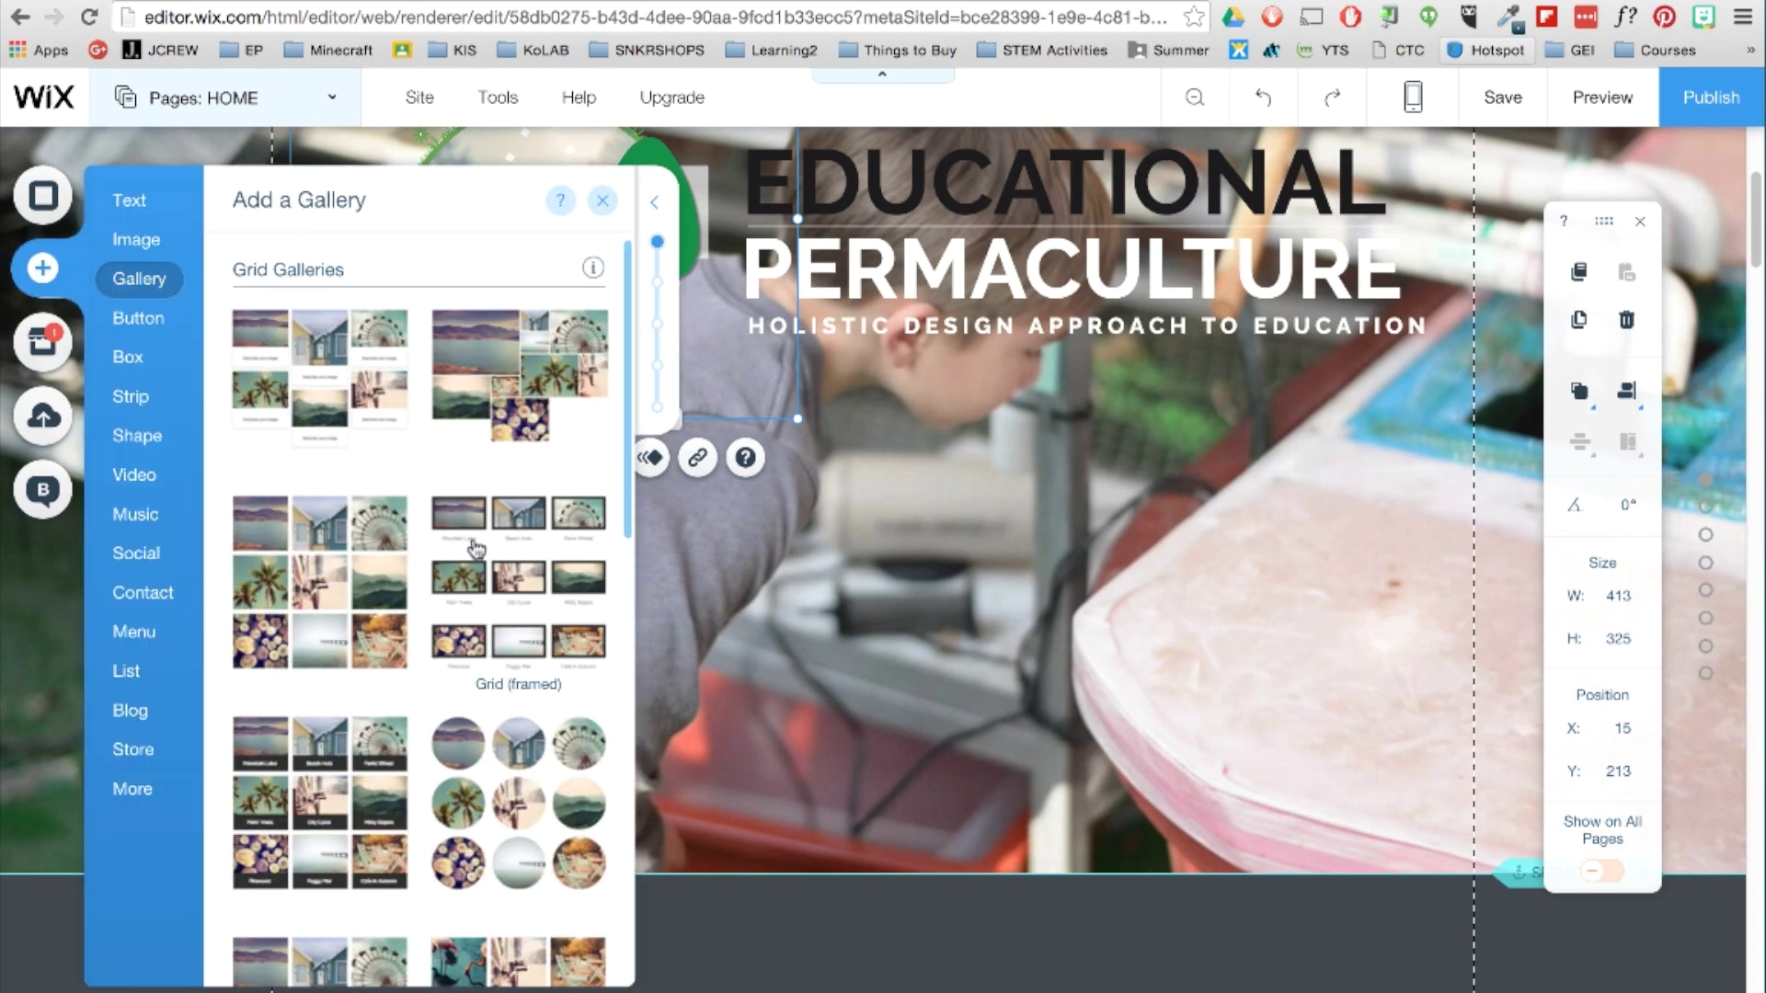
scroll(478, 558, down, 10)
click(477, 558)
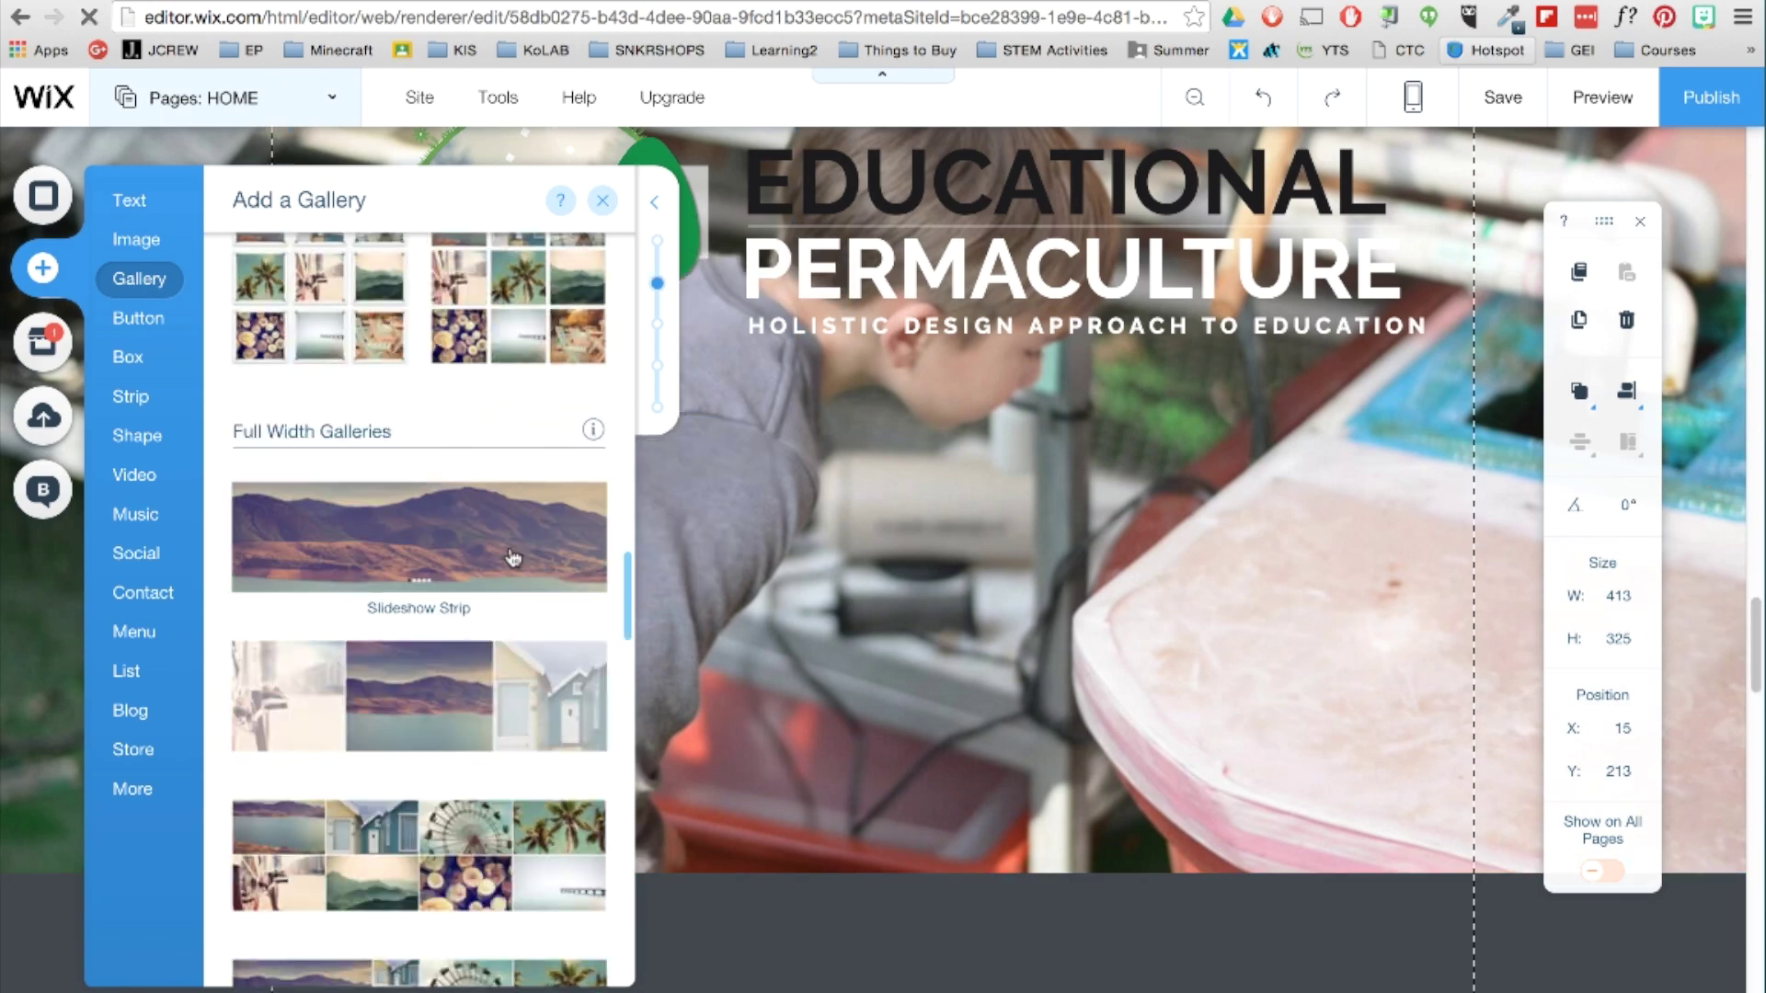
drag(513, 556, 865, 520)
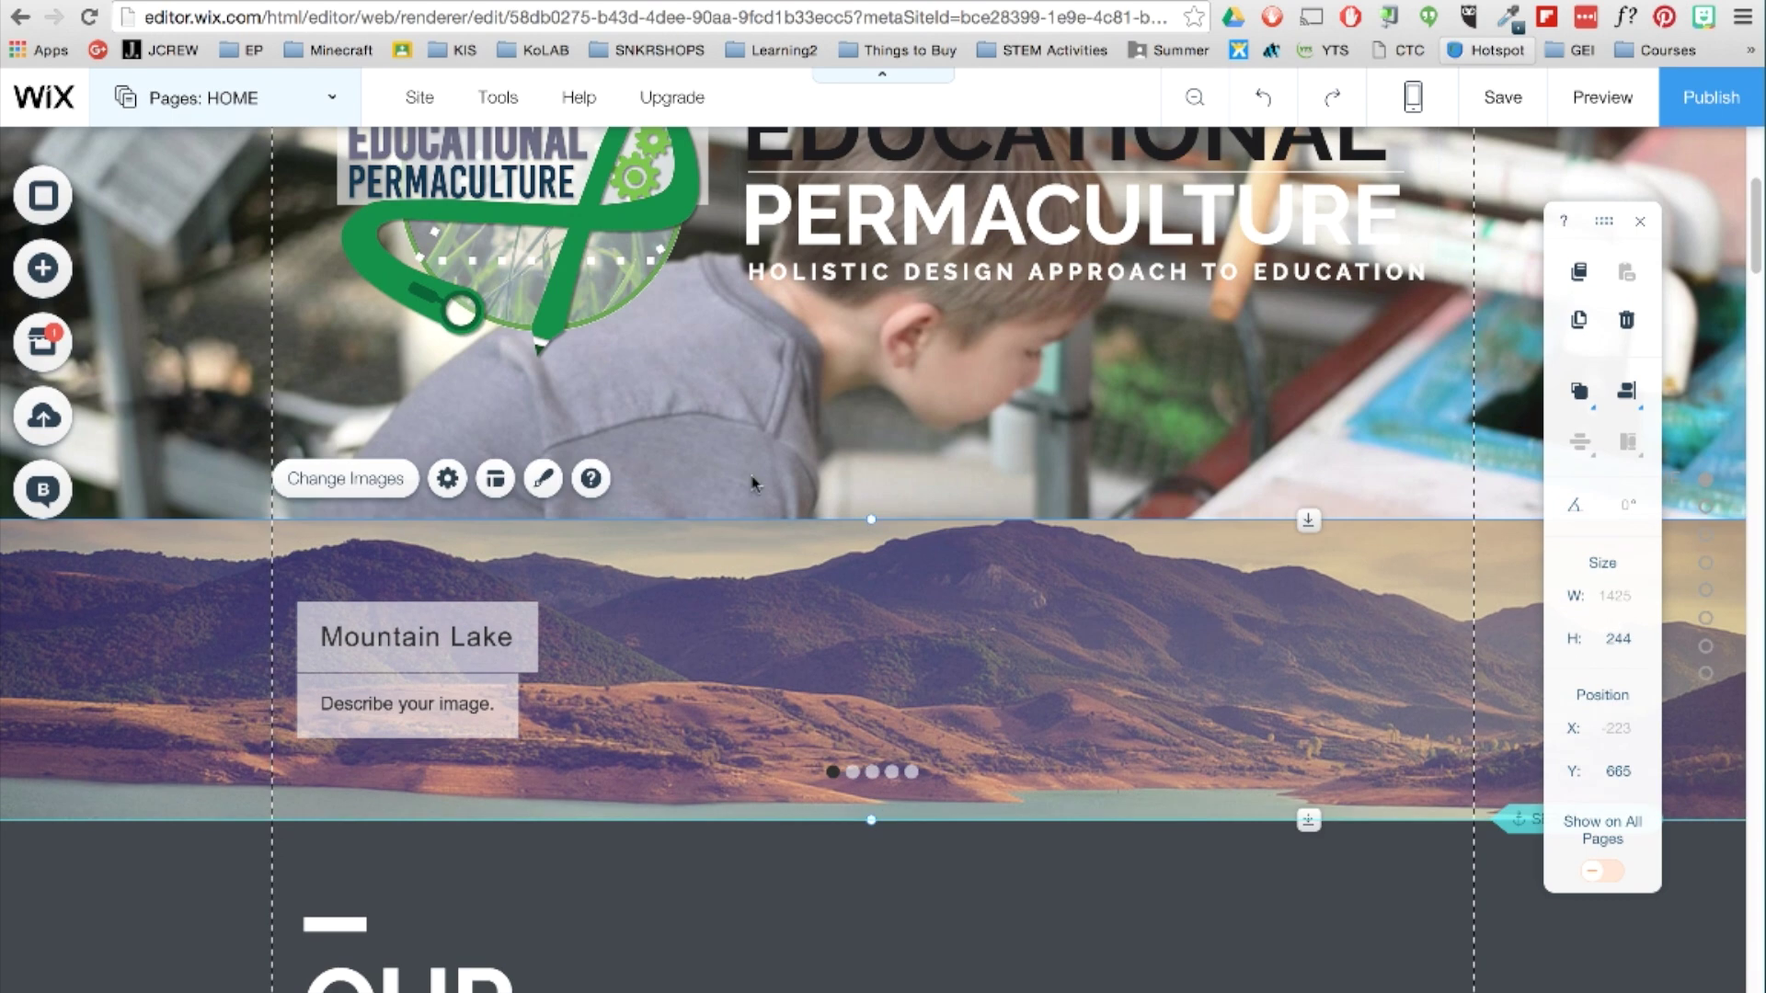
Delete all the sample images from the slideshow's image organizer.
click(397, 497)
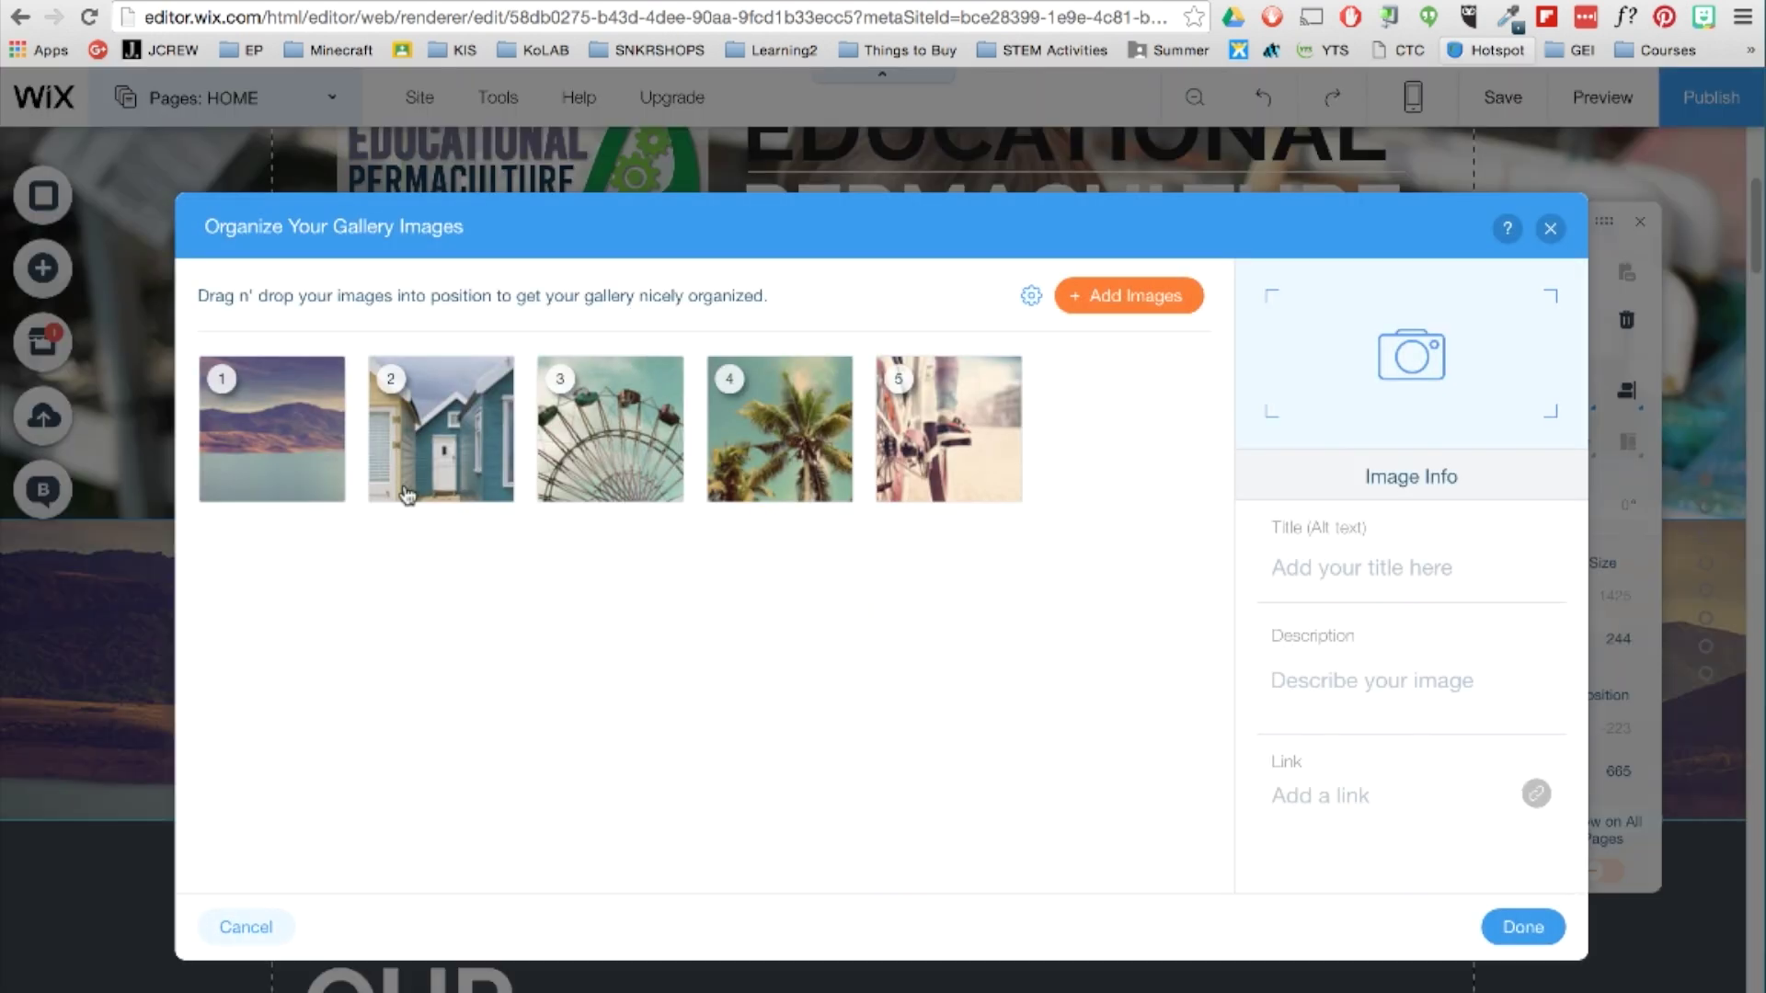
click(323, 496)
click(324, 496)
click(324, 495)
click(324, 495)
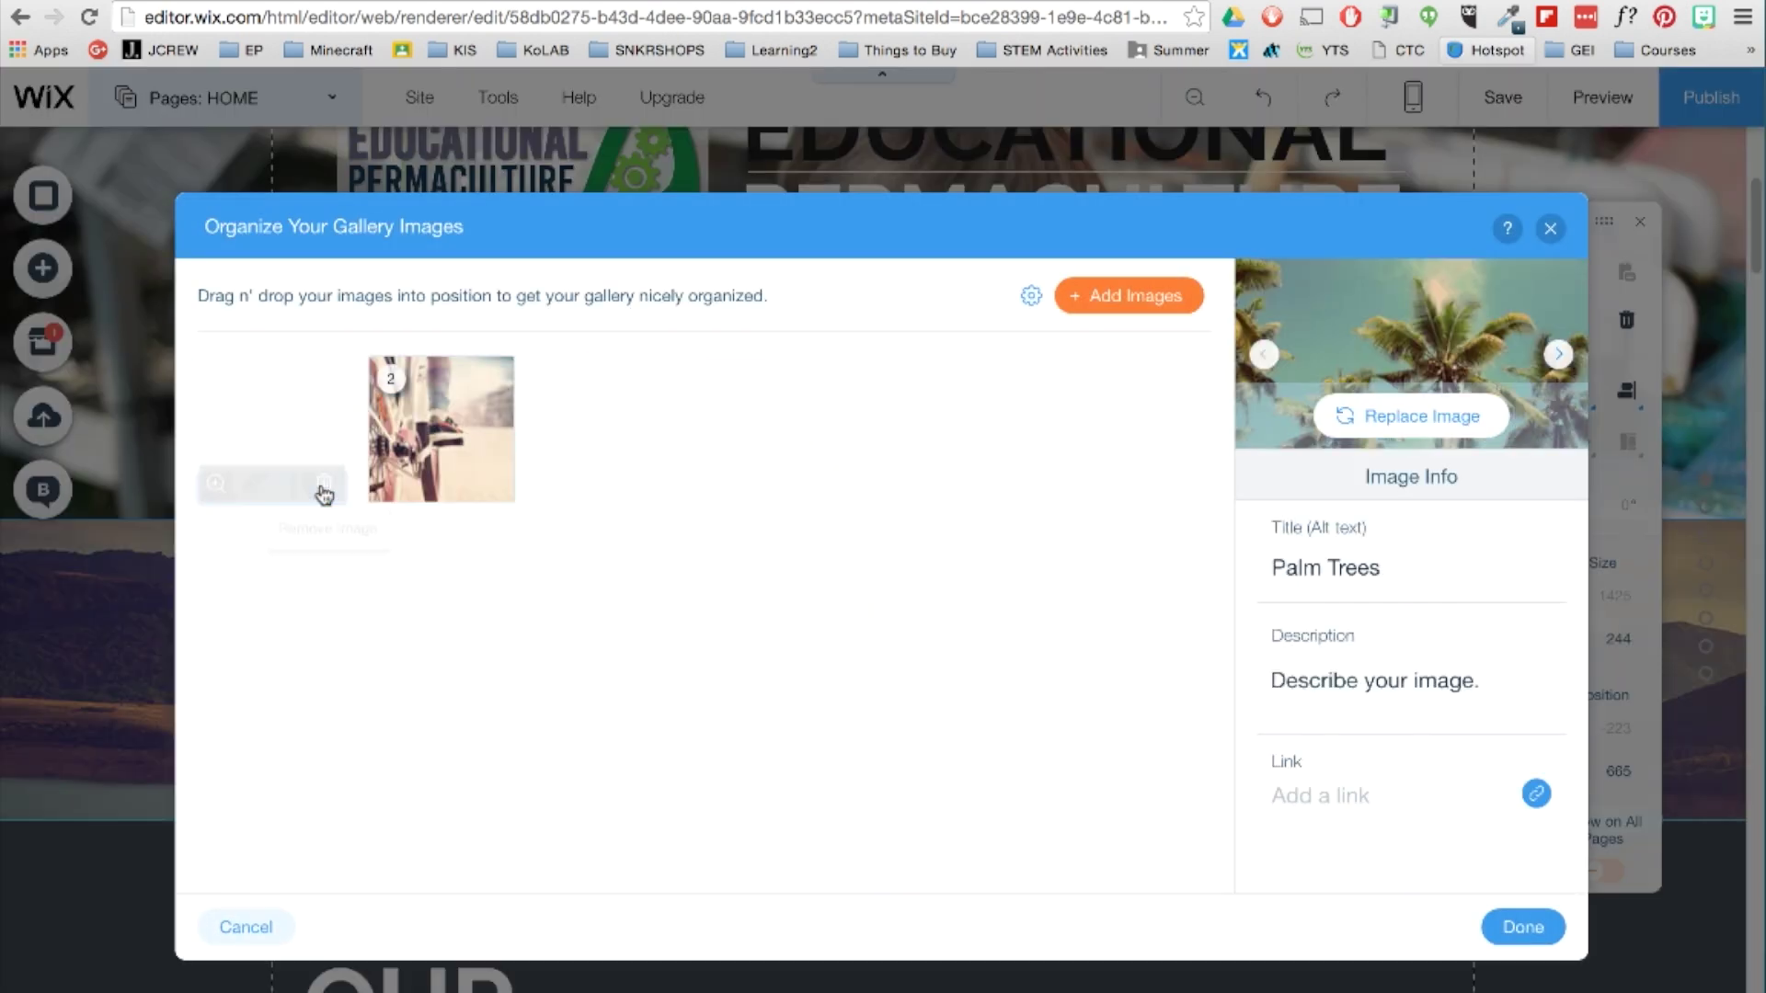
click(324, 495)
Upload the selected nature landscape photos and add them to the slideshow gallery.
click(1130, 295)
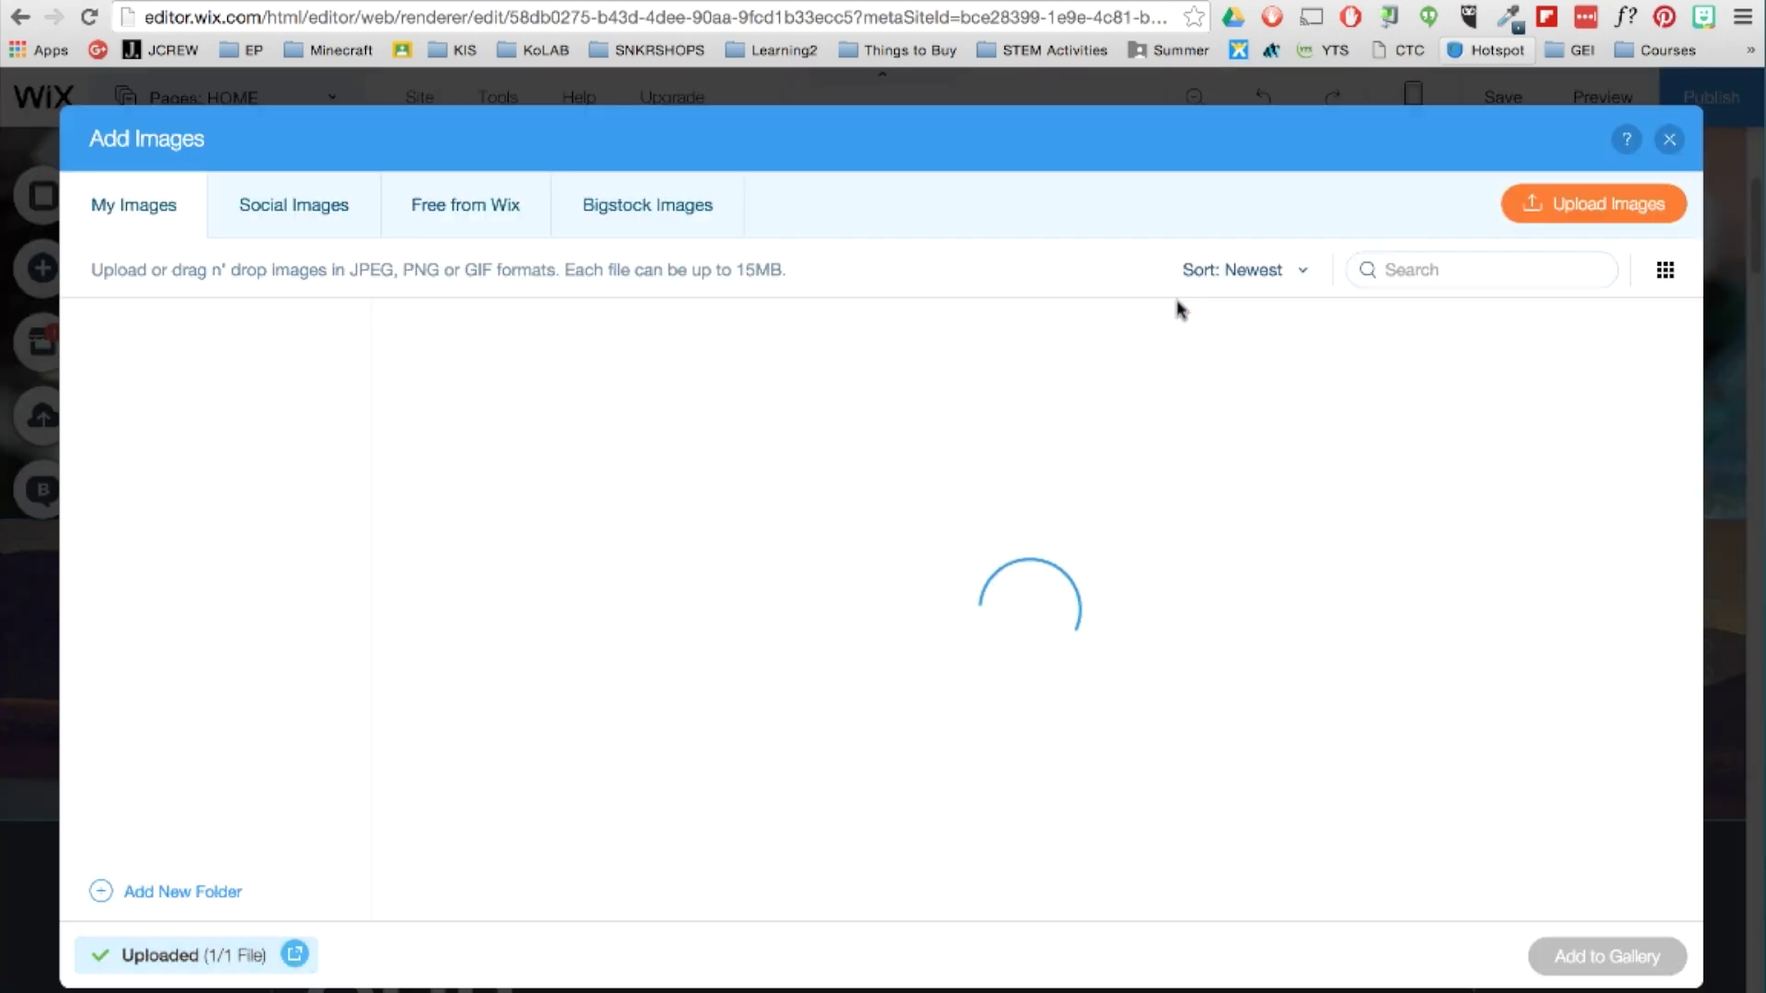
click(1589, 201)
click(362, 163)
super+click(726, 325)
super+click(1090, 325)
super+click(1269, 168)
super+click(1632, 169)
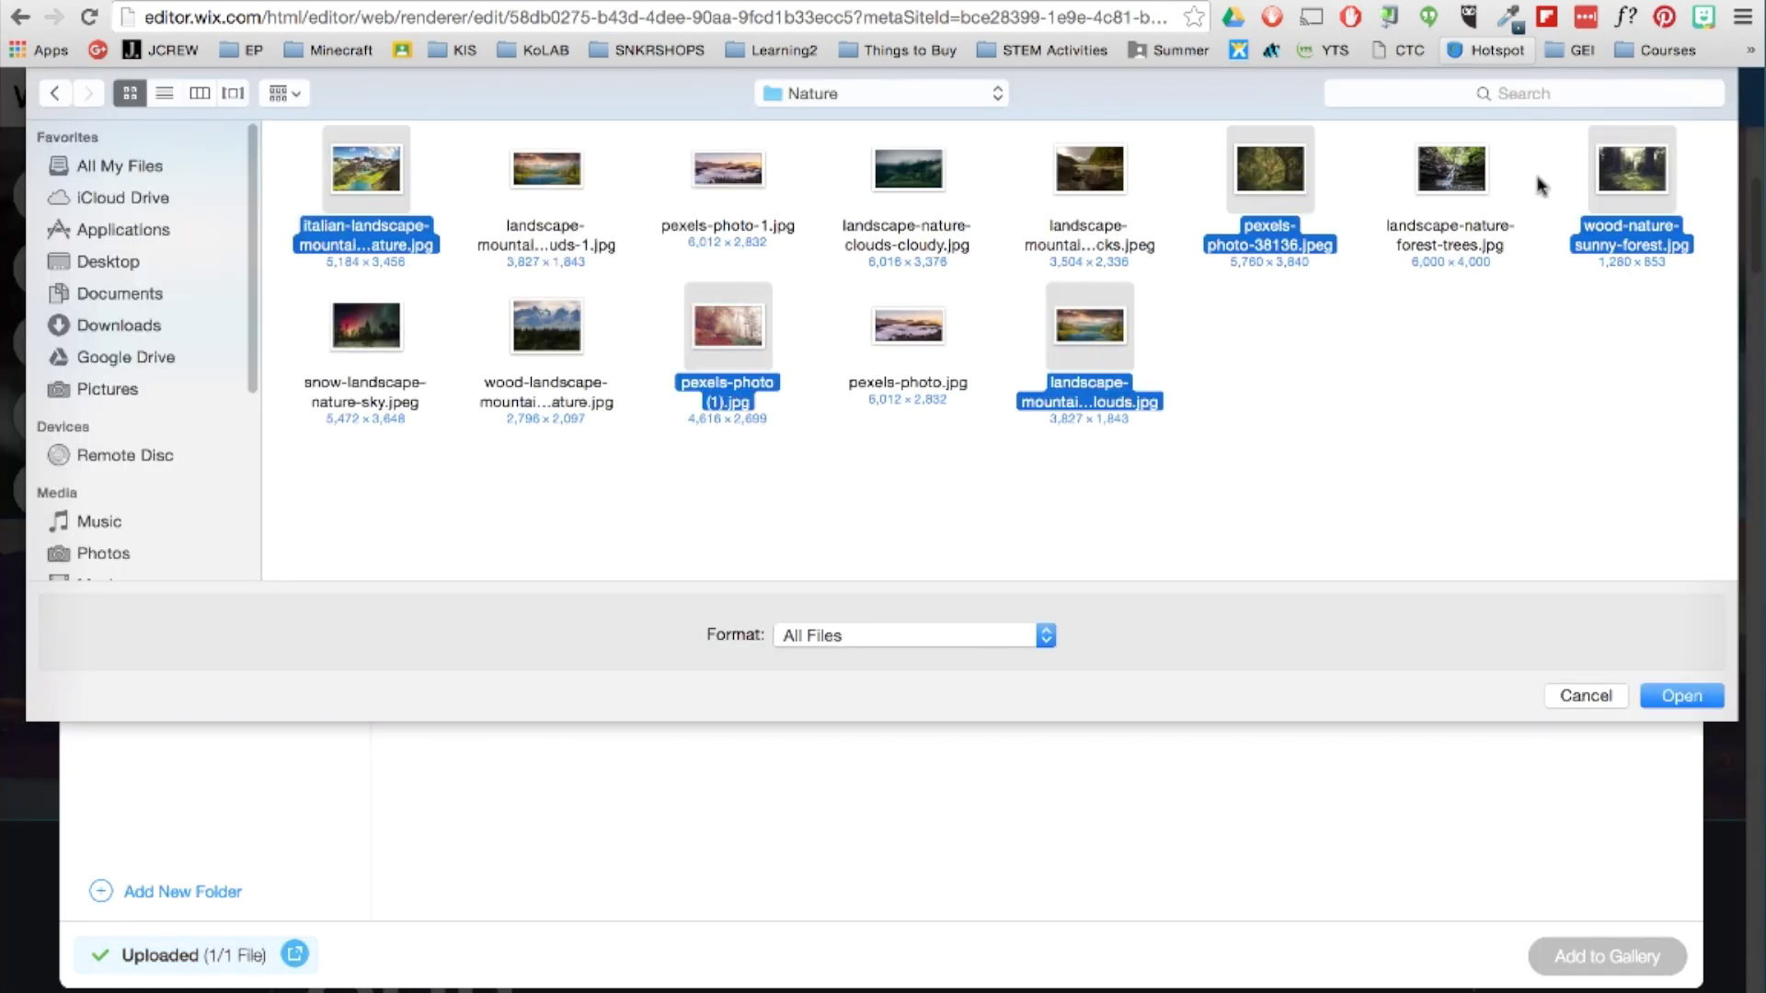
super+click(543, 170)
super+click(735, 175)
click(1681, 696)
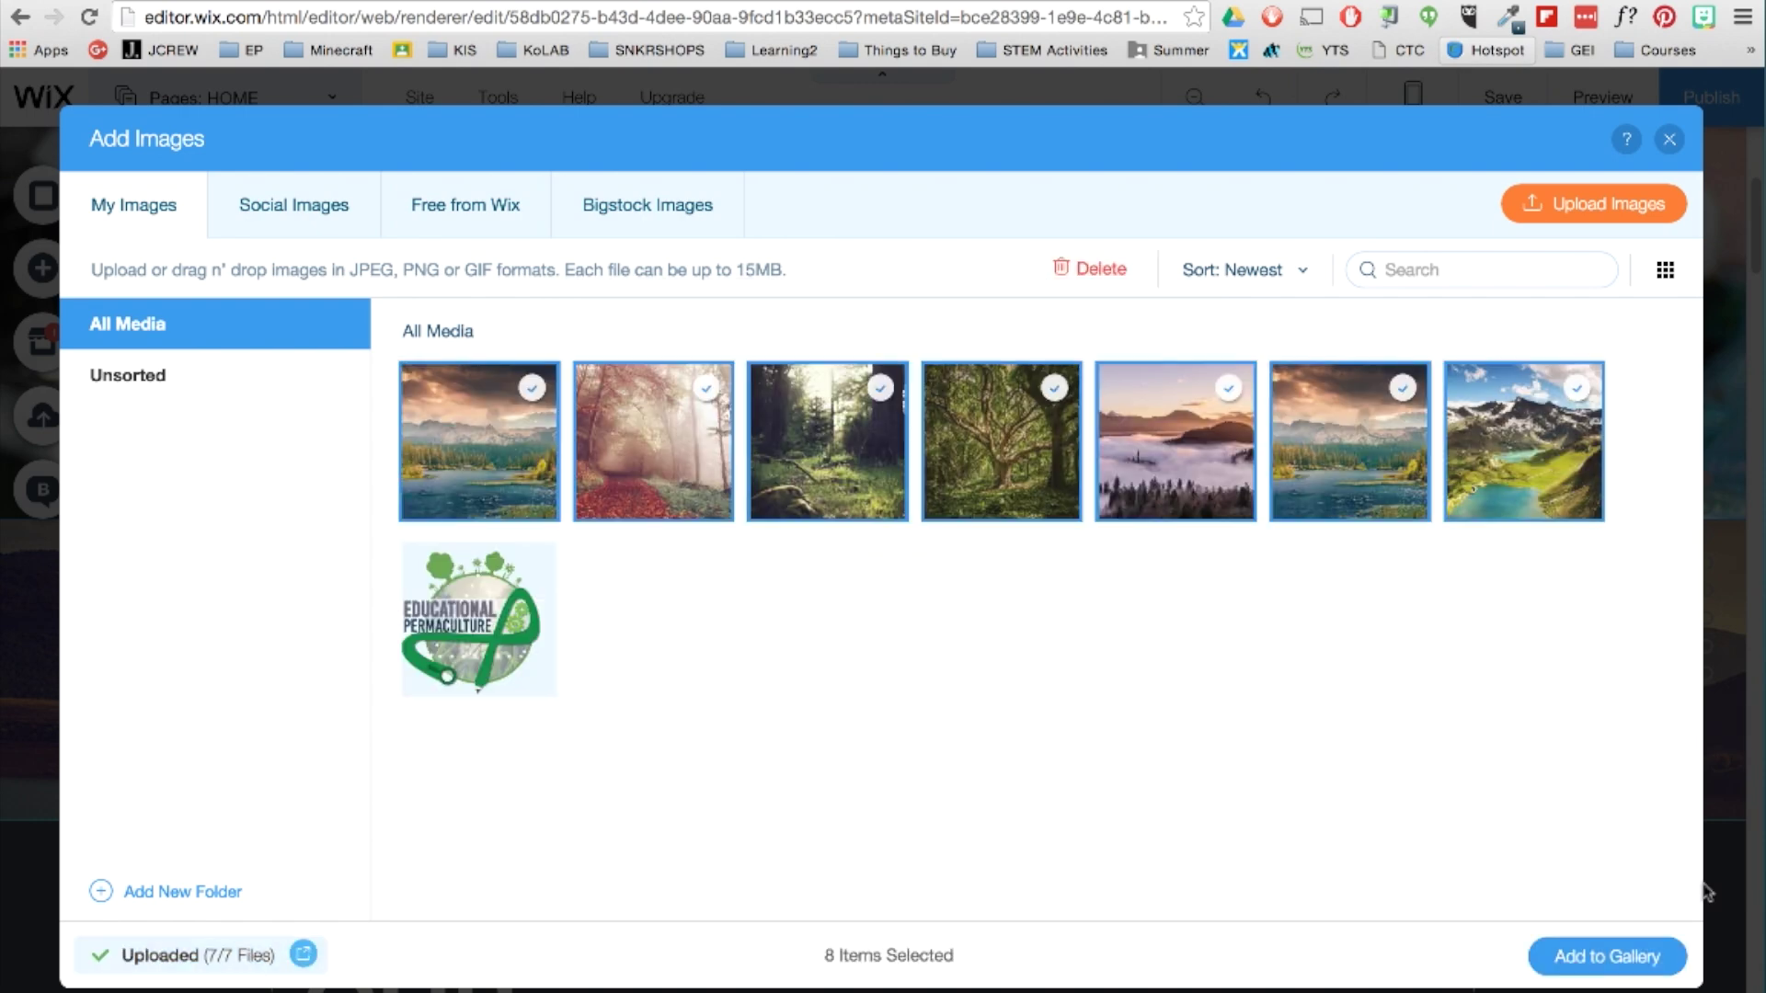
click(1681, 971)
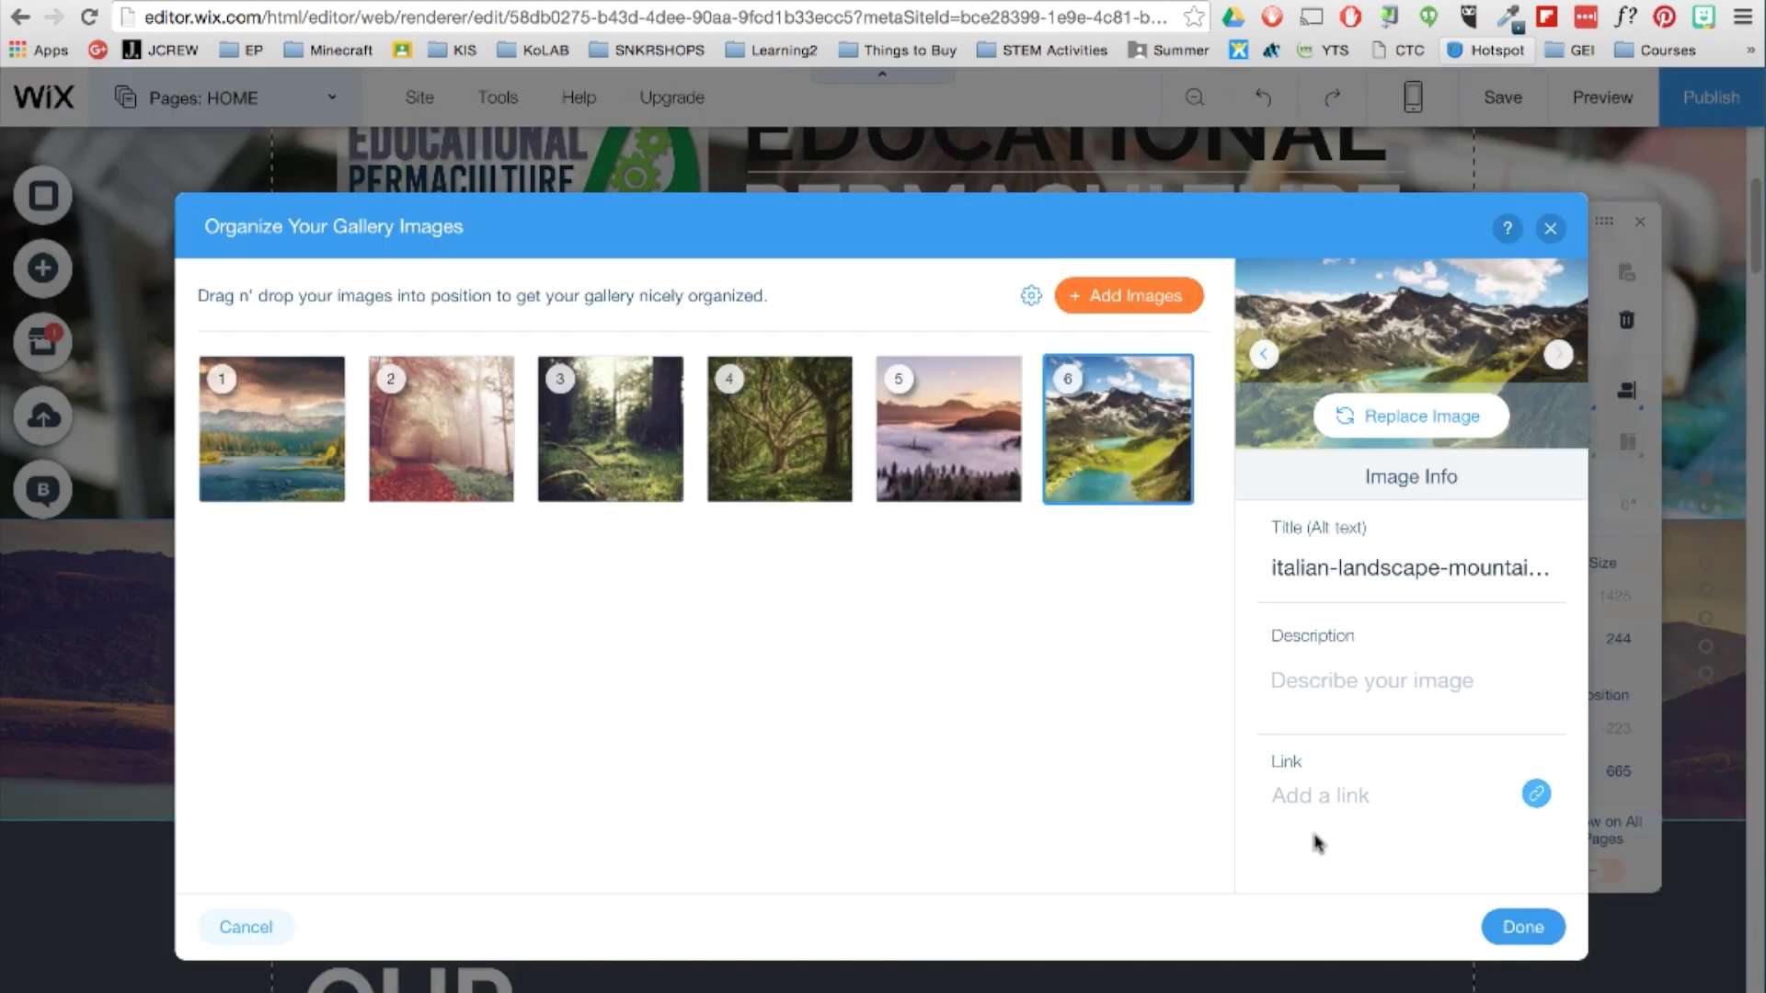
click(1508, 930)
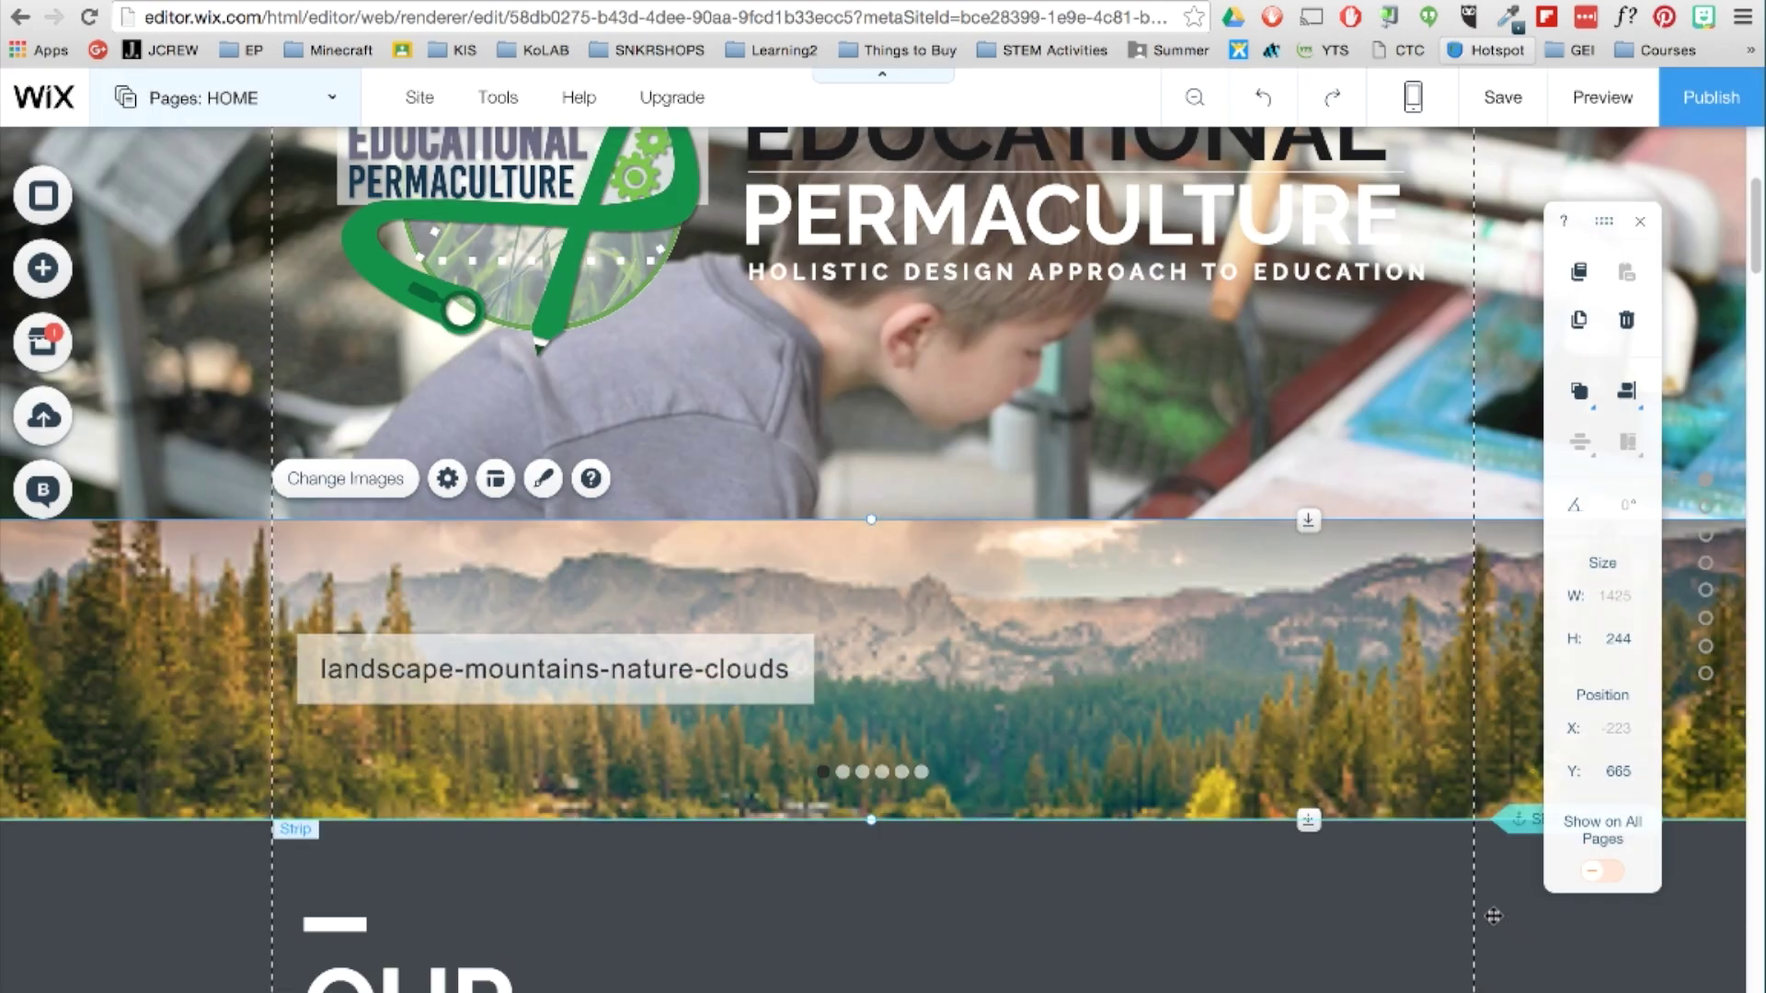
Turn on Autoplay in the slideshow strip's settings.
click(447, 478)
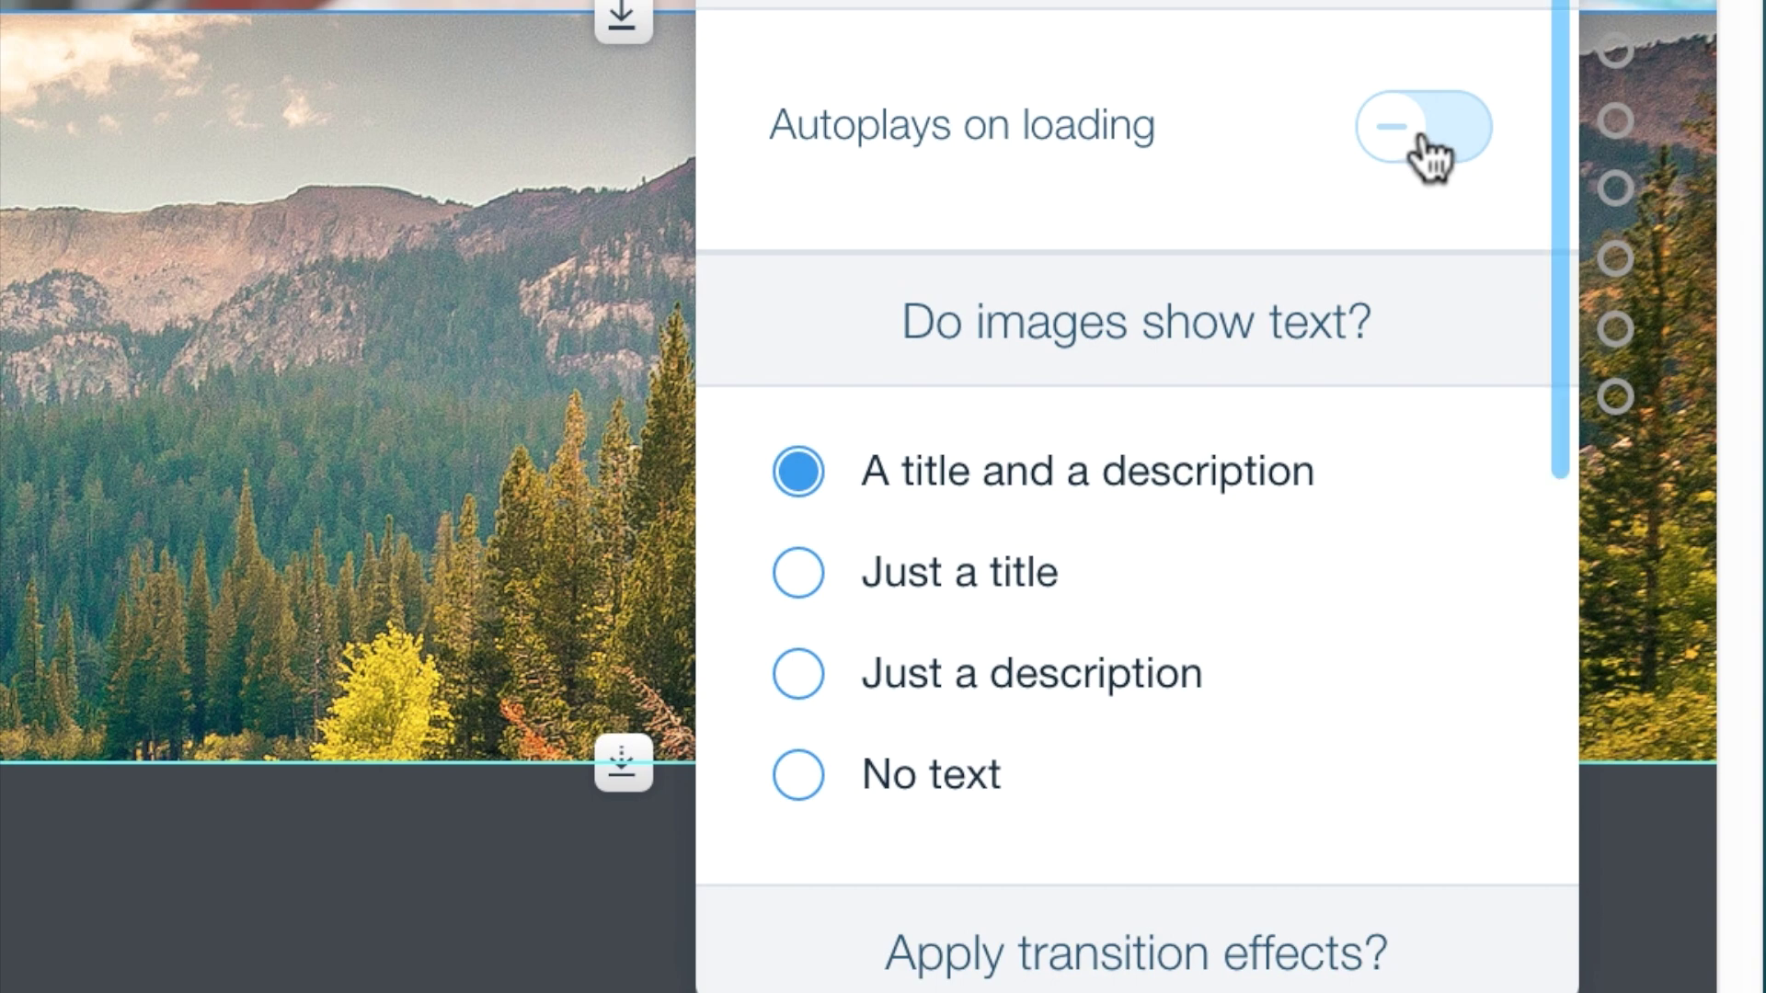
click(1412, 145)
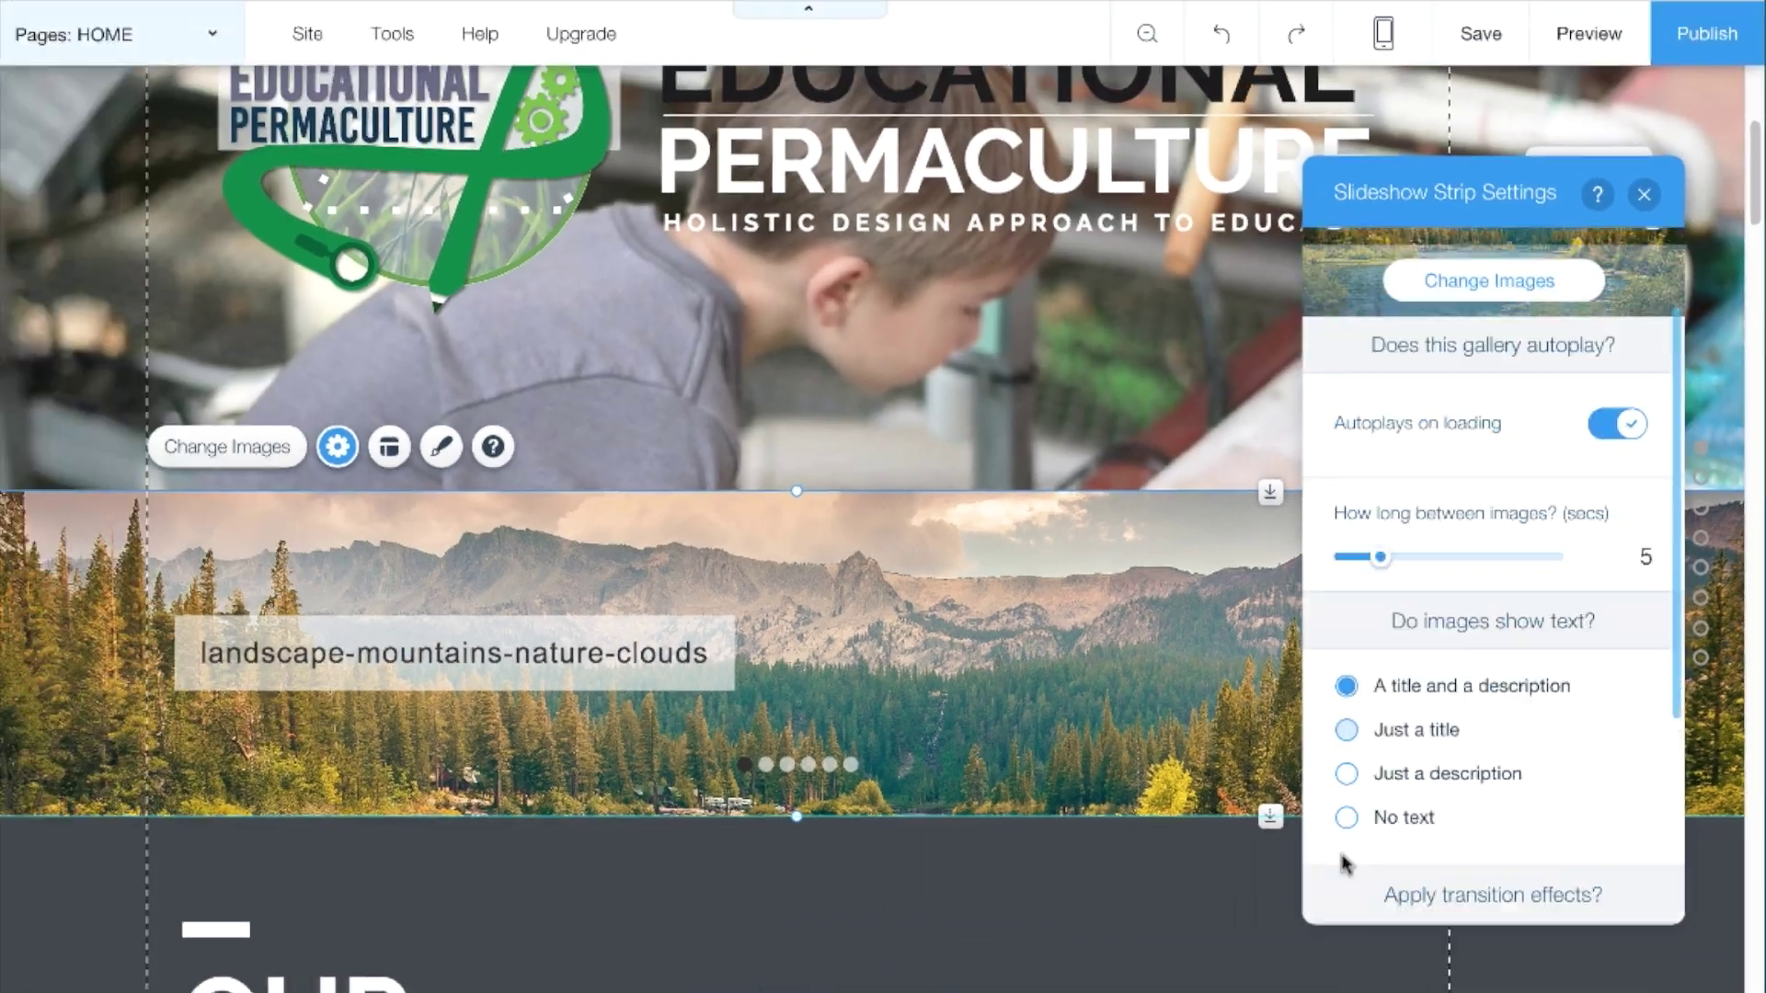
click(1419, 652)
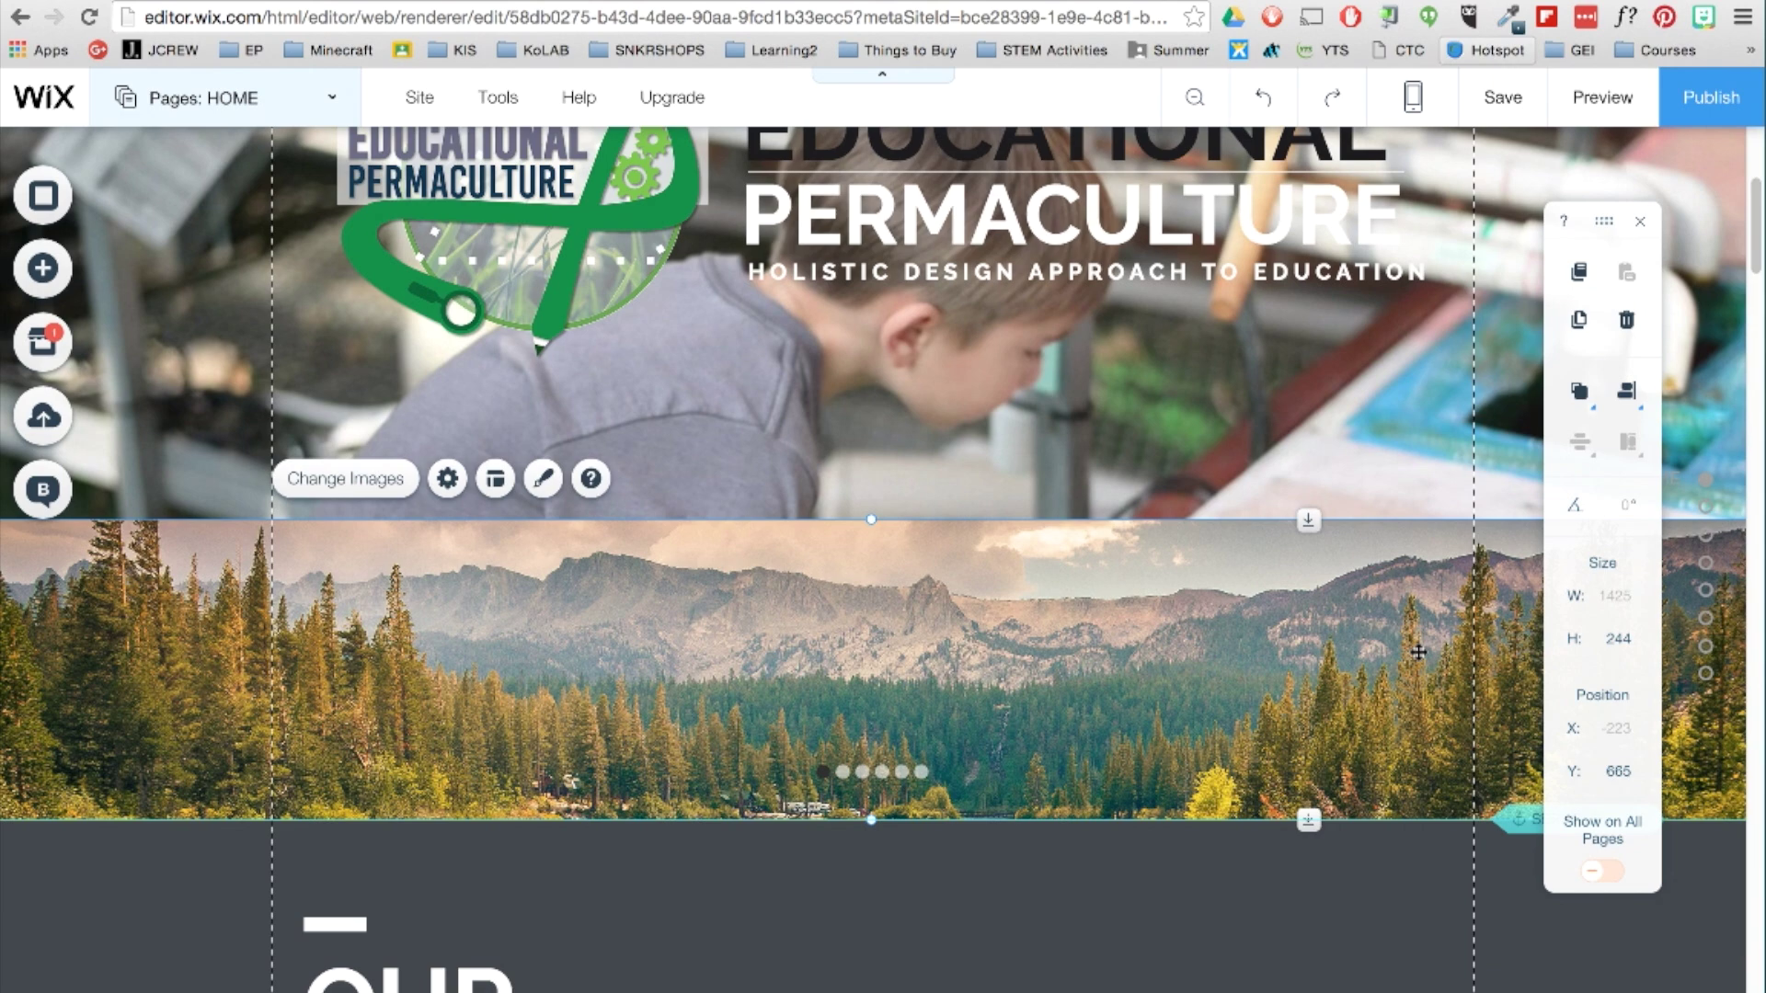
Add a Classic white strip and move the slideshow down beneath the hero image.
click(44, 274)
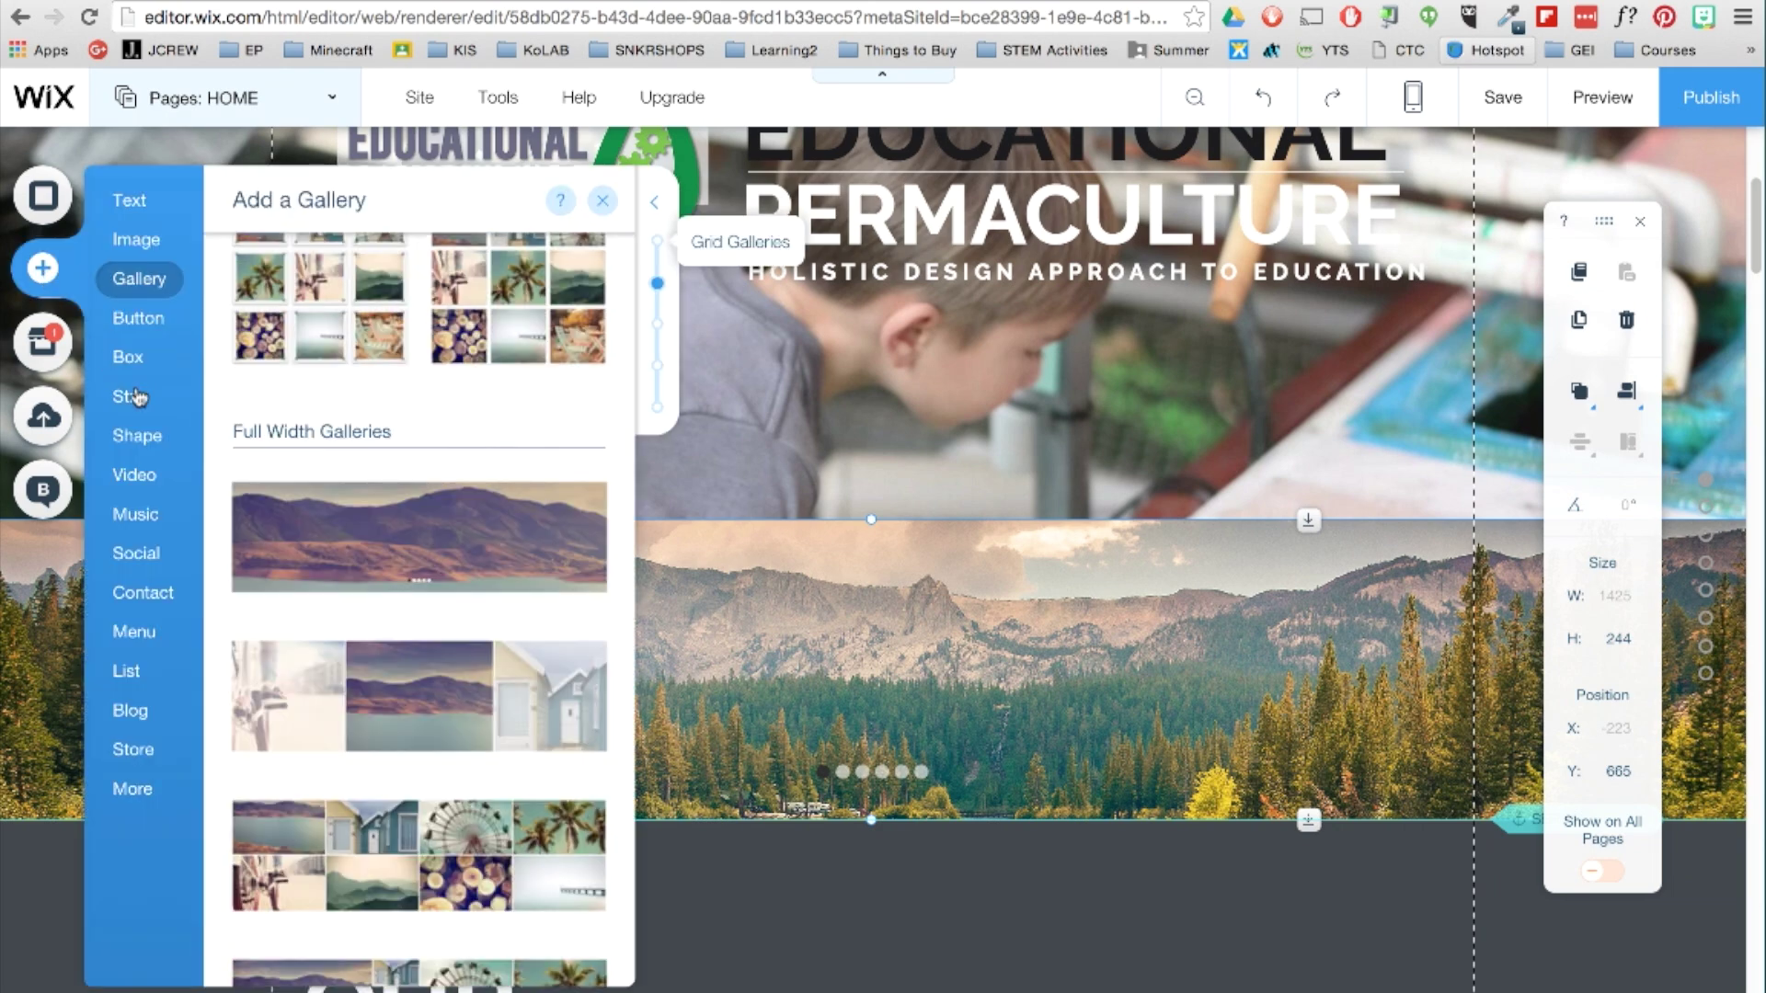
click(136, 396)
scroll(628, 444, down, 5)
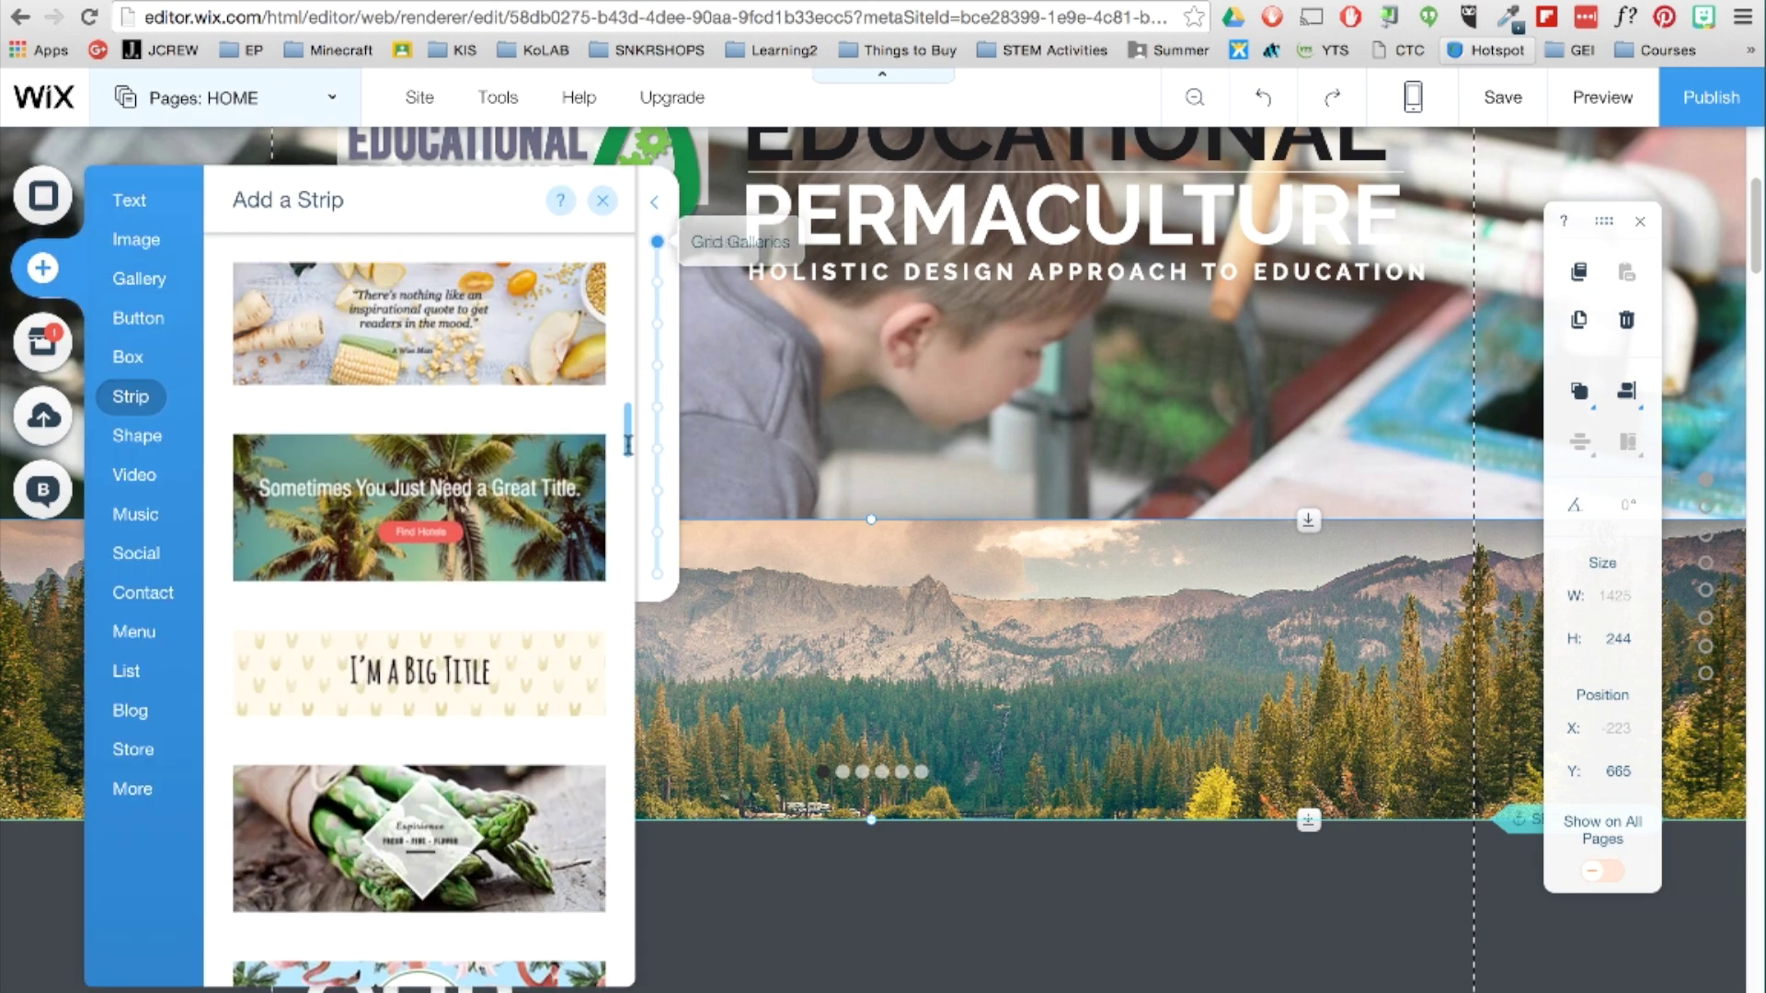
scroll(628, 444, up, 10)
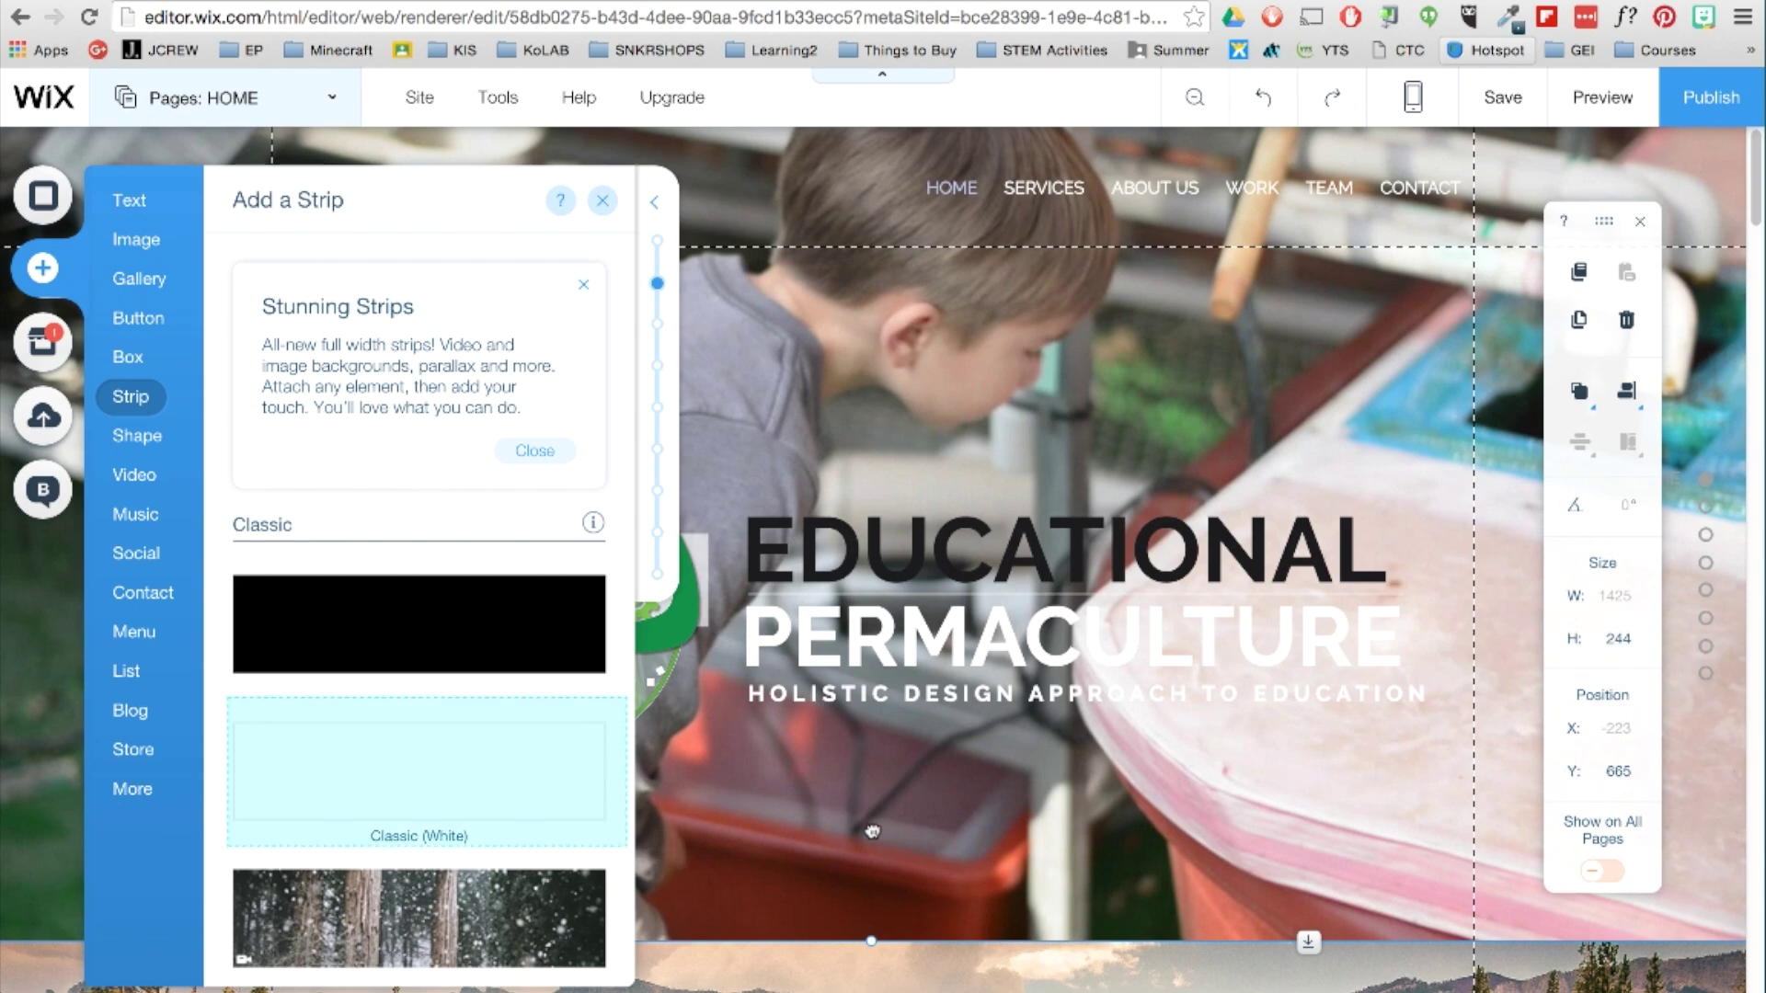
click(418, 771)
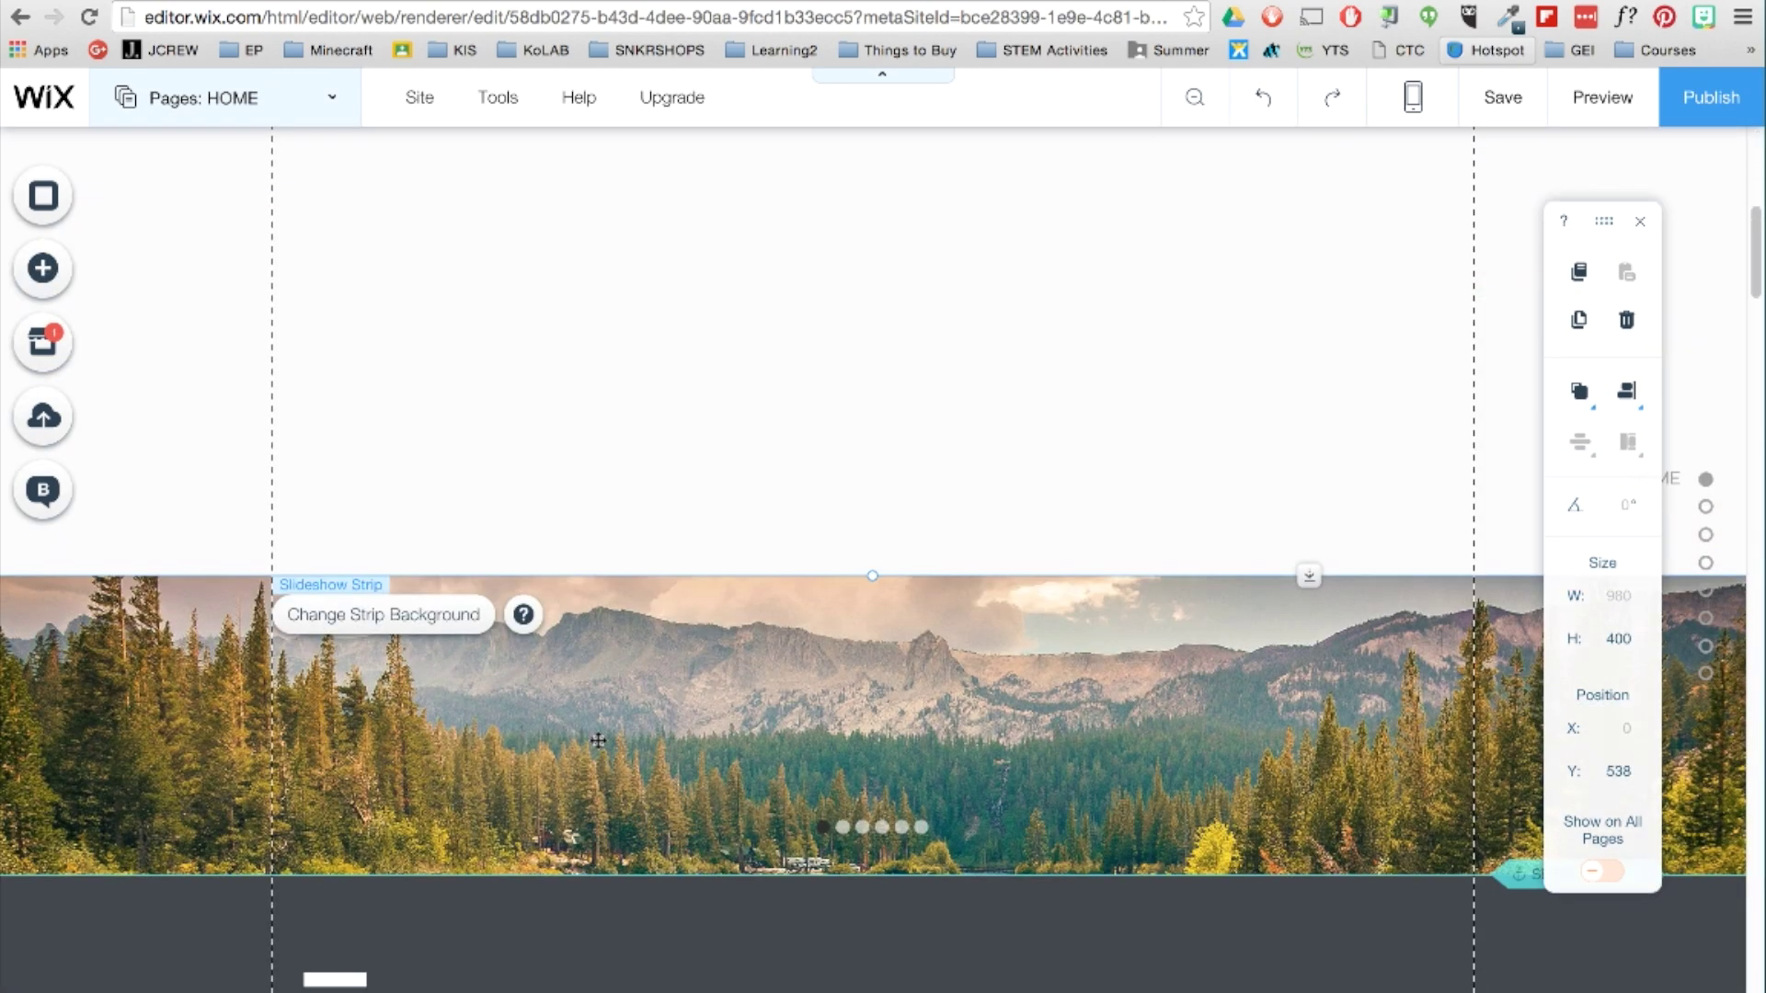
drag(598, 741, 736, 515)
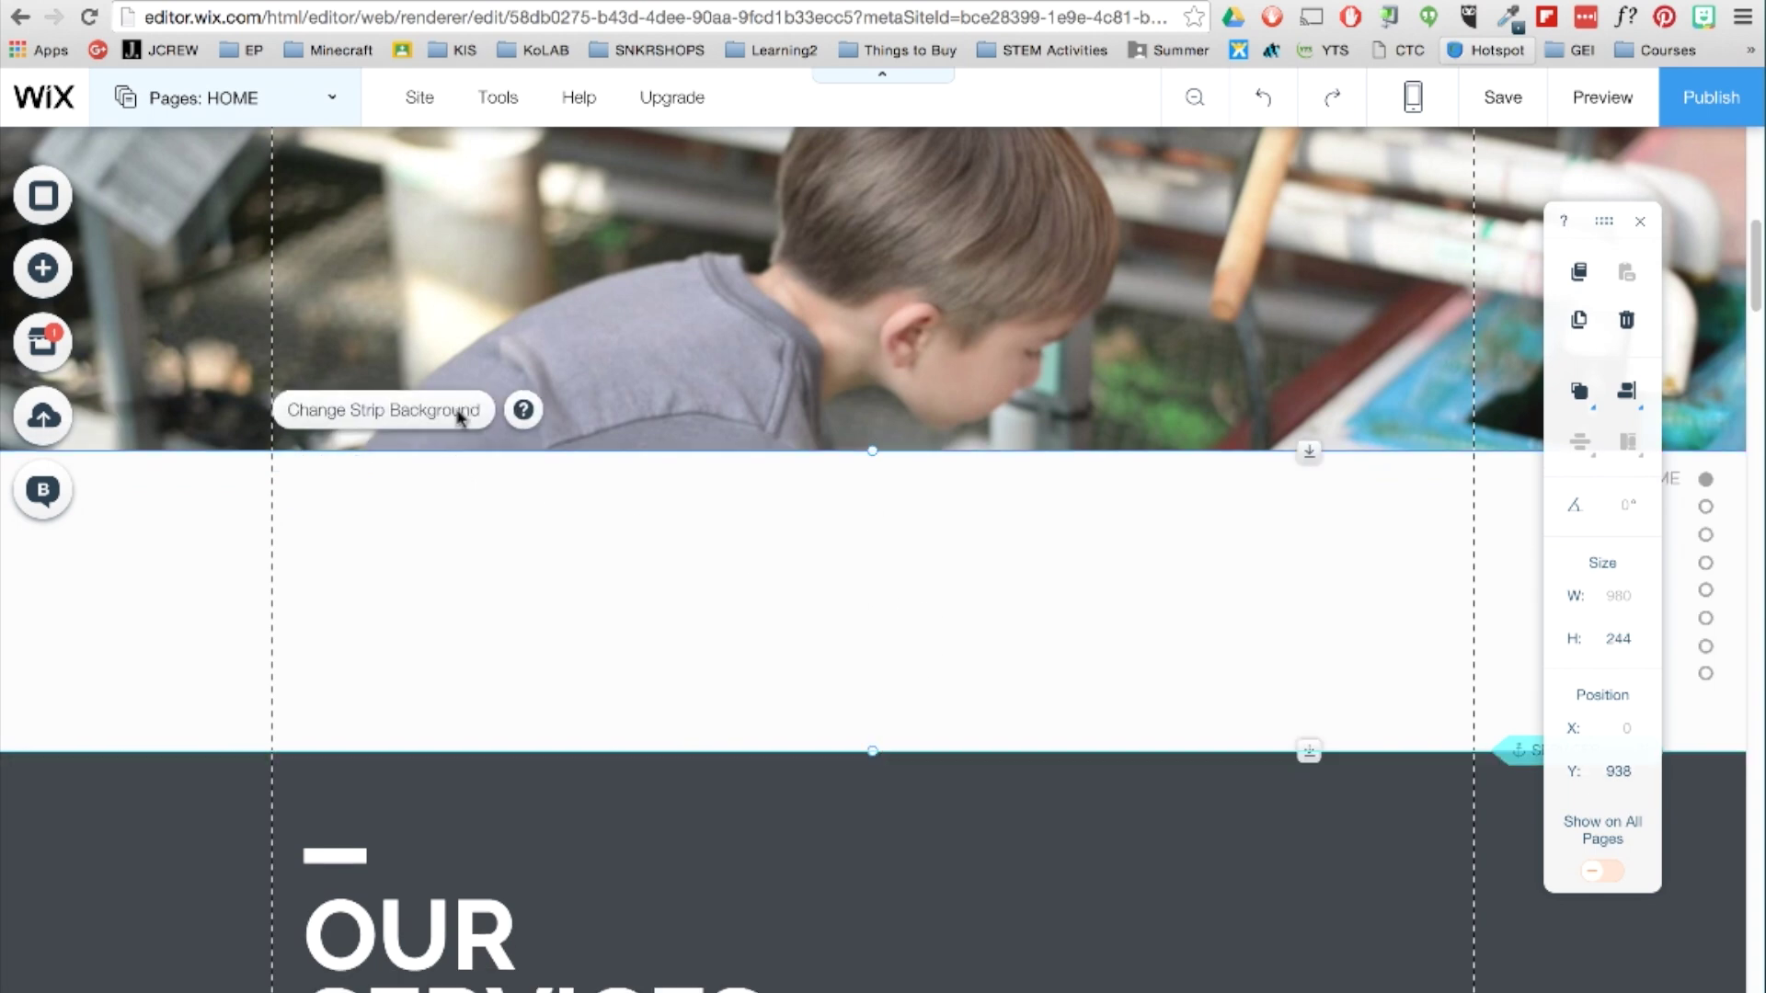
Lower the white strip's background colour opacity to 26%.
click(461, 421)
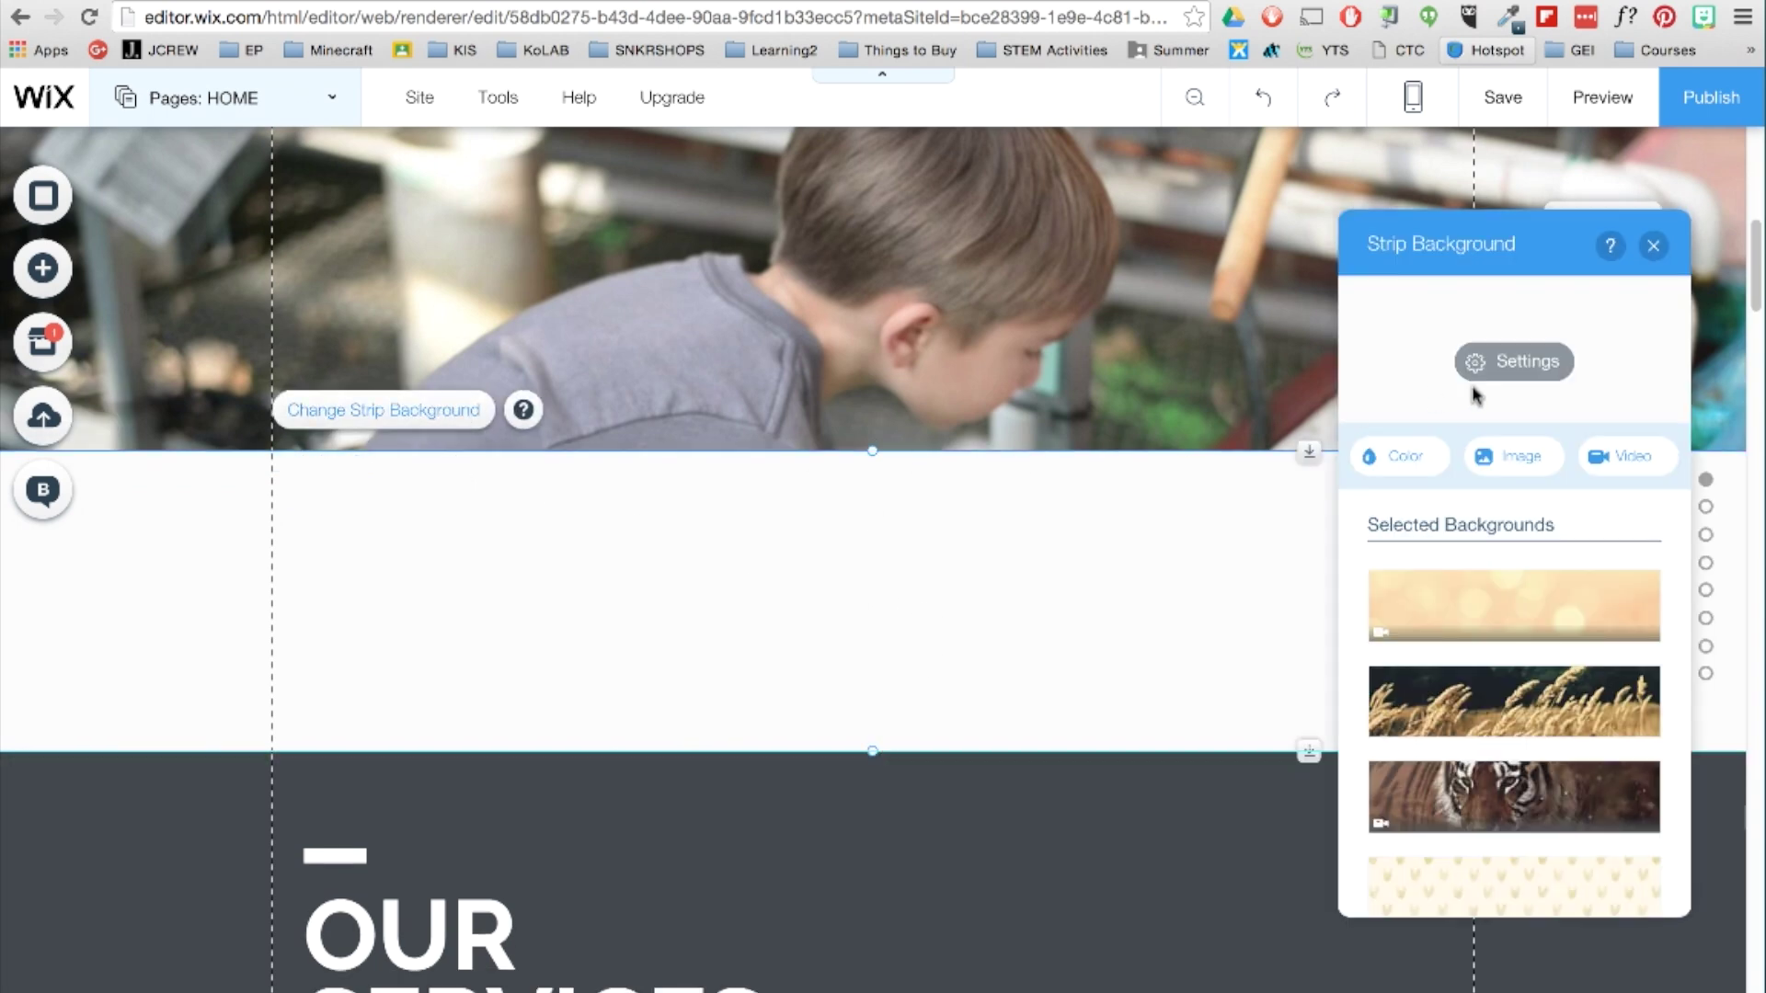
click(1513, 361)
drag(1508, 405, 1411, 405)
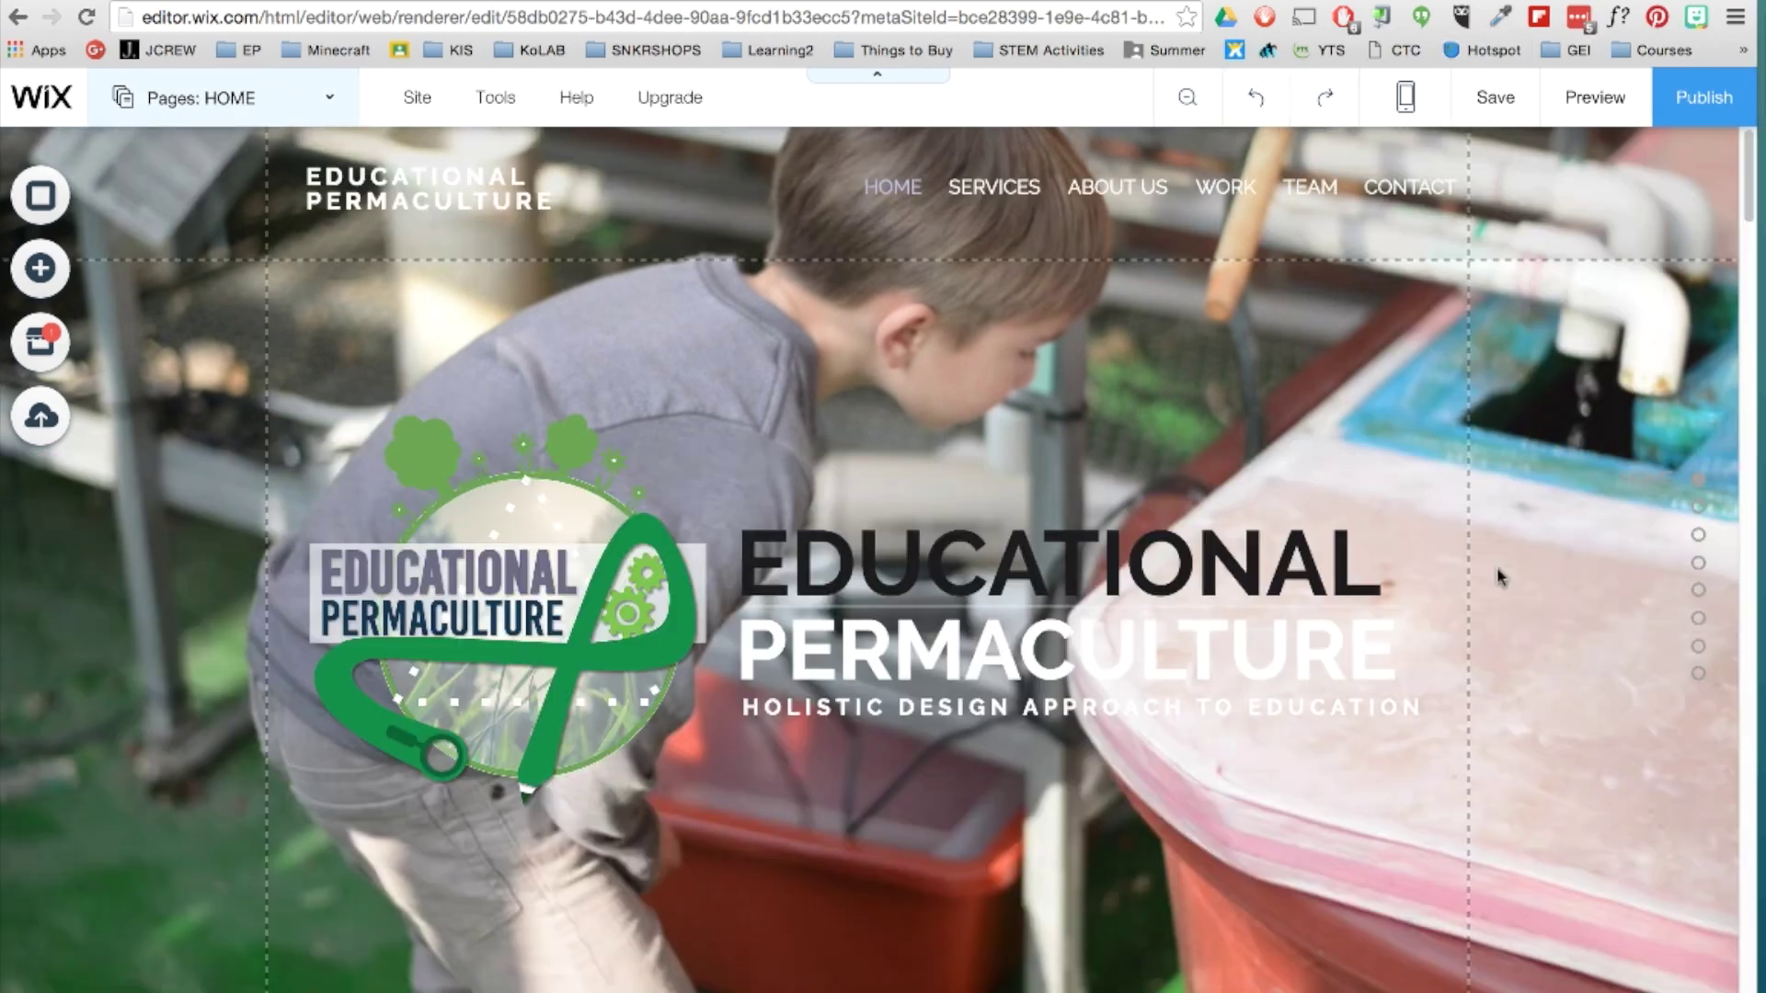
Place a YouTube video player in the What Is section, sized to fit beside the heading.
scroll(1498, 571, down, 10)
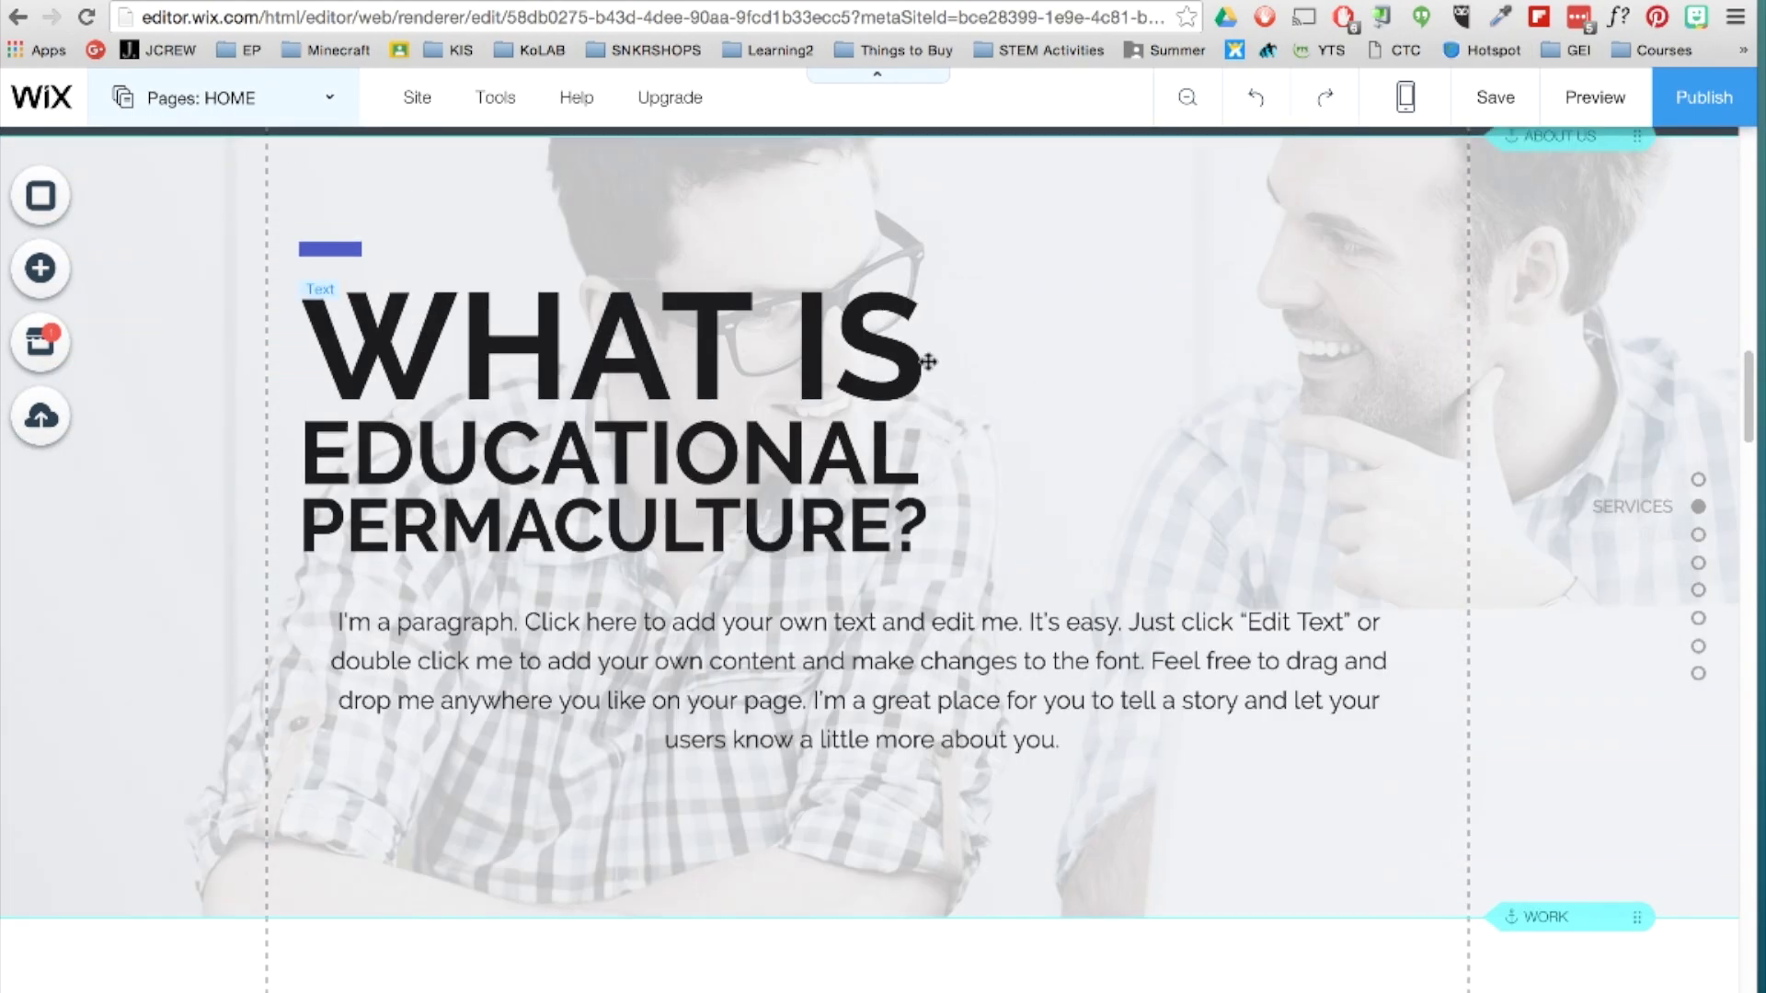
click(39, 268)
click(132, 475)
drag(317, 363, 1147, 454)
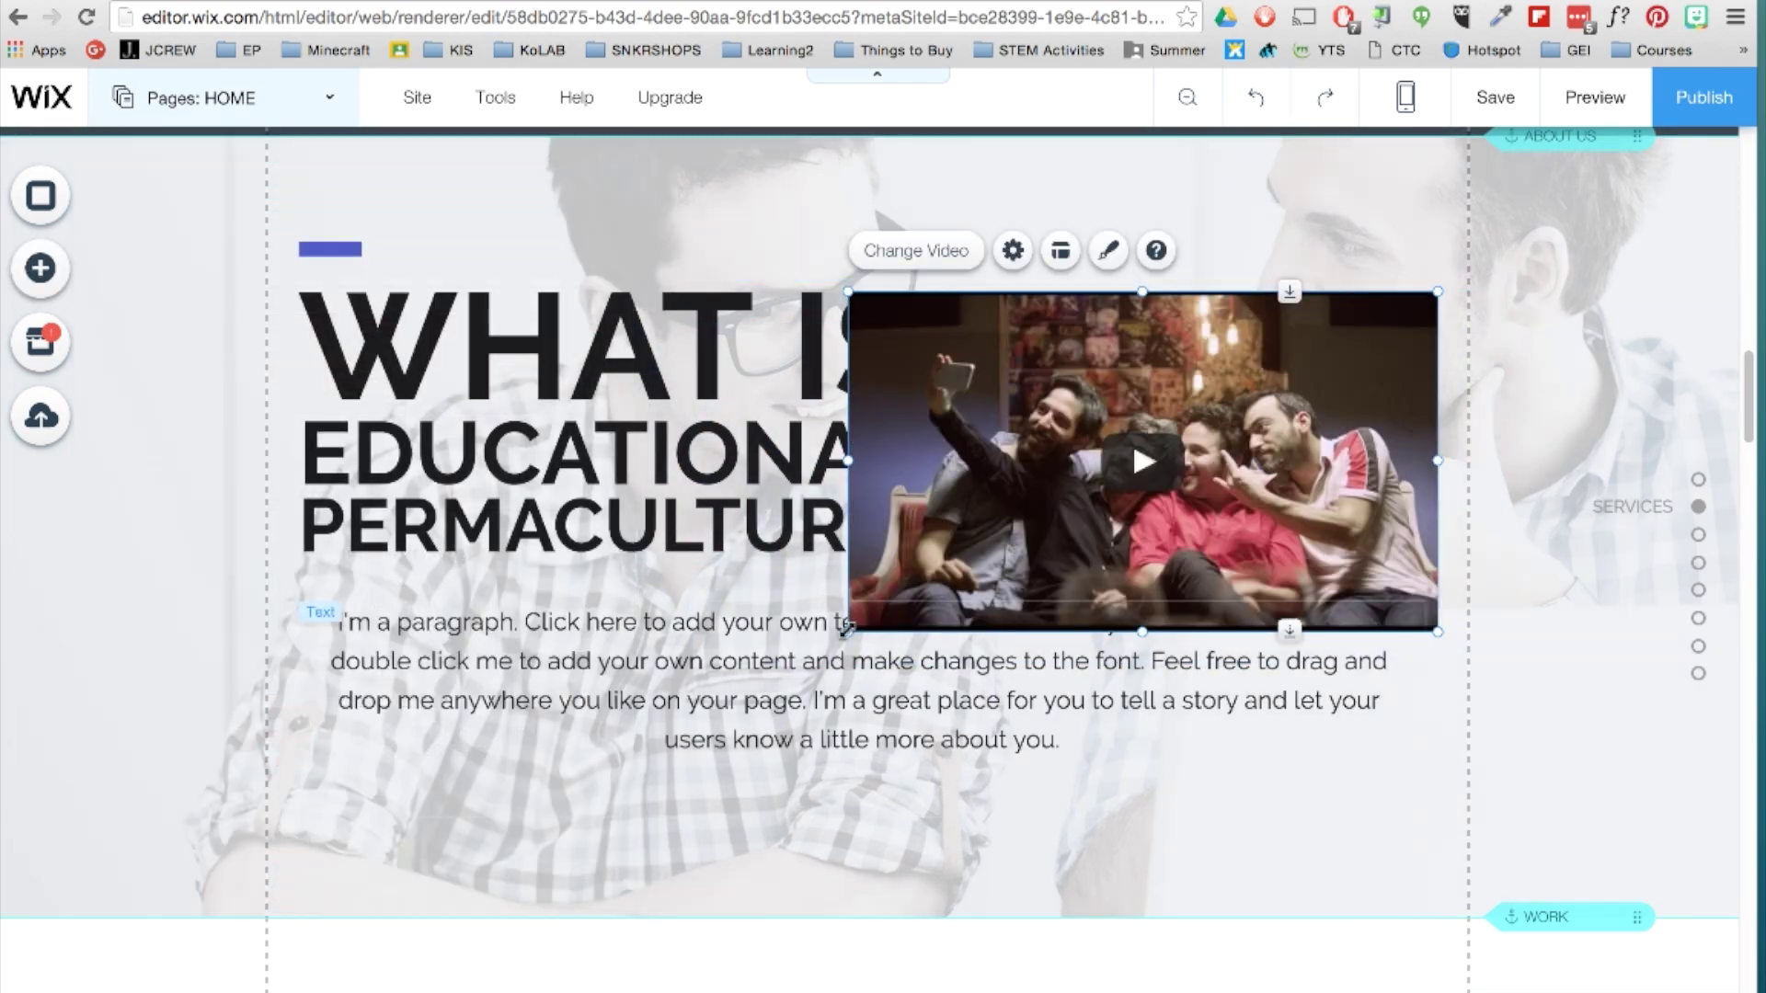
drag(846, 628, 1011, 562)
Replace the video's address with the pasted Educational Permaculture YouTube URL and update it.
double_click(1079, 396)
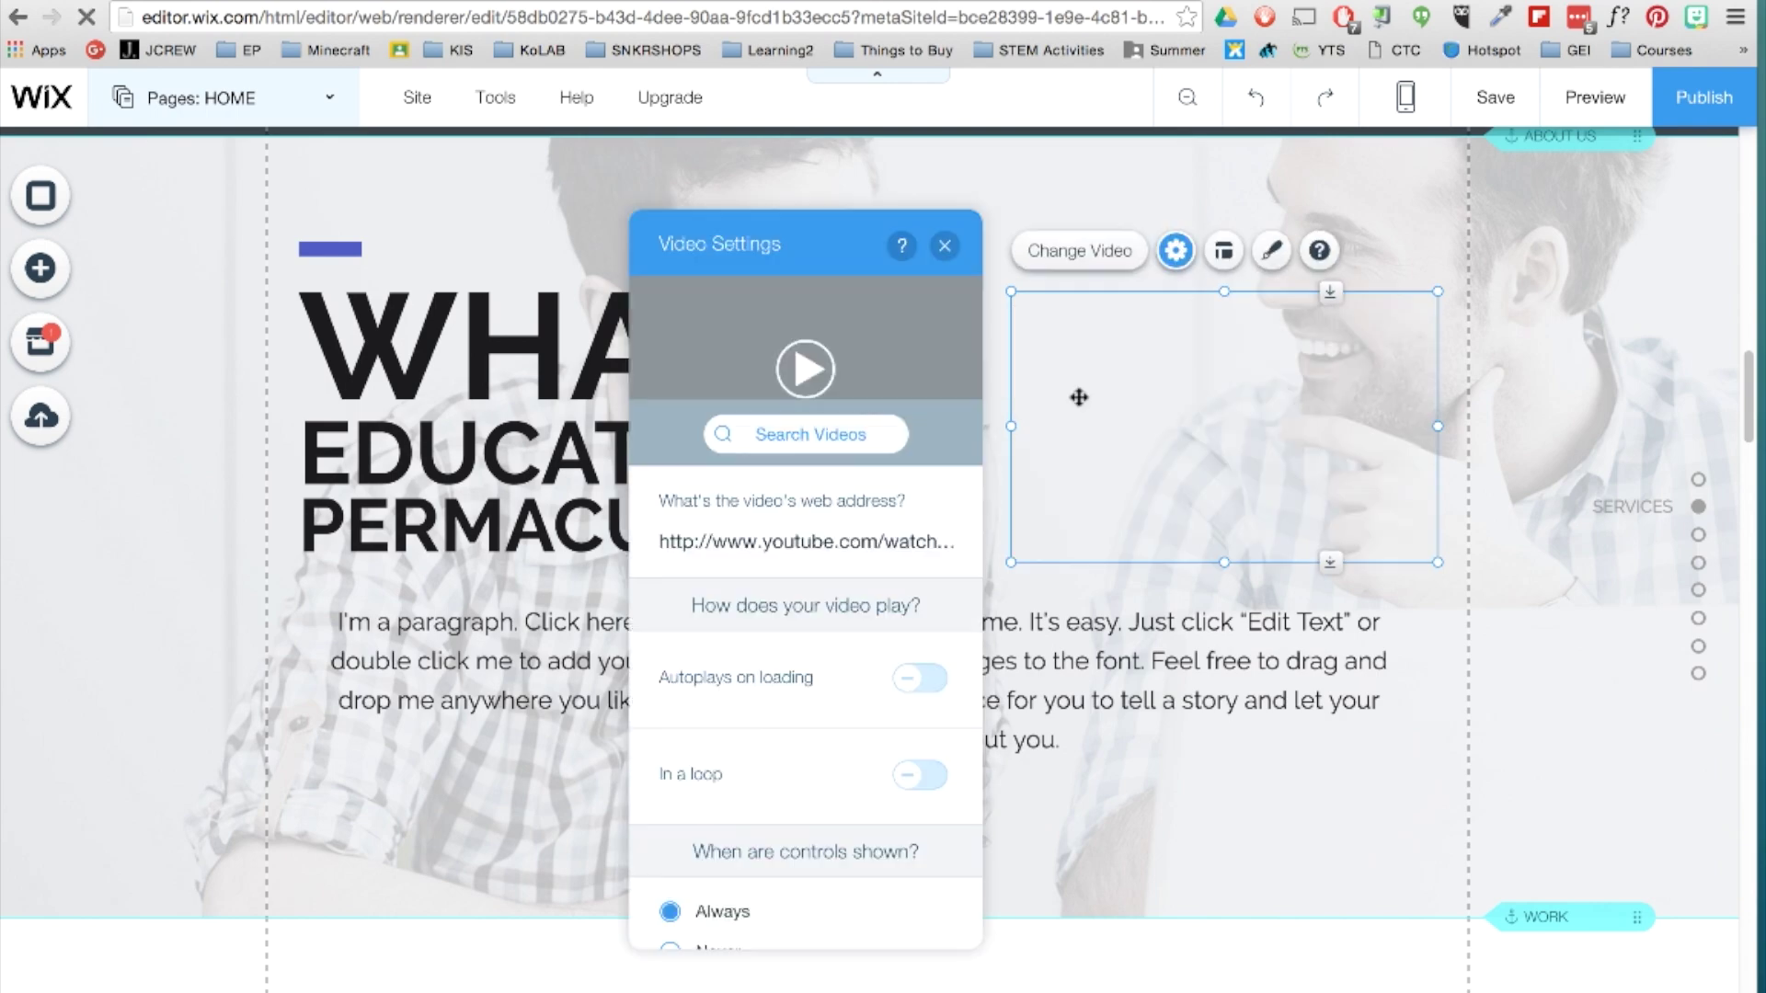
click(839, 438)
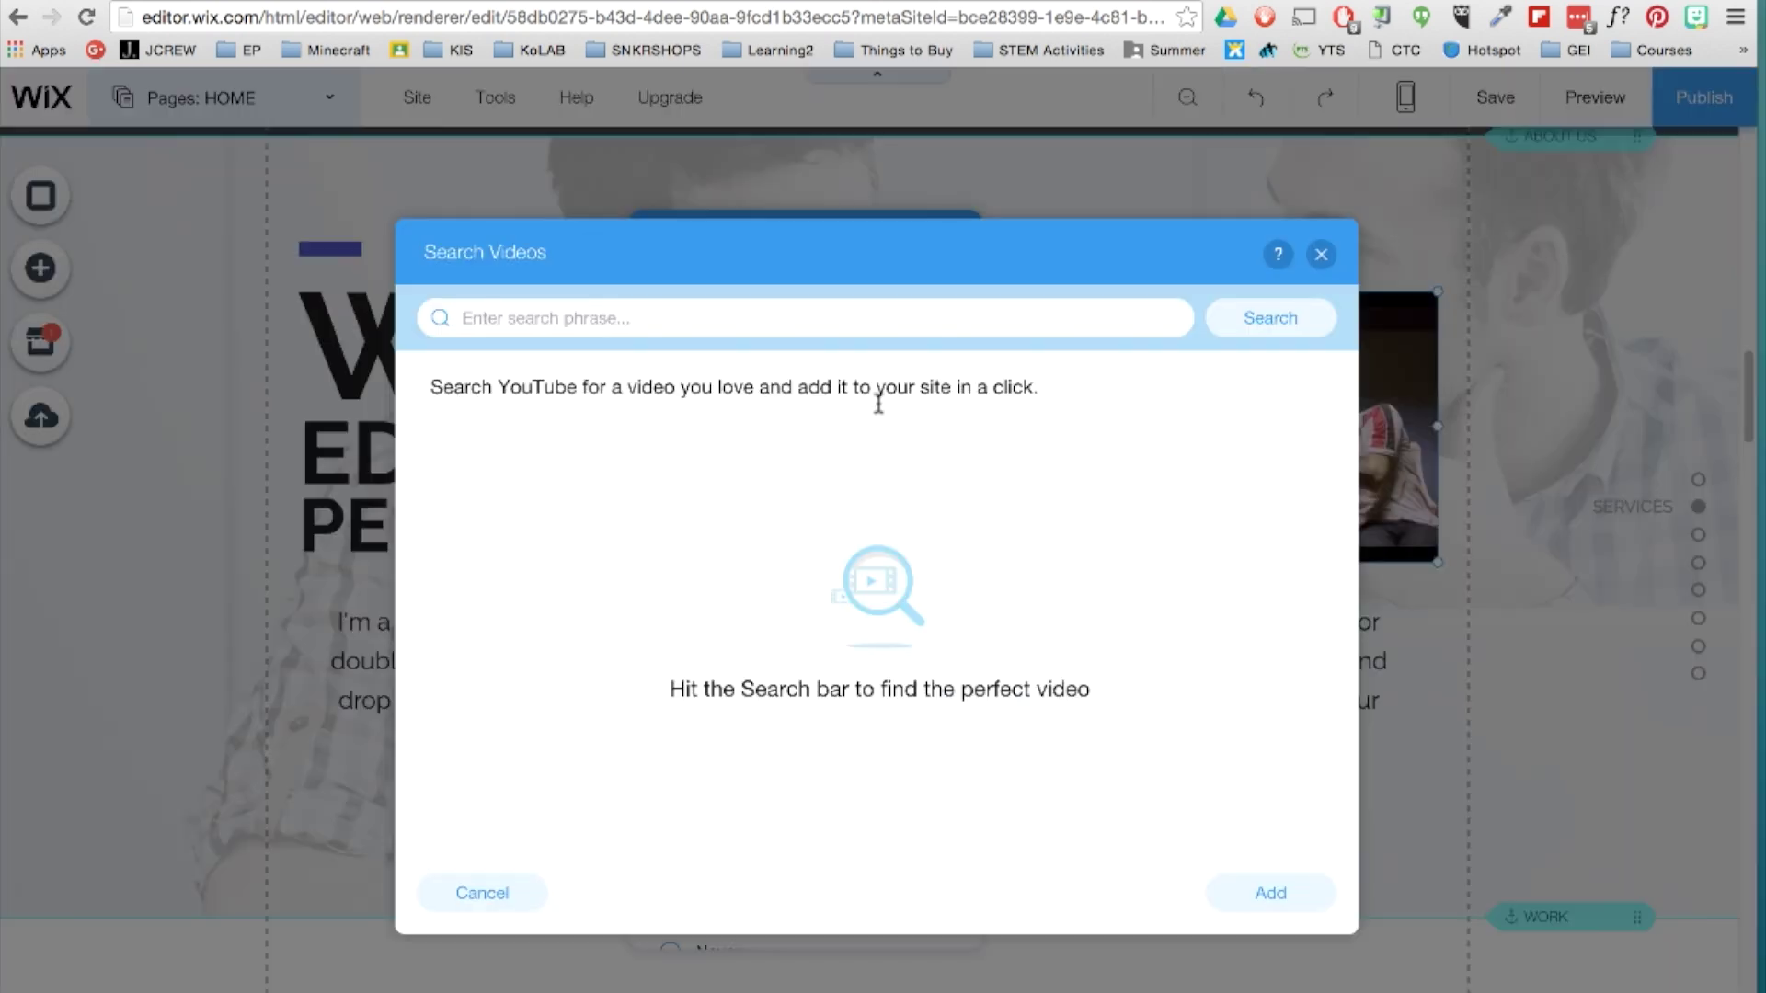
text(CAT)
click(1245, 340)
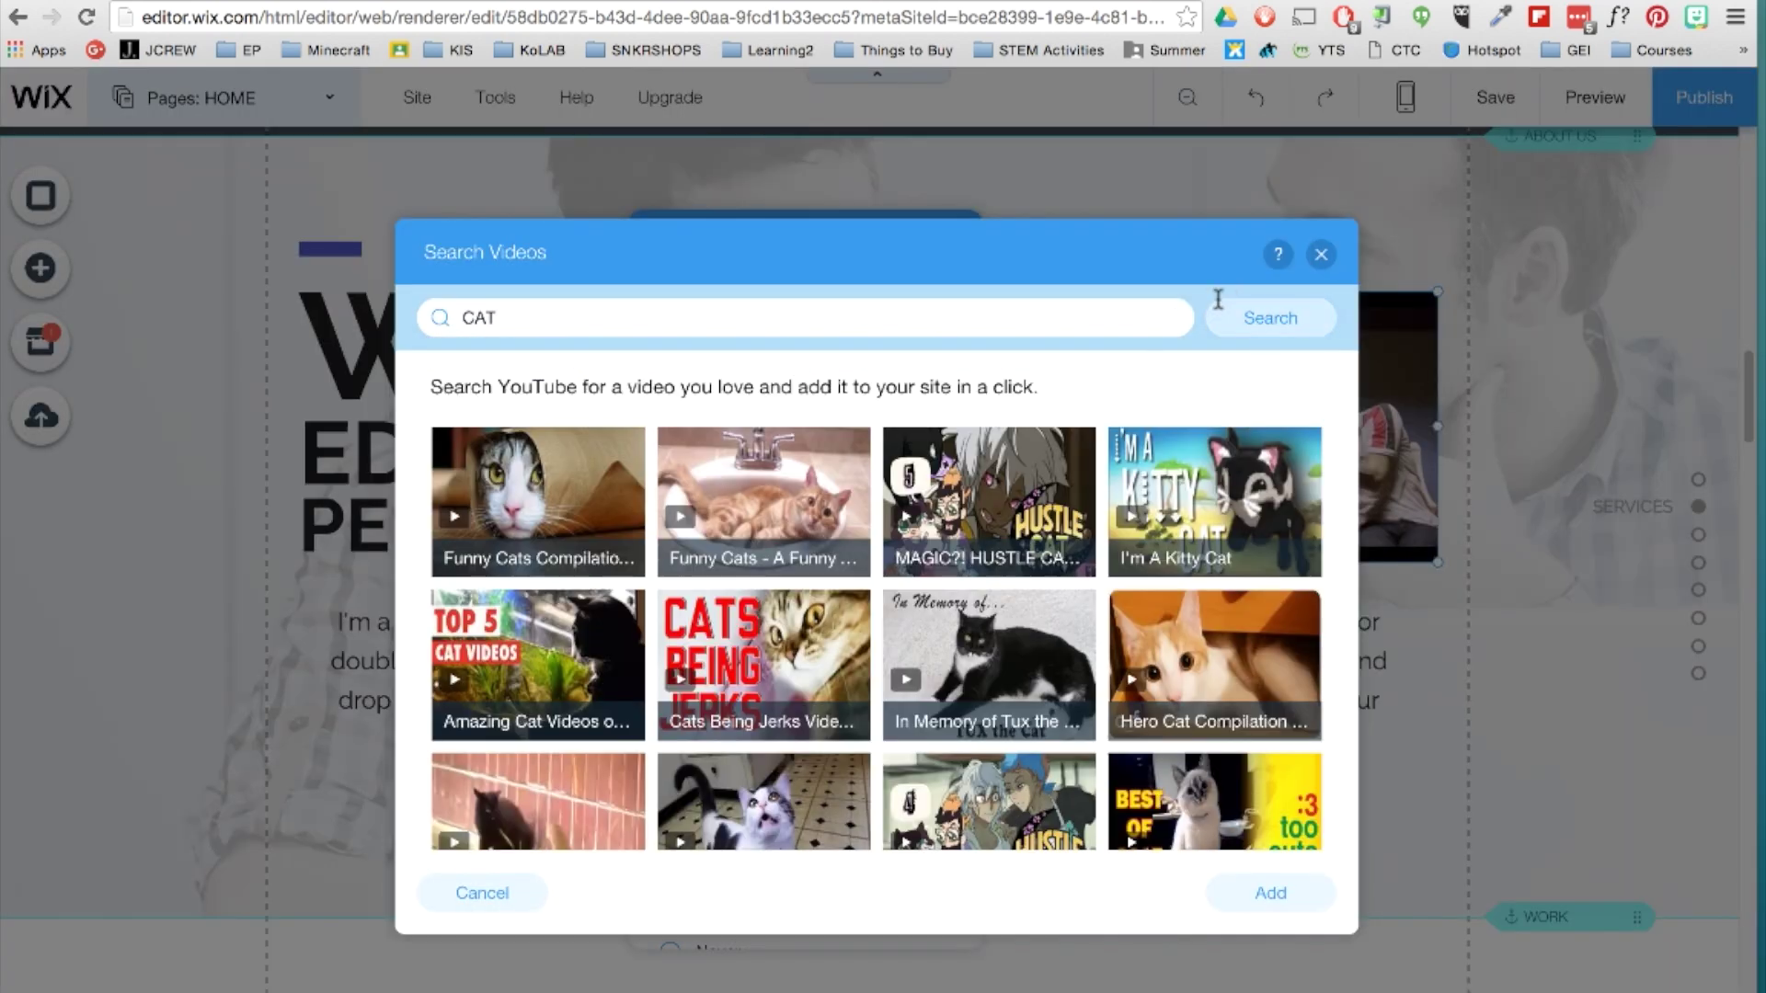
click(1320, 254)
click(823, 544)
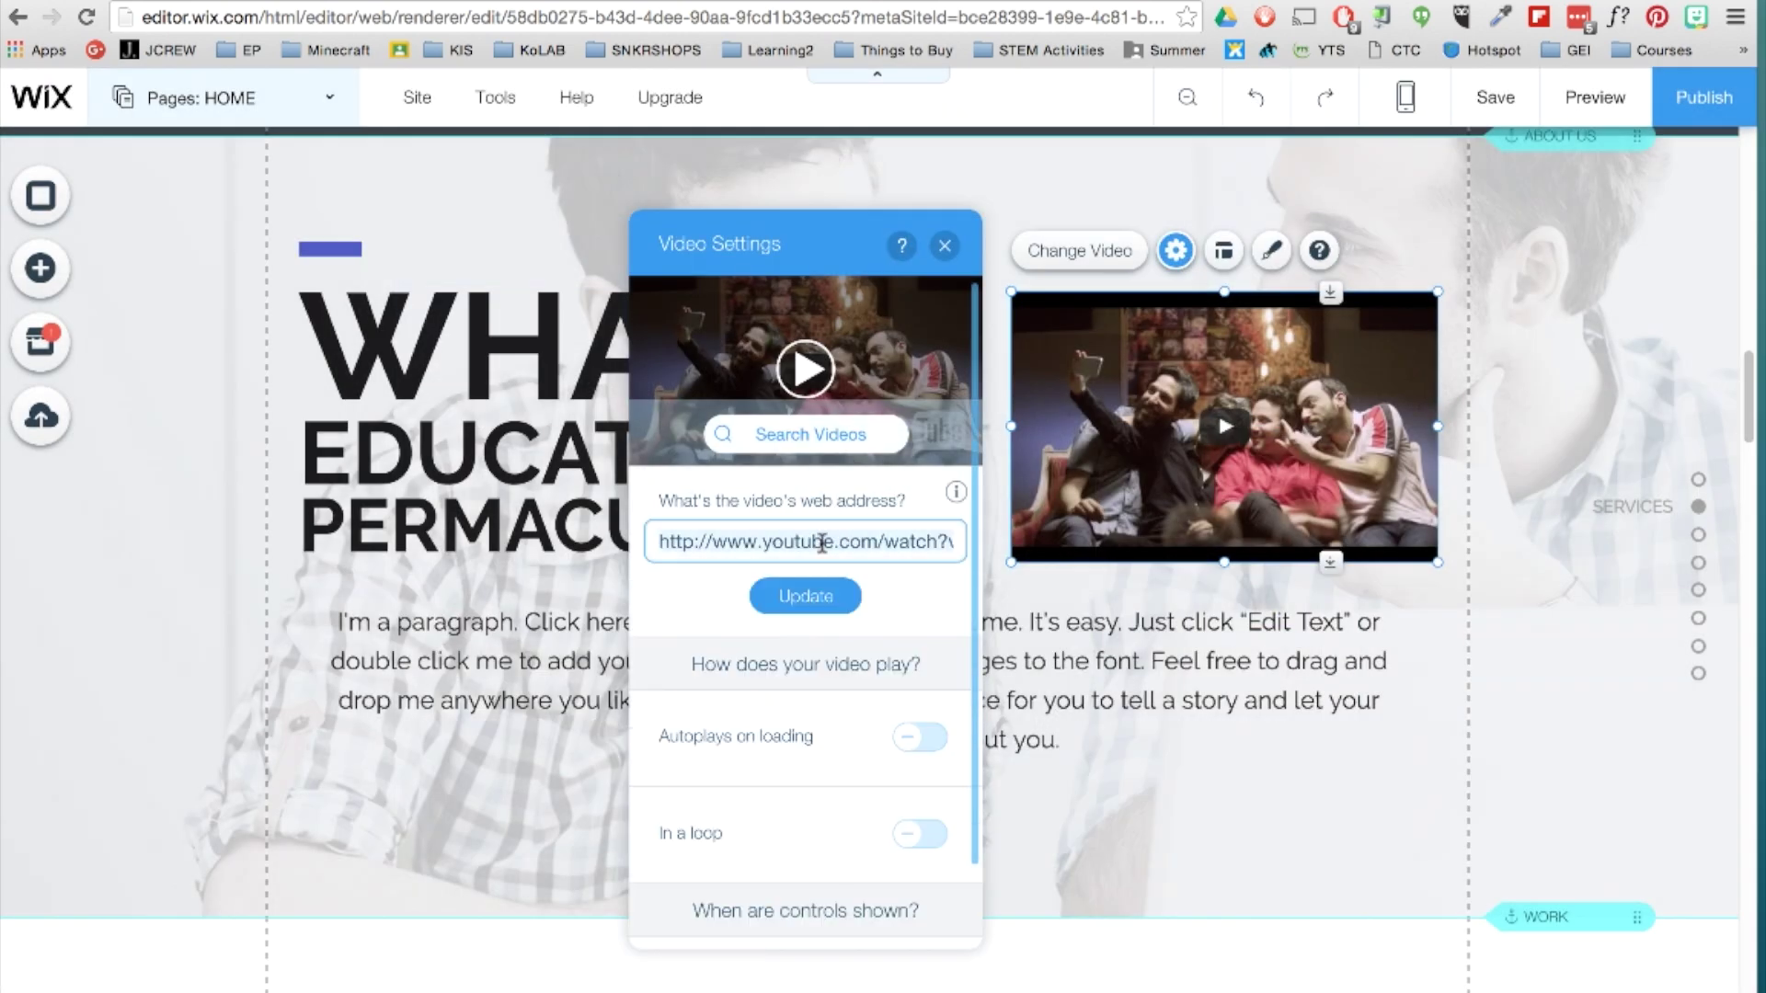
key(ctrl+a)
key(BackSpace)
key(ctrl+v)
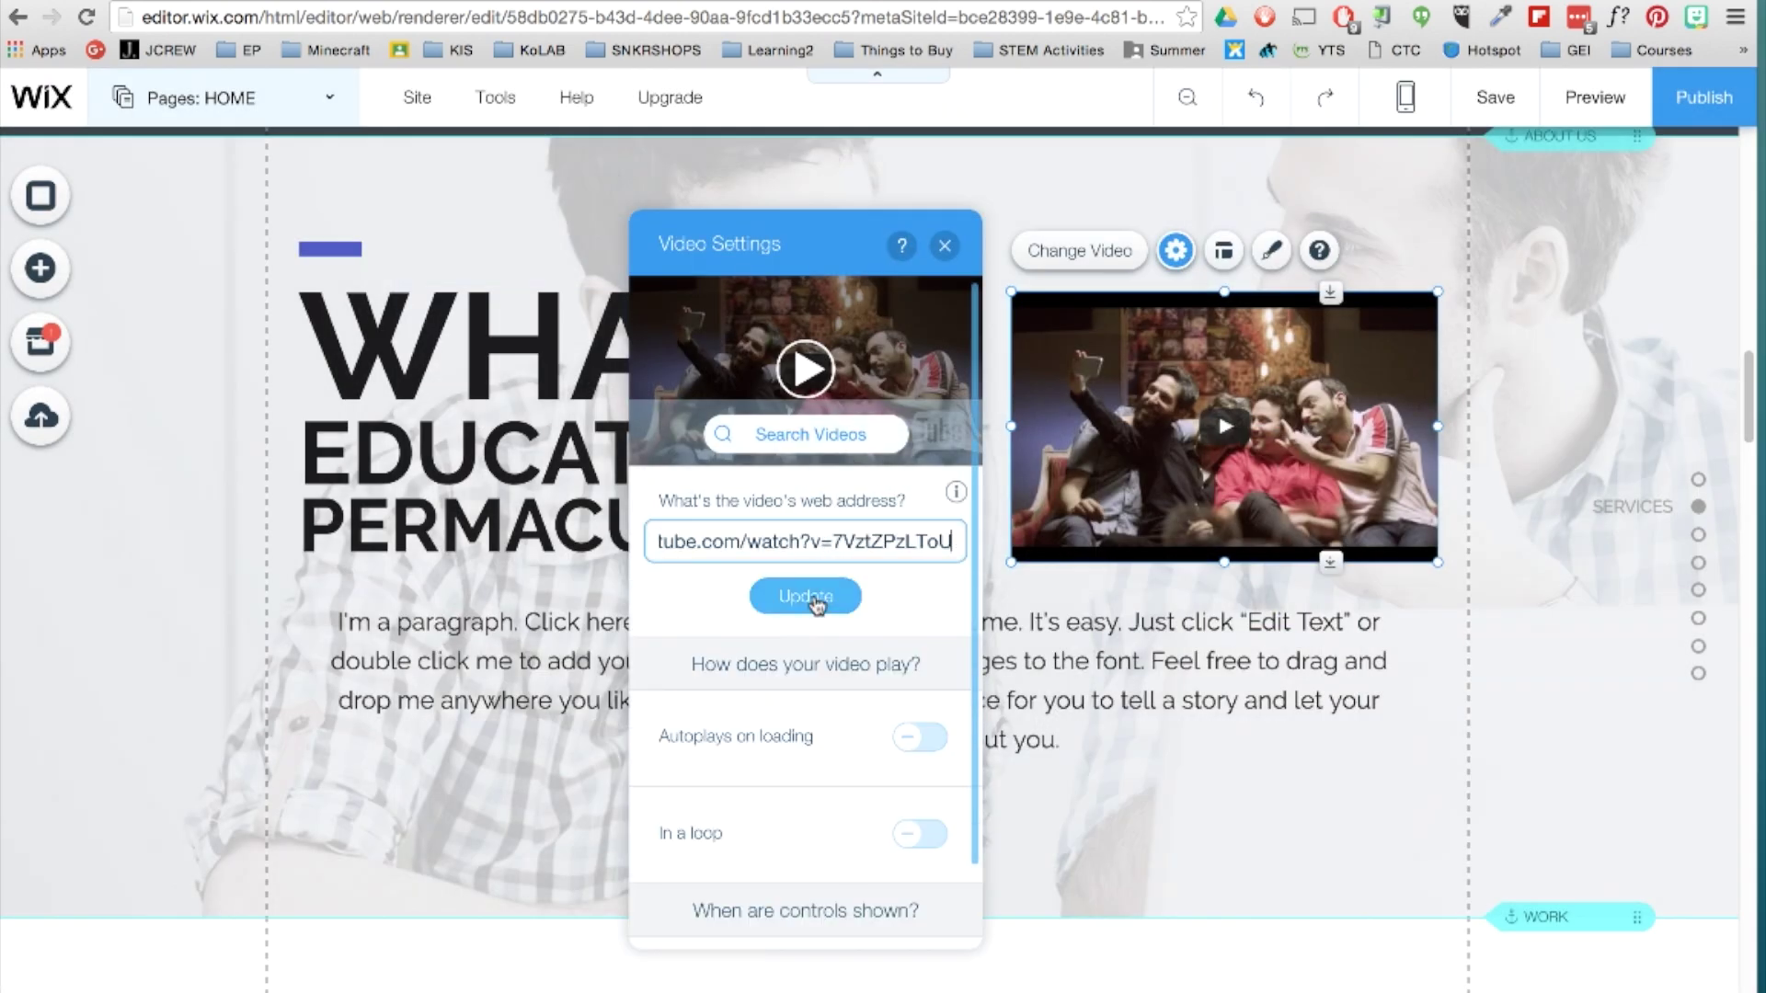
click(817, 596)
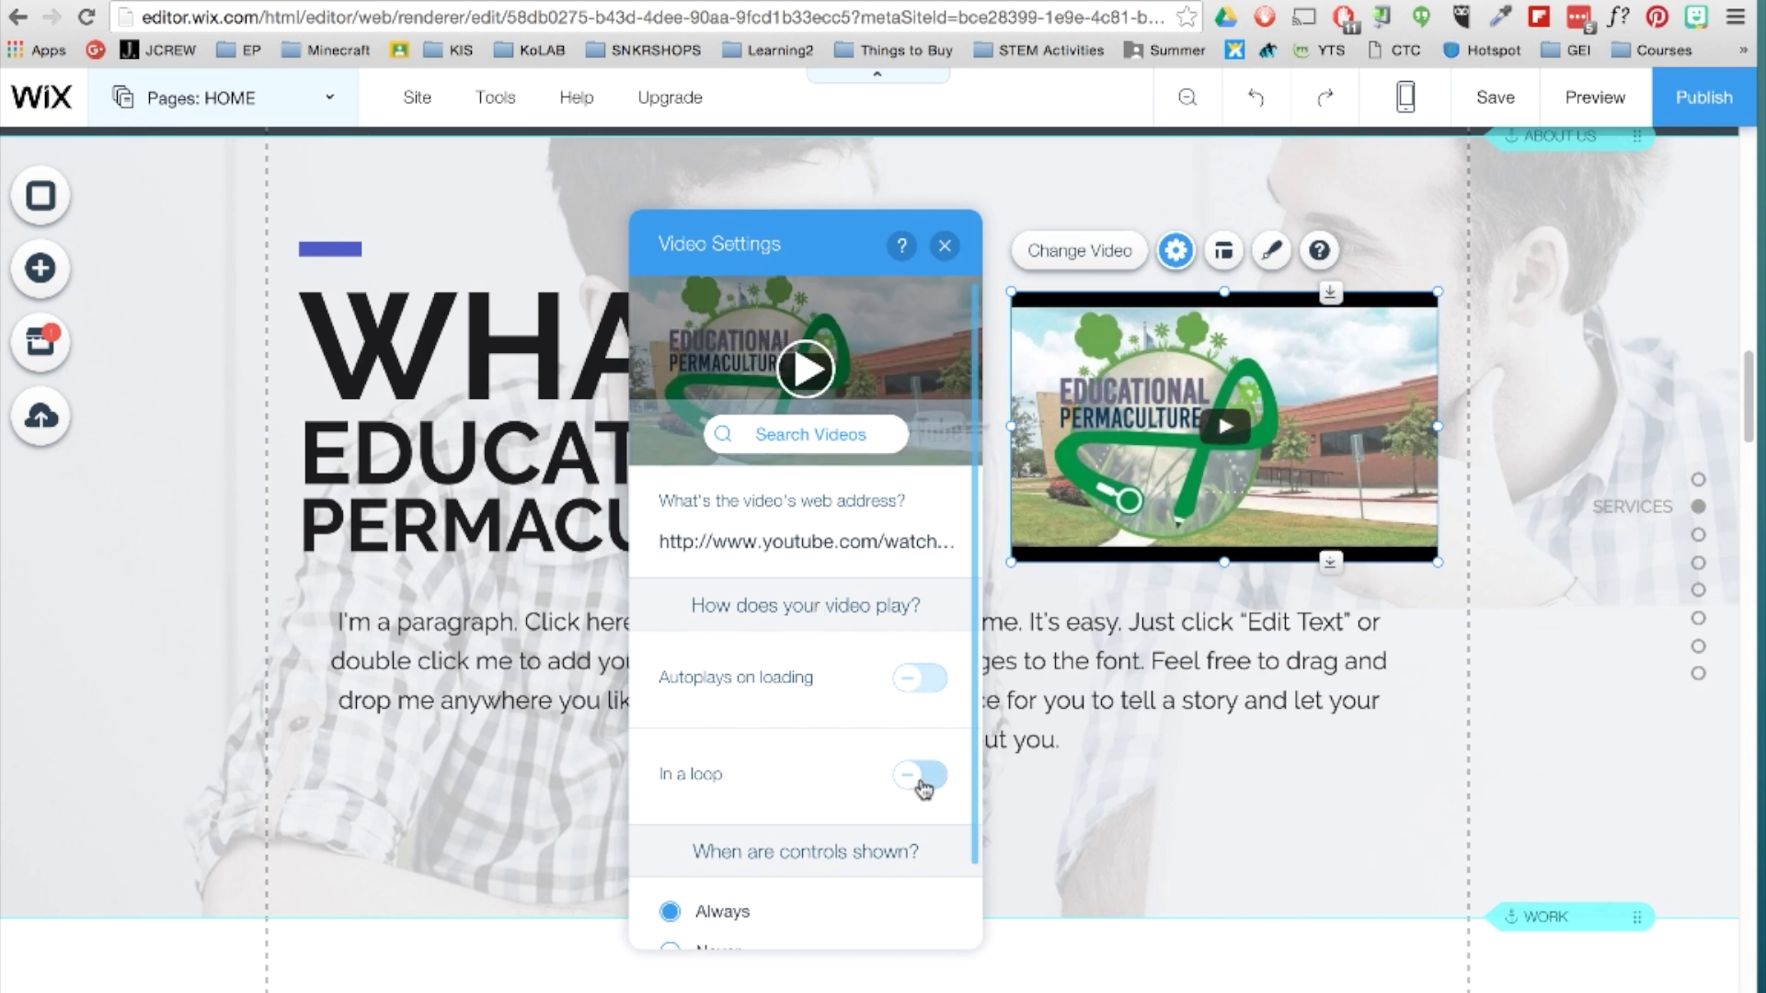
Widen the video toward the heading and shorten the section's strip from its bottom edge.
click(944, 245)
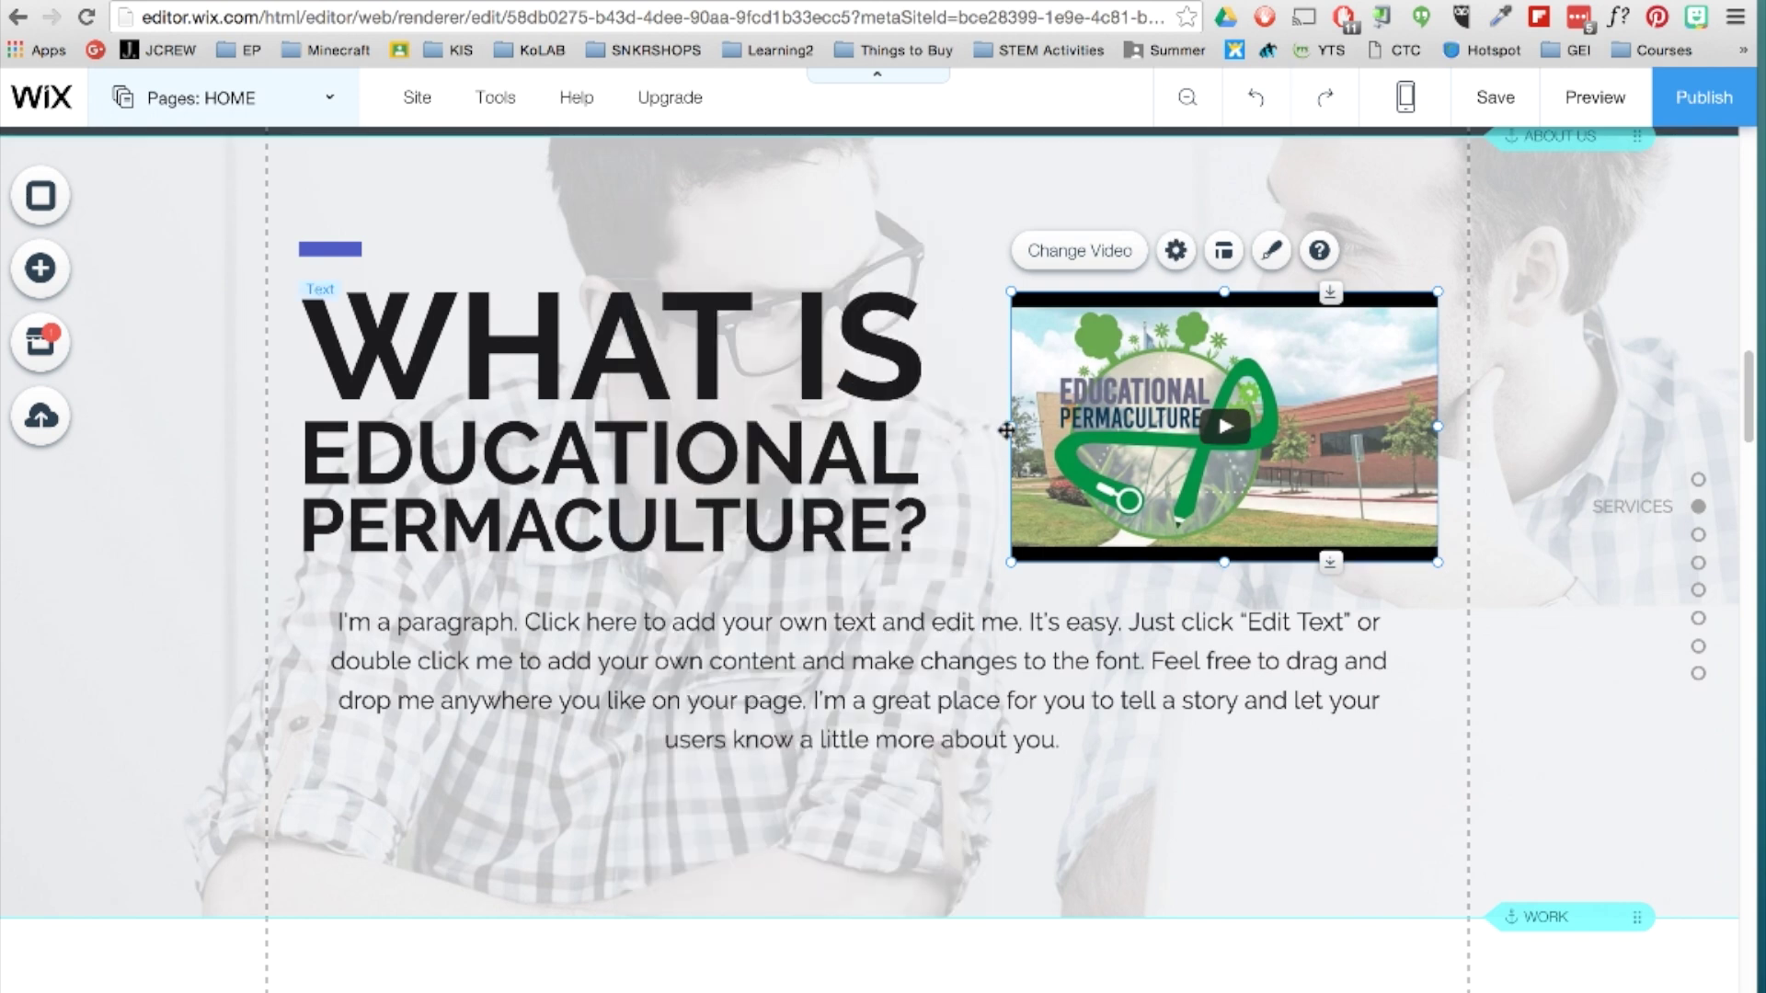
drag(1011, 426, 957, 426)
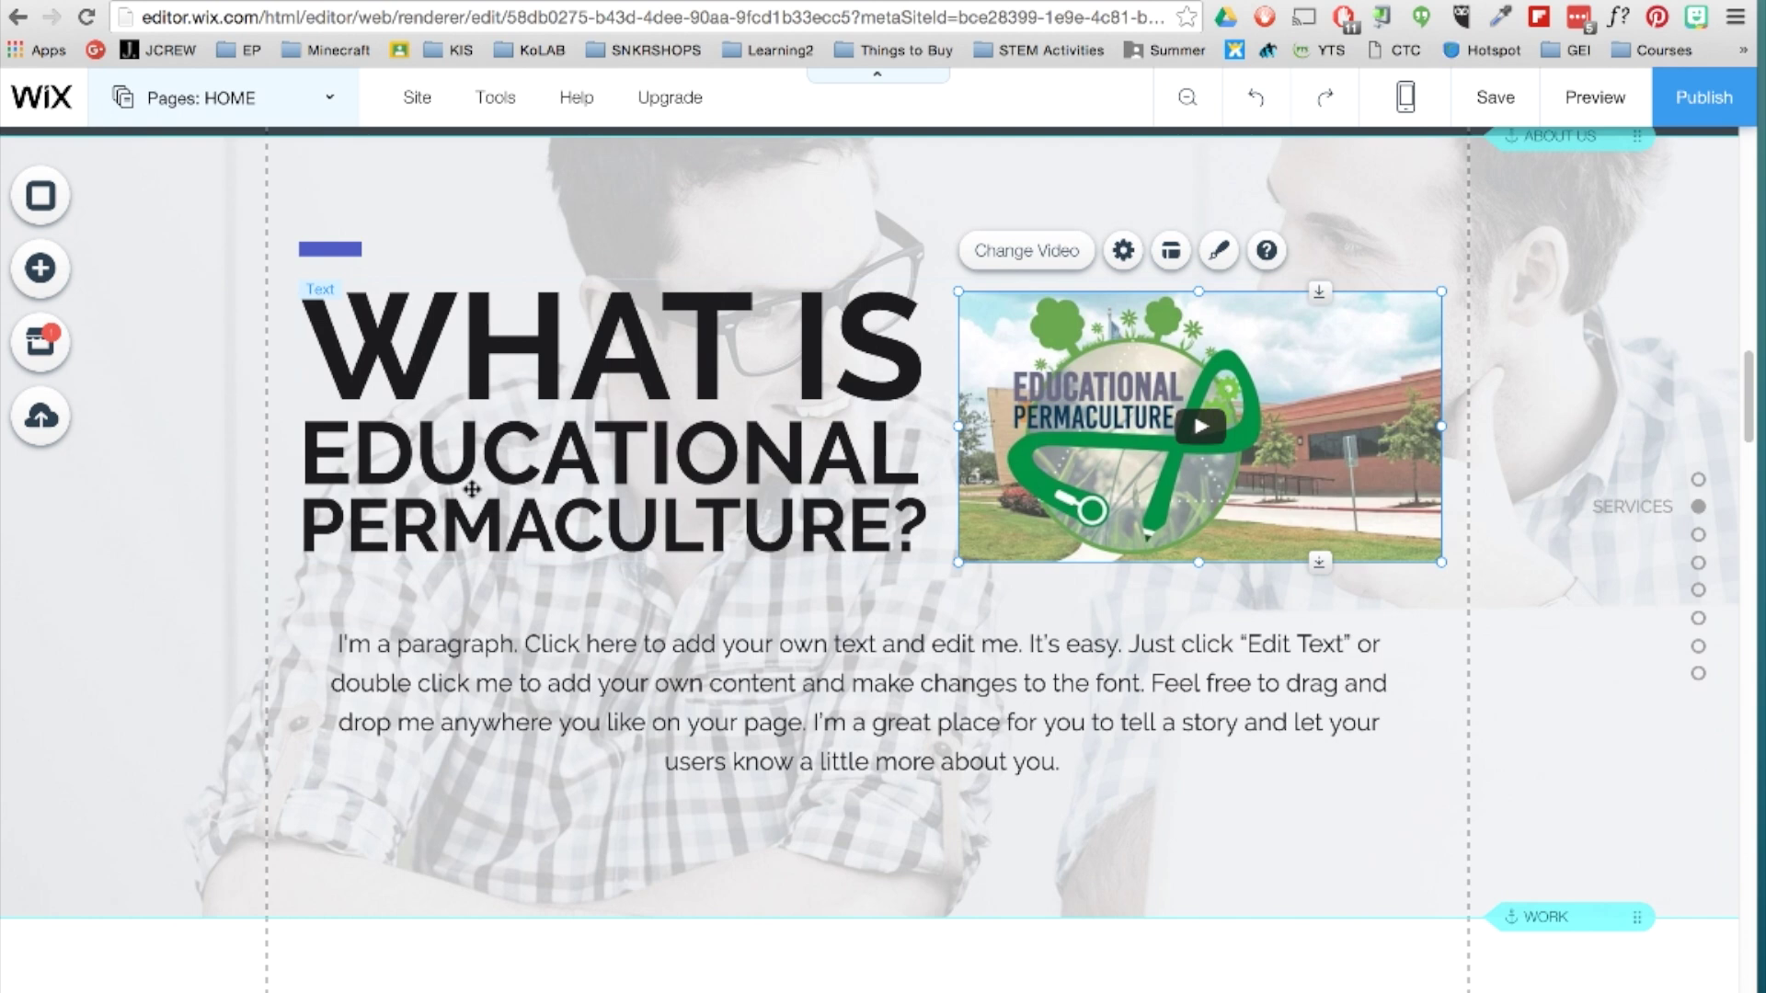
click(769, 871)
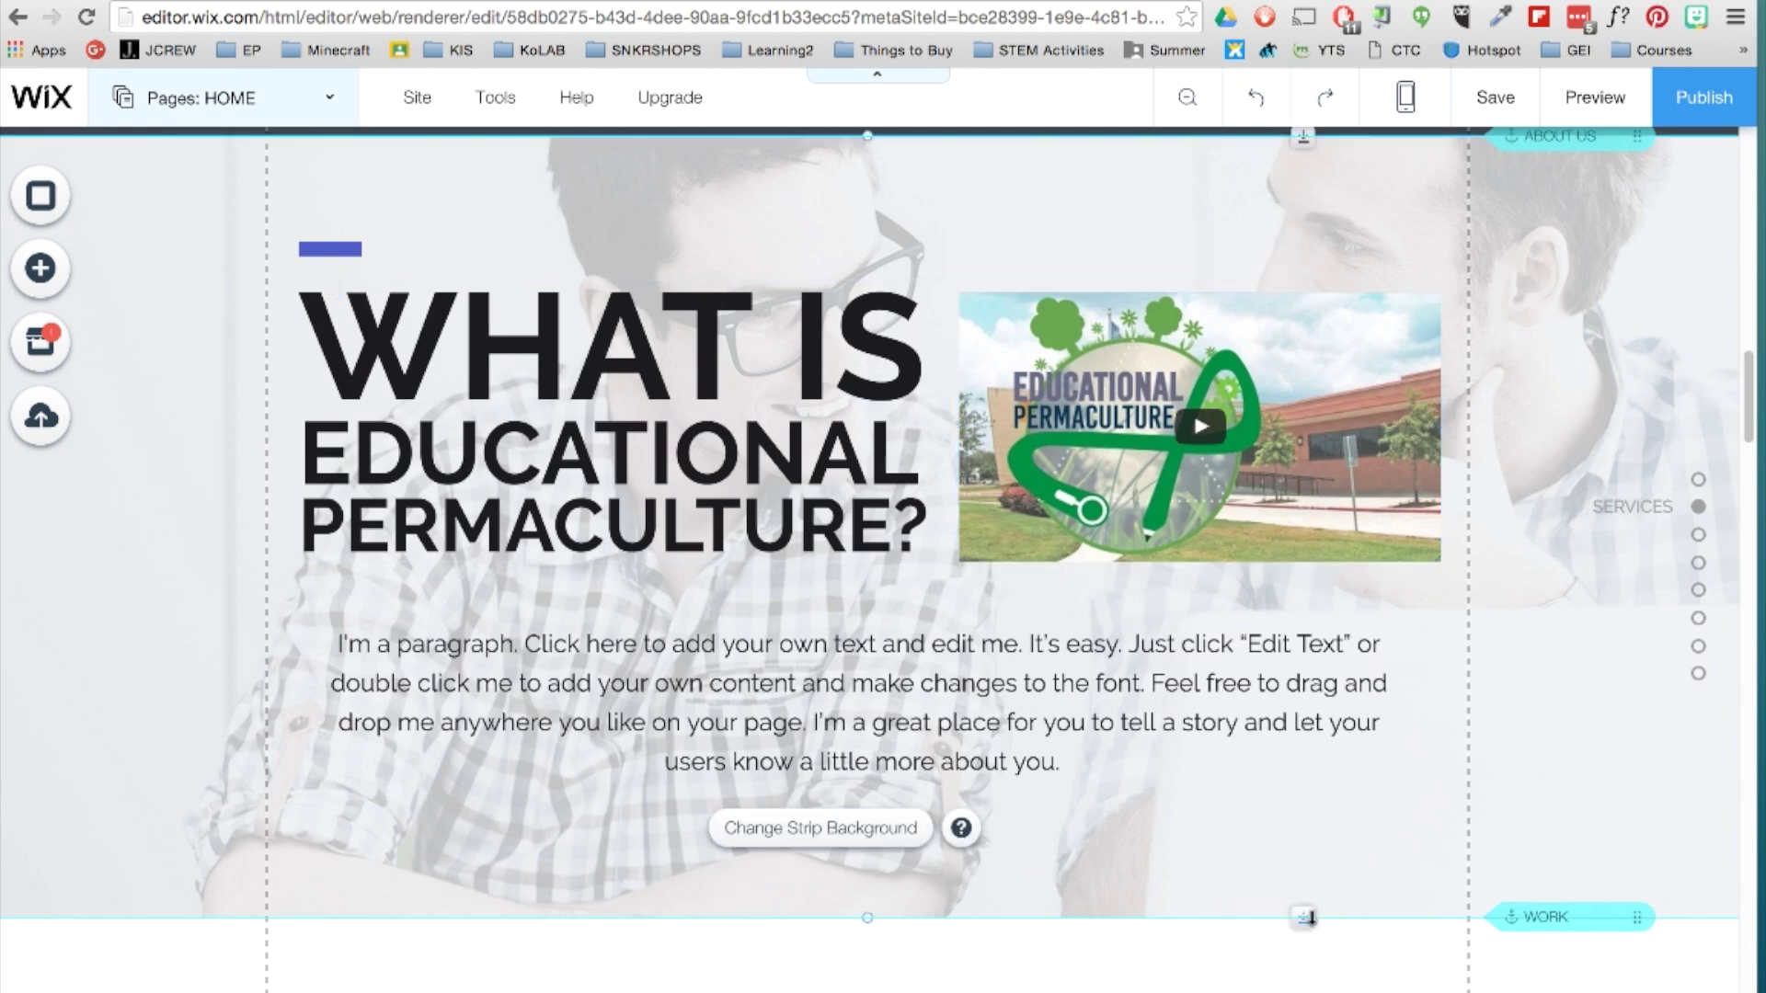
drag(1306, 917, 1315, 831)
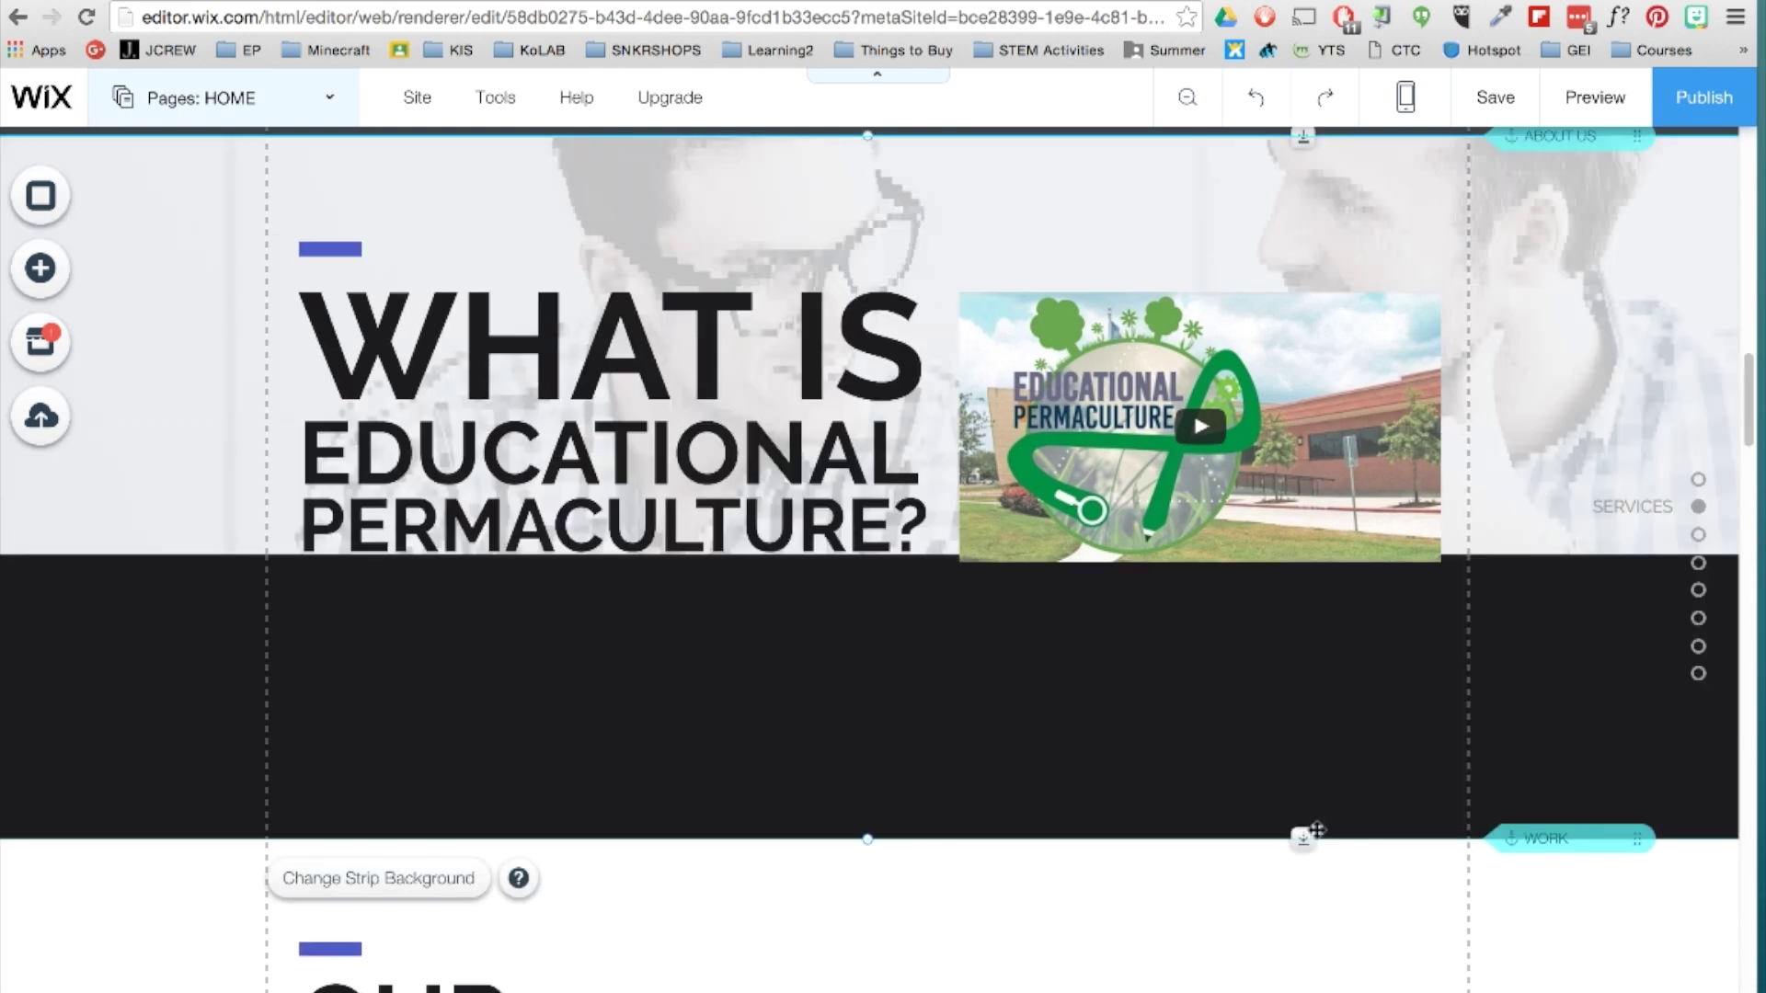
Multi-select the accent line, title and video and move them upward together.
click(332, 257)
shift+click(985, 299)
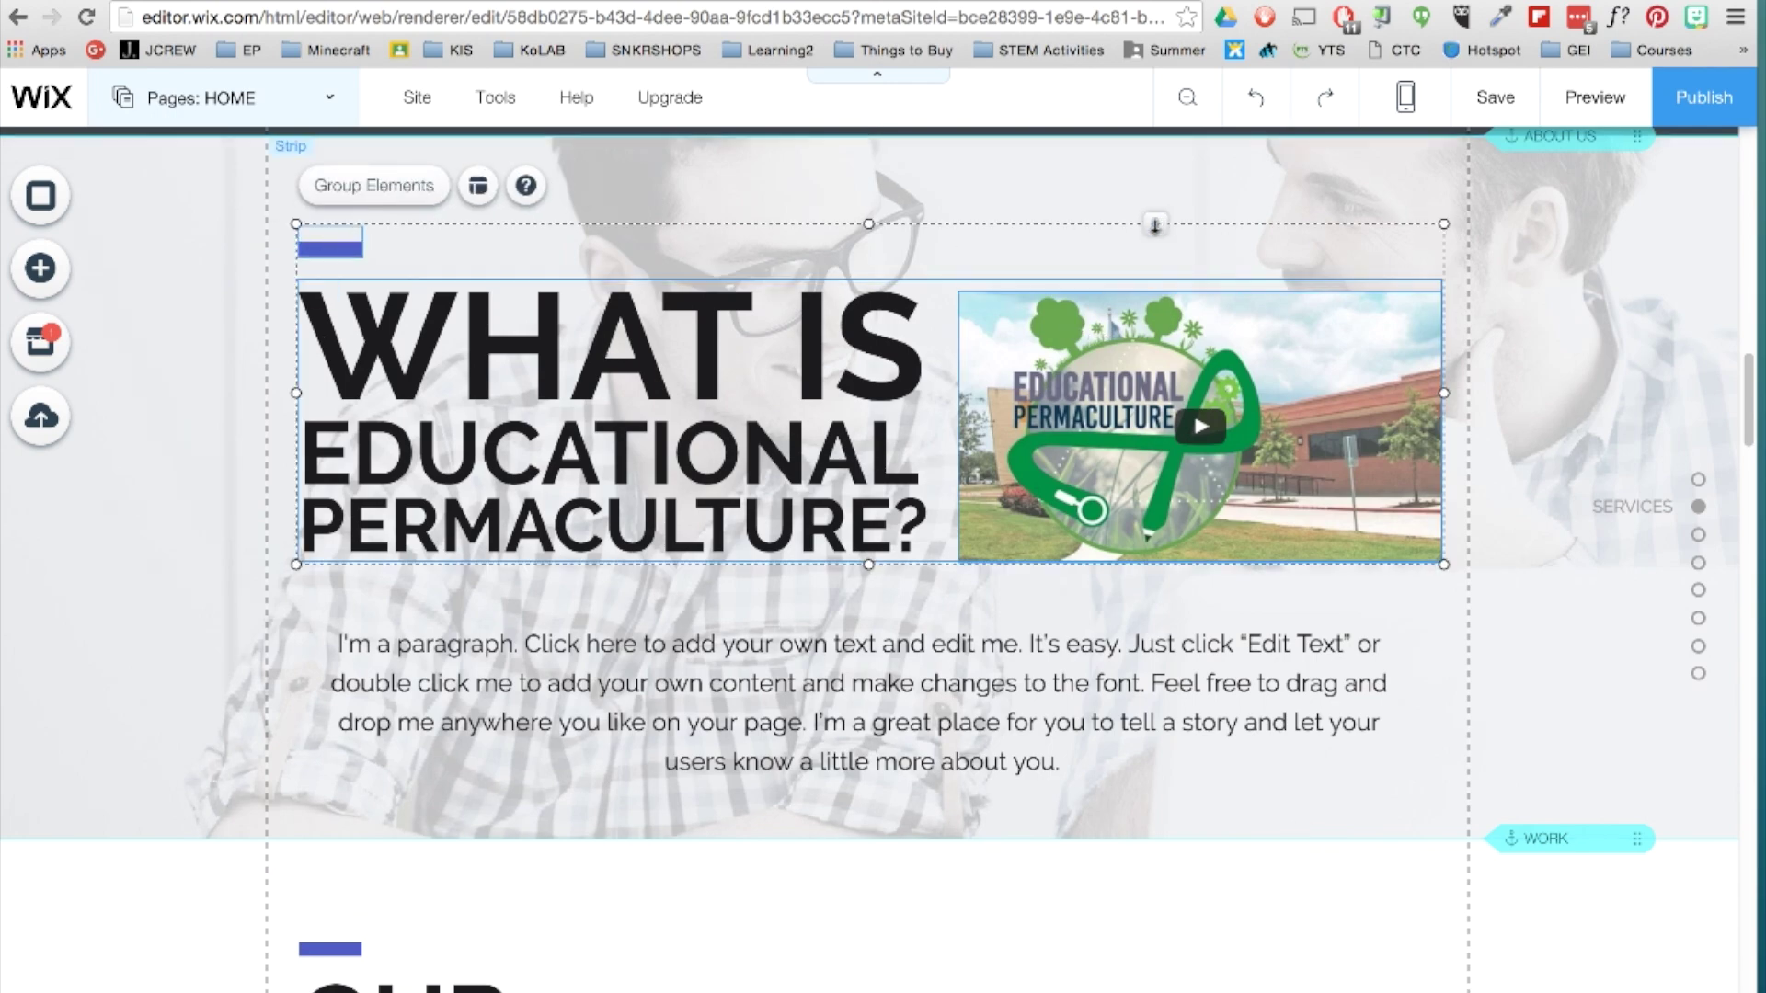
drag(1155, 224, 1157, 179)
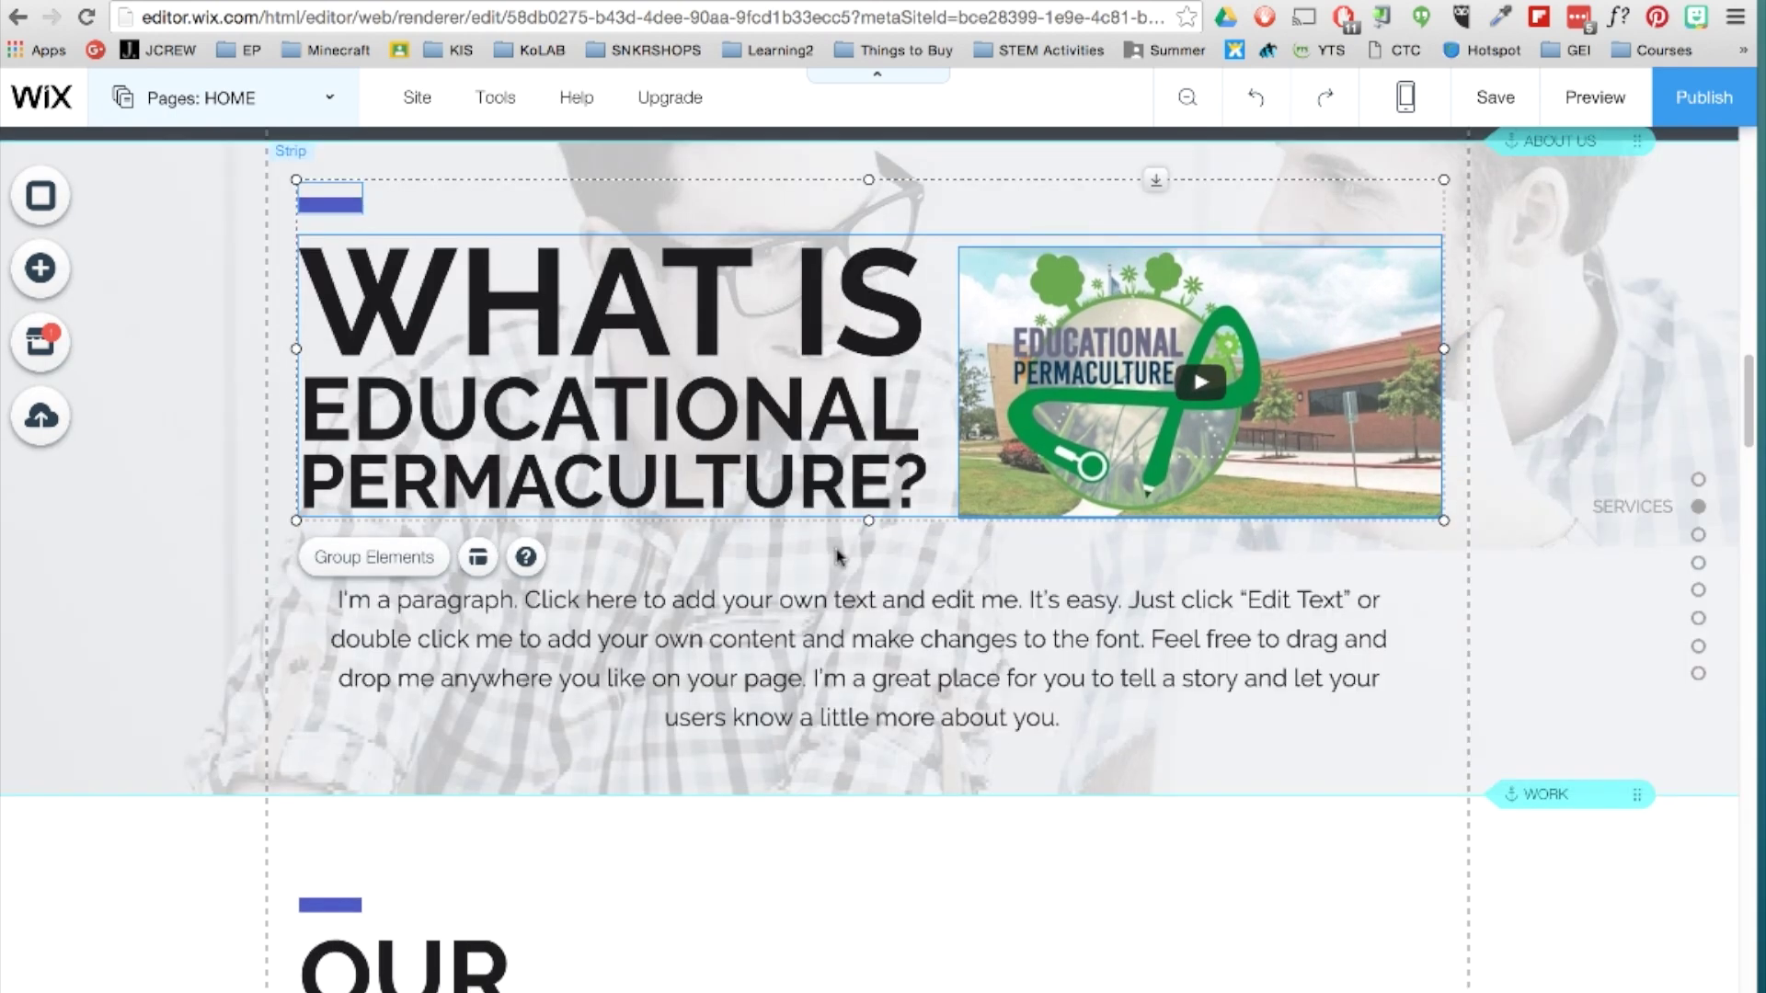
click(329, 103)
Rename the SERVICES page to SYSTEMS.
drag(124, 329, 138, 333)
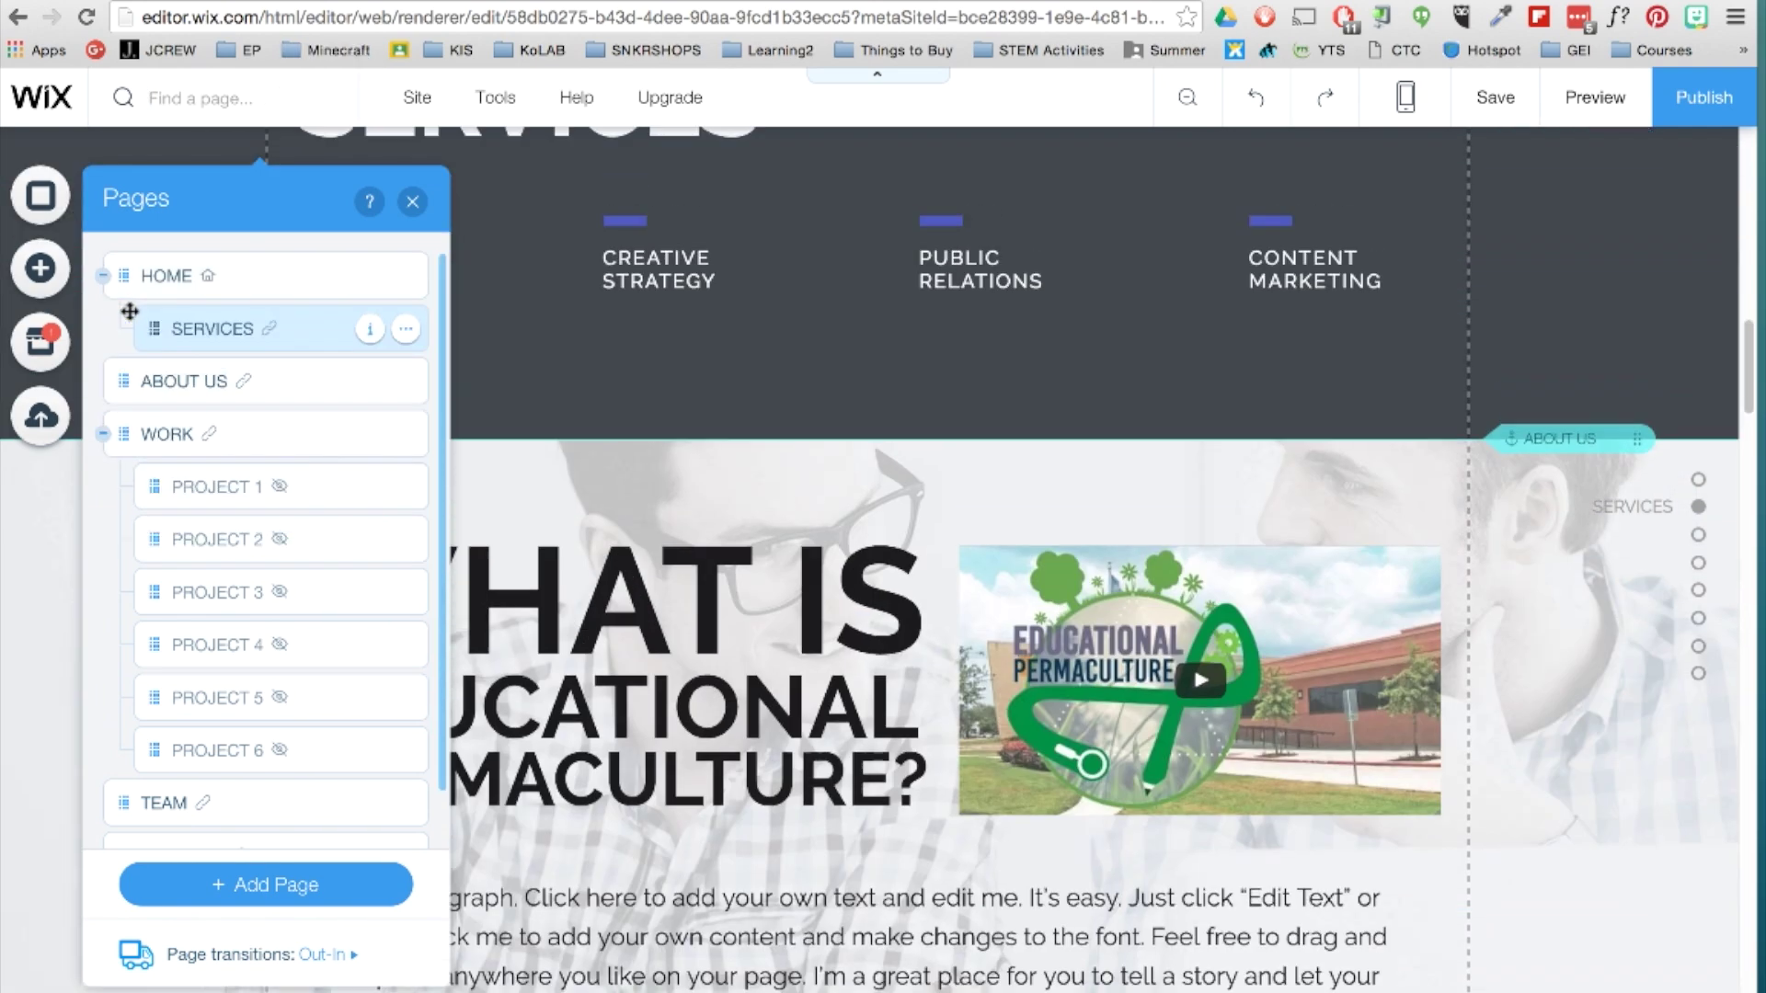
double_click(184, 336)
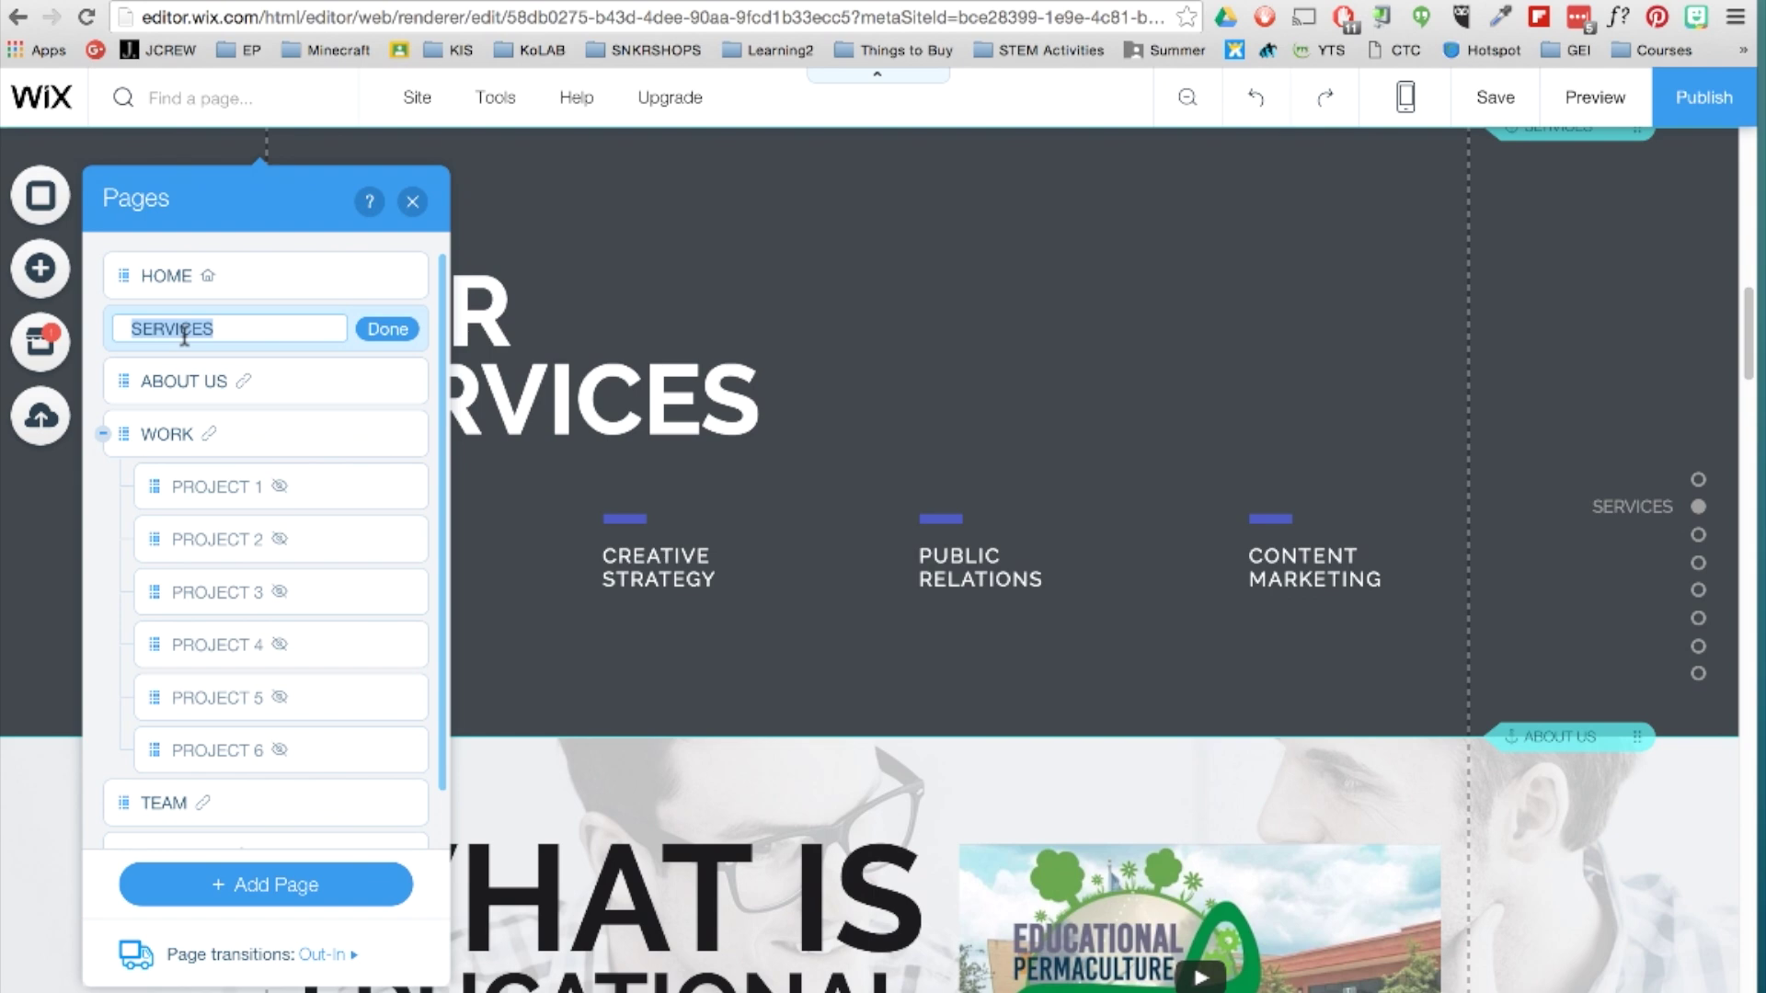
text(SYSTEMS)
click(408, 326)
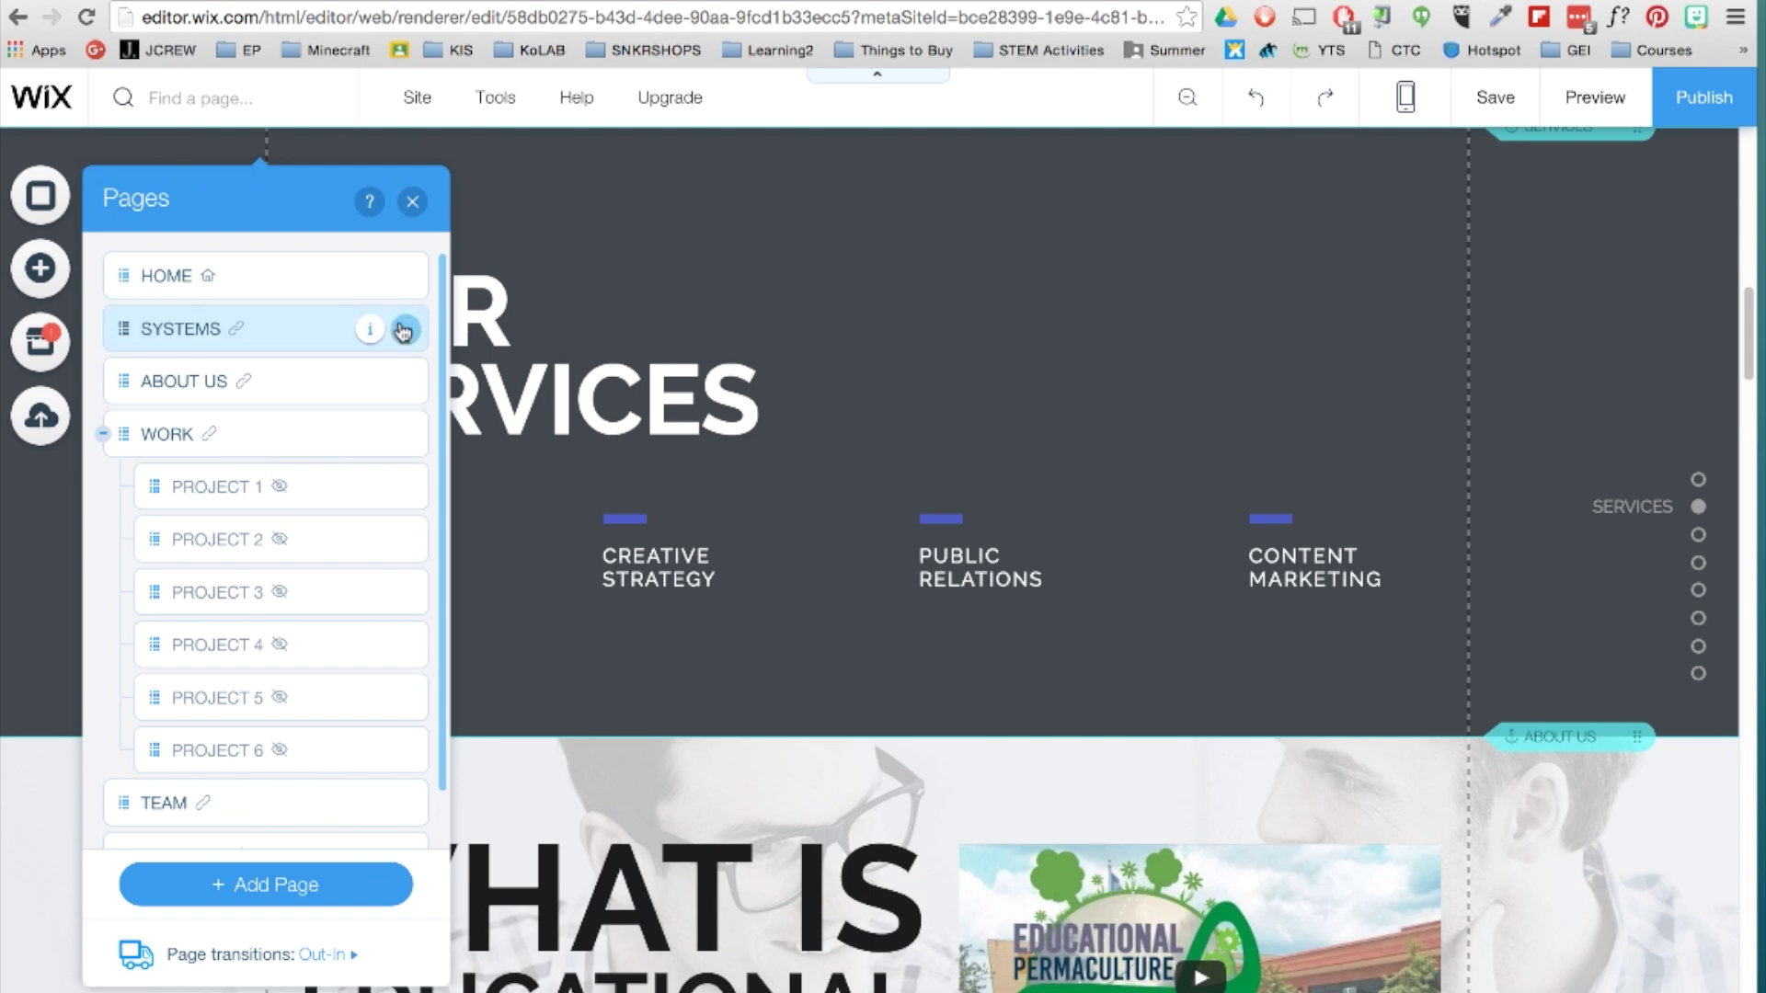
Add a new blank page named BLOG.
scroll(346, 670, down, 1)
click(348, 883)
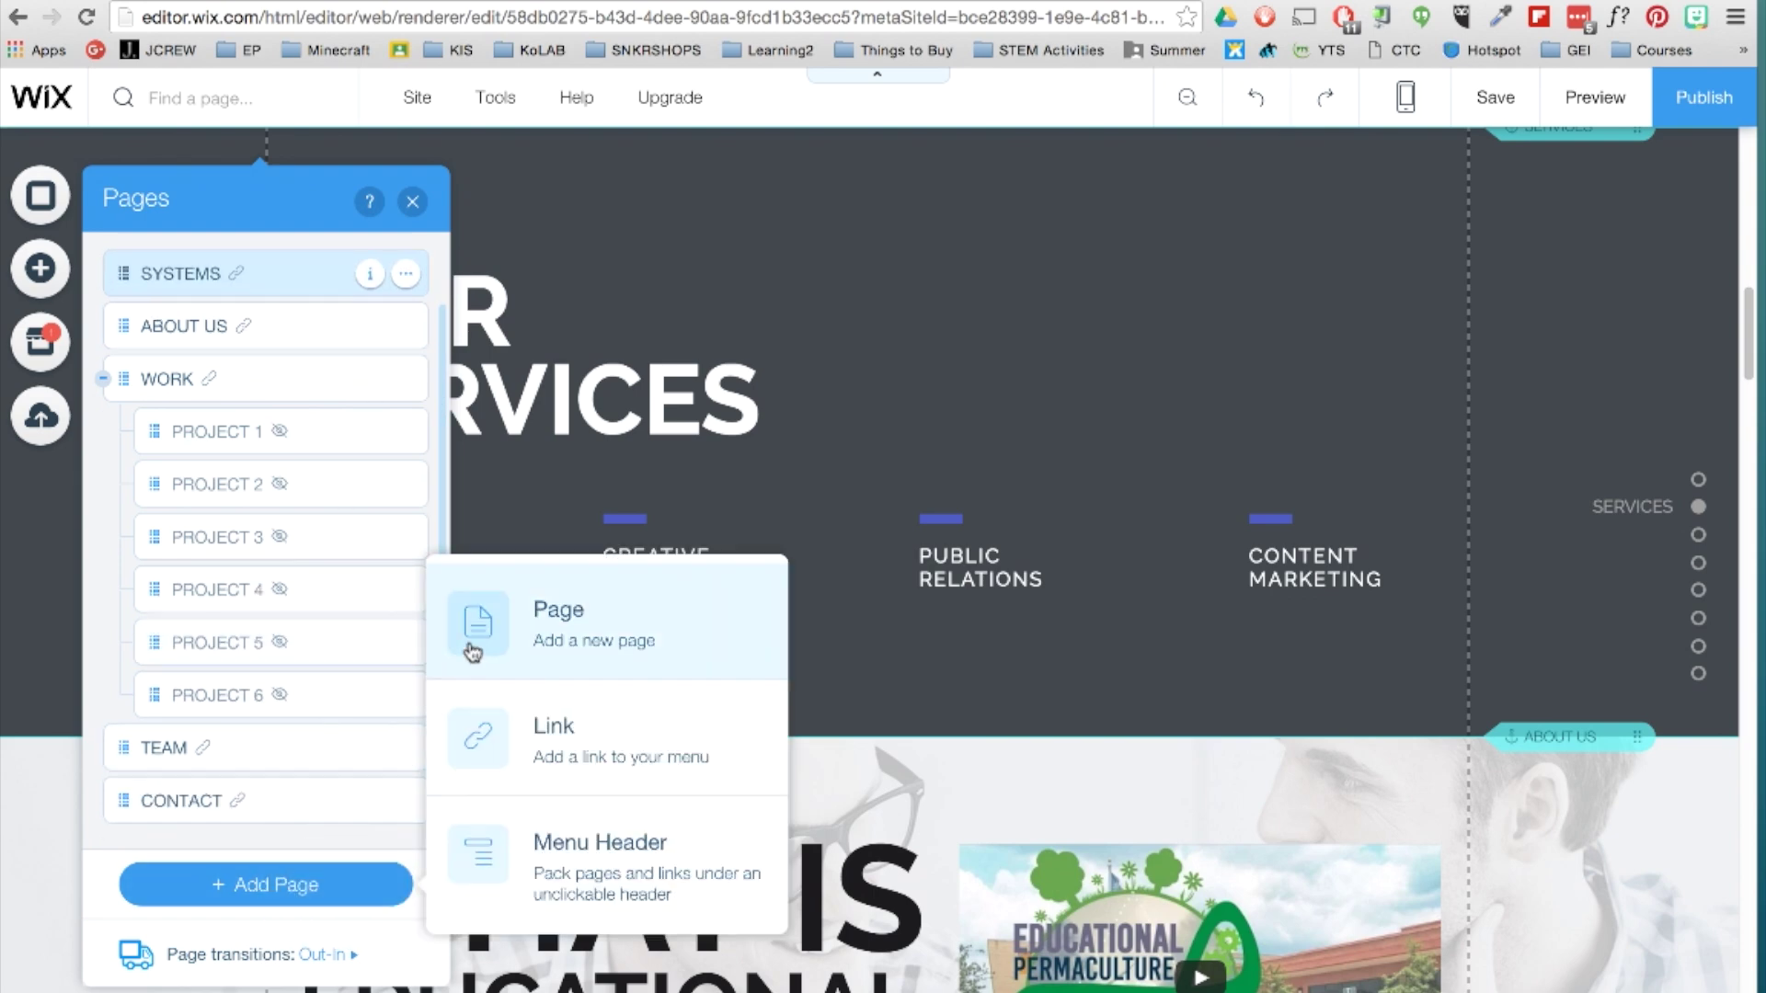
click(473, 634)
key(BackSpace)
text(BLOG)
key(Return)
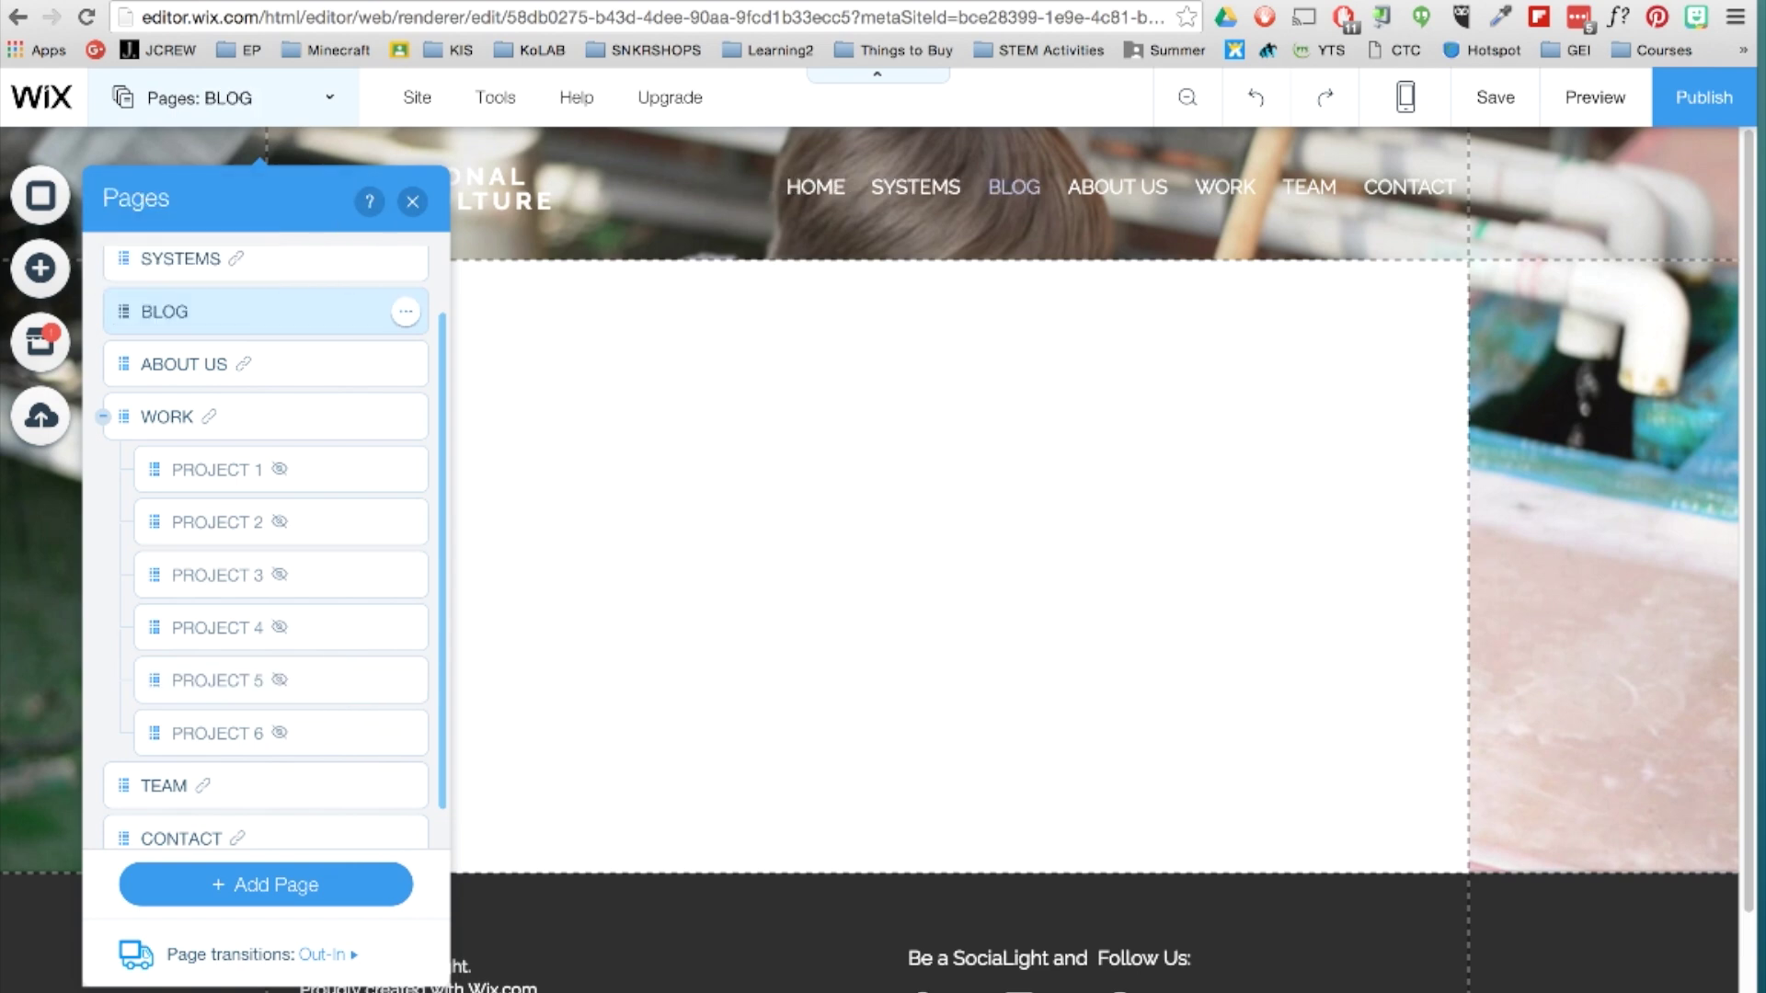
click(404, 314)
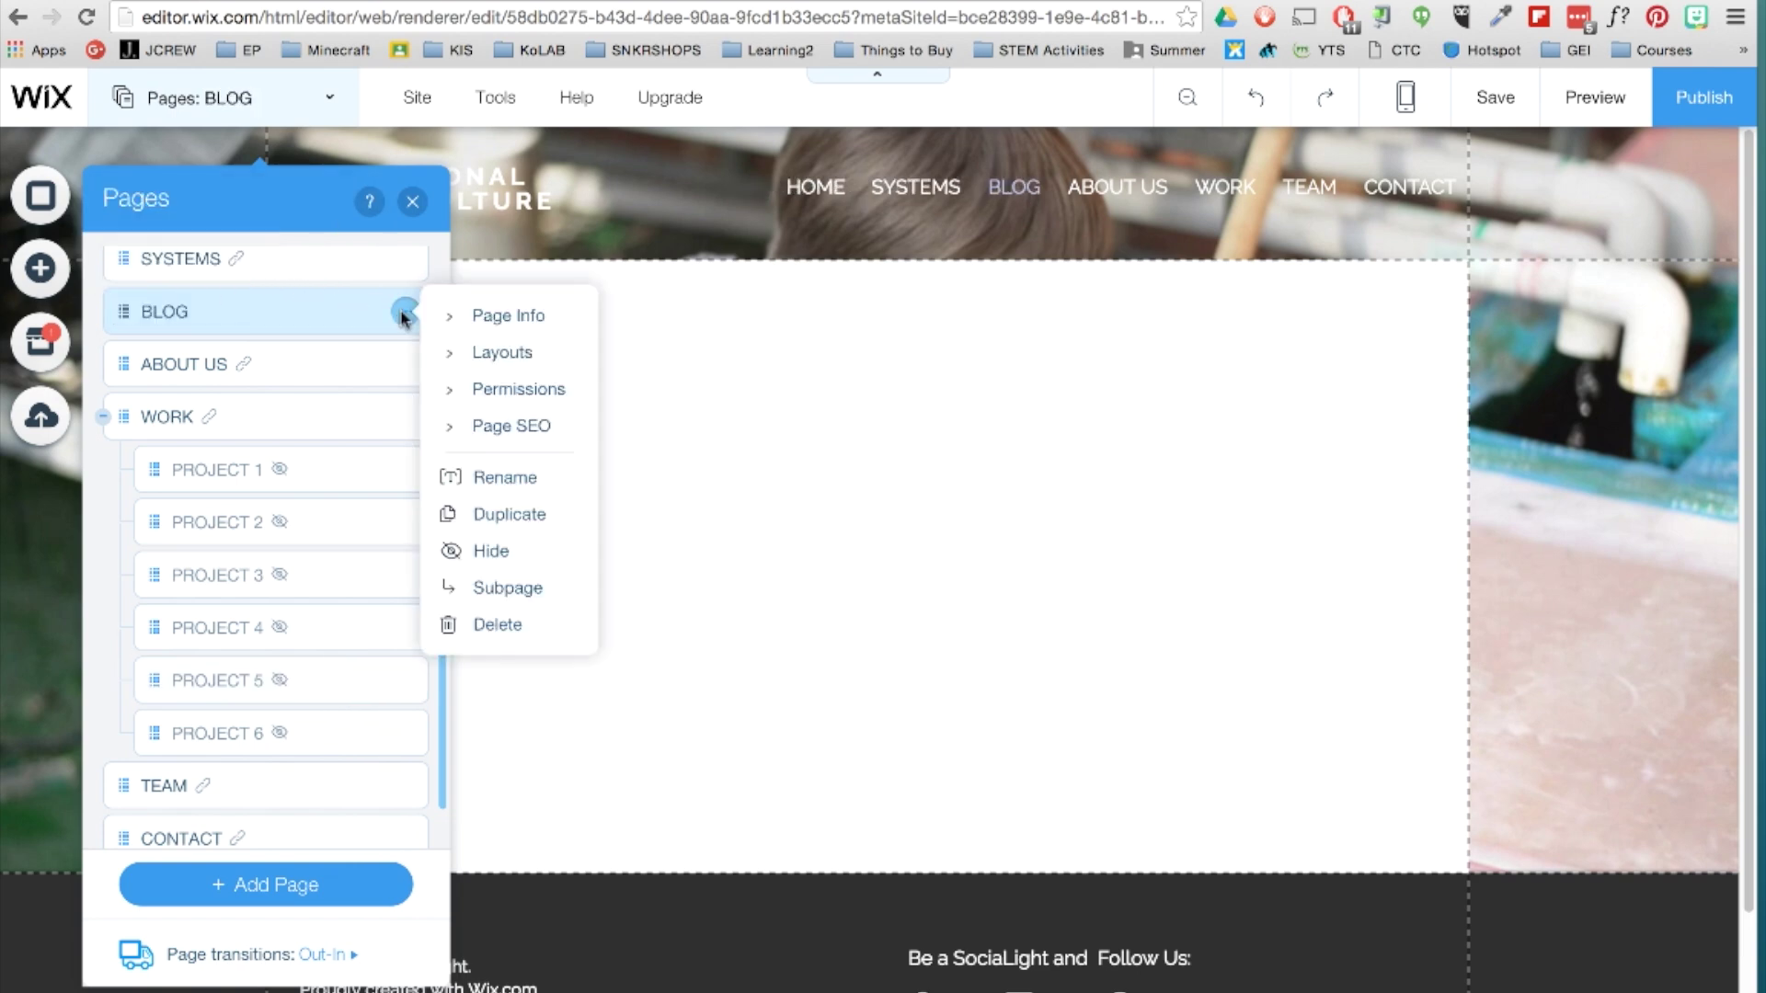
Review the BLOG page's Layouts, Permissions and SEO settings, then close them.
click(460, 315)
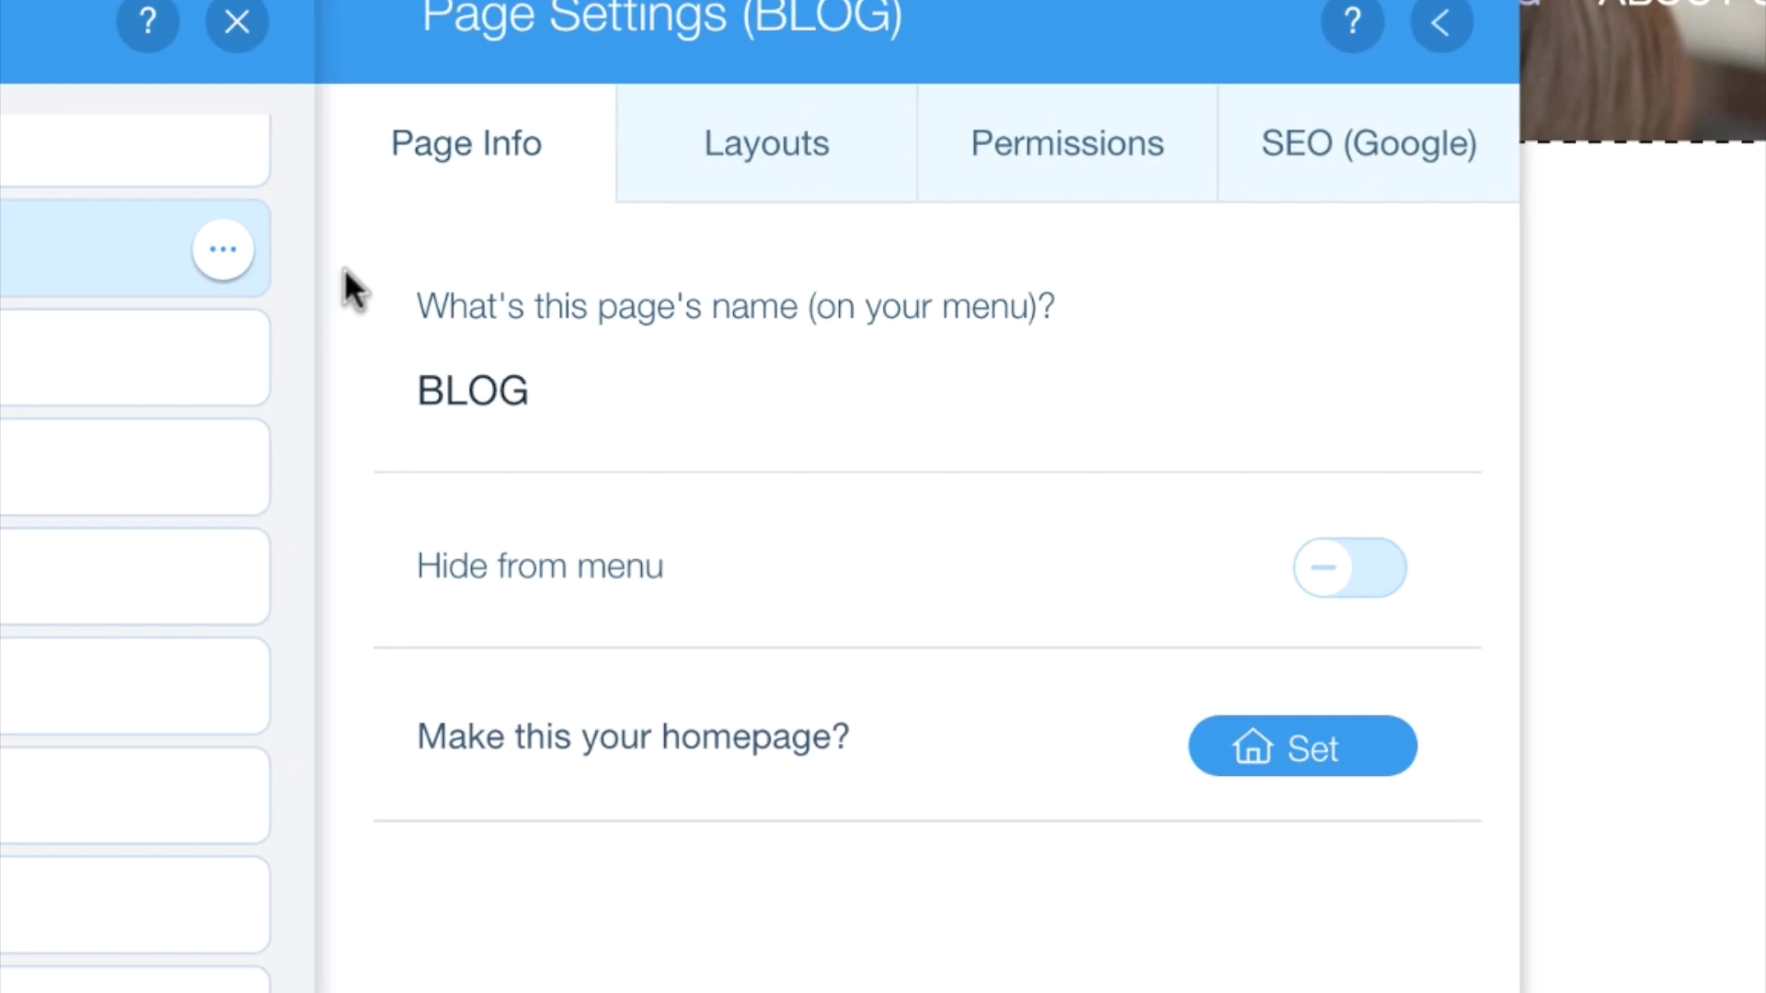
click(750, 184)
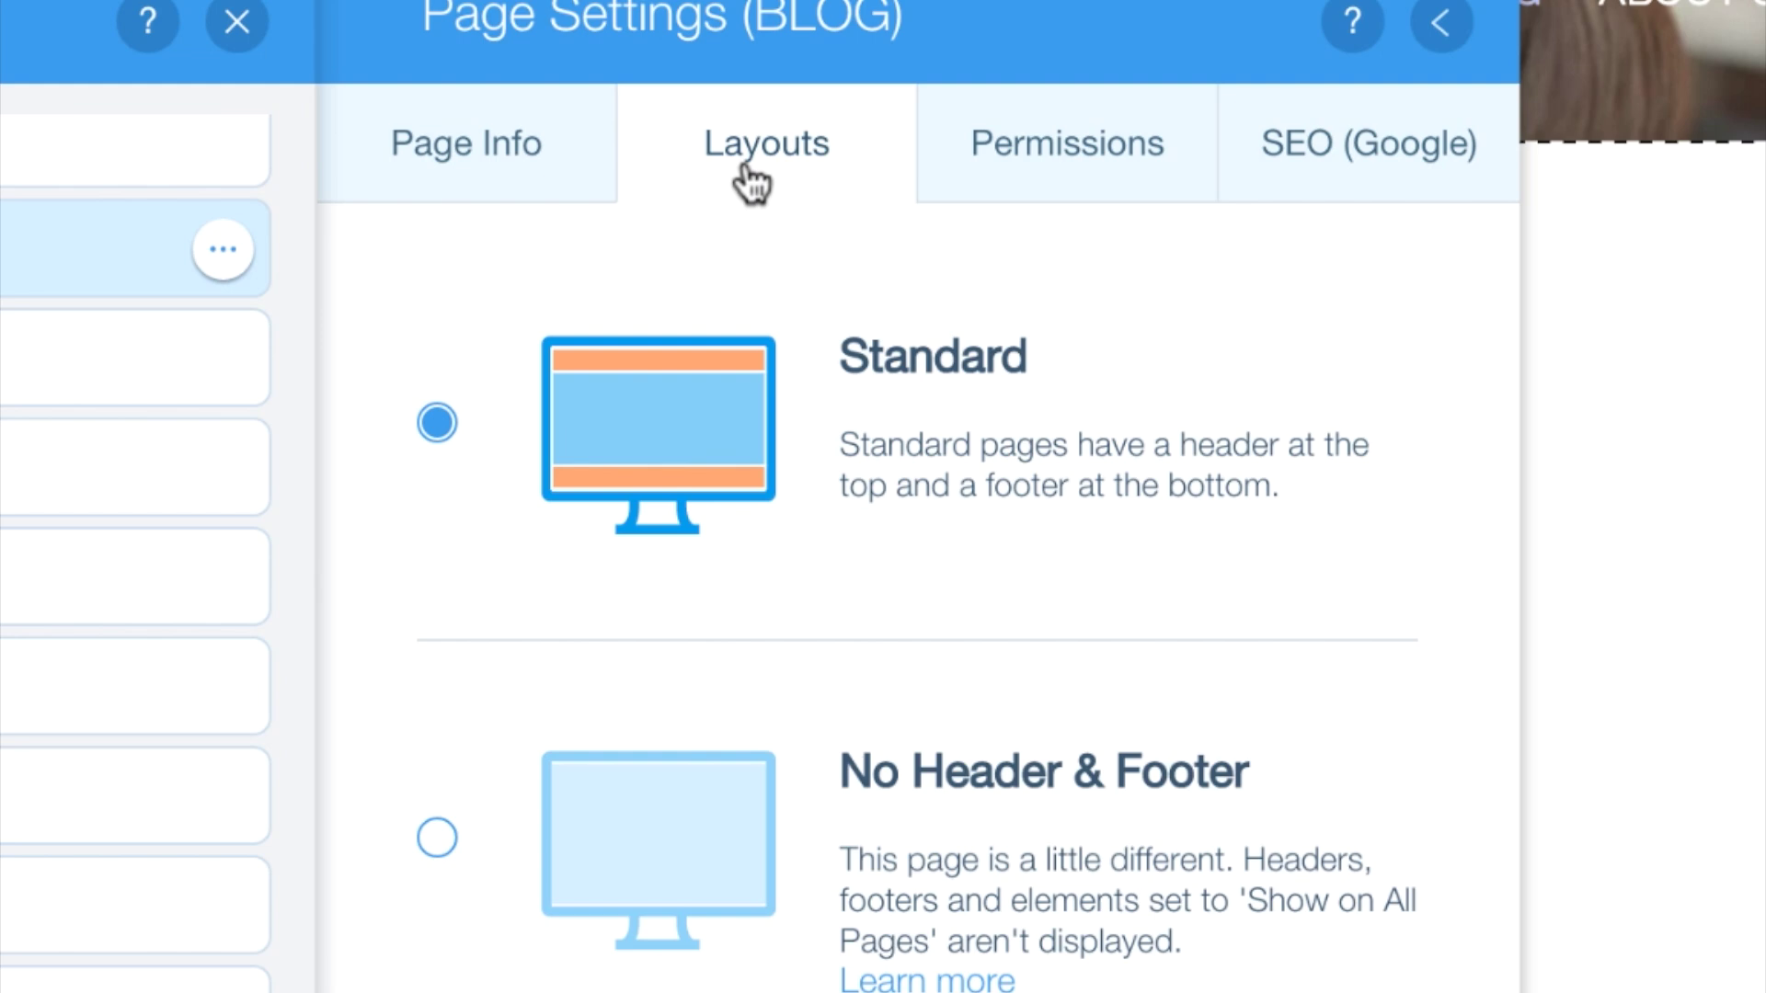
click(1176, 170)
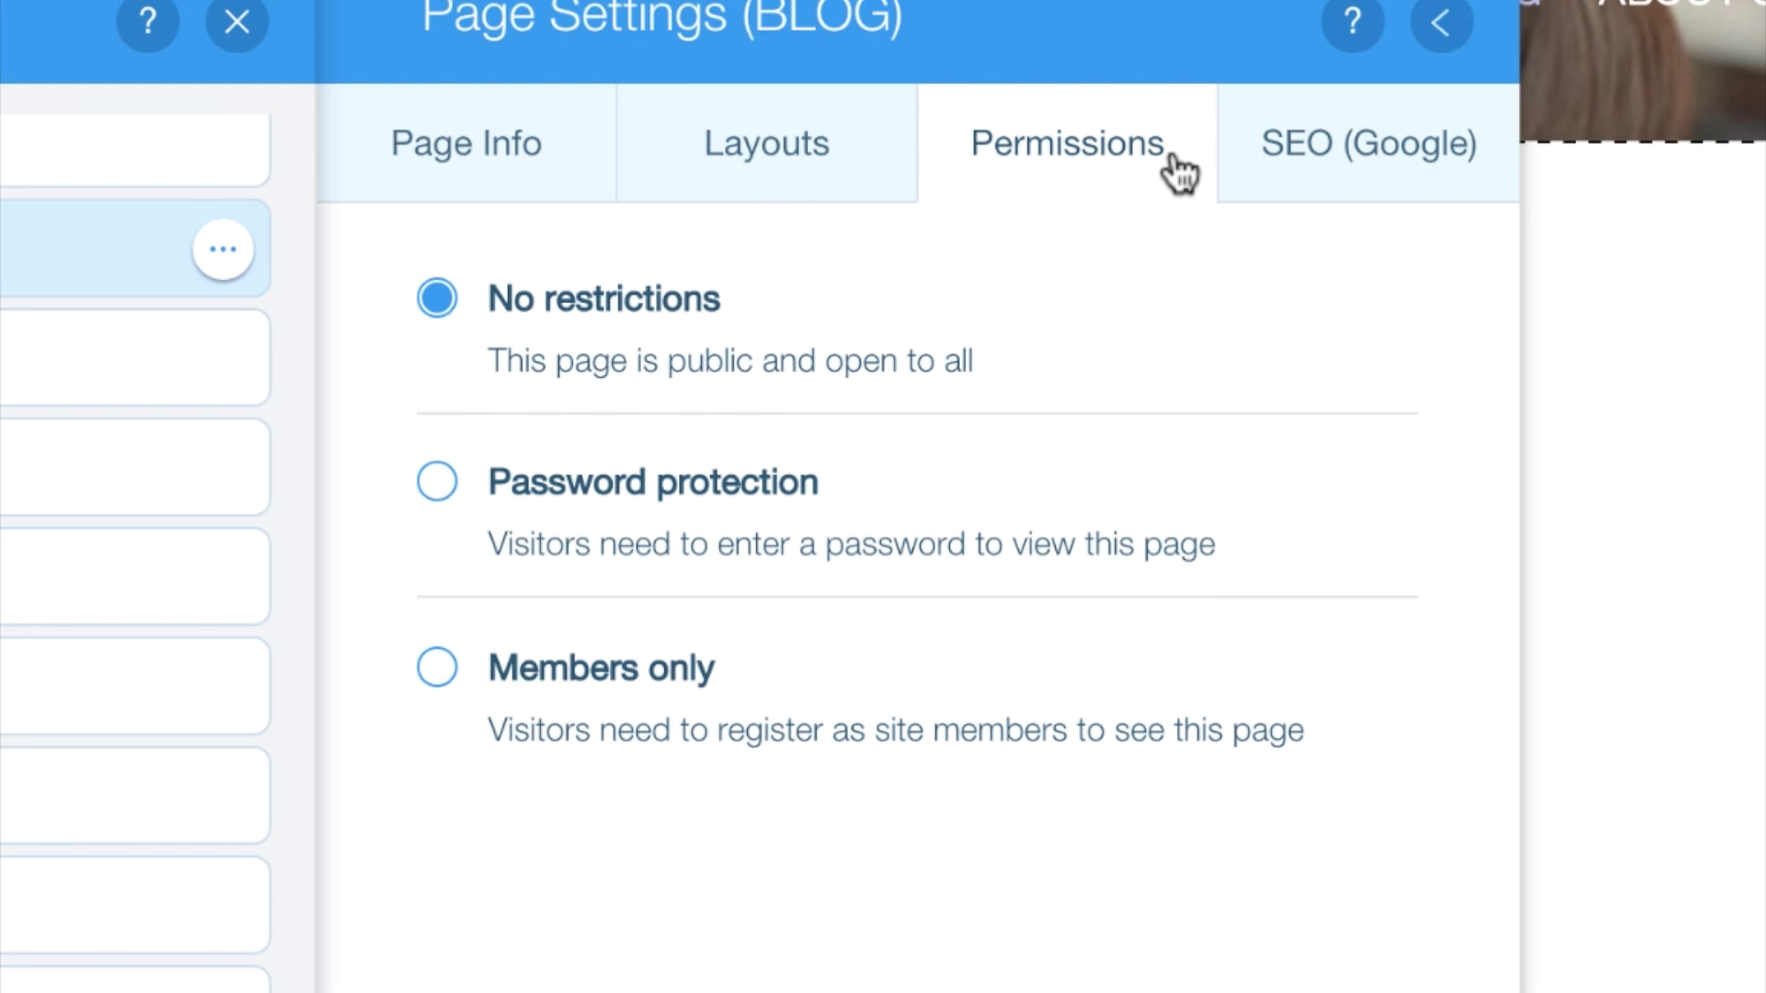
click(1476, 187)
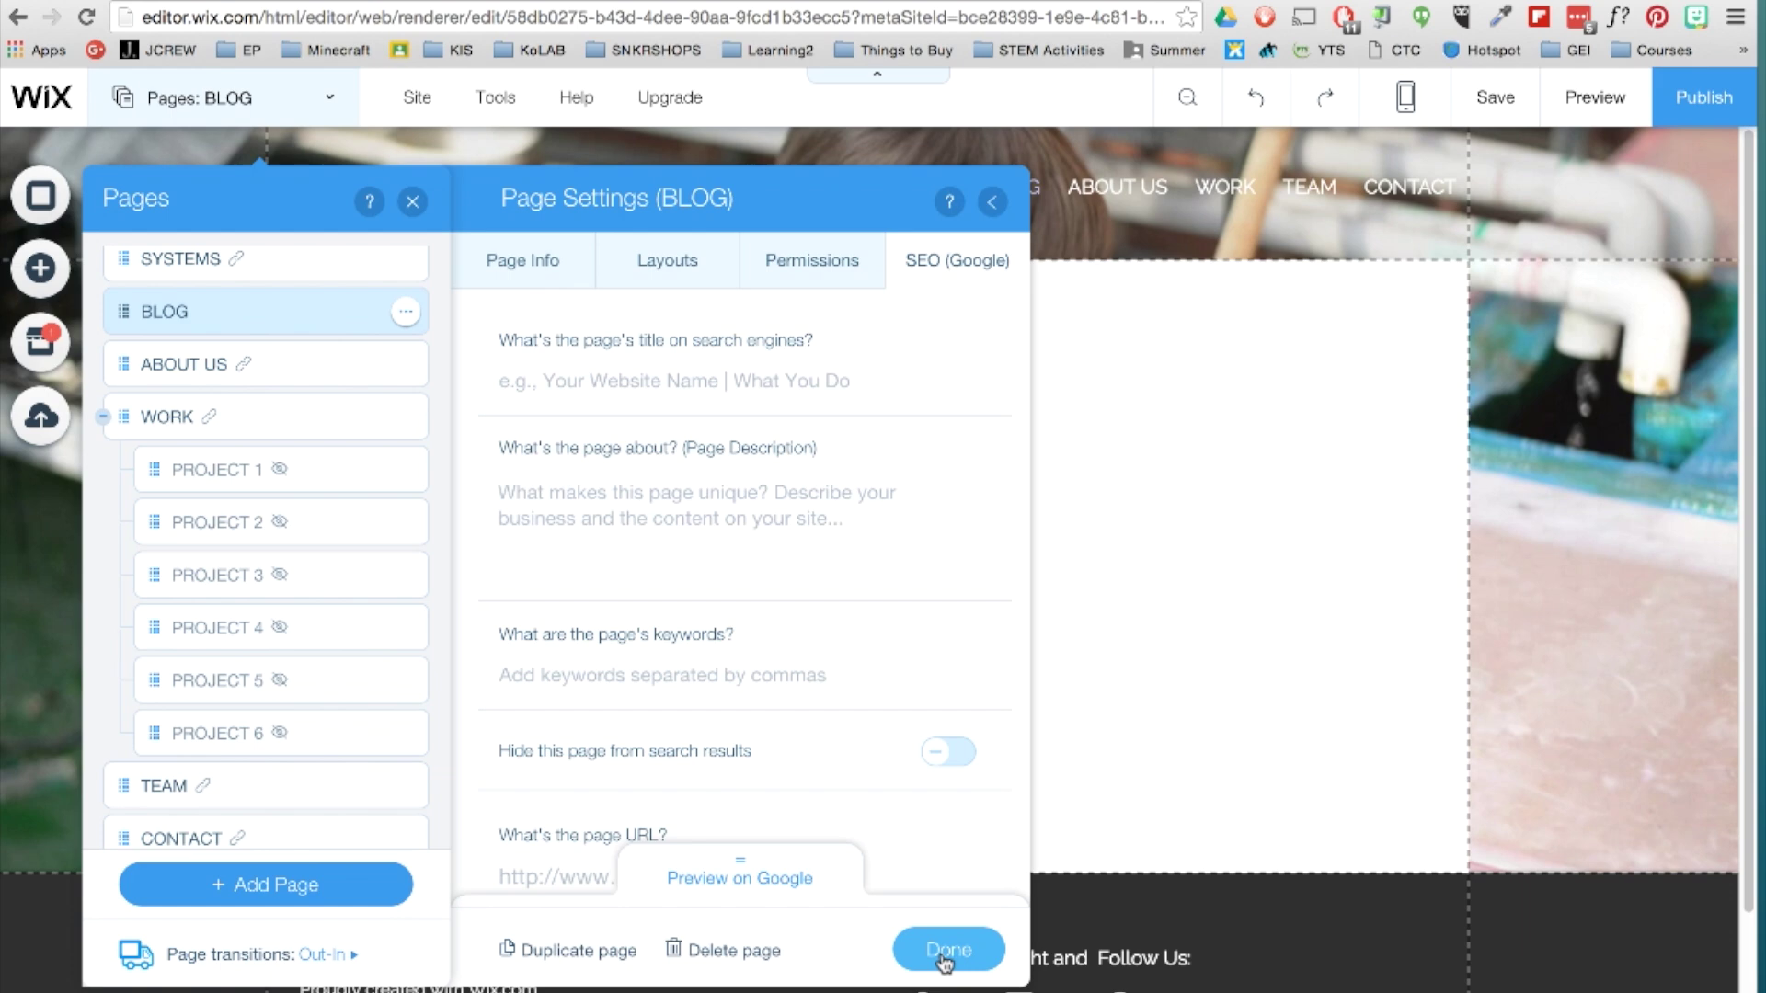
click(947, 956)
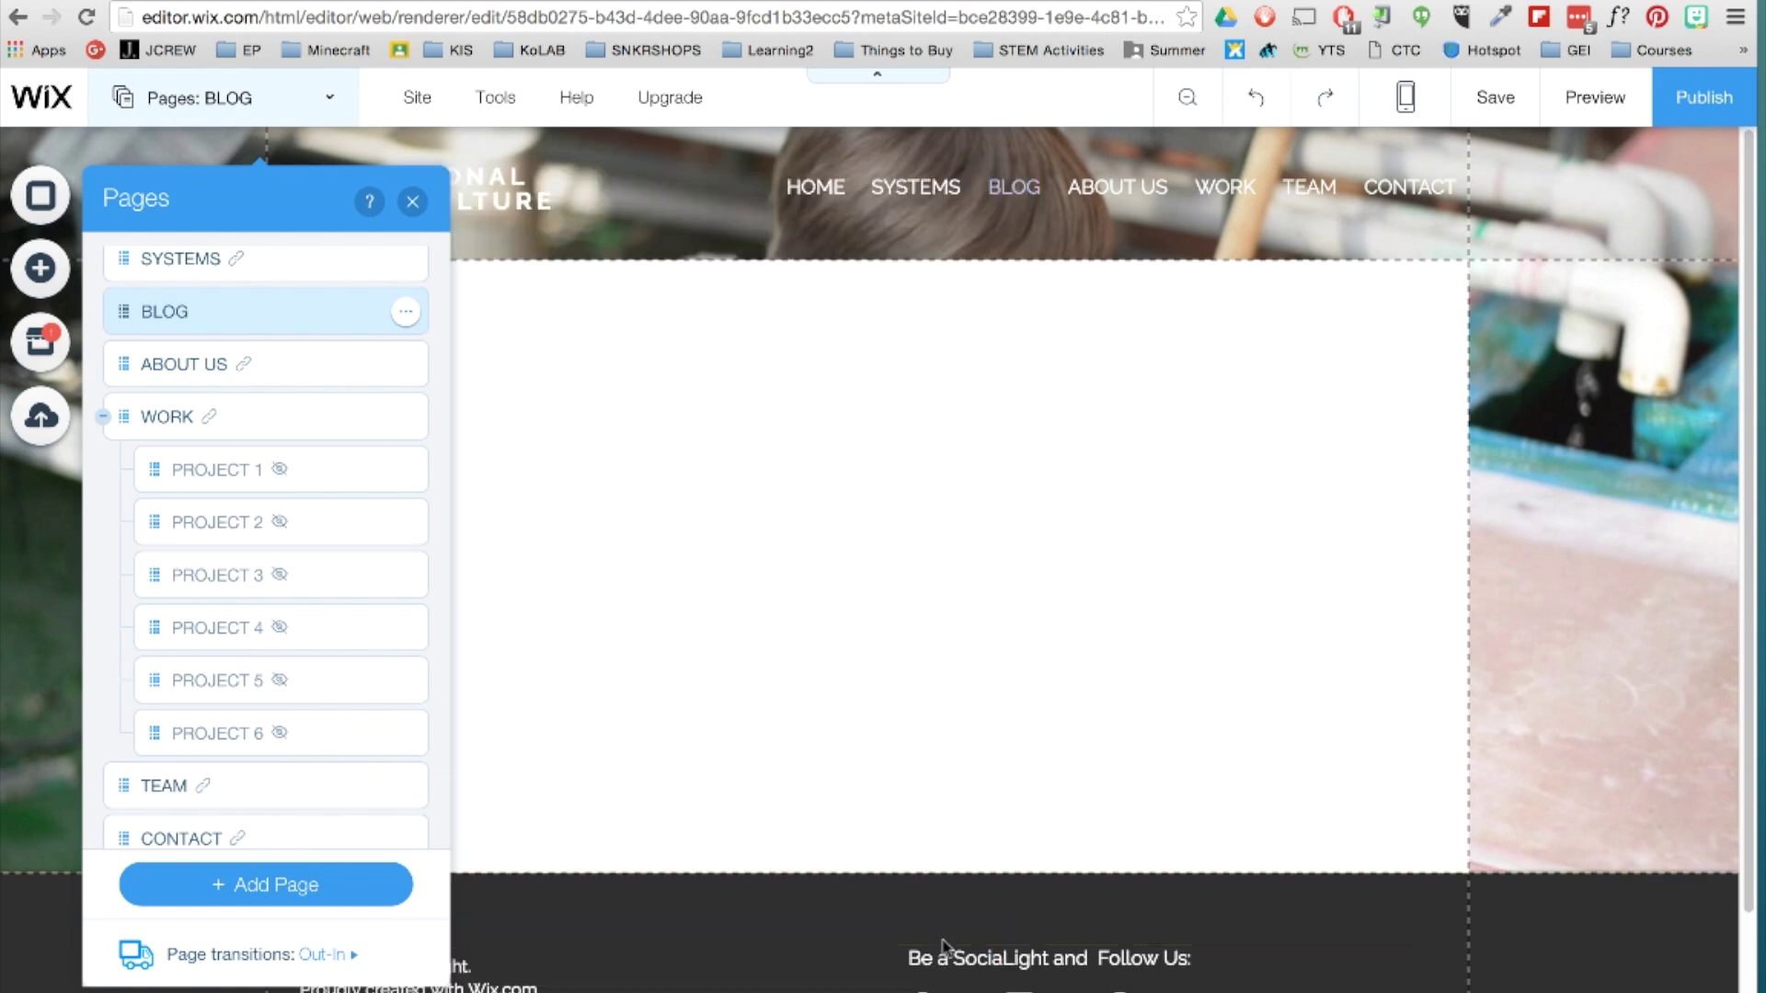
Drag BLOG below WORK and its projects in the Pages list.
click(295, 98)
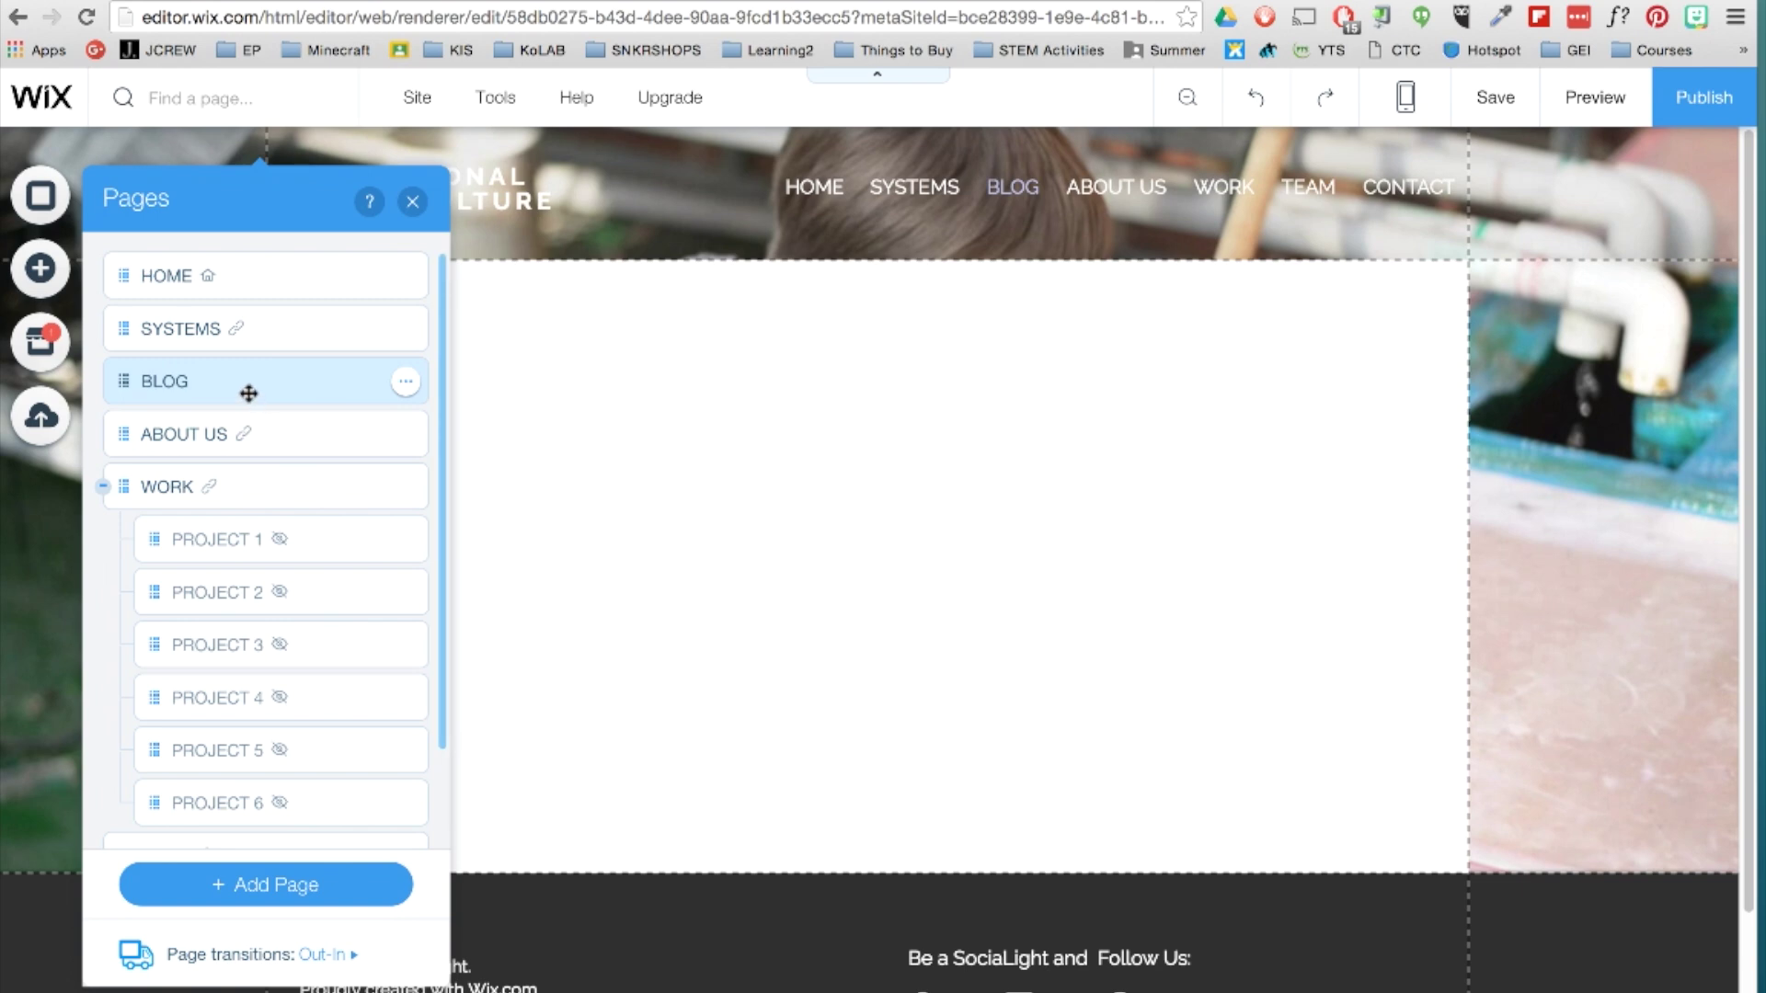
drag(142, 381, 167, 672)
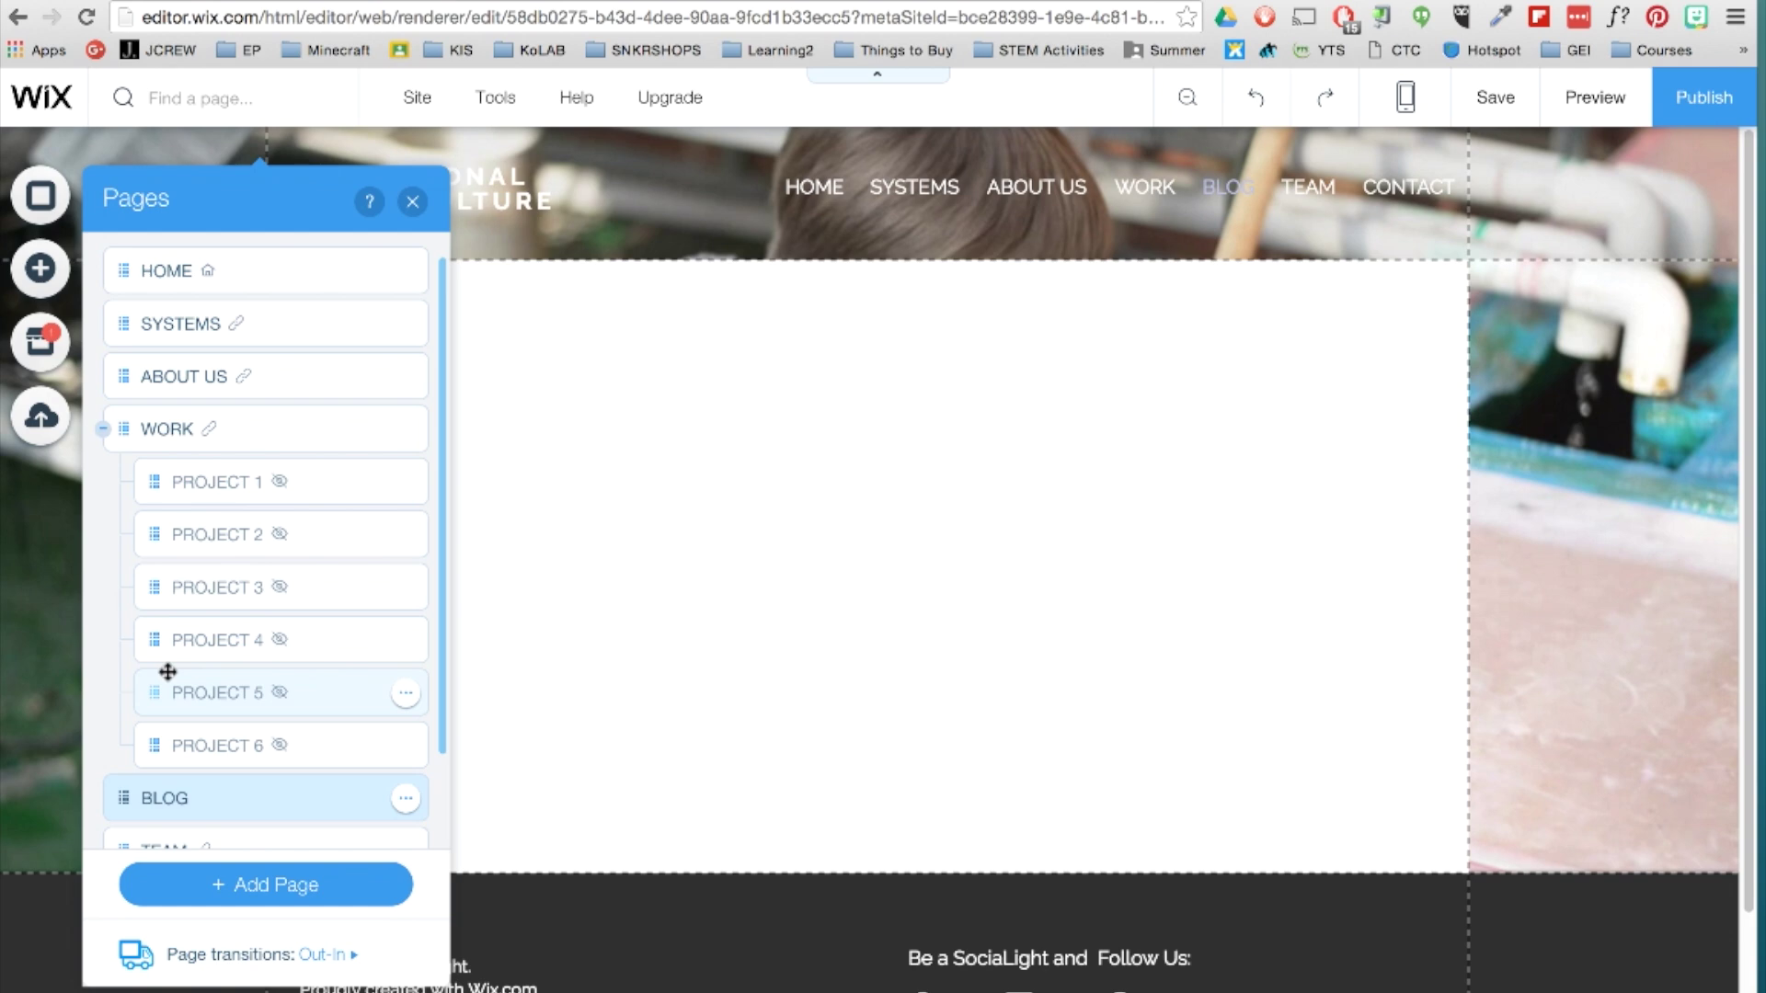
click(40, 268)
Place a blog post list layout on the BLOG page.
mouse_move(127, 710)
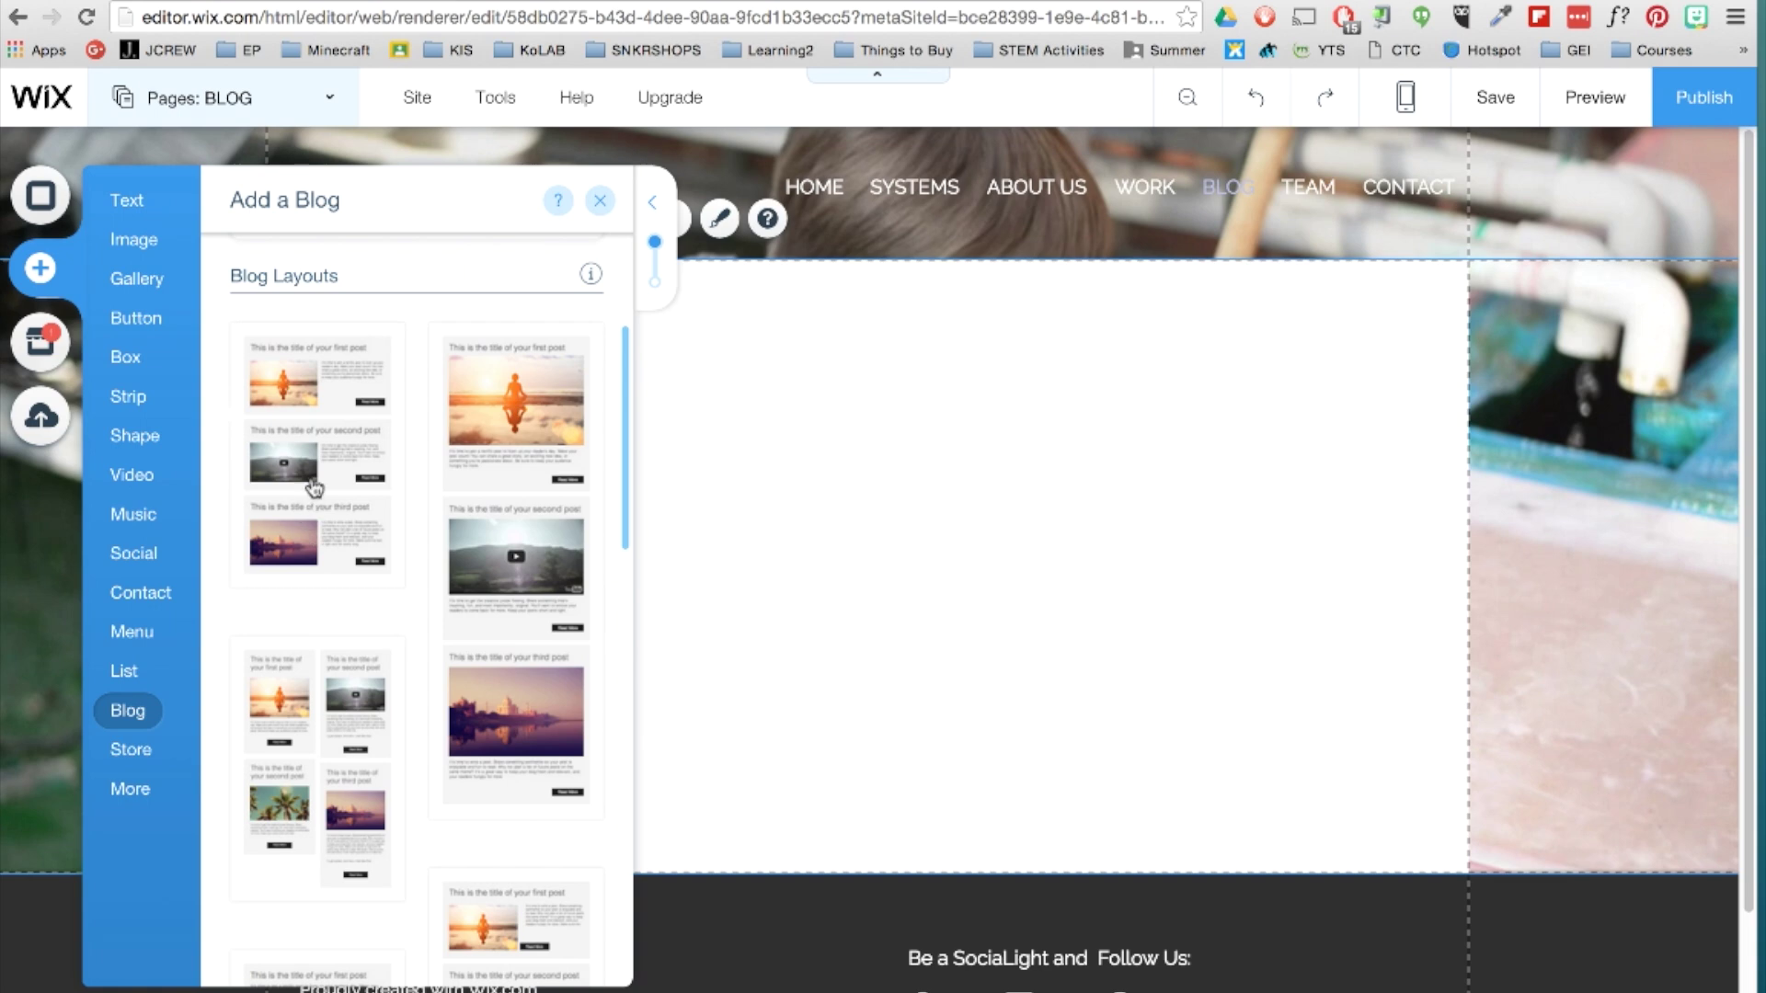
drag(314, 487, 946, 532)
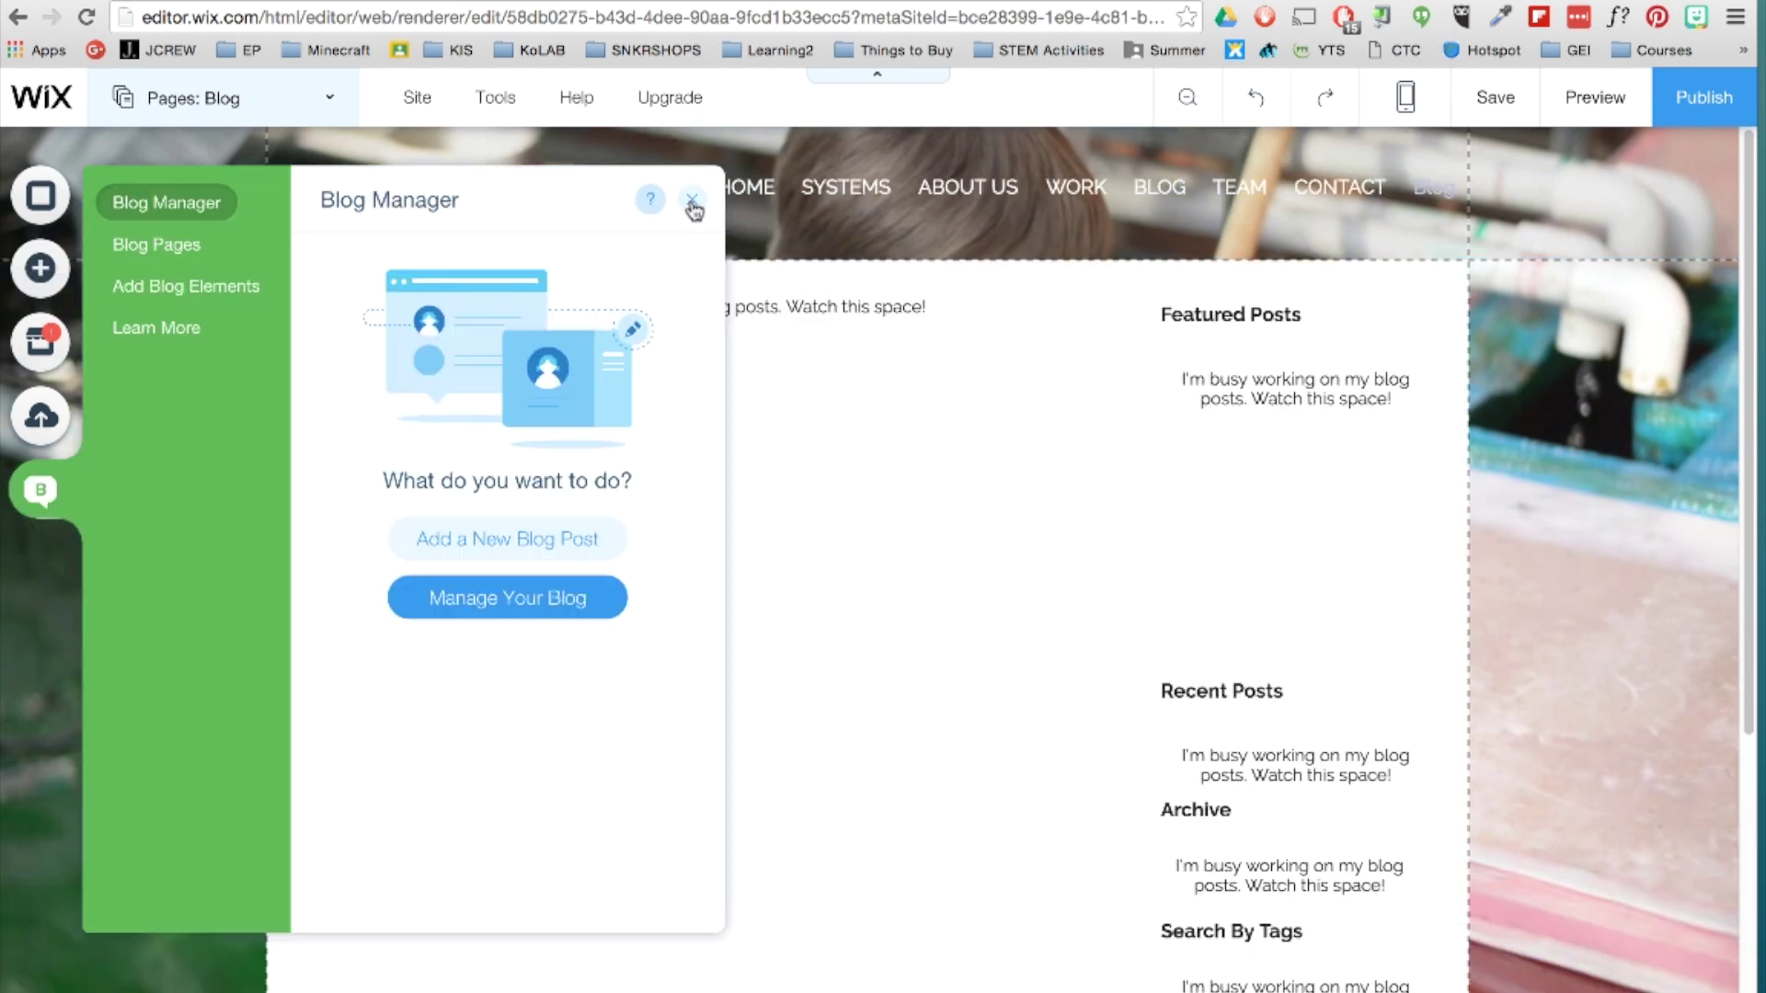
click(580, 611)
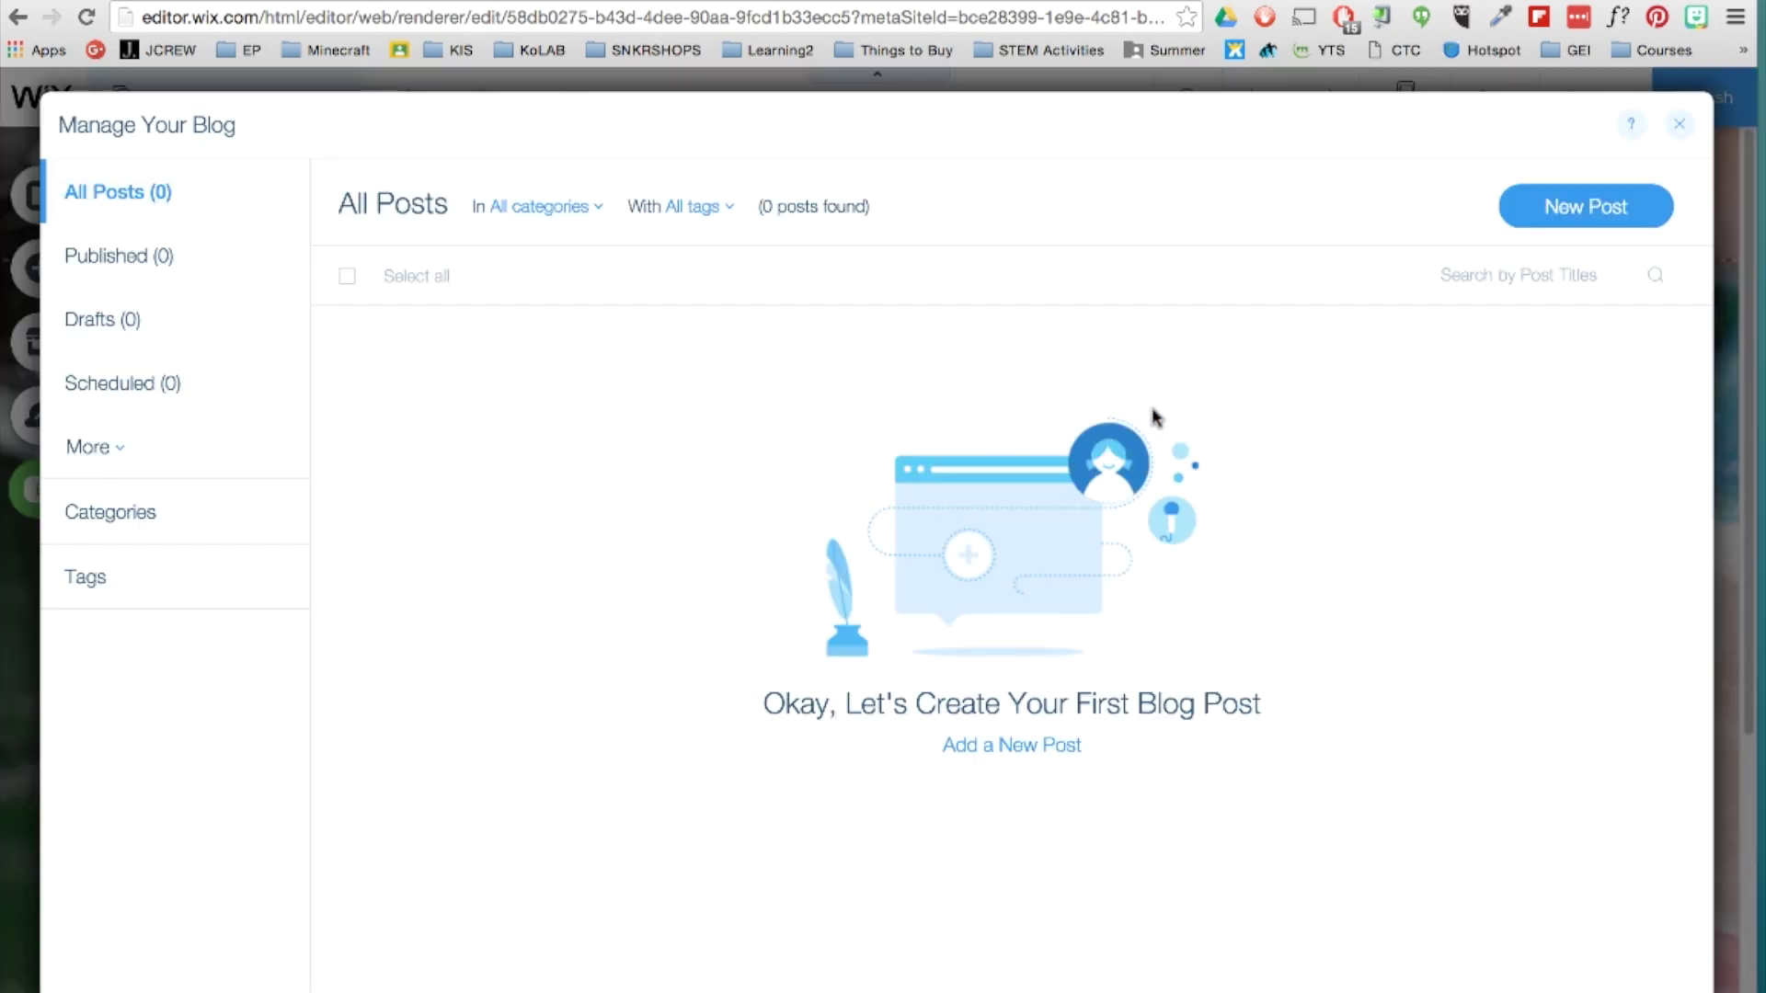
Publish a new post titled WELCOME! with the author's name and a lake image.
click(1646, 230)
text(WELCOME!)
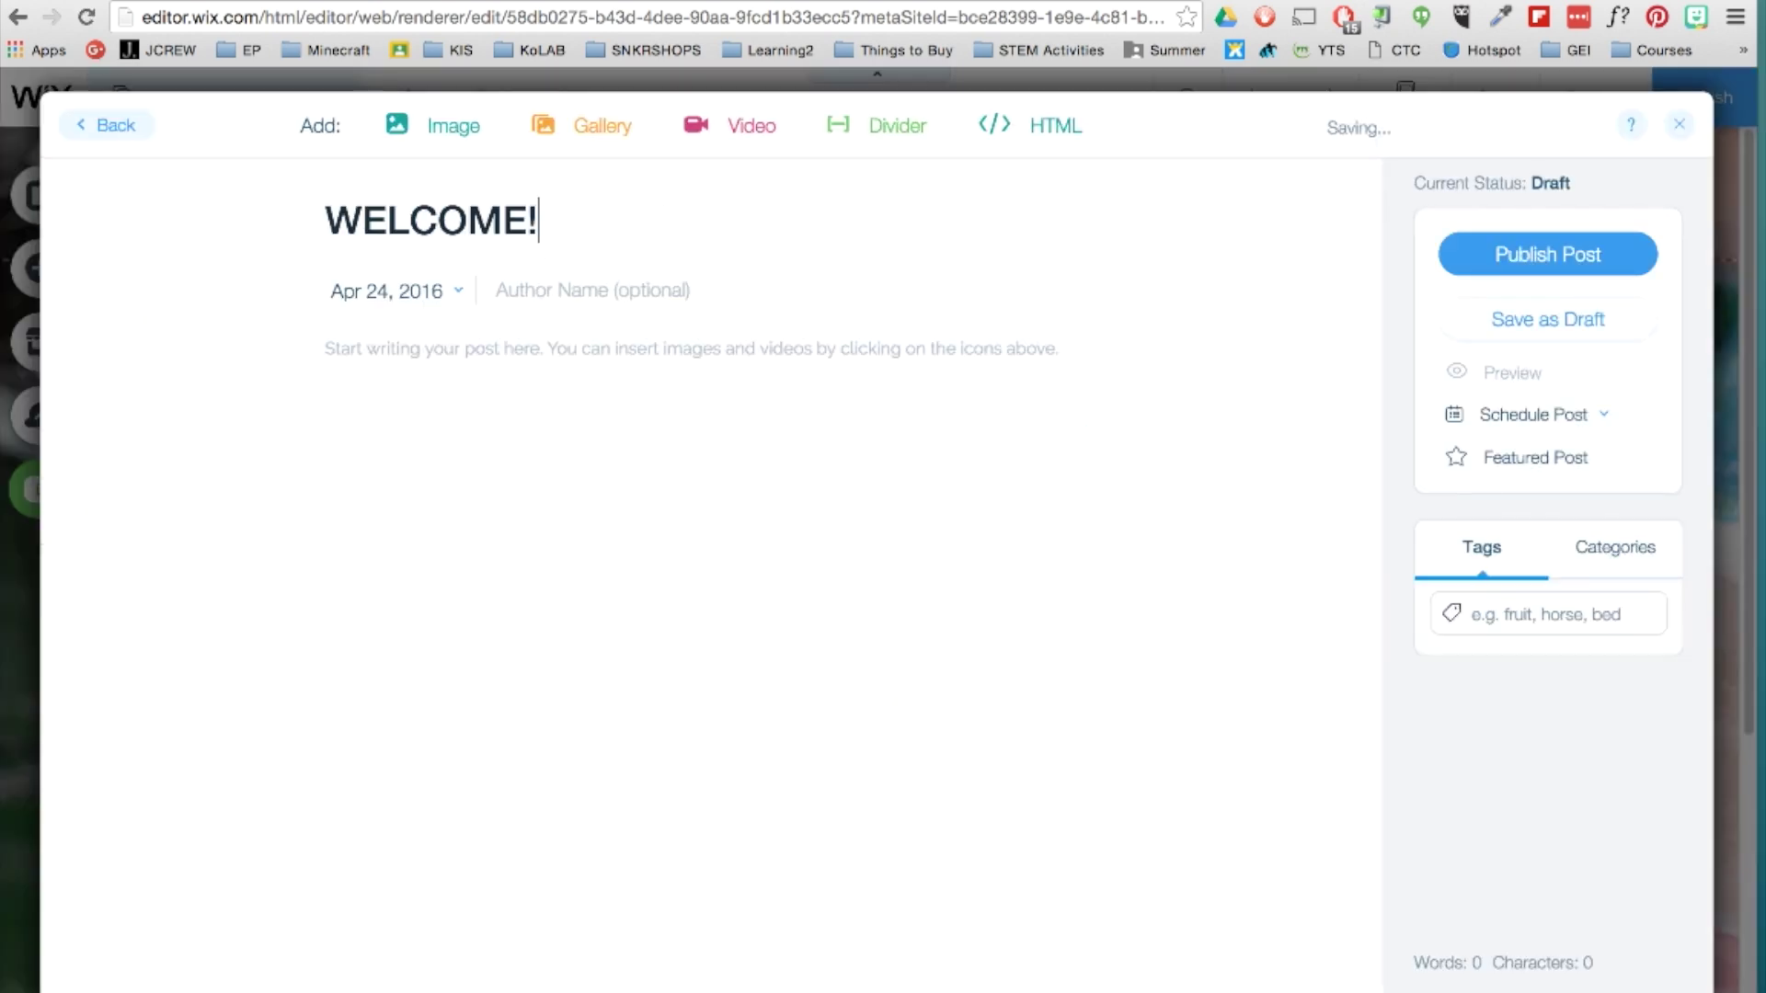
click(515, 290)
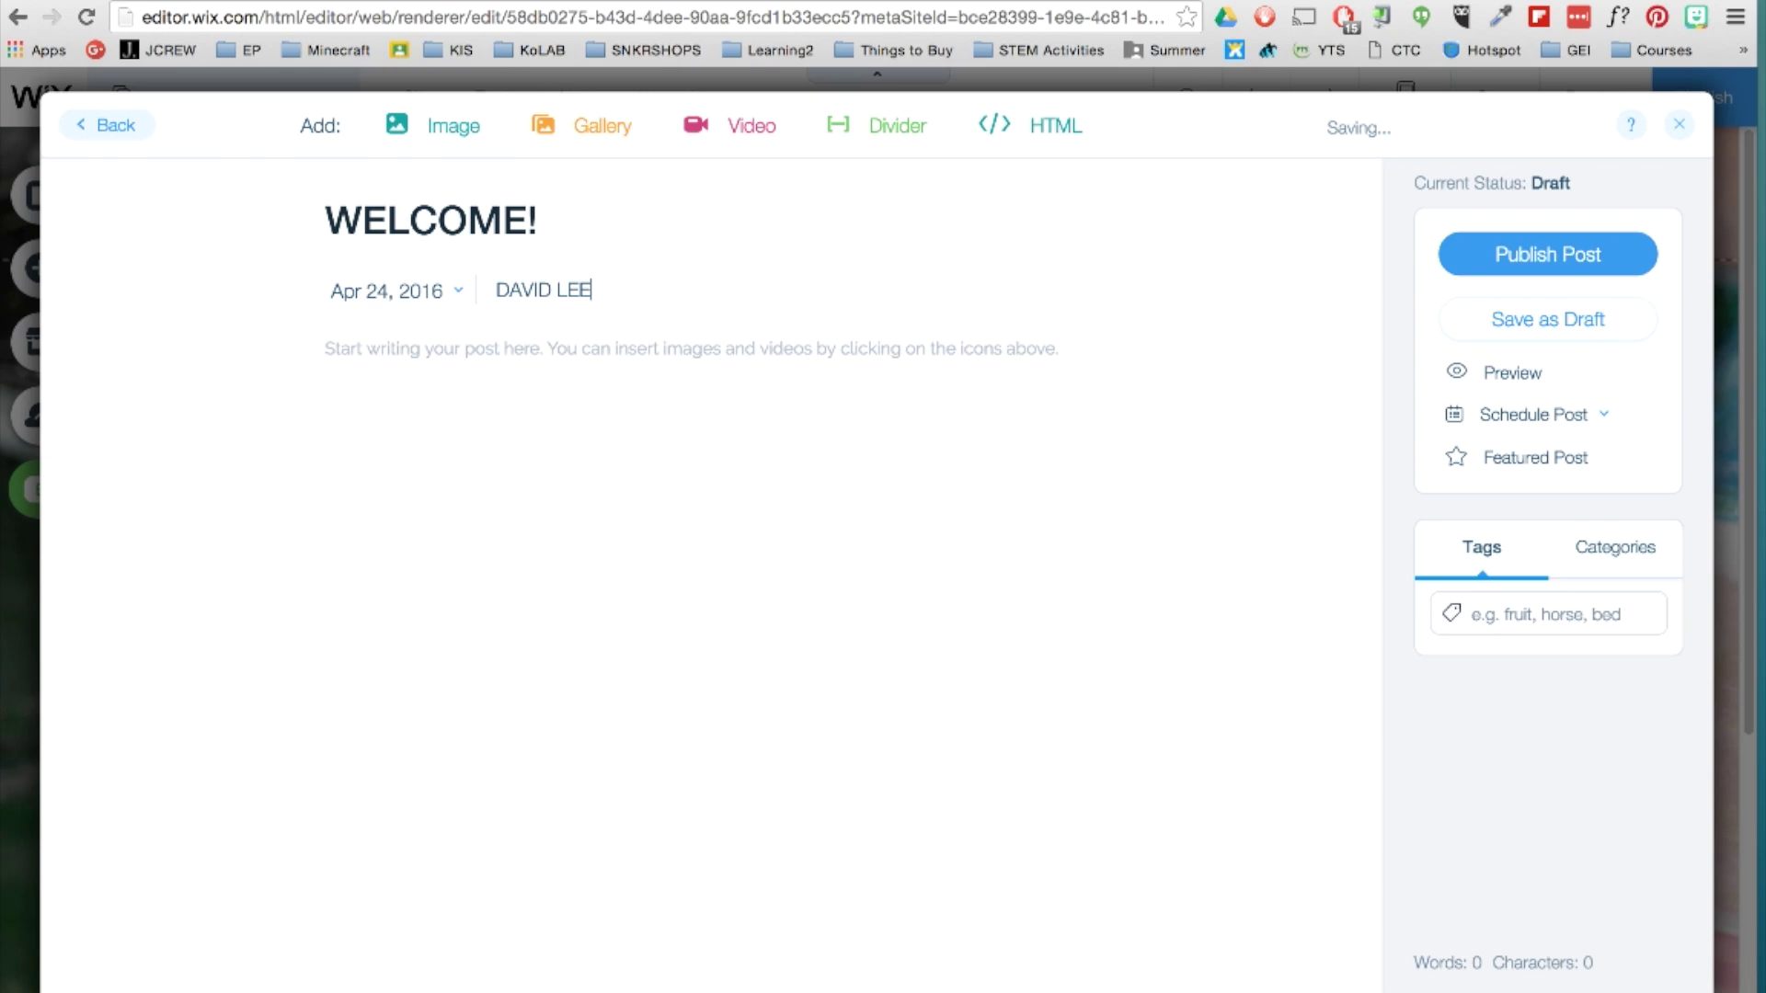
click(432, 125)
click(1665, 961)
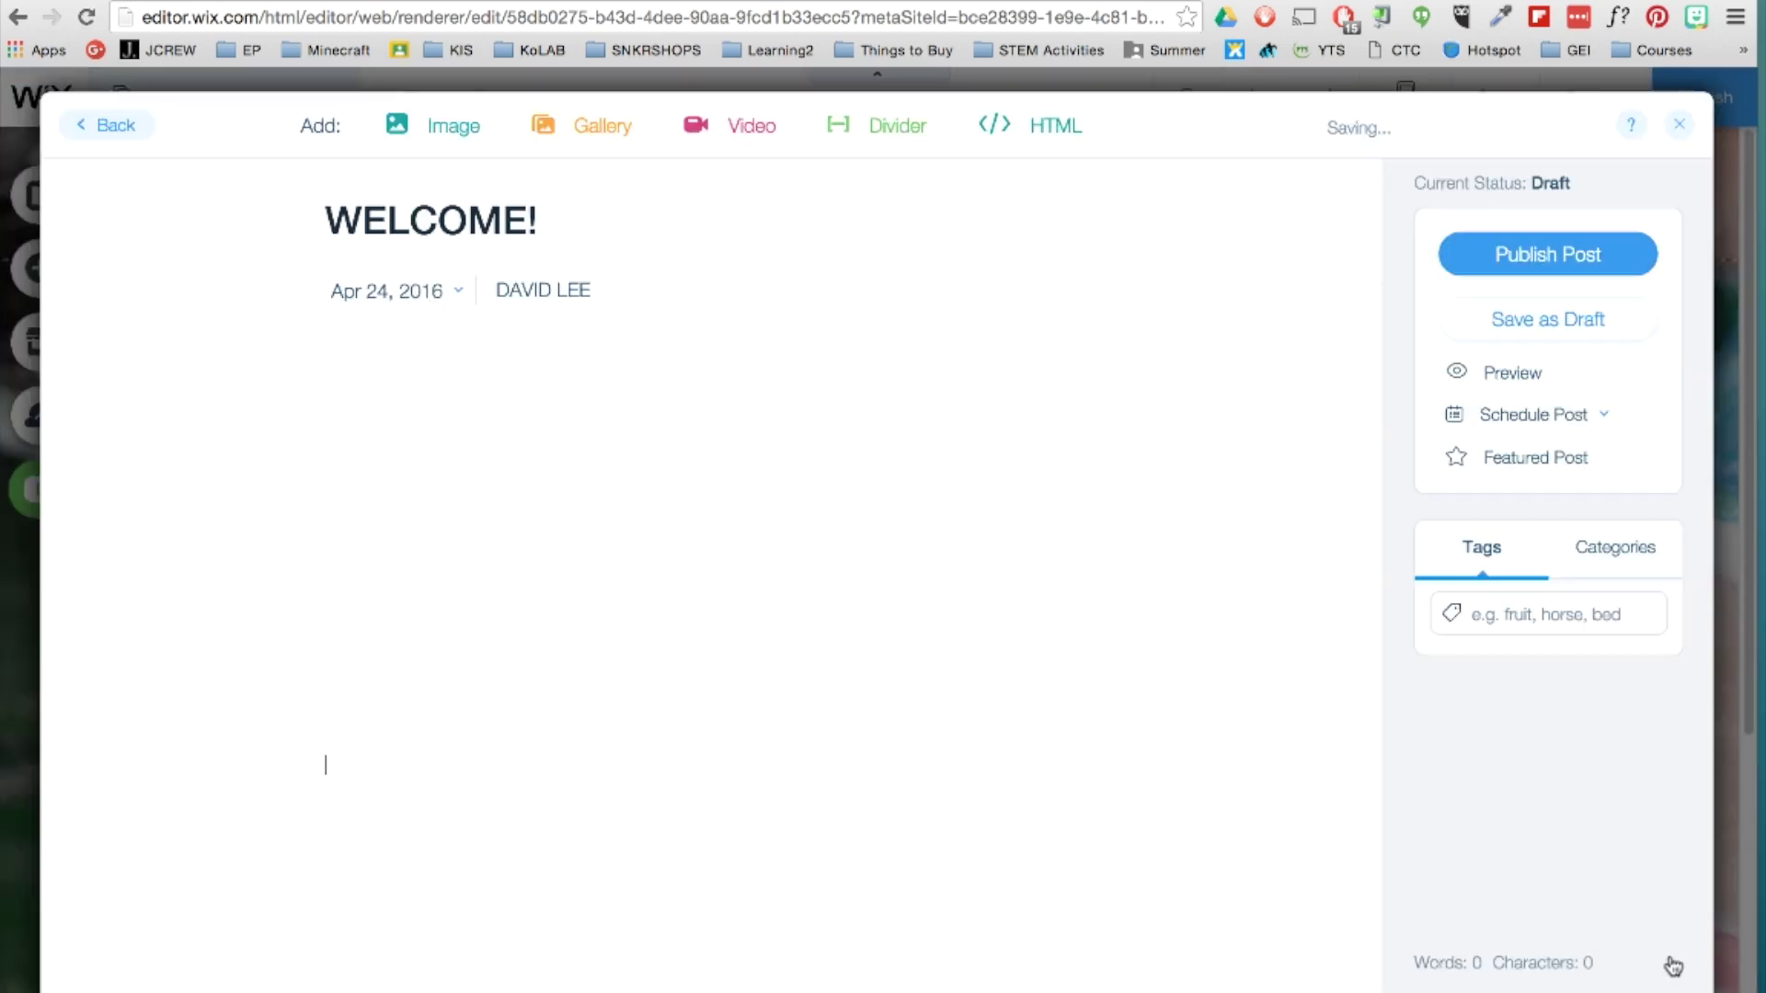
click(1557, 254)
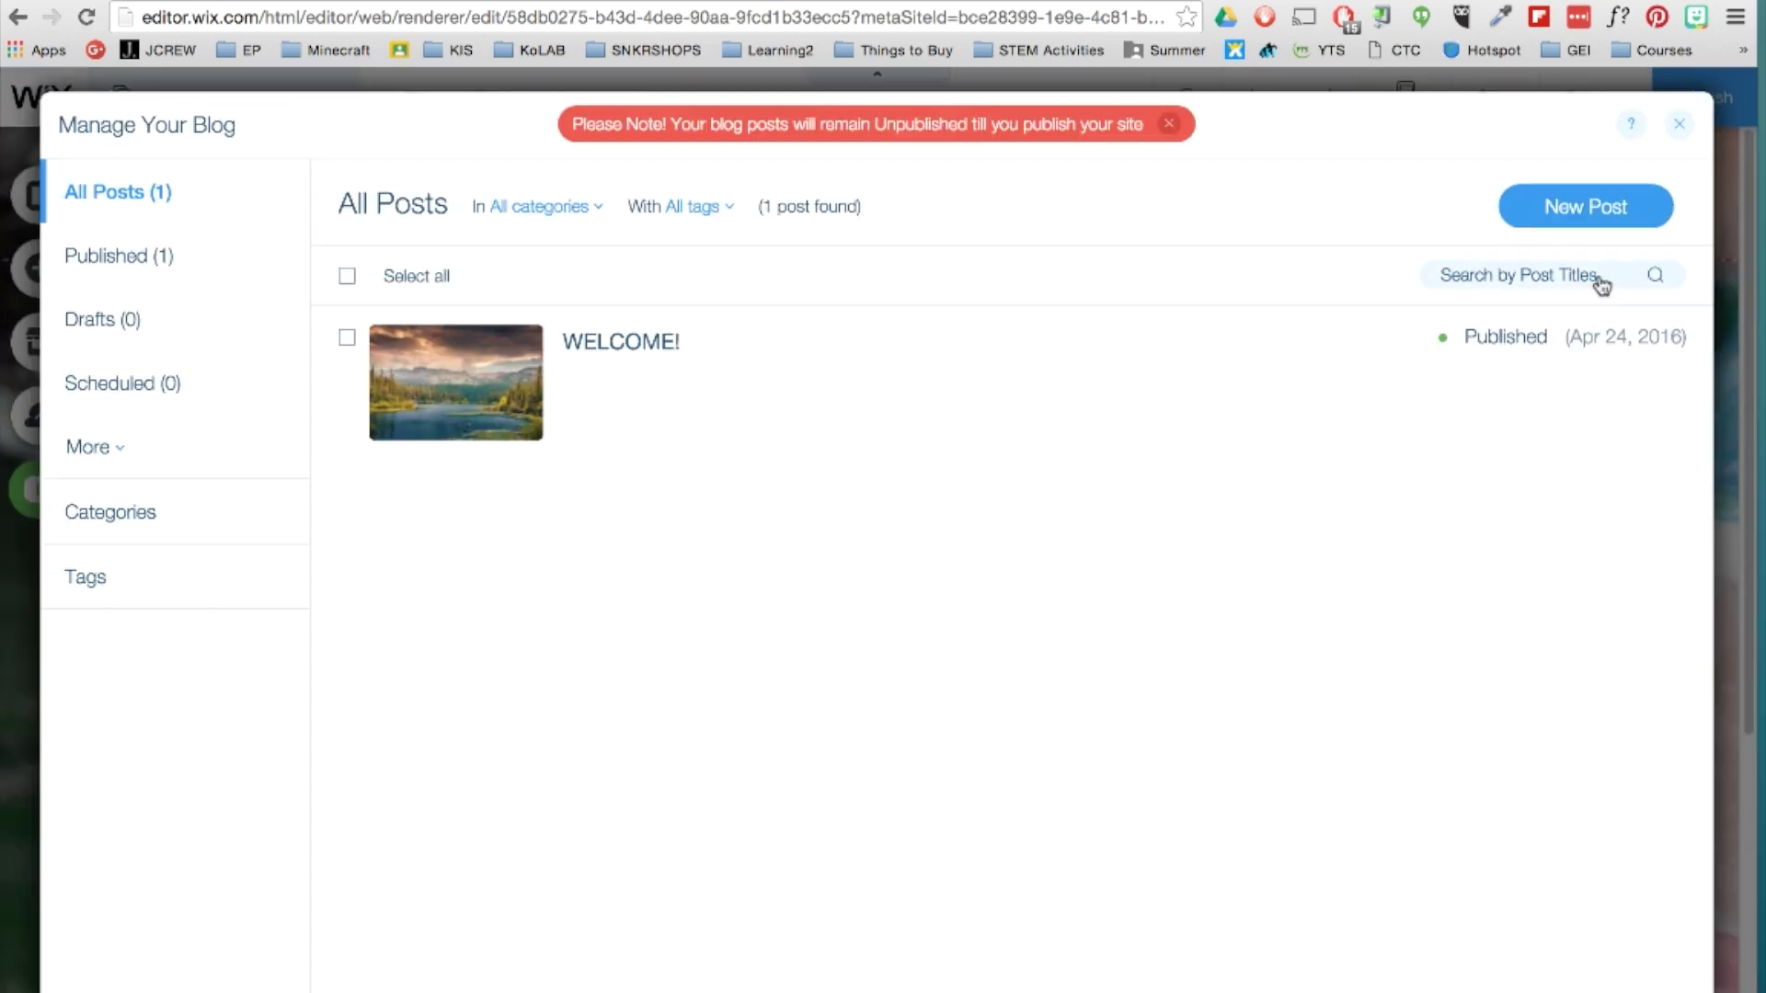
click(1678, 124)
click(695, 191)
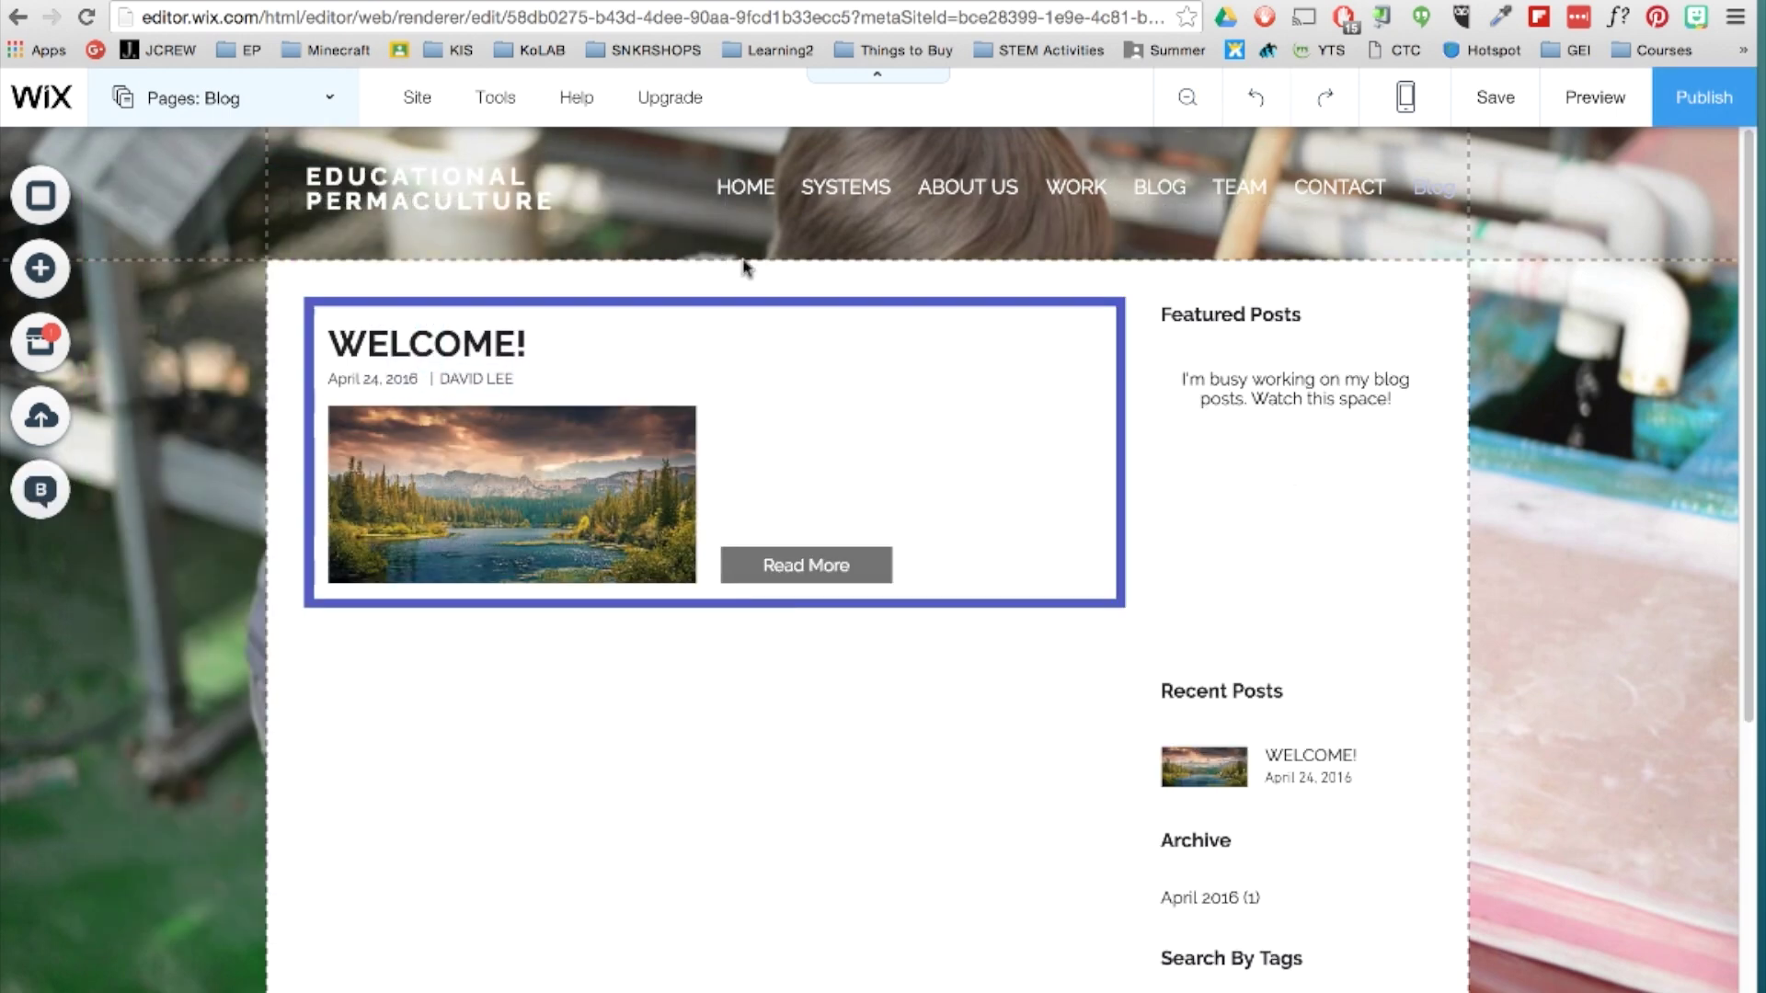
click(40, 269)
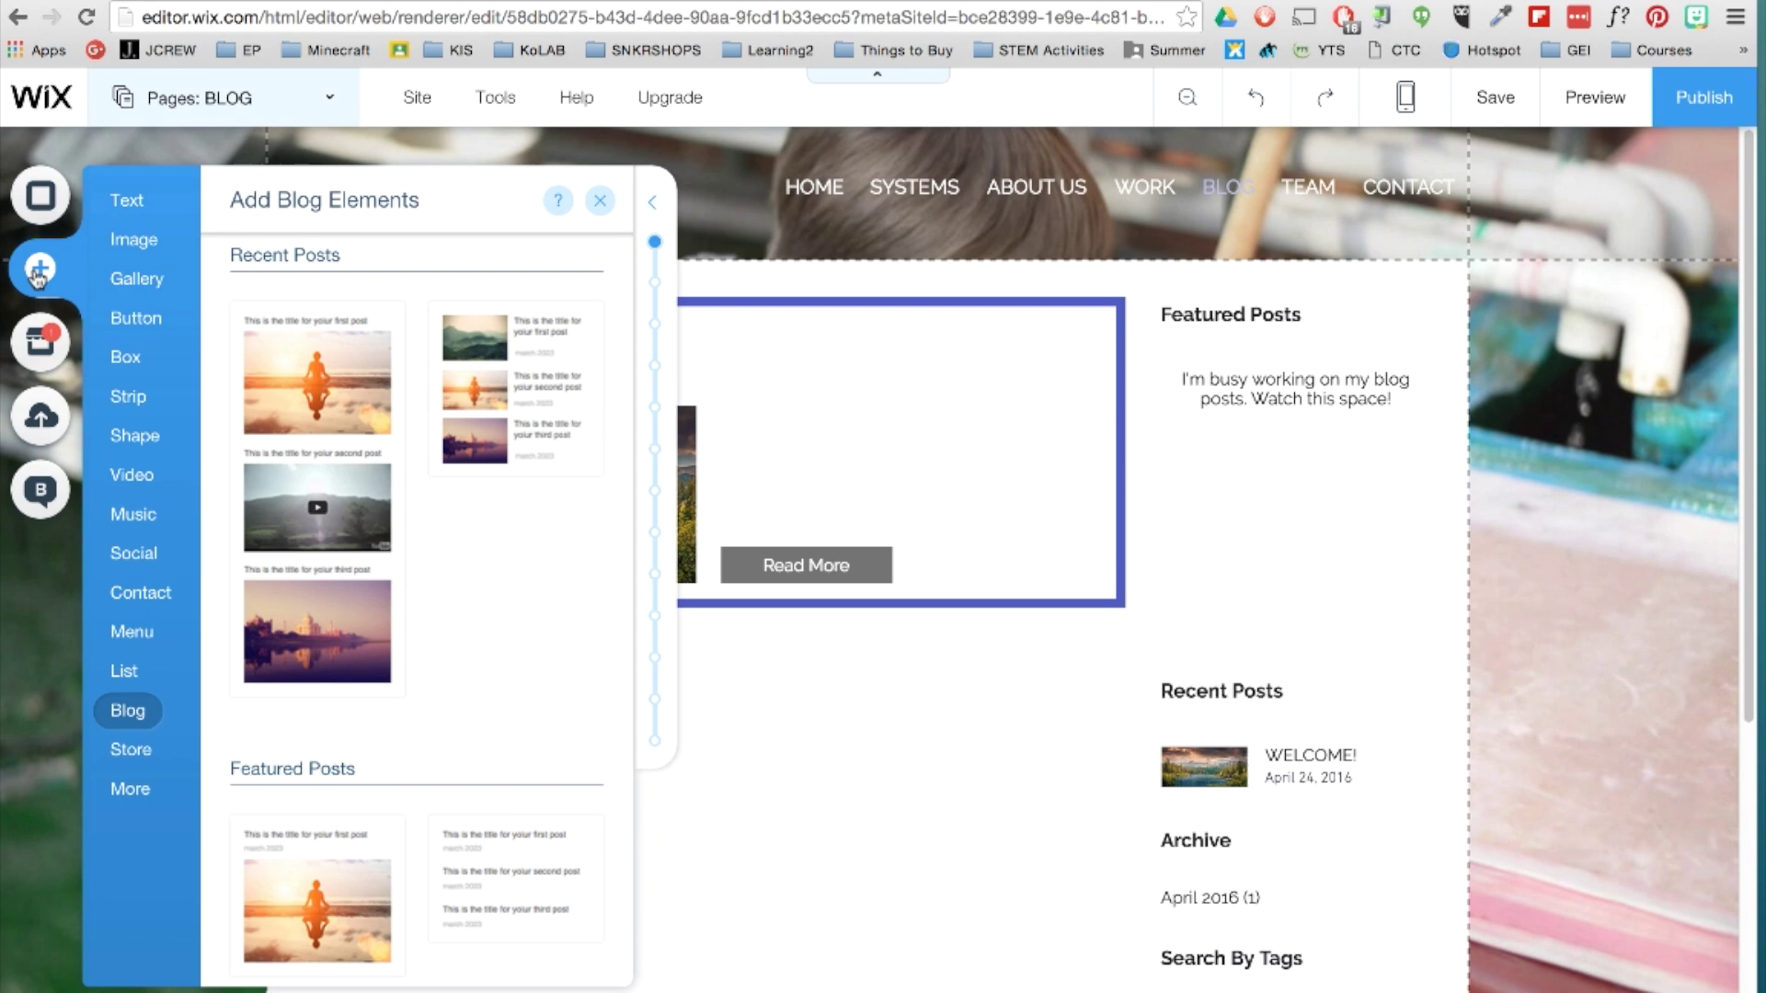
Place a social icons bar in the page header.
click(155, 557)
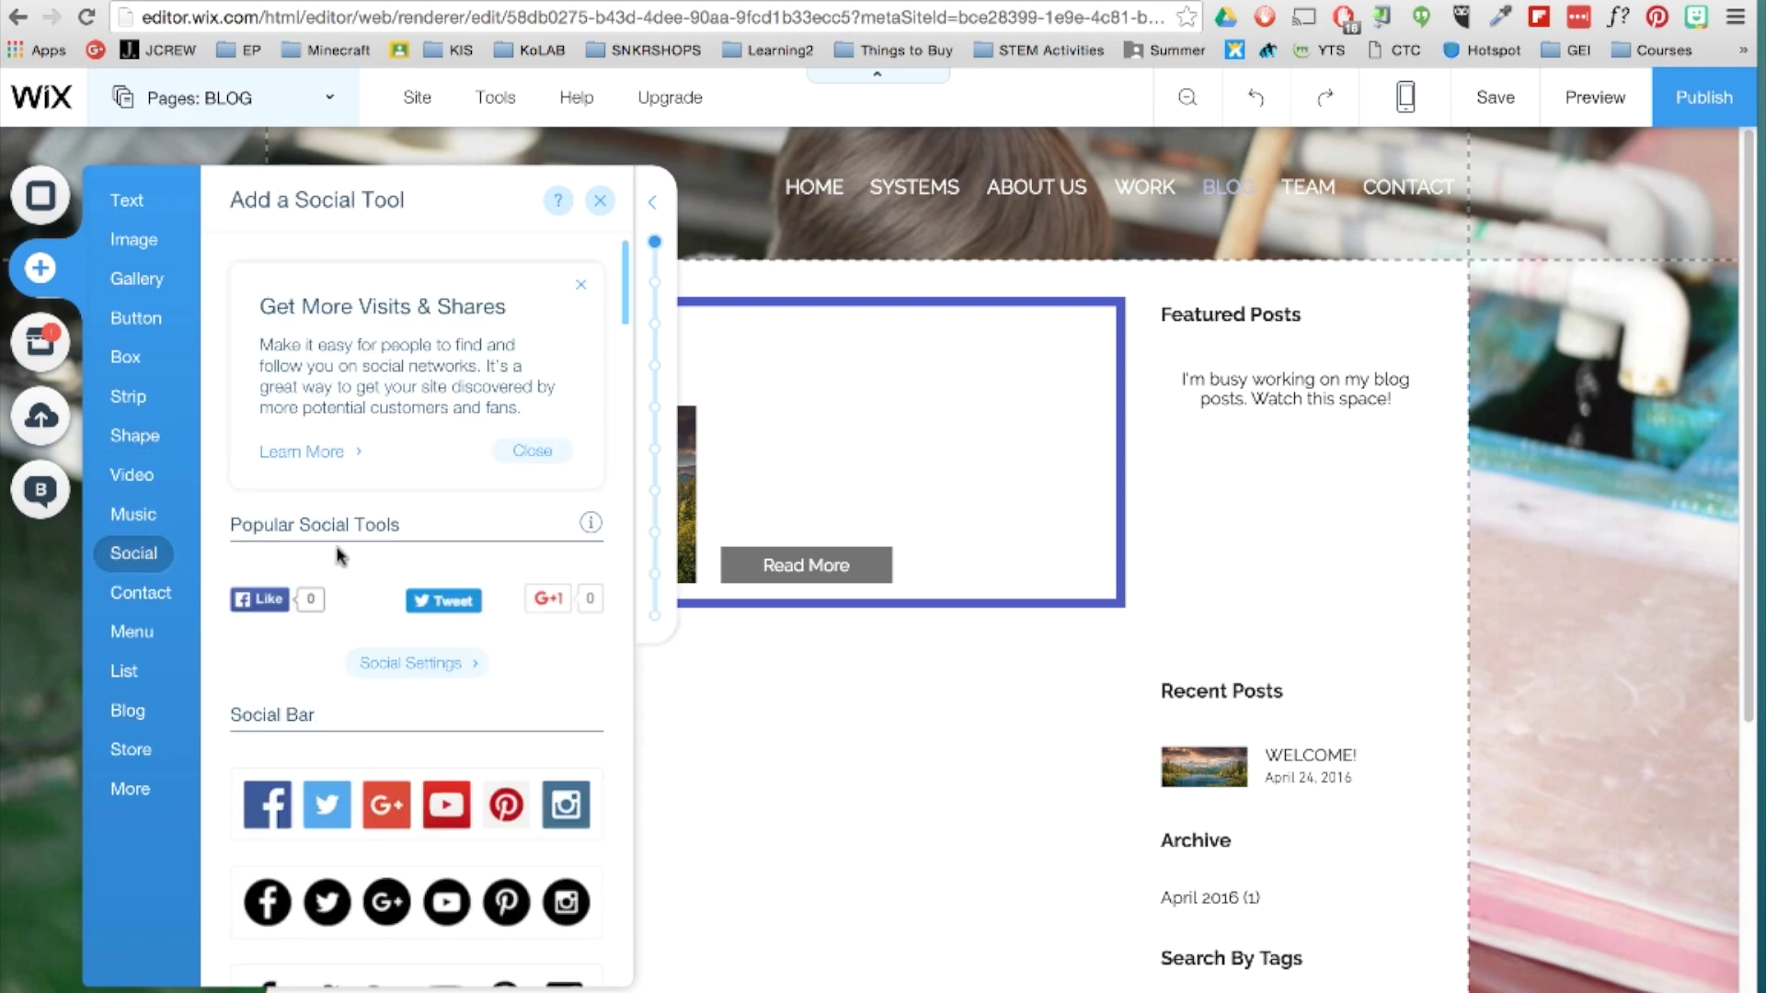
scroll(340, 555, down, 20)
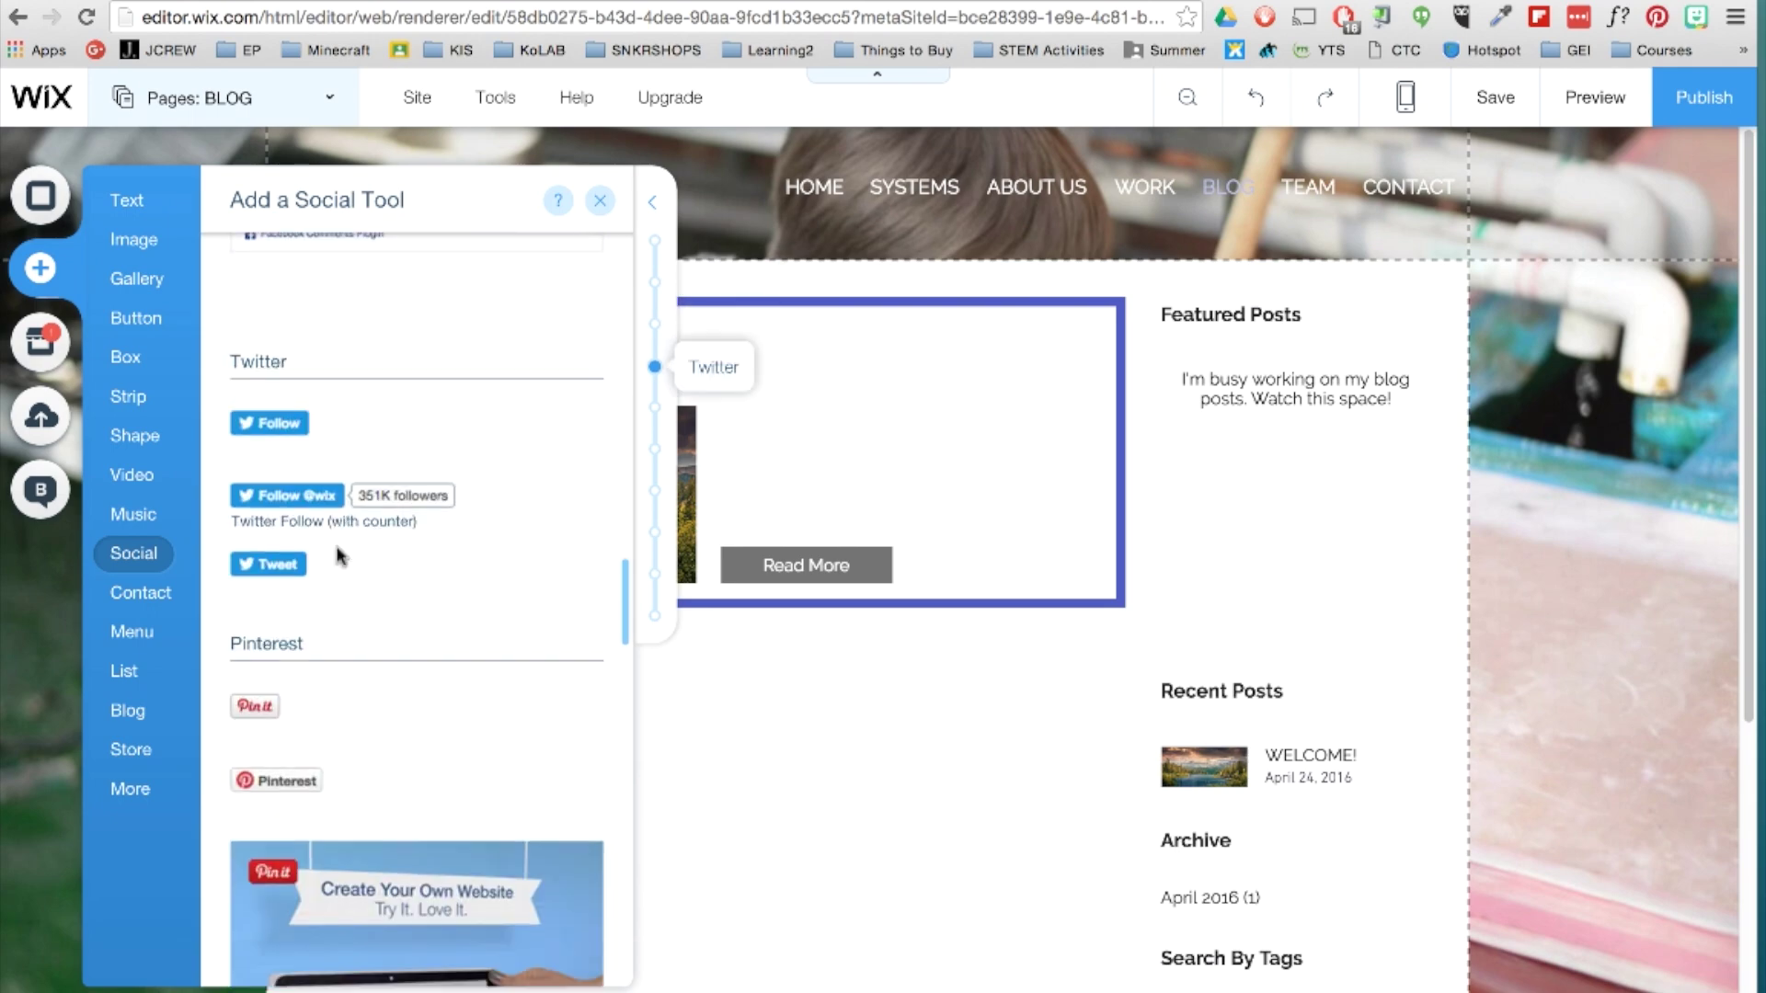
scroll(340, 555, down, 15)
scroll(341, 555, up, 10)
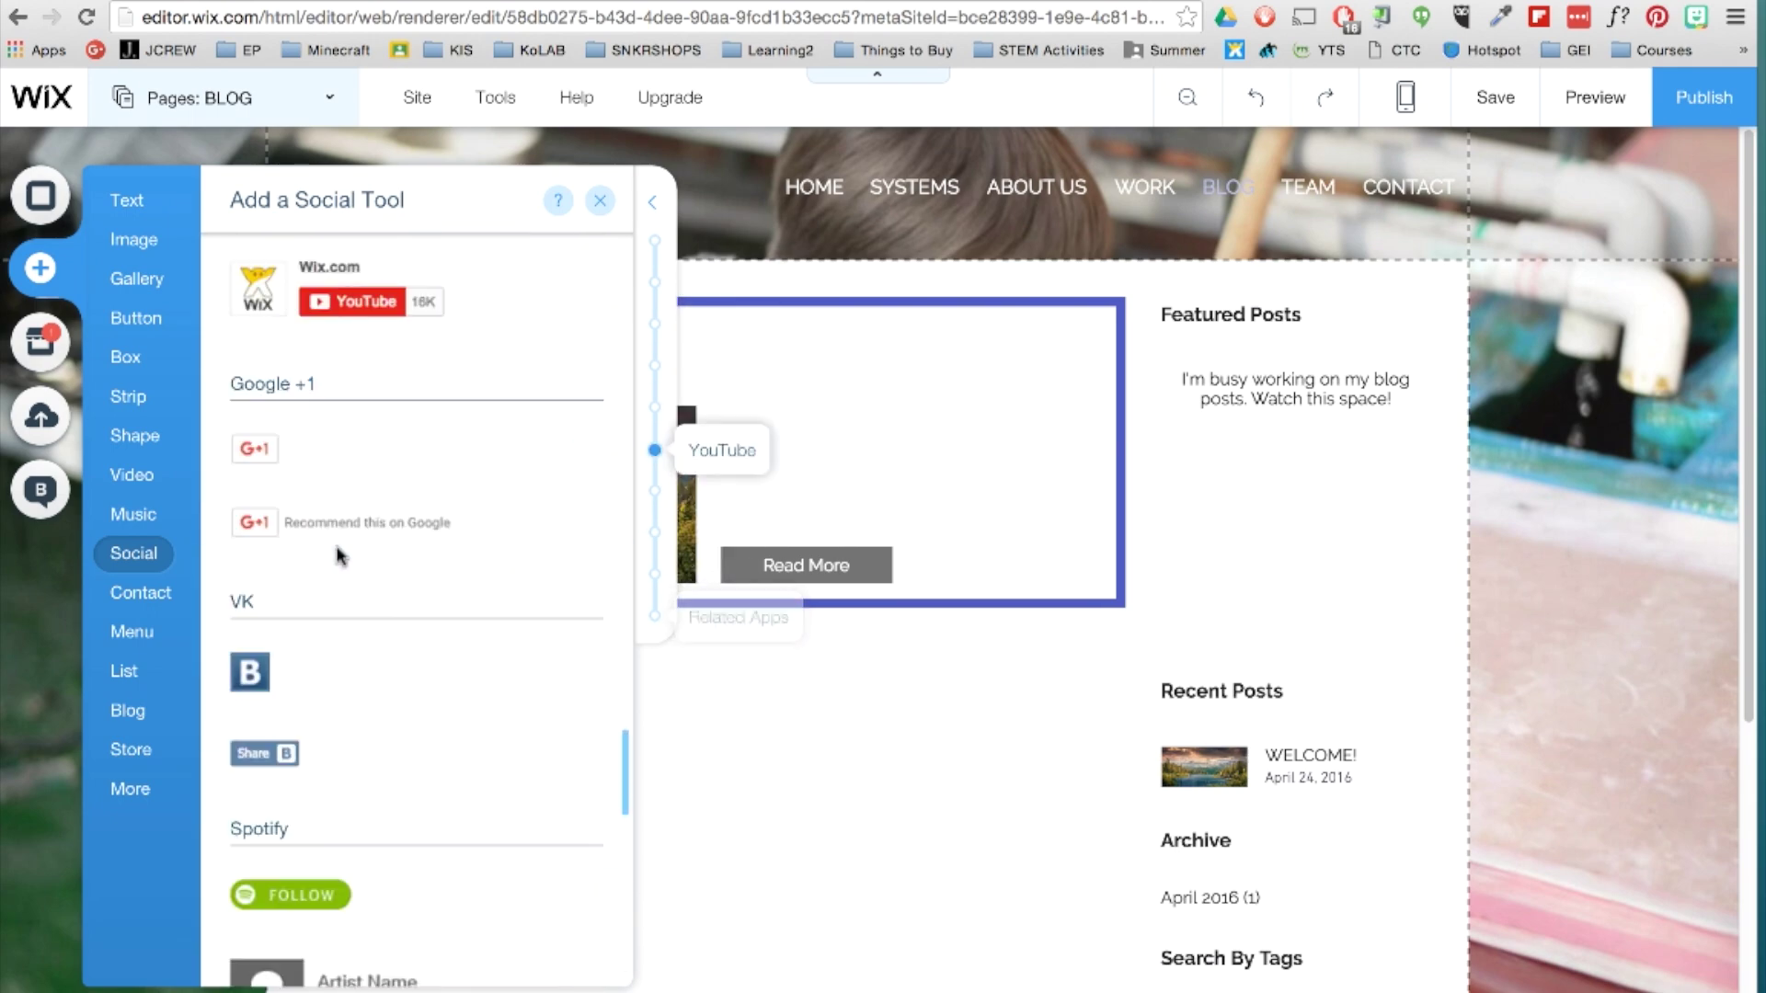
scroll(340, 556, up, 15)
scroll(336, 597, down, 5)
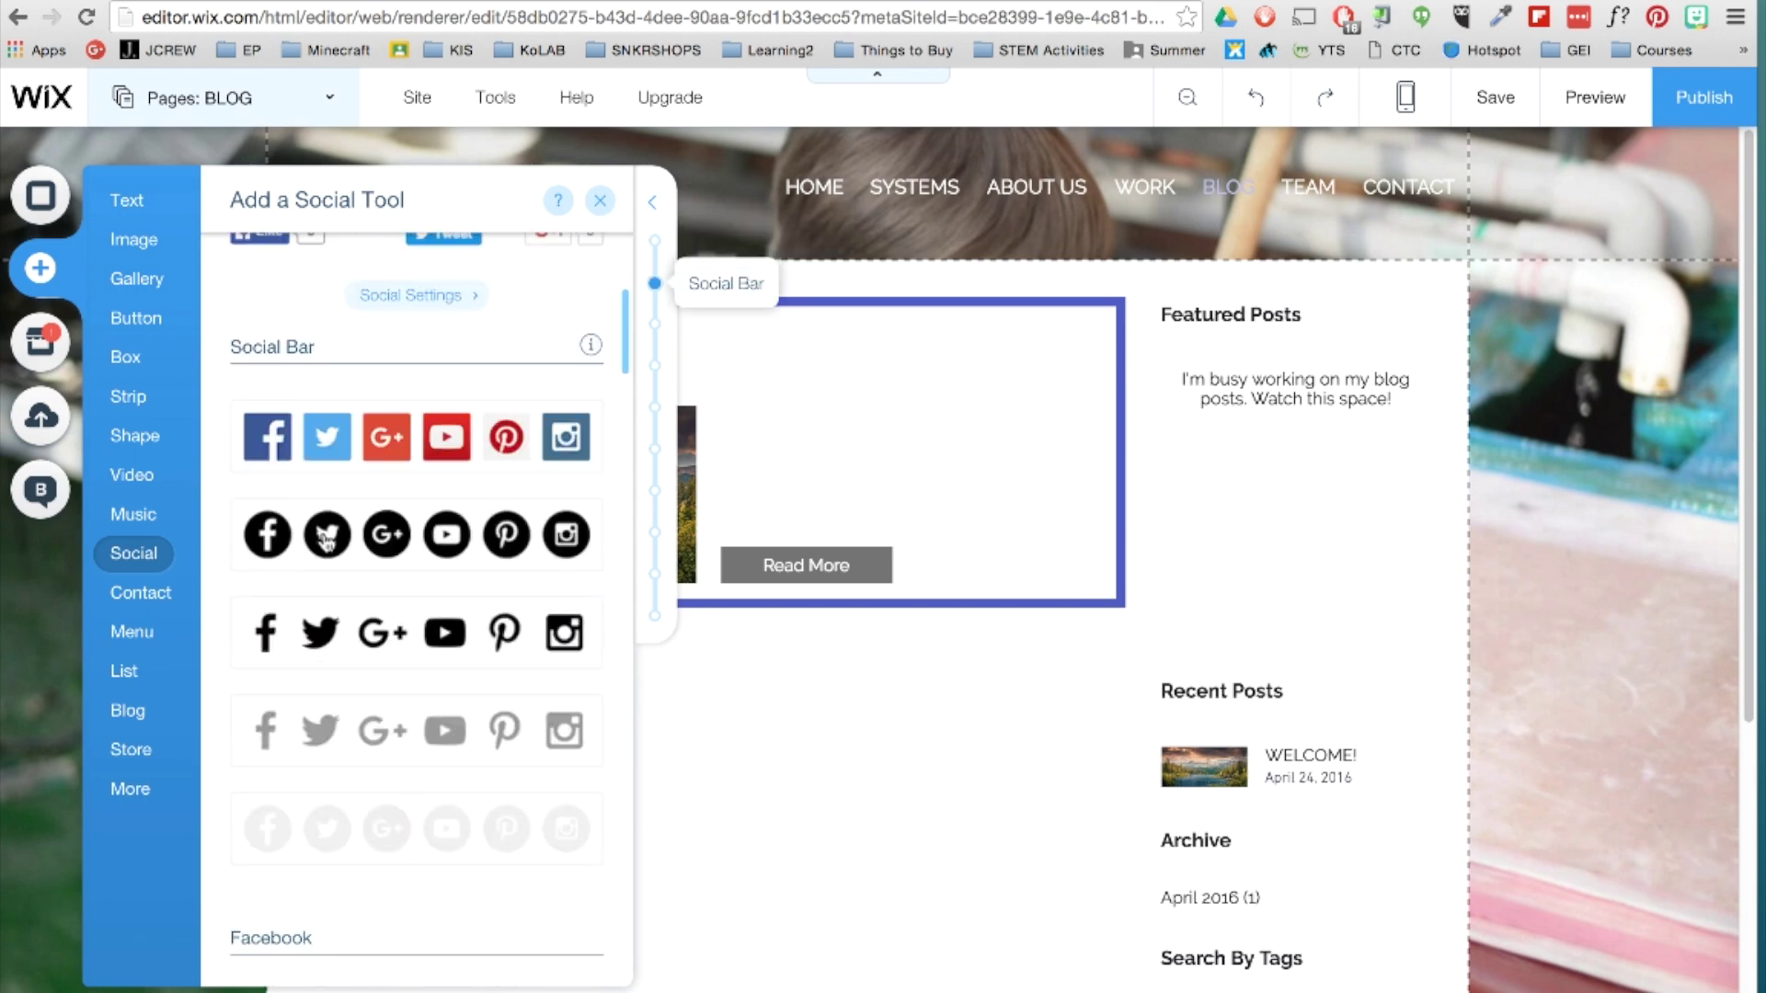
drag(382, 733, 1267, 231)
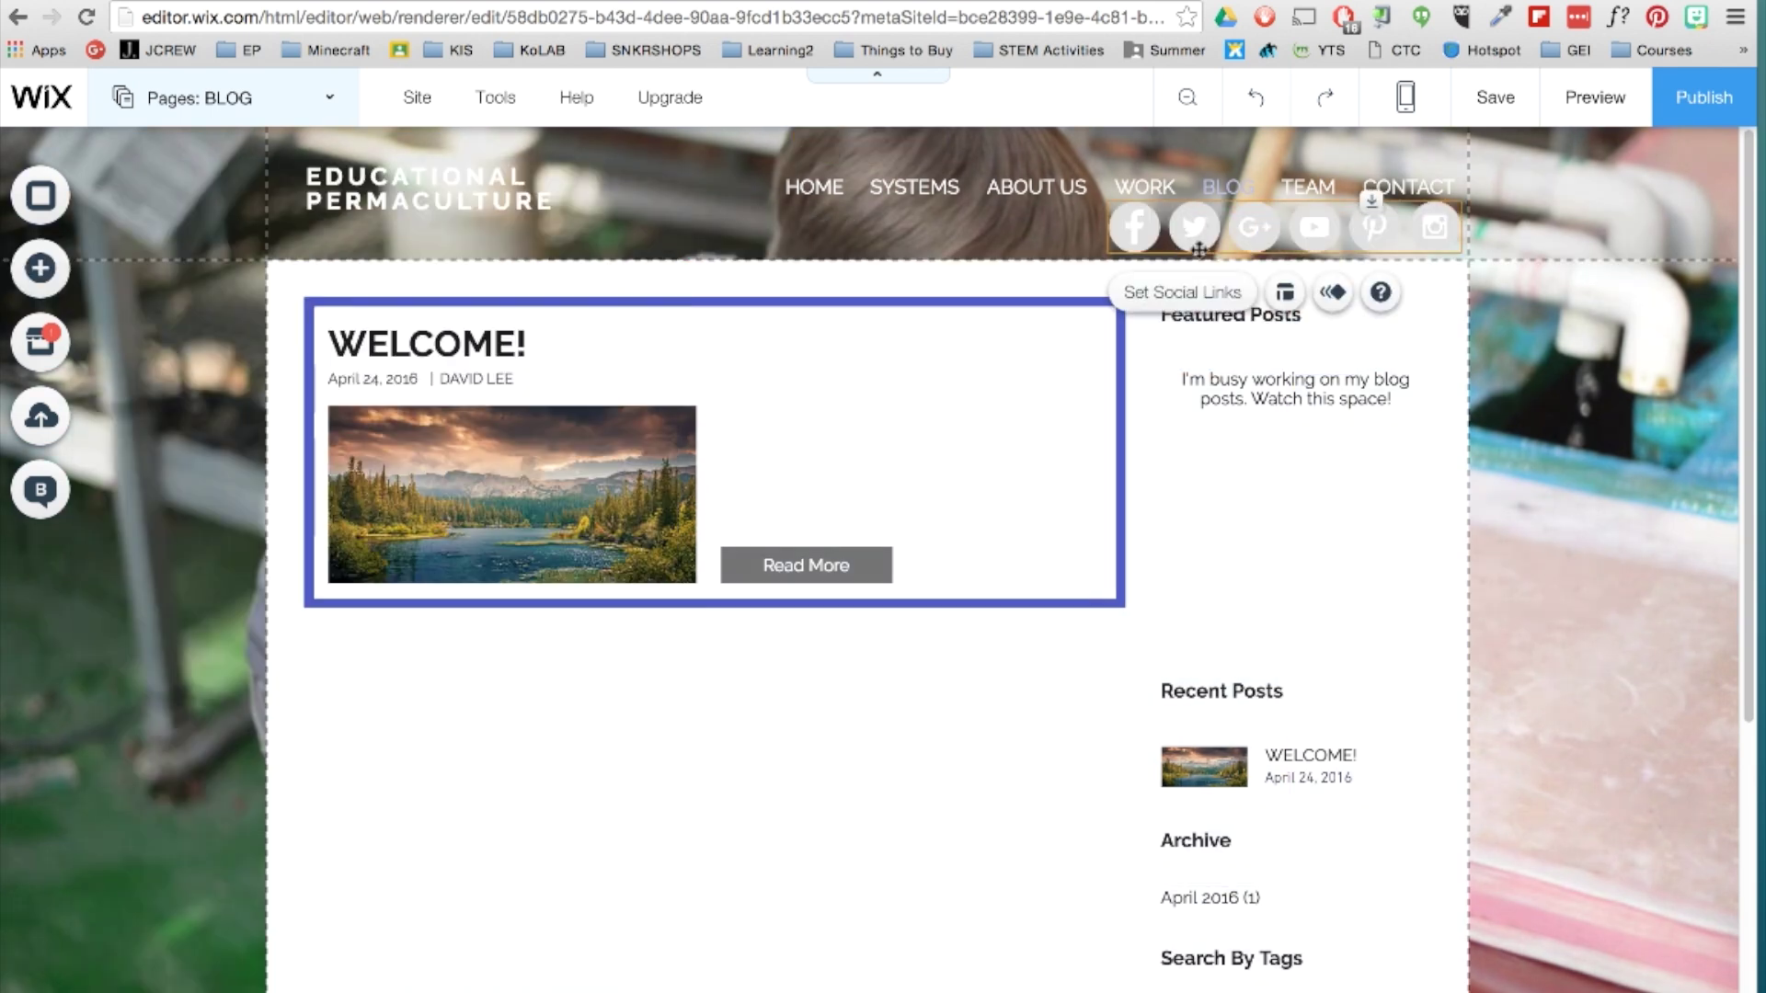
Set the social icons to 26 px with spacing 6 and nudge the bar right.
click(1285, 293)
drag(810, 348, 783, 361)
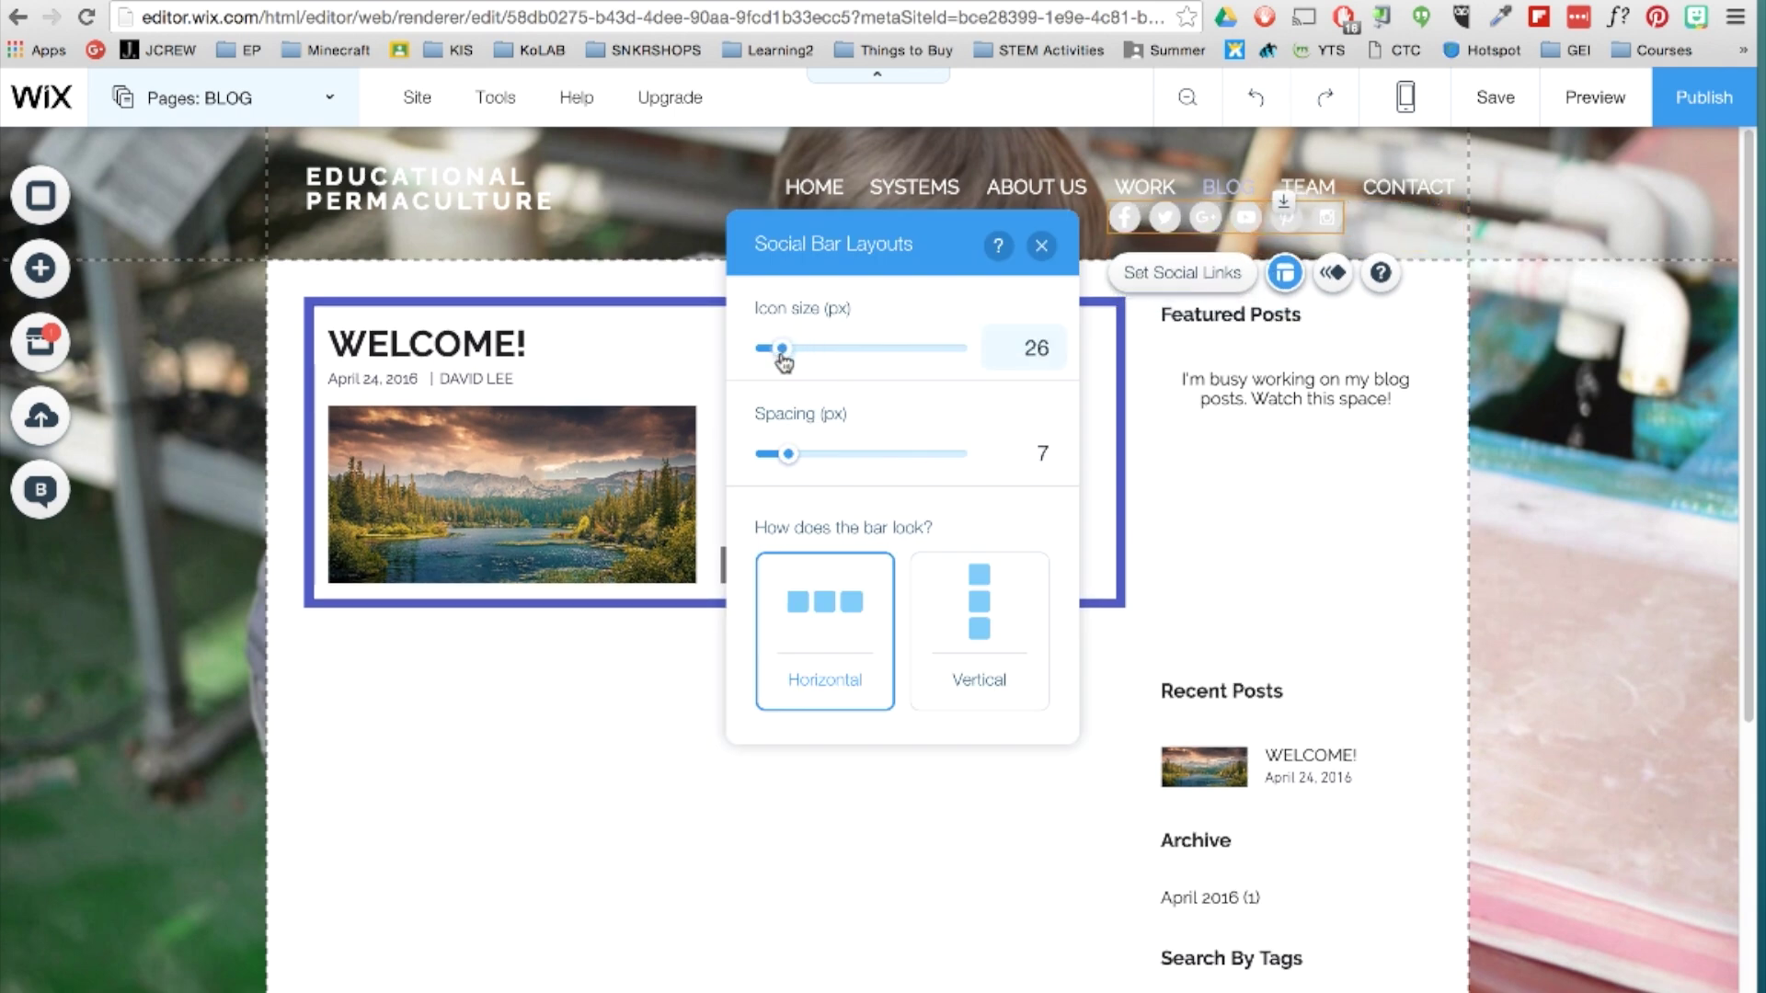
drag(788, 453, 781, 455)
drag(1131, 218, 1252, 231)
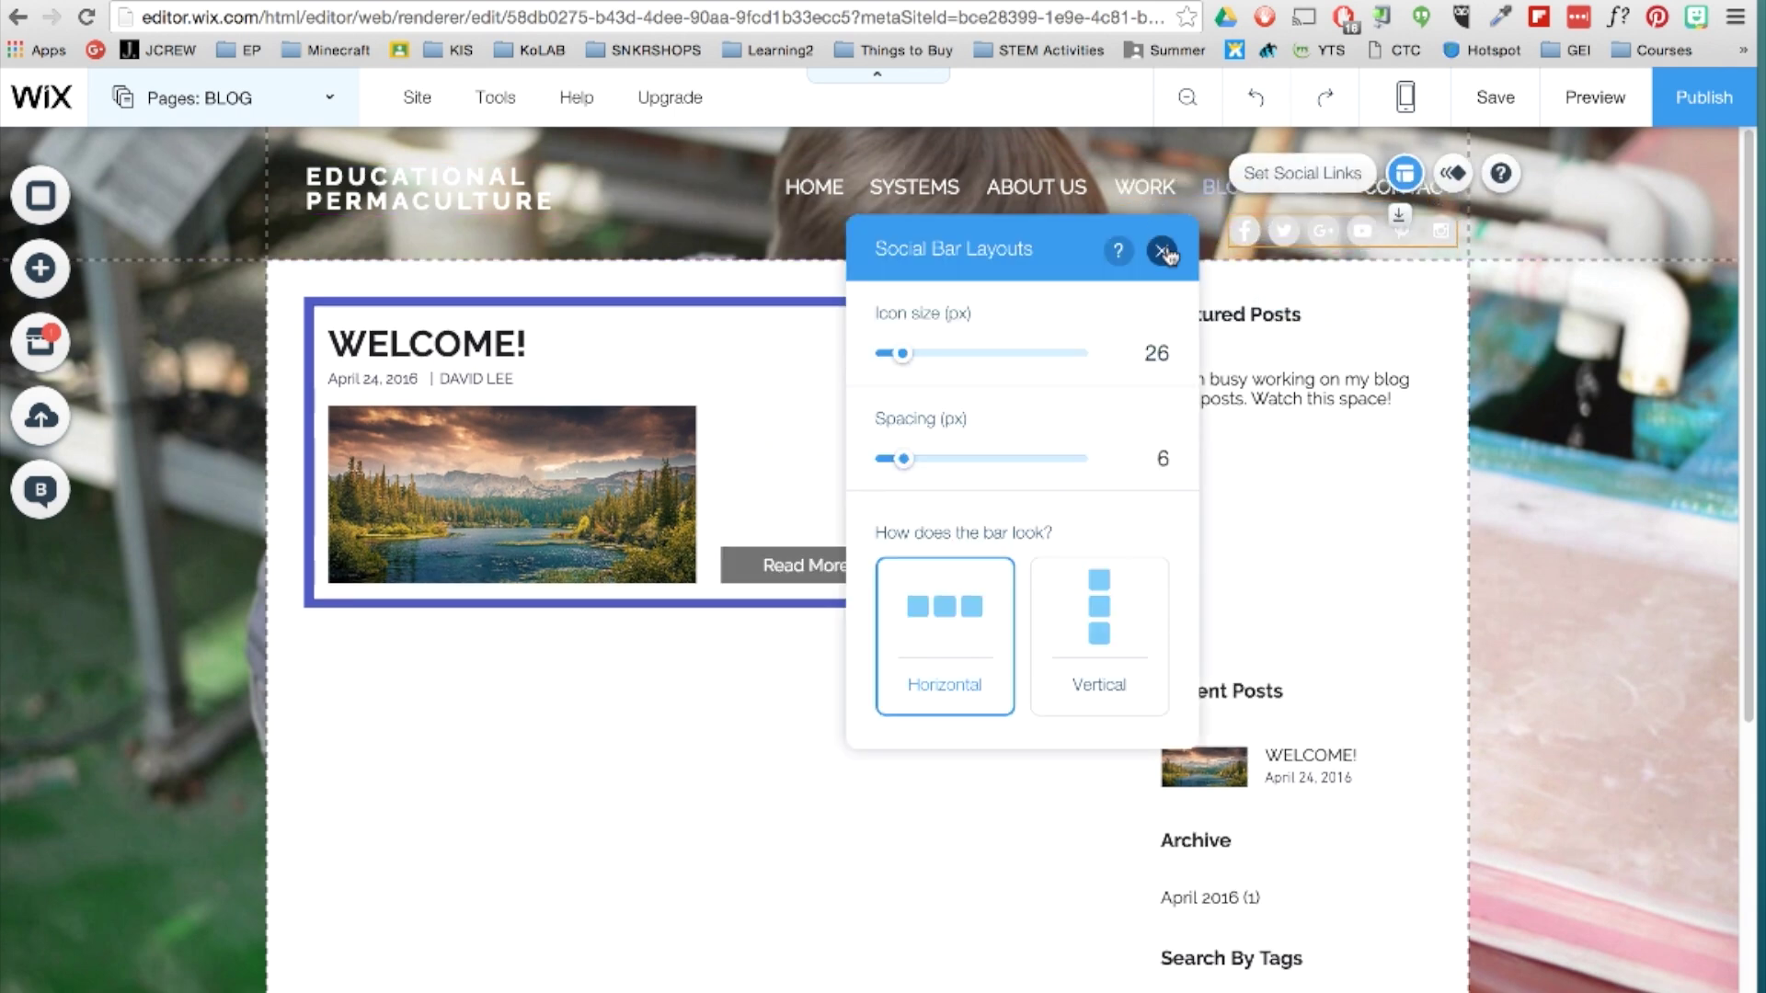
click(1163, 252)
click(1276, 180)
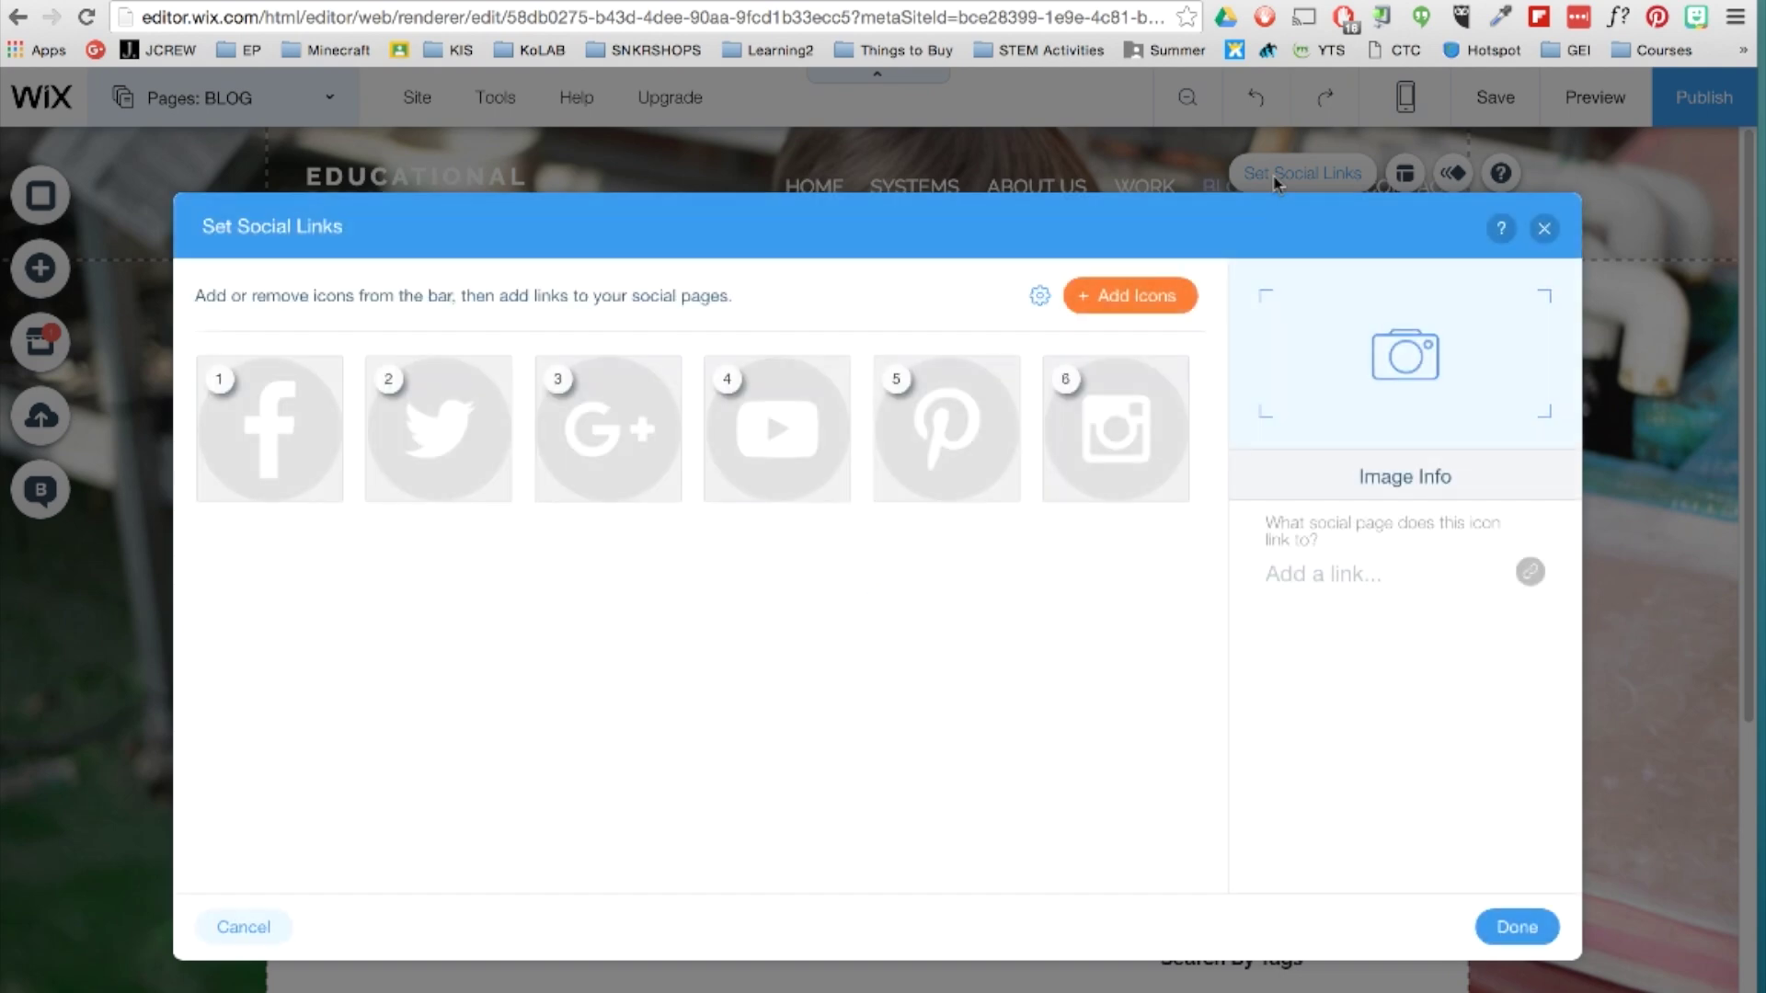
click(1150, 441)
click(1529, 571)
text(W)
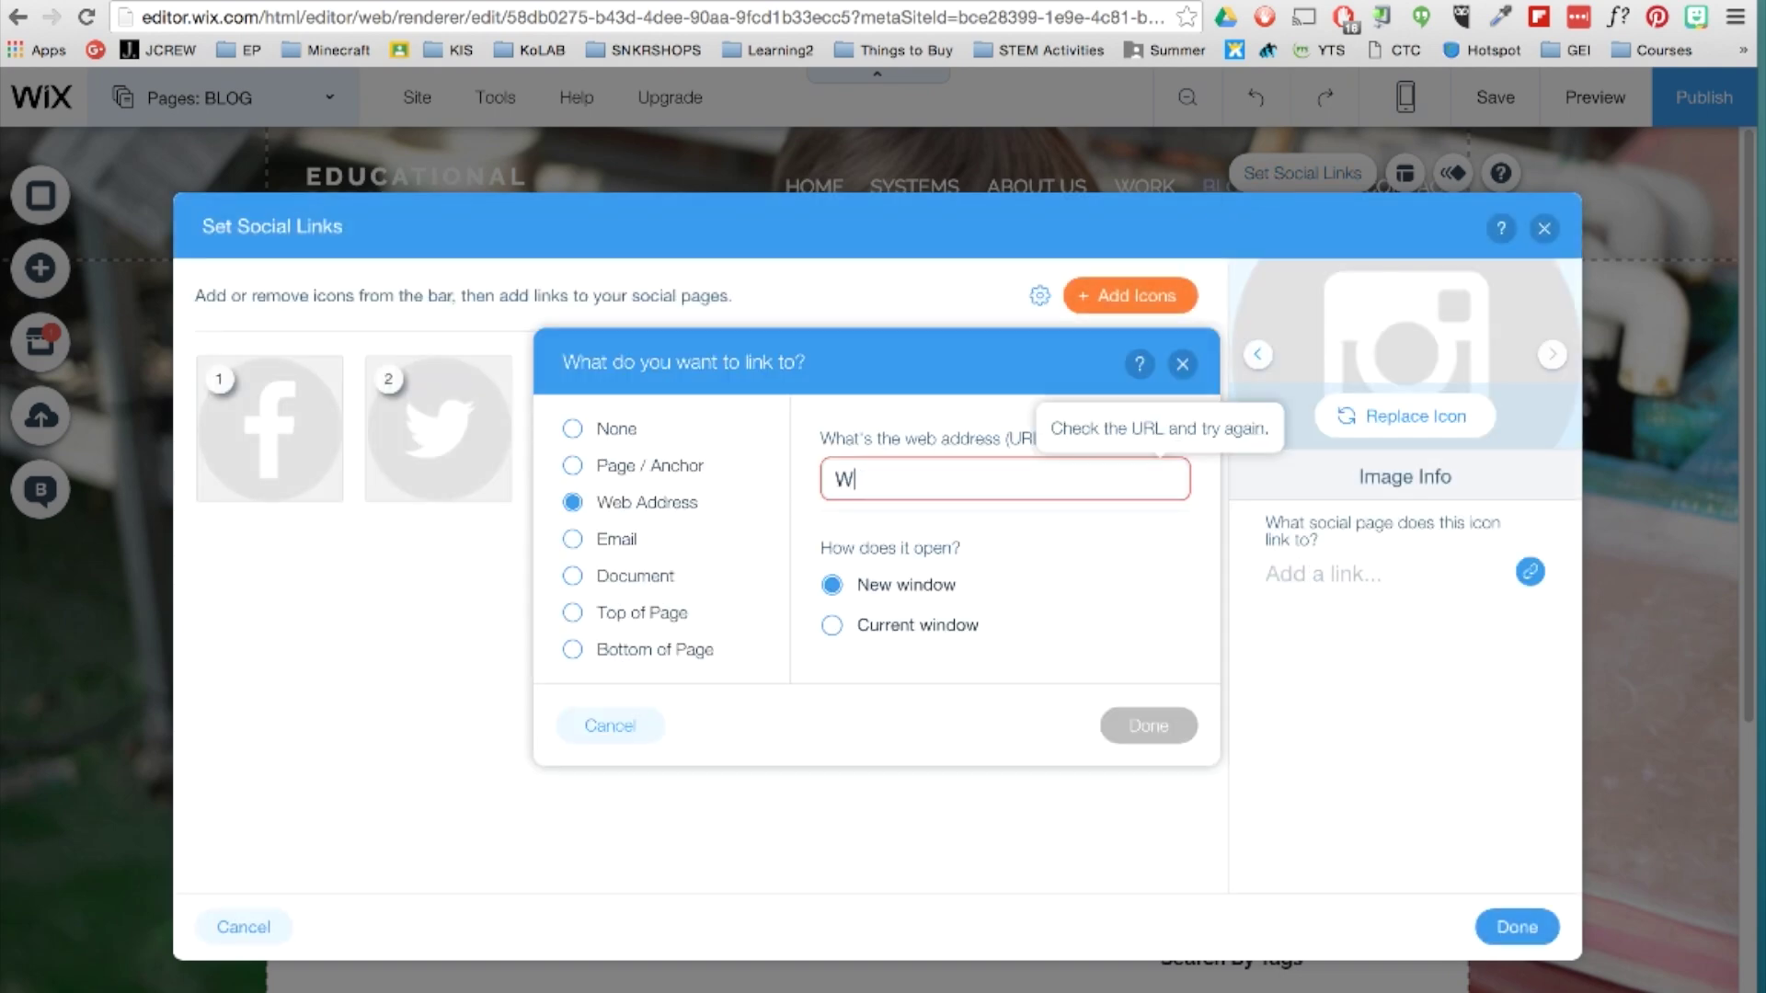
text(ww.instagram.com/e)
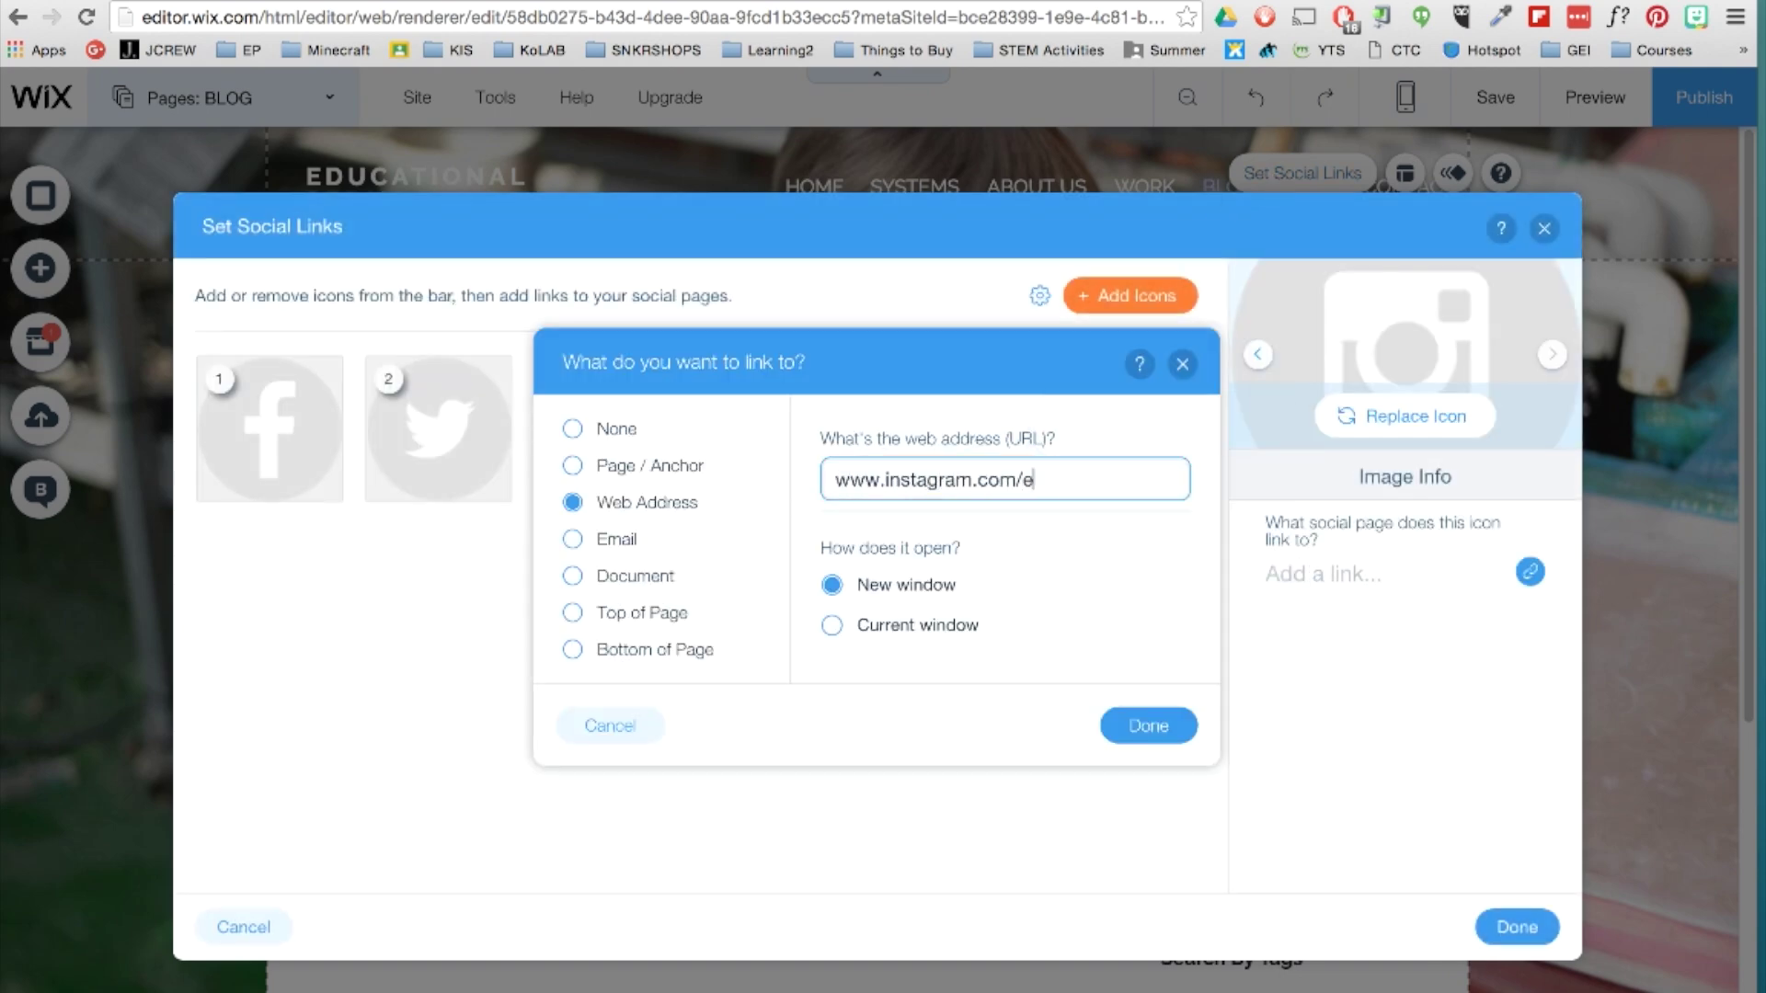
text(dupermaculture)
key(Return)
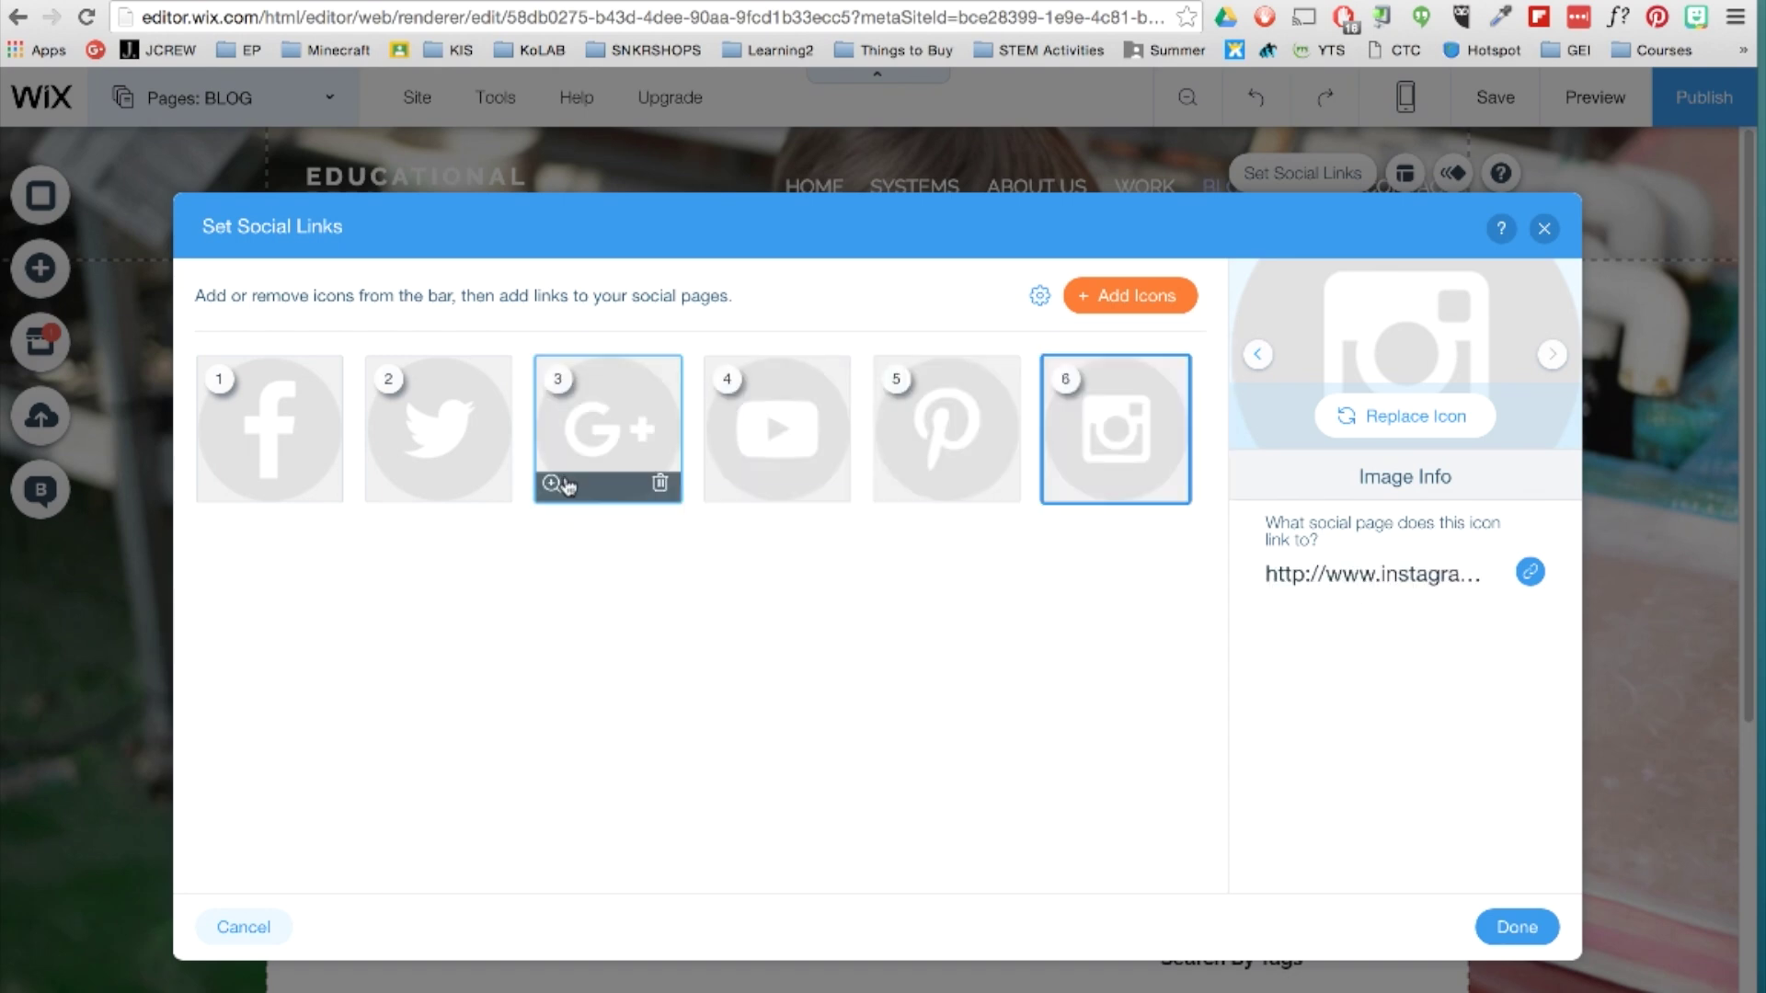
click(438, 429)
click(1529, 572)
text(www.twitter.com/edupermaculture)
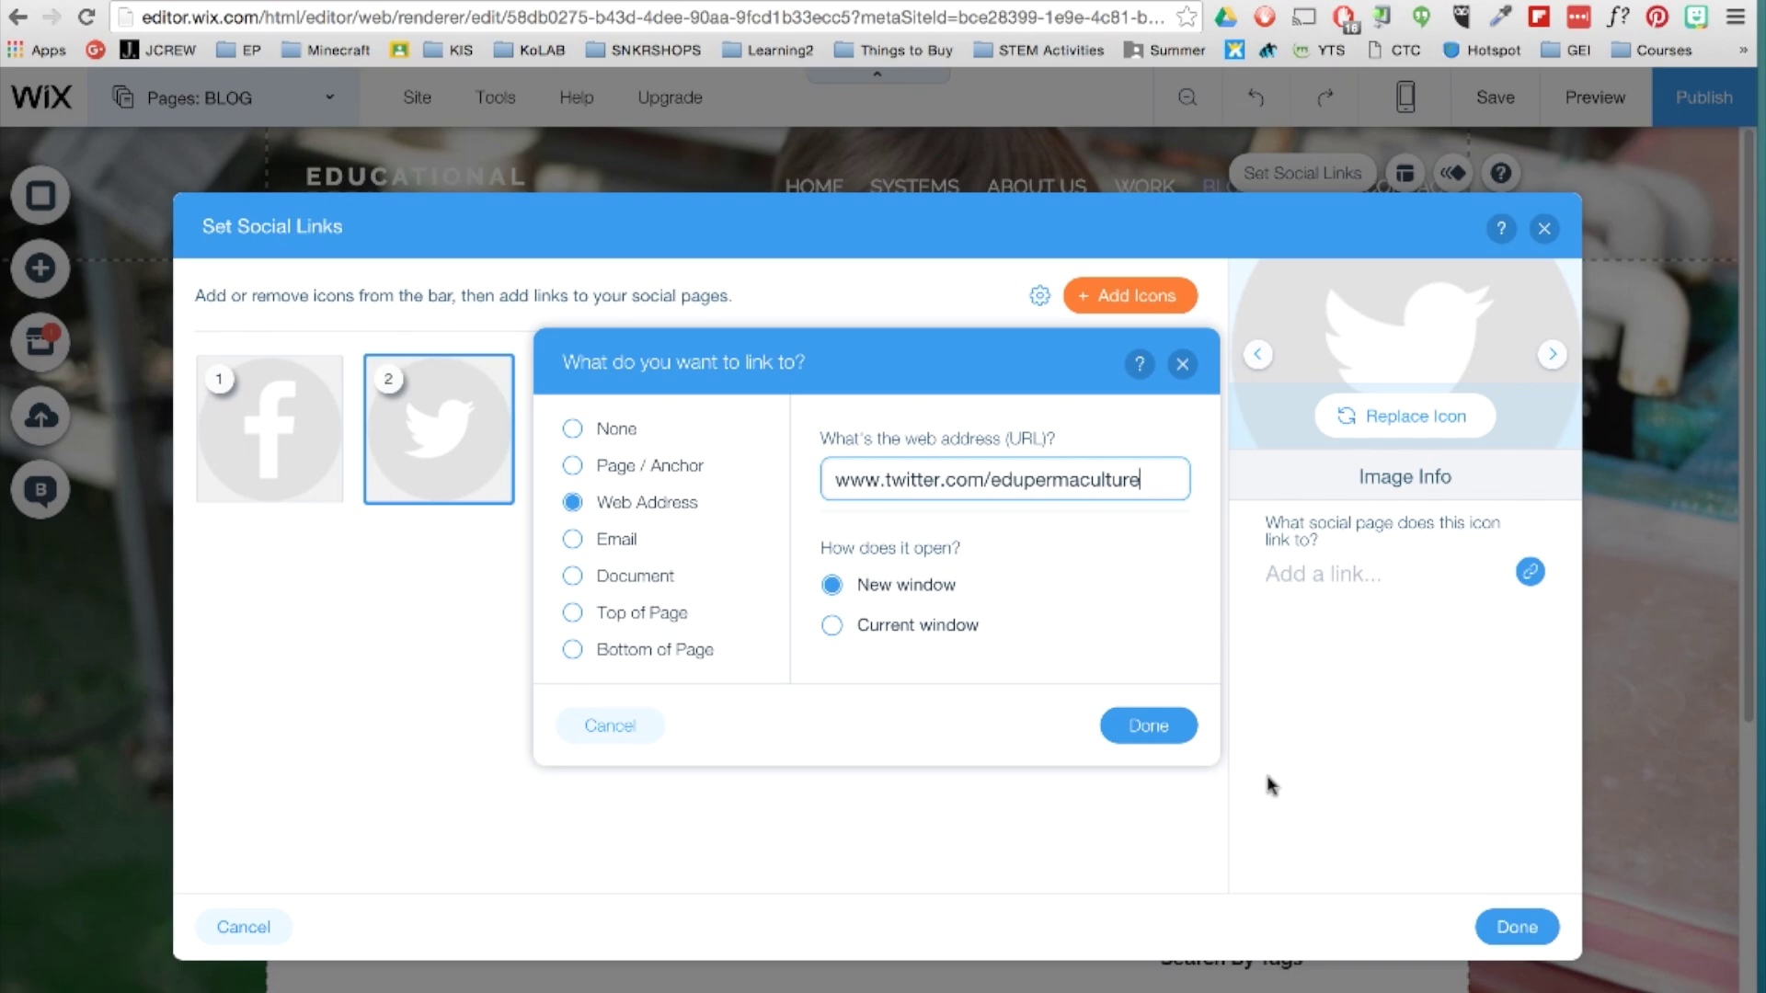
key(Return)
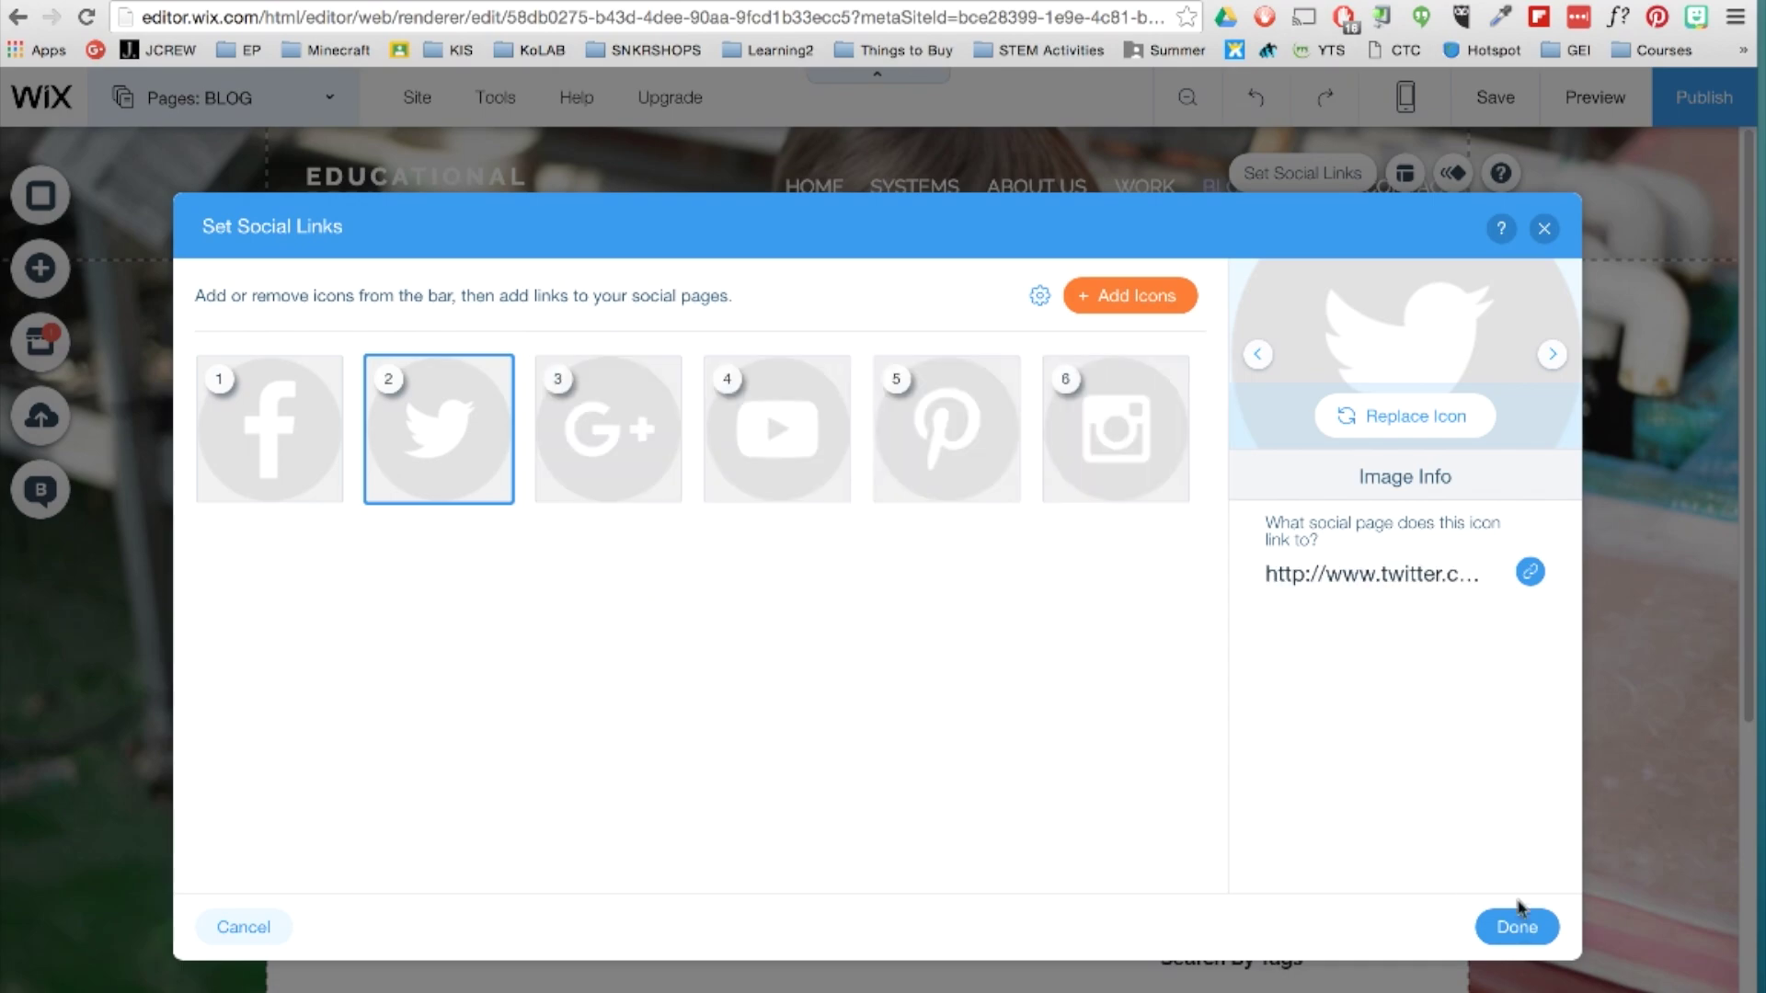
click(1516, 926)
Preview the site, test the Instagram icon's link, and return to the editor.
click(1576, 98)
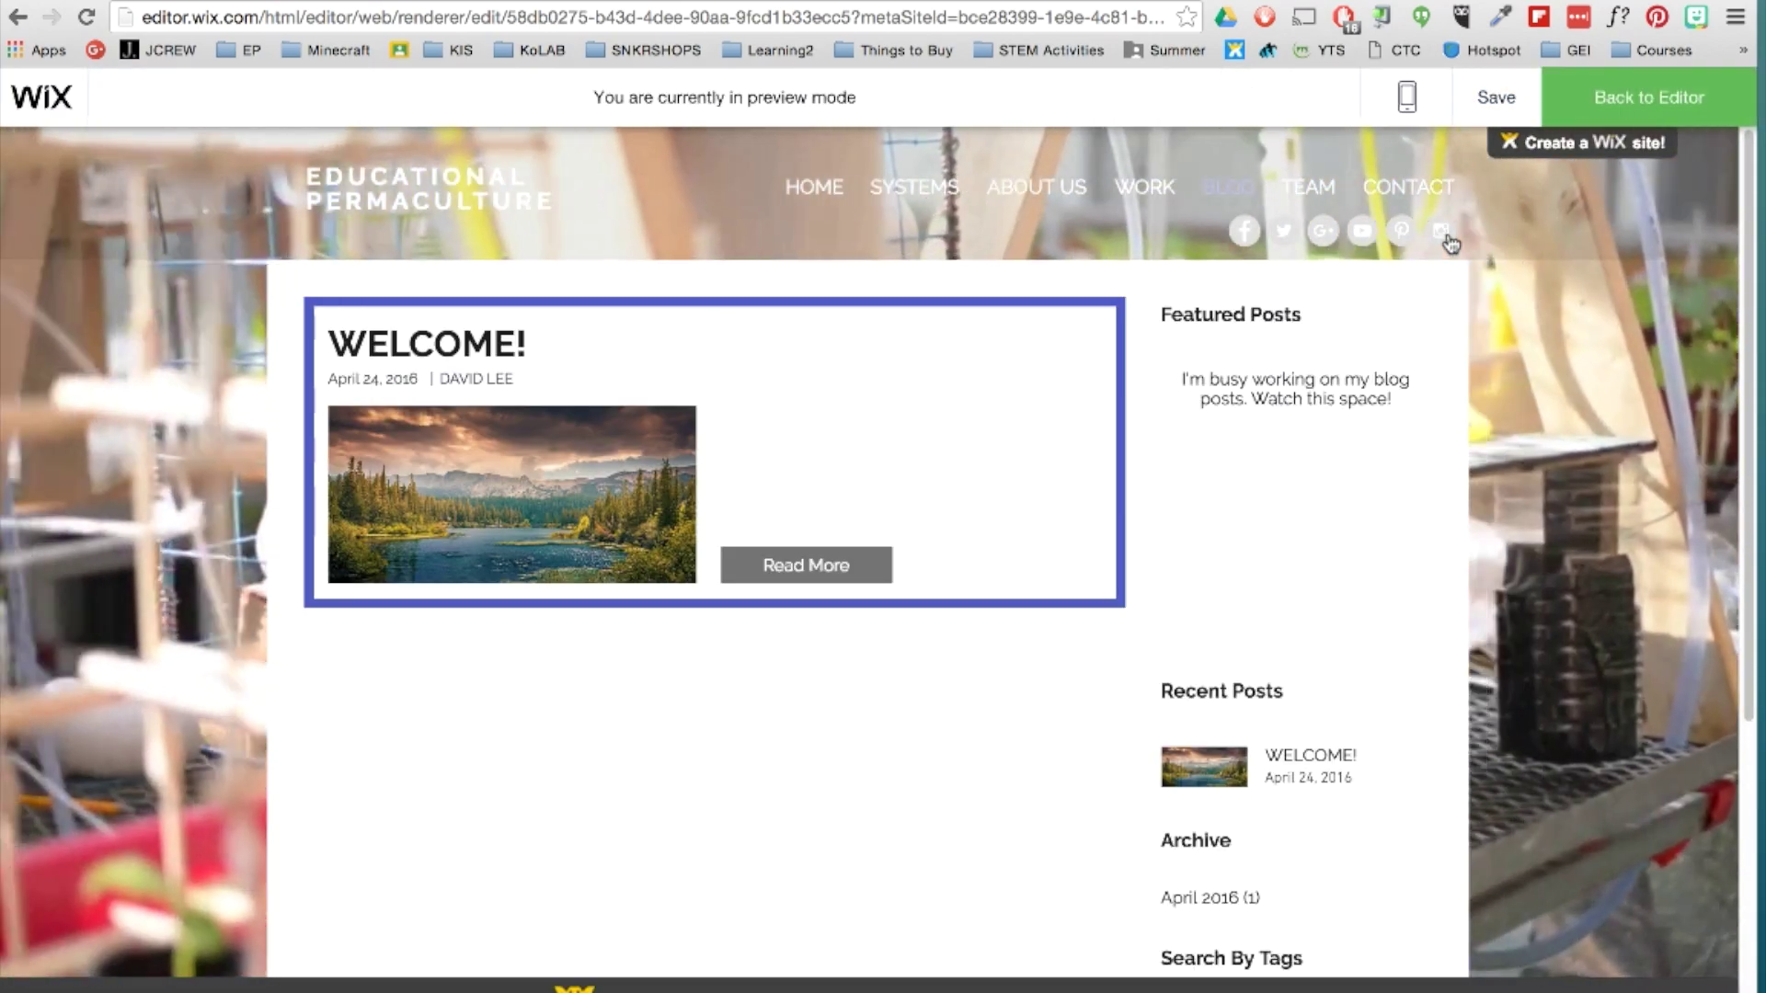
click(1441, 232)
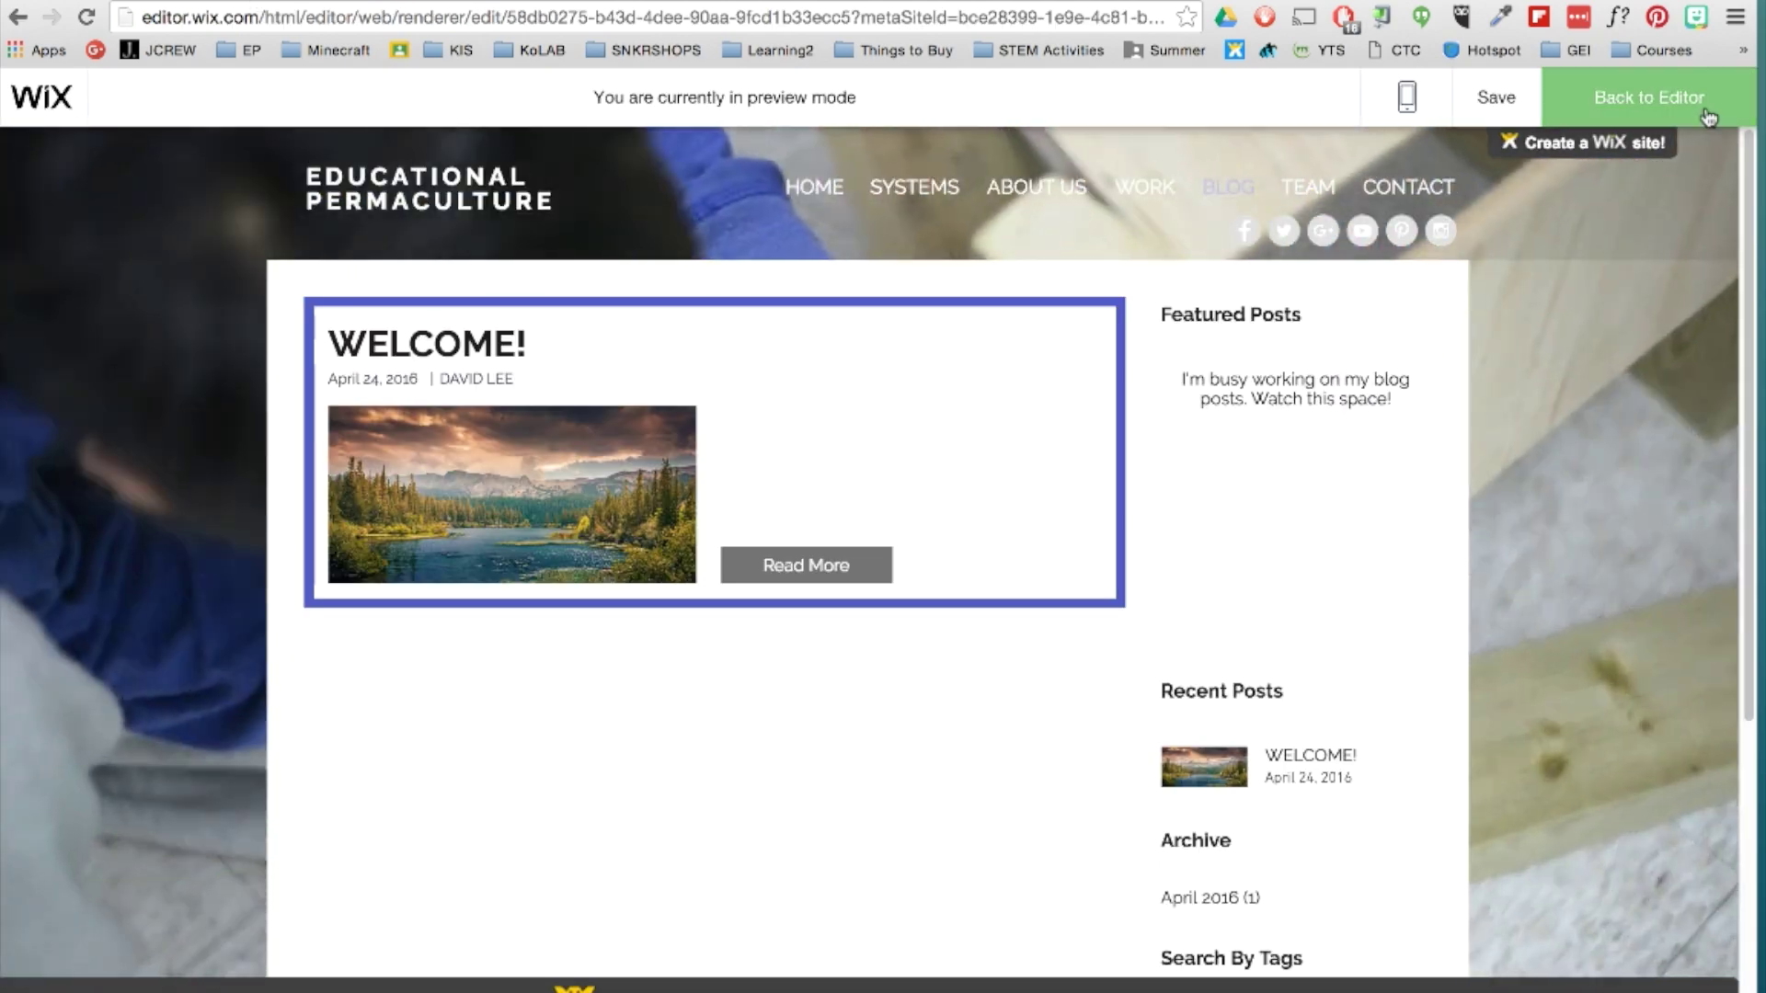
click(1706, 112)
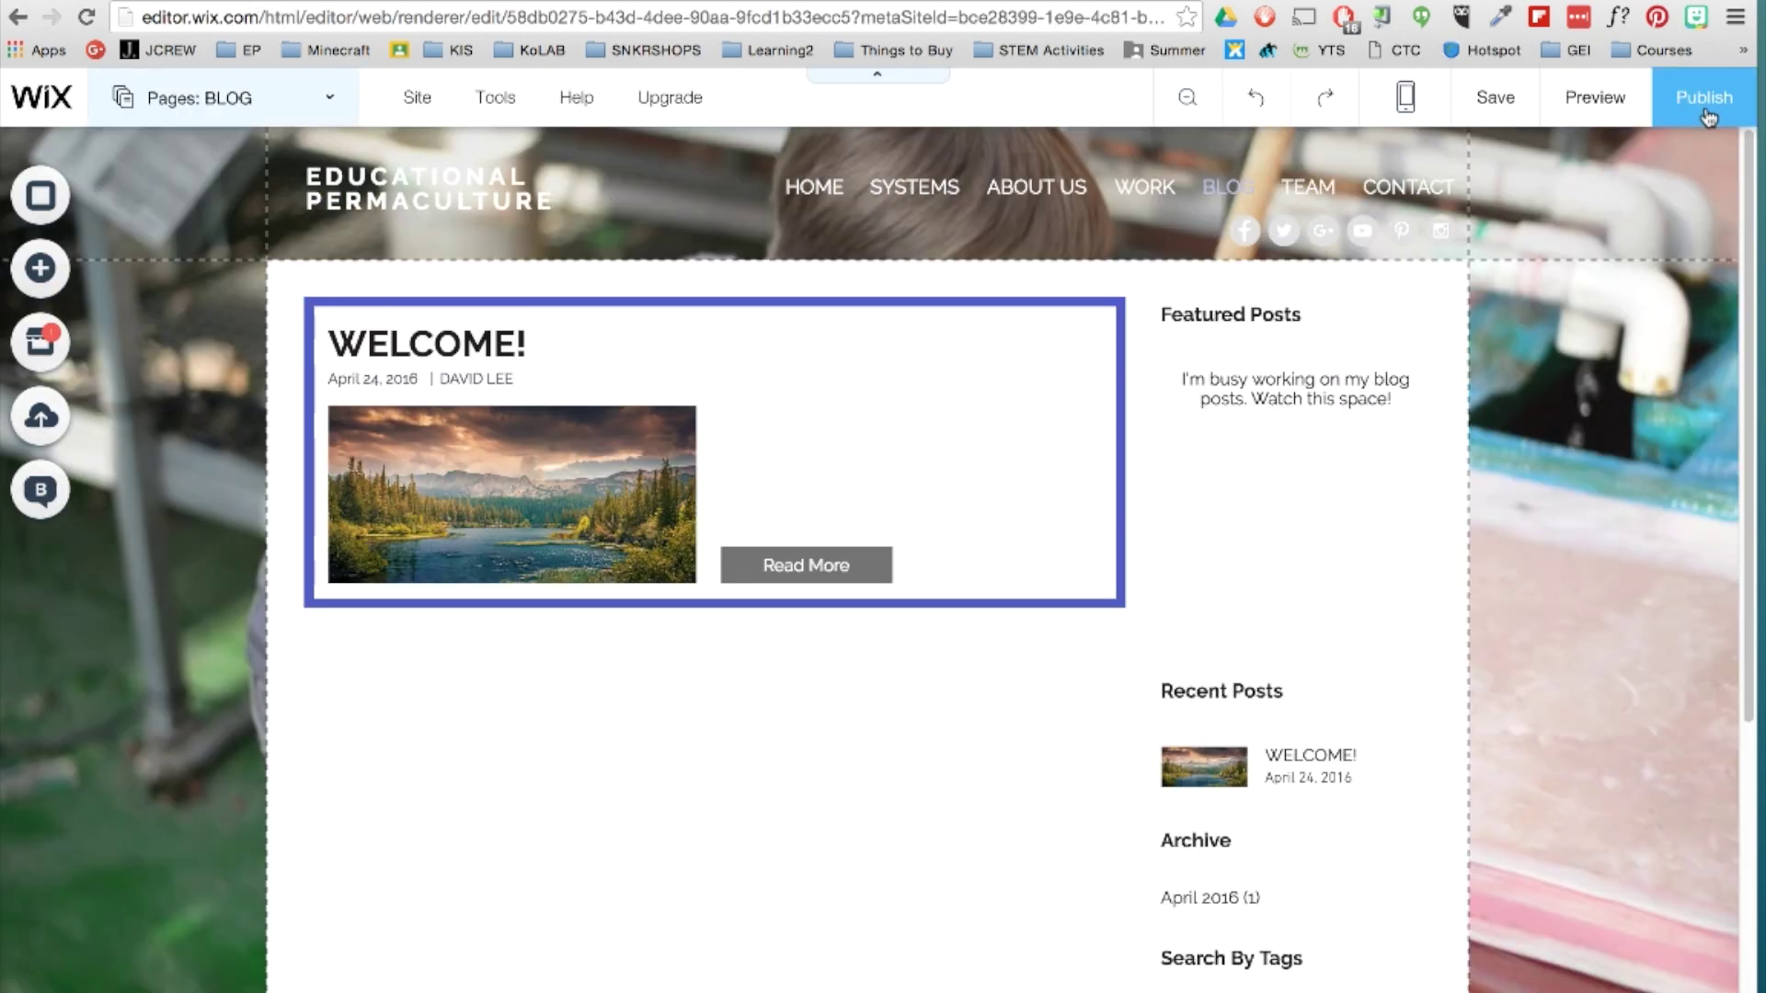
Scroll through the App Market's category tiles, then close the App Market.
click(28, 347)
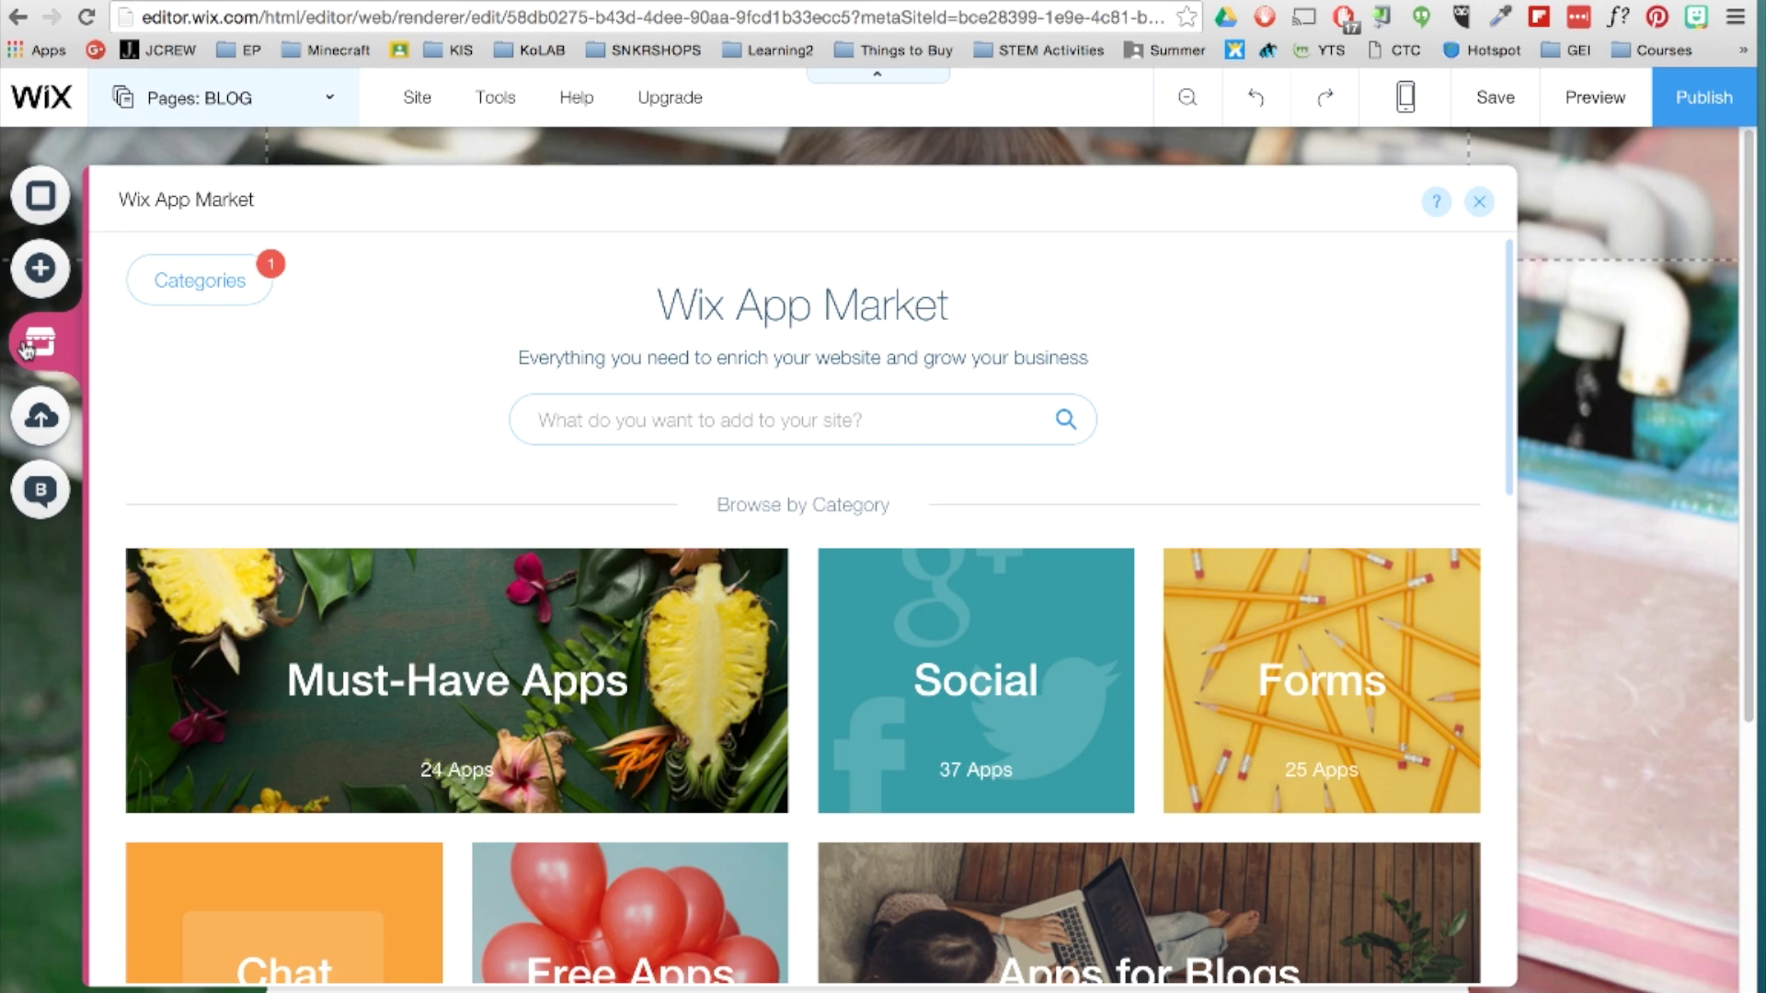
scroll(302, 517, down, 5)
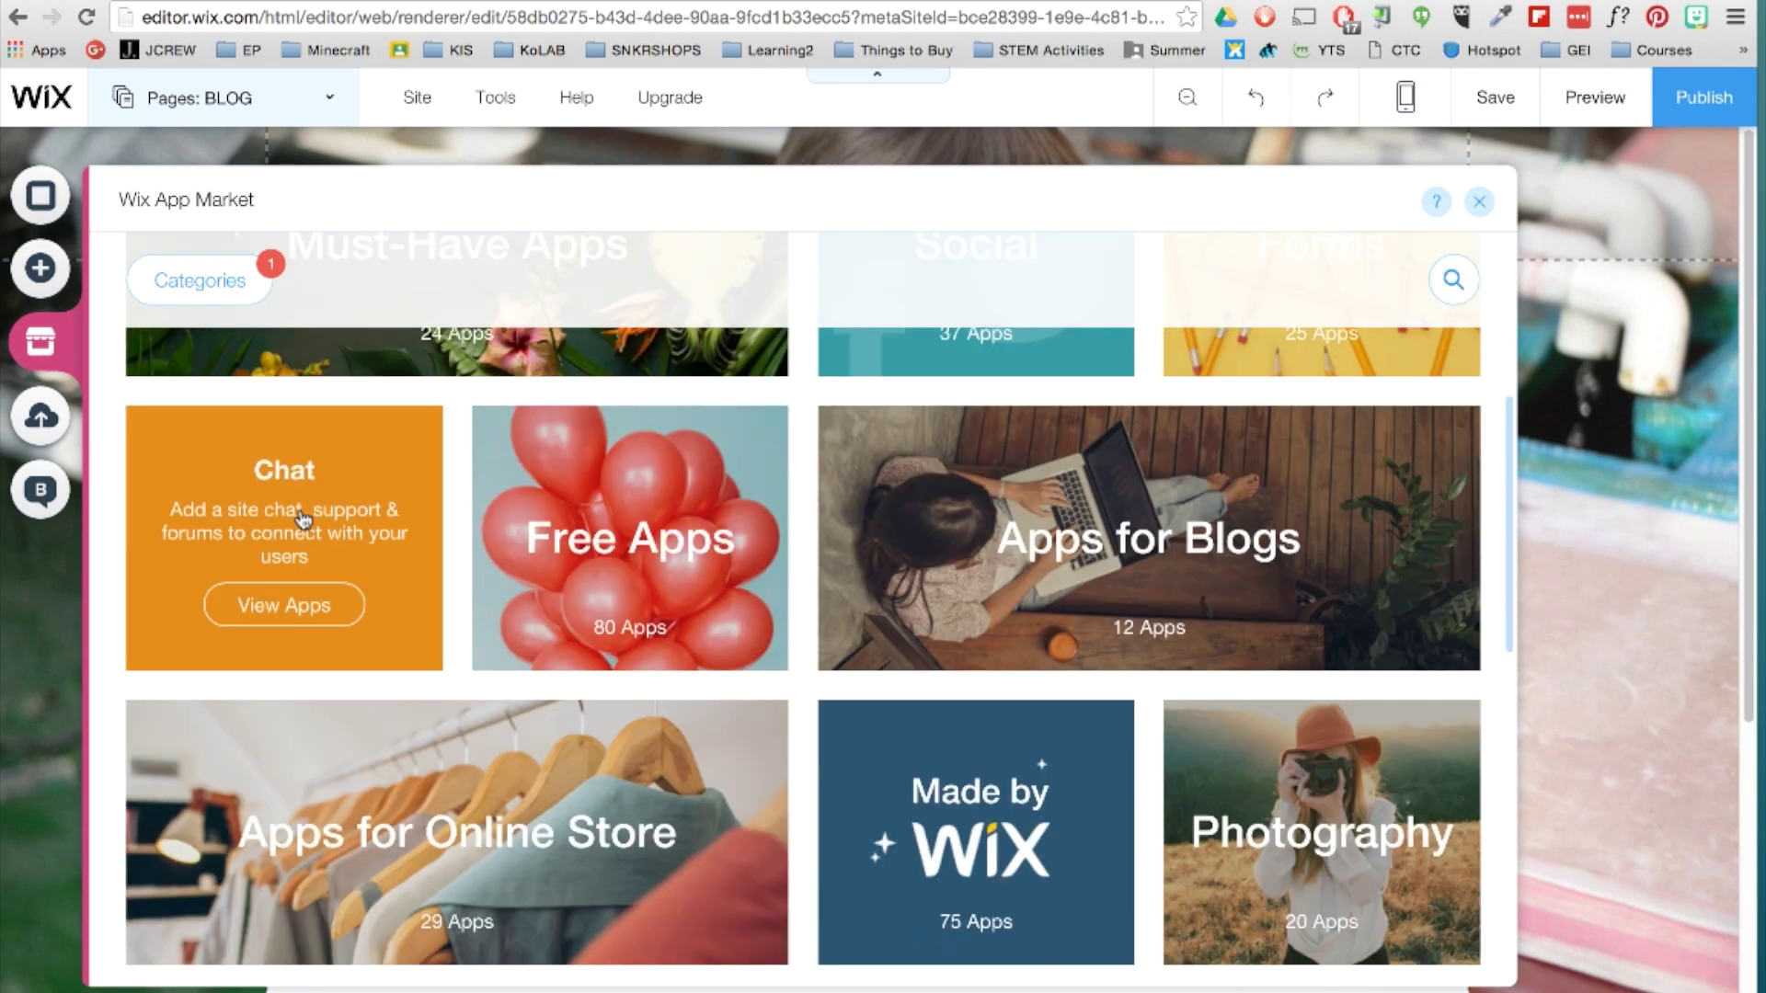
scroll(302, 517, down, 3)
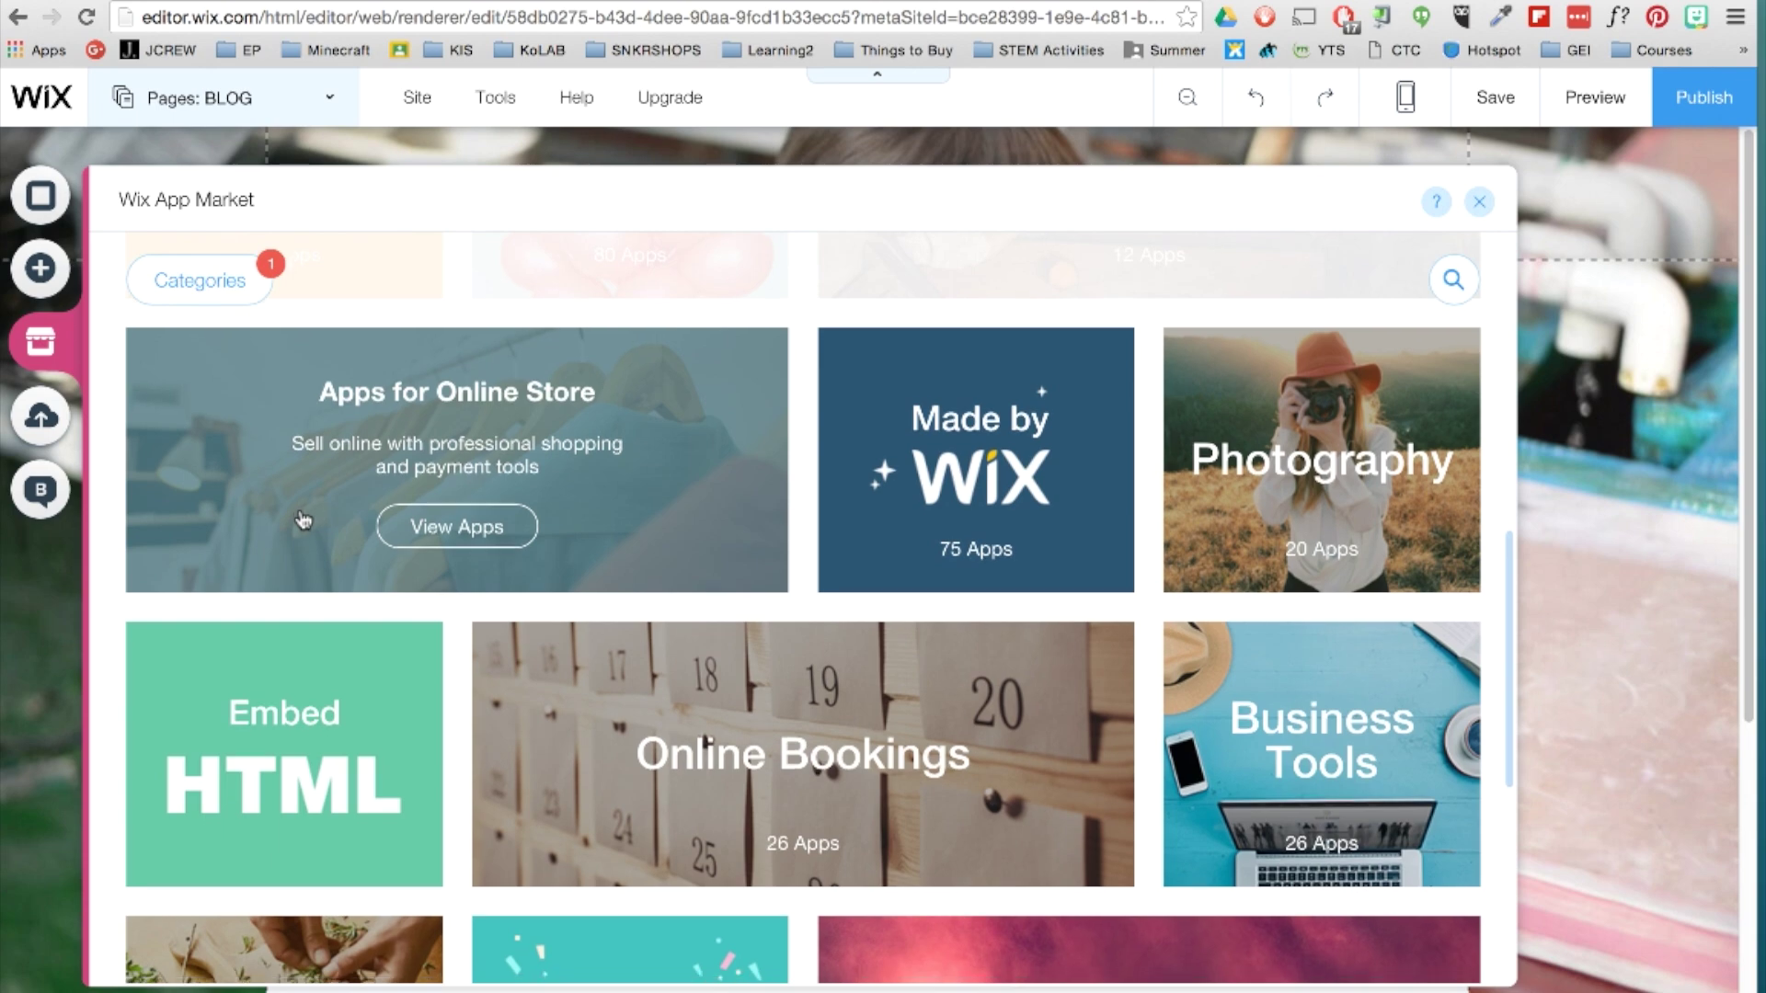
scroll(304, 520, down, 1)
scroll(304, 520, down, 4)
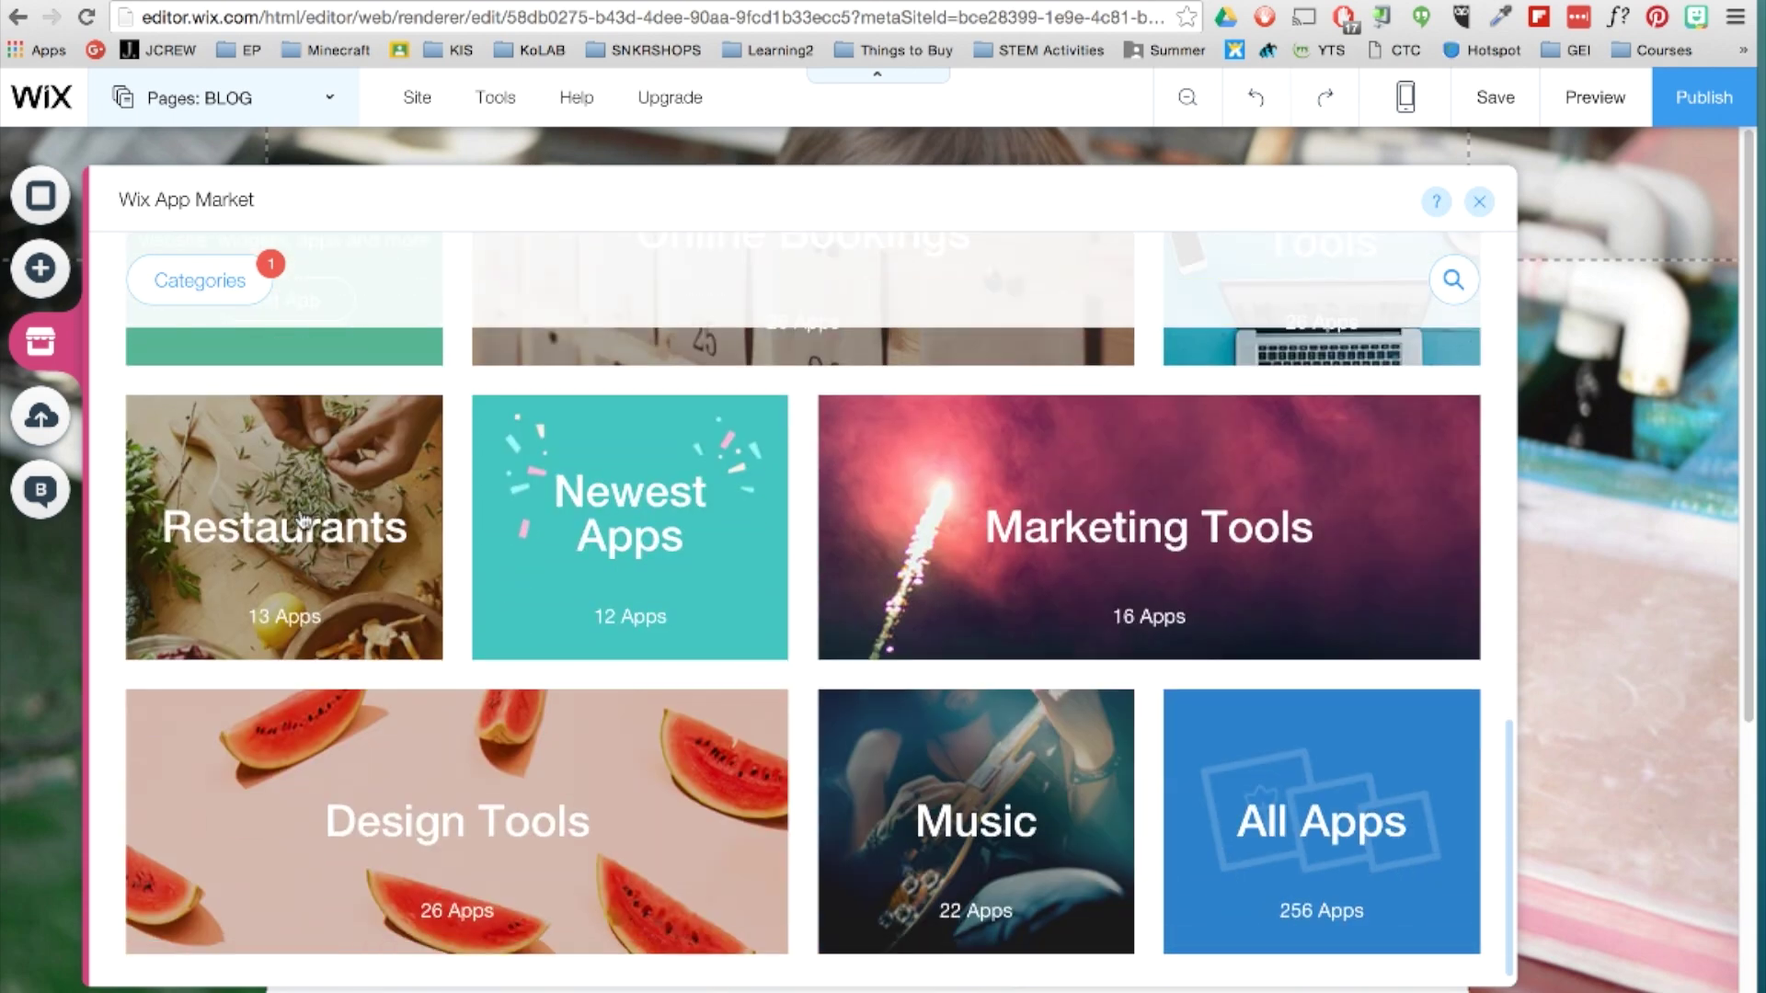
mouse_move(303, 520)
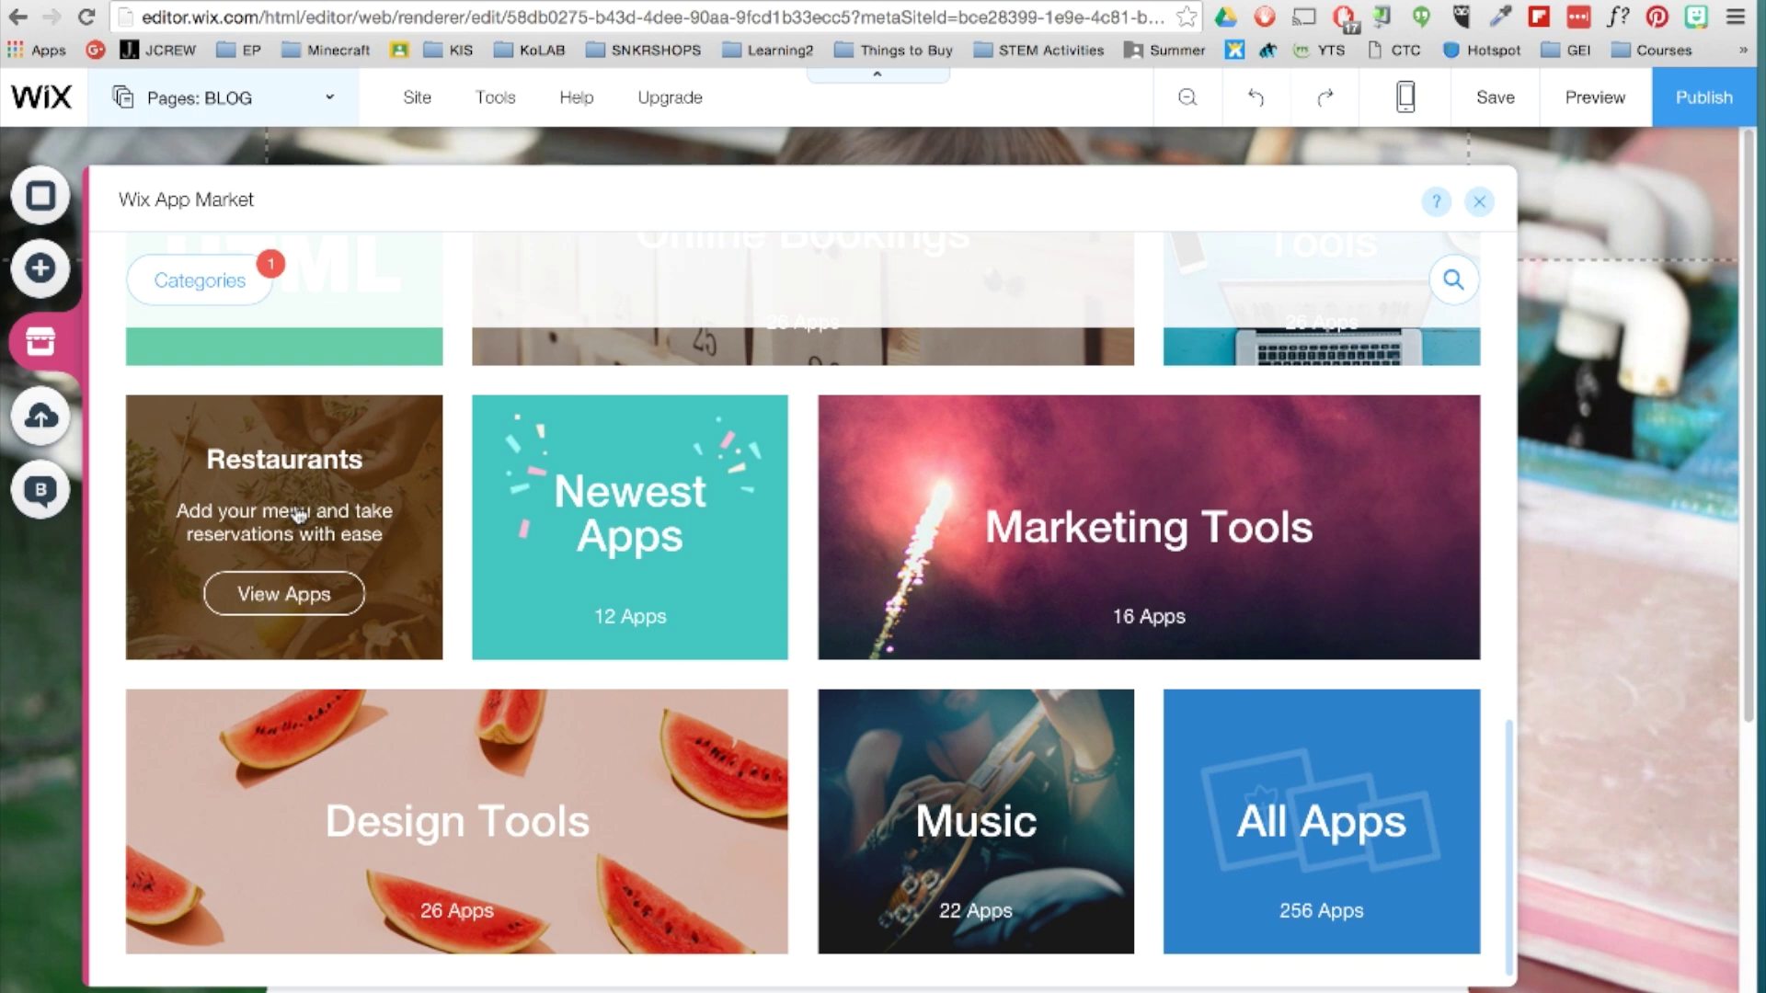
click(1462, 211)
Rename the PROJECT 6 page to INSTAGRAM from the Pages list.
click(326, 108)
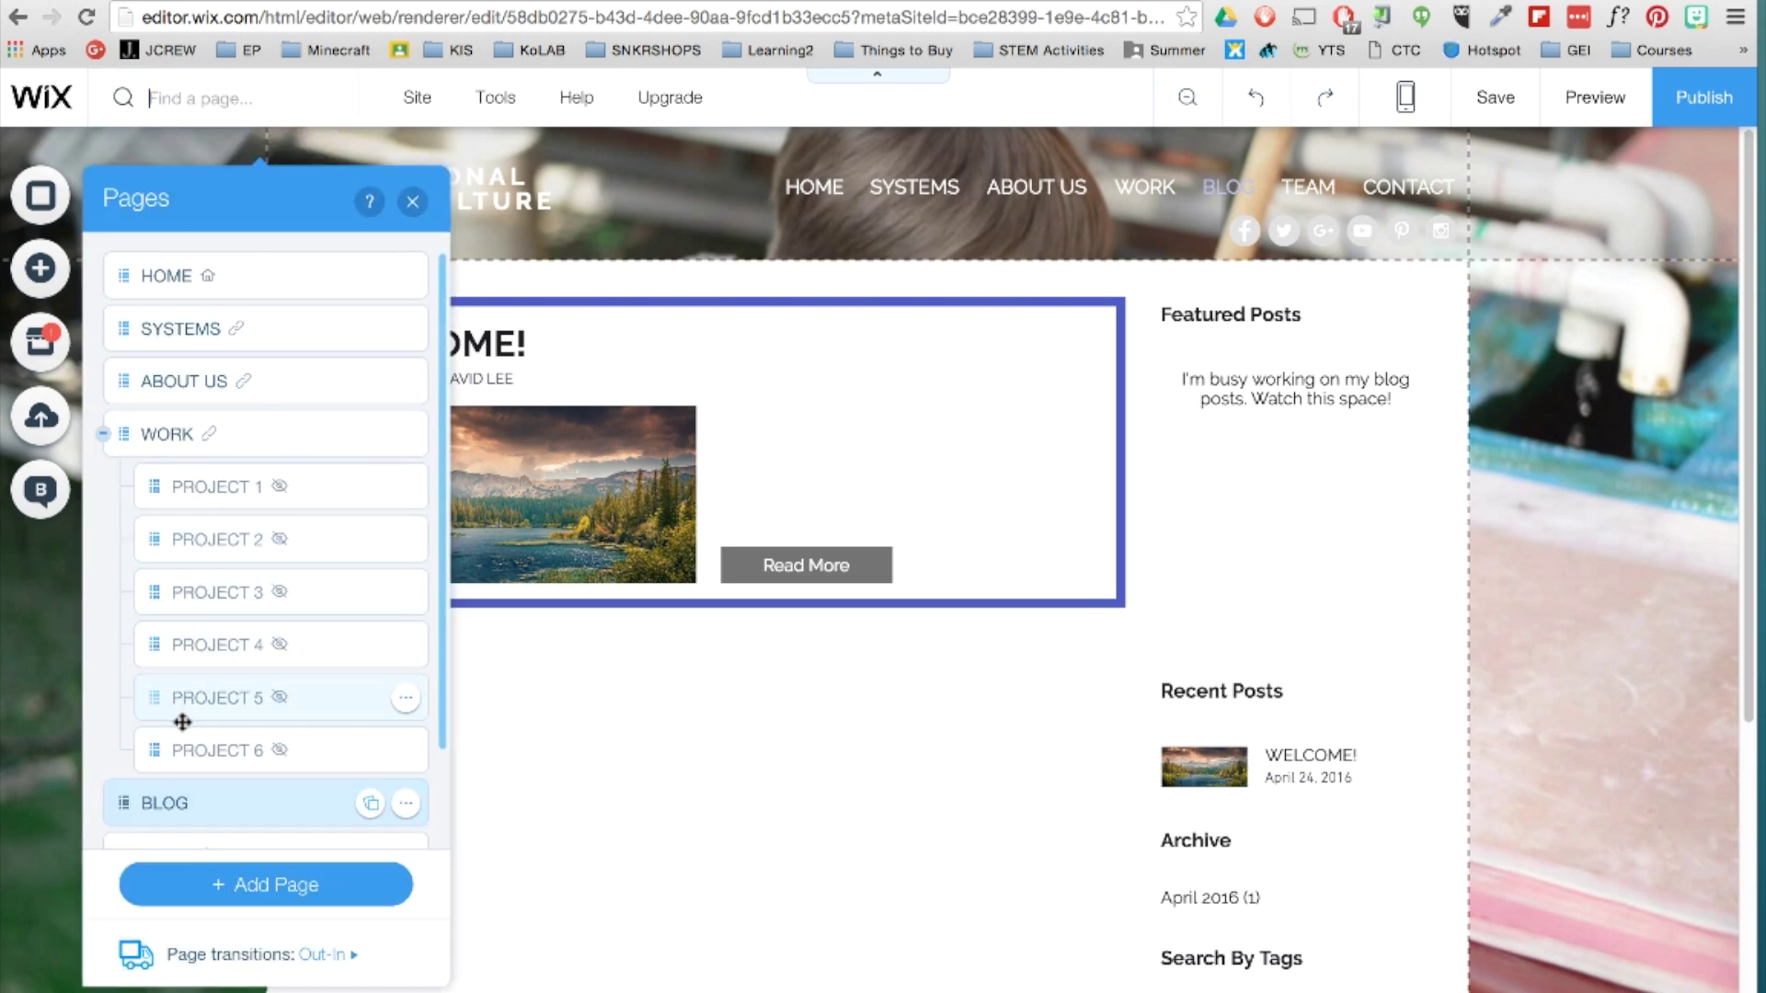
double_click(202, 750)
text(INSTAGRAM)
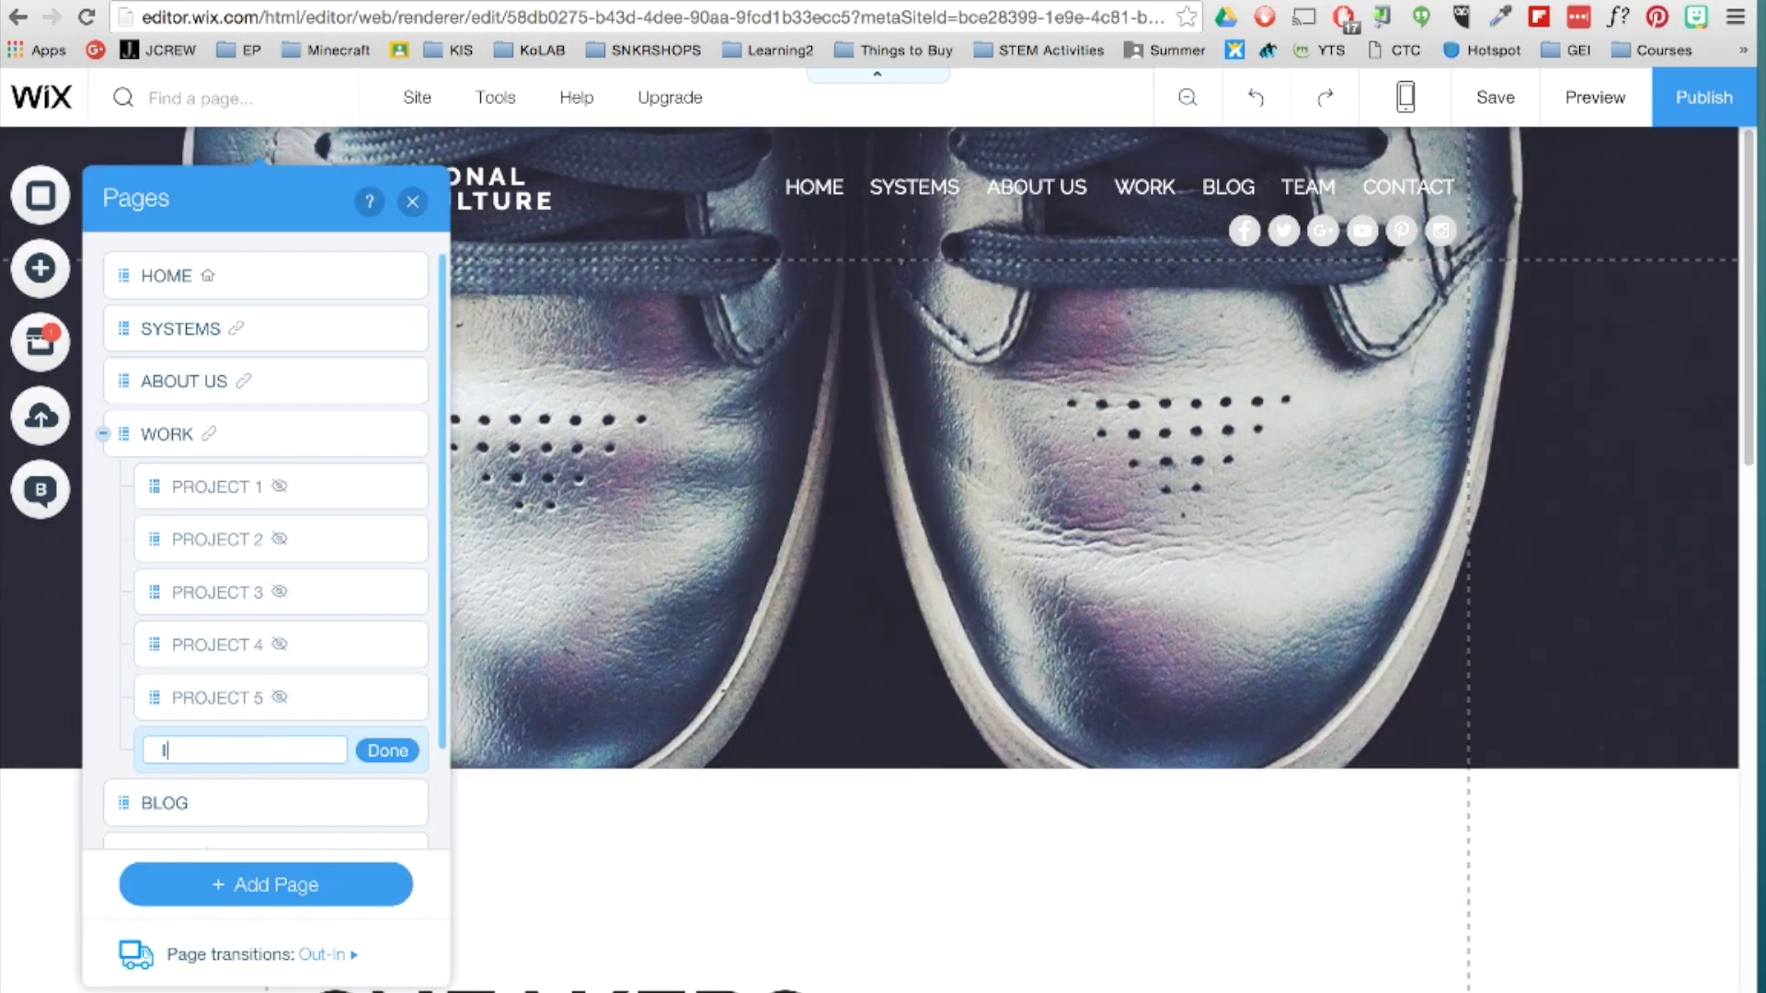
click(387, 752)
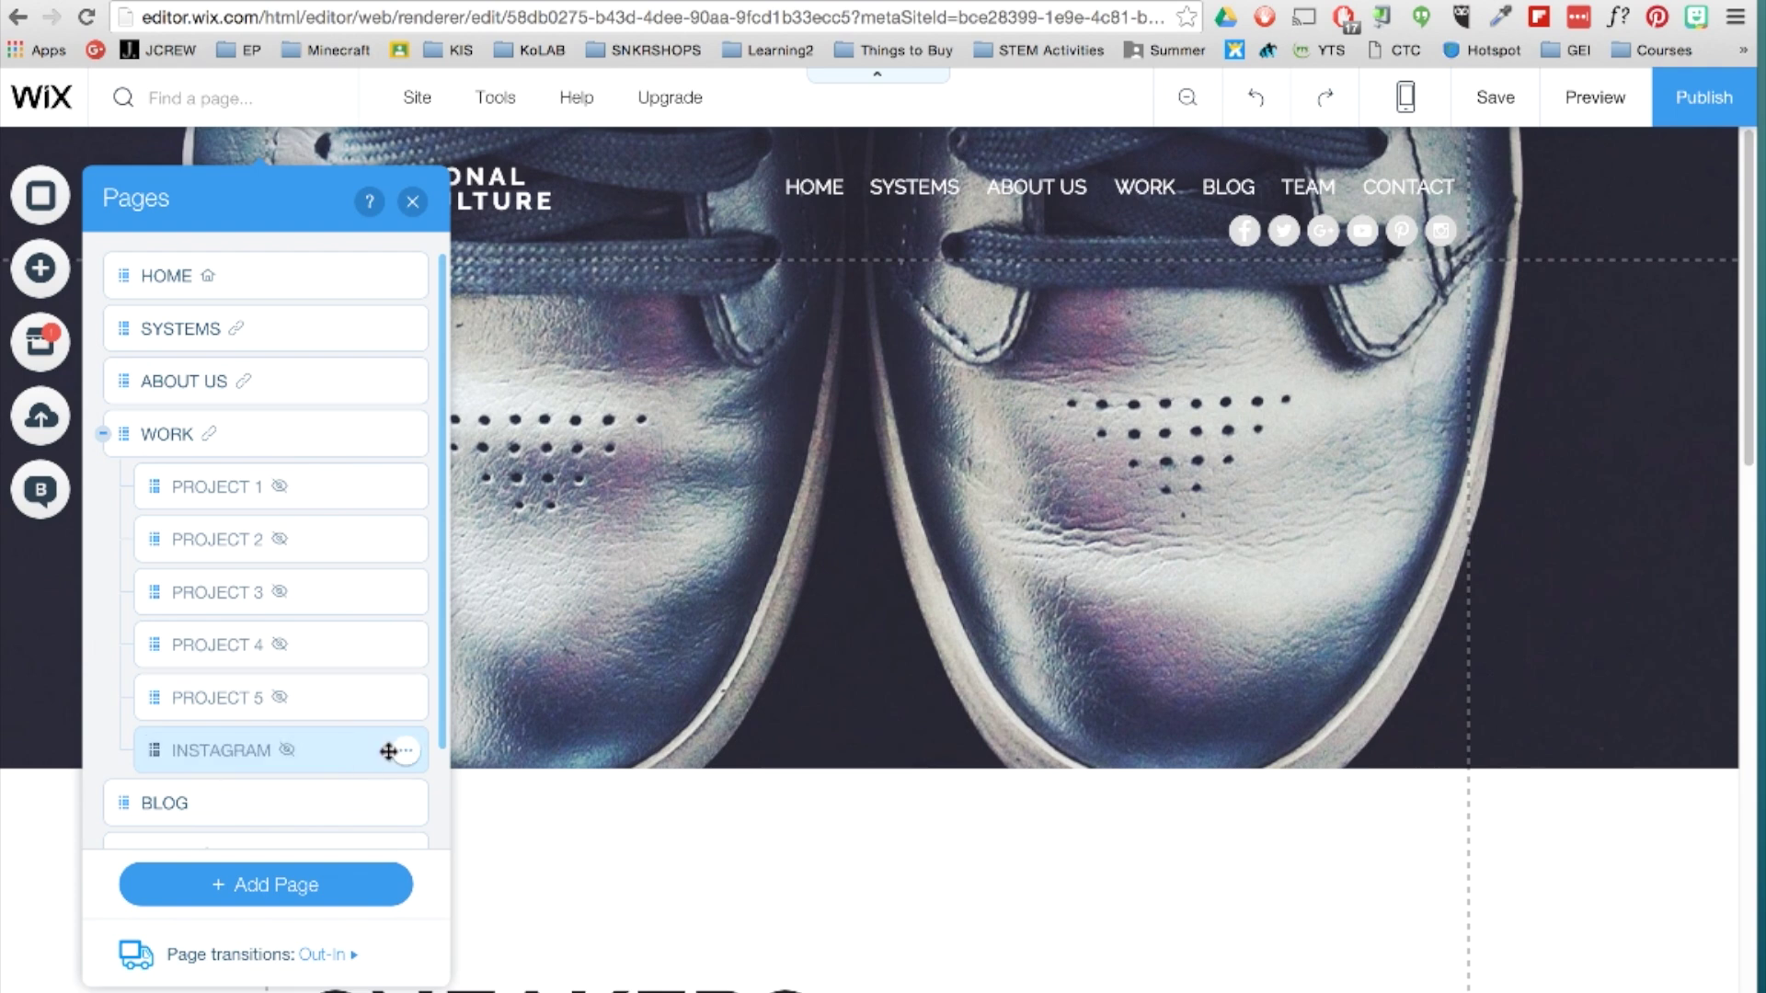
click(413, 201)
scroll(809, 644, down, 5)
Change the page's main heading text to INSTAGRAM.
double_click(484, 602)
text(INSTAGRAM)
click(1616, 245)
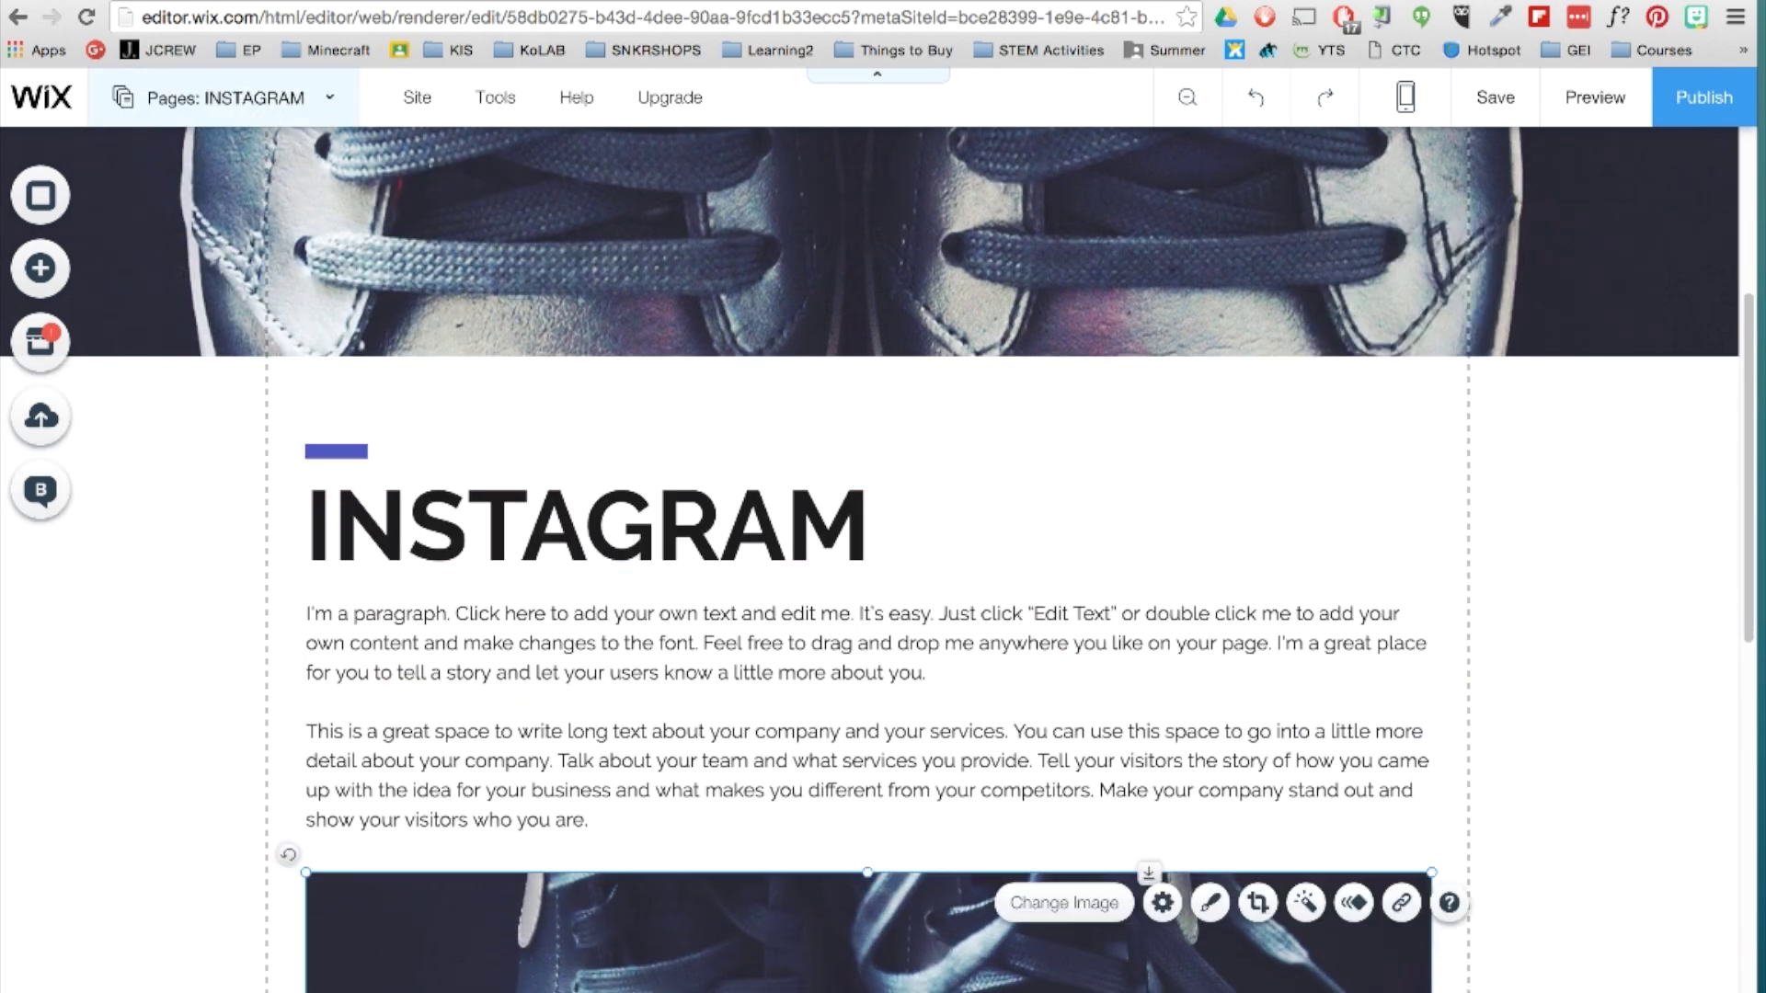
scroll(828, 644, down, 3)
Add the Instagram Feed app from the App Market's Social category and widen it across the page.
click(39, 345)
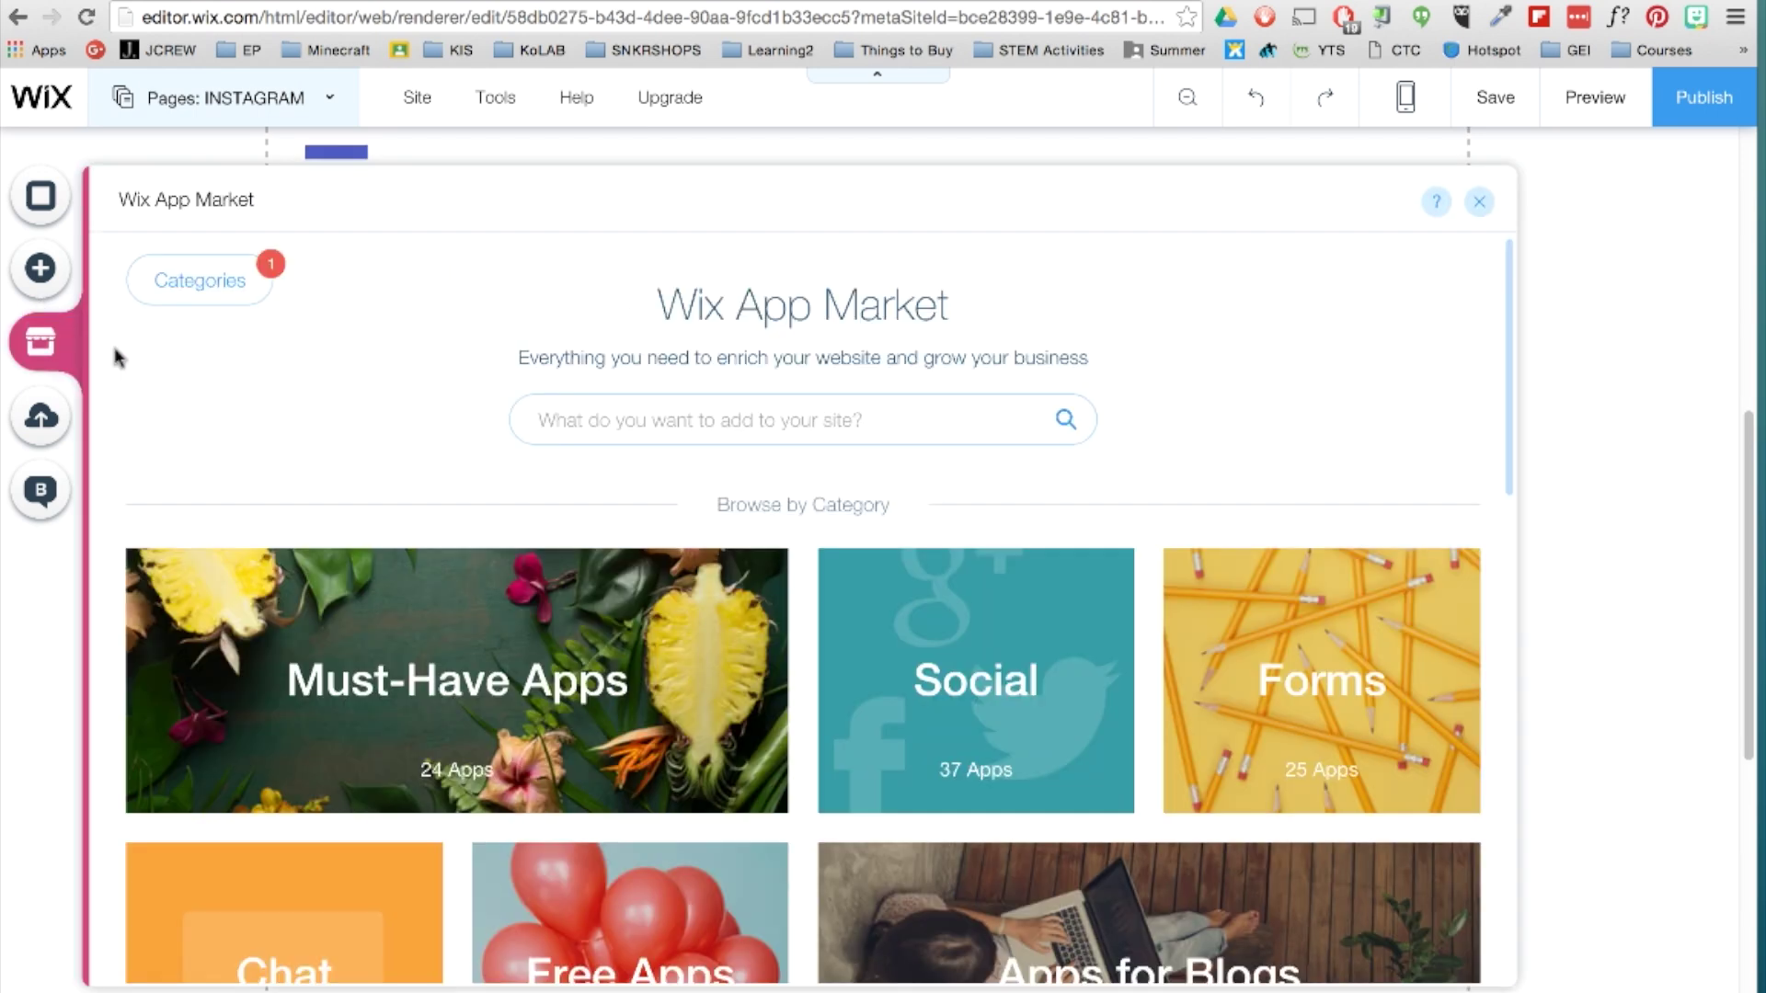
click(950, 644)
click(1324, 648)
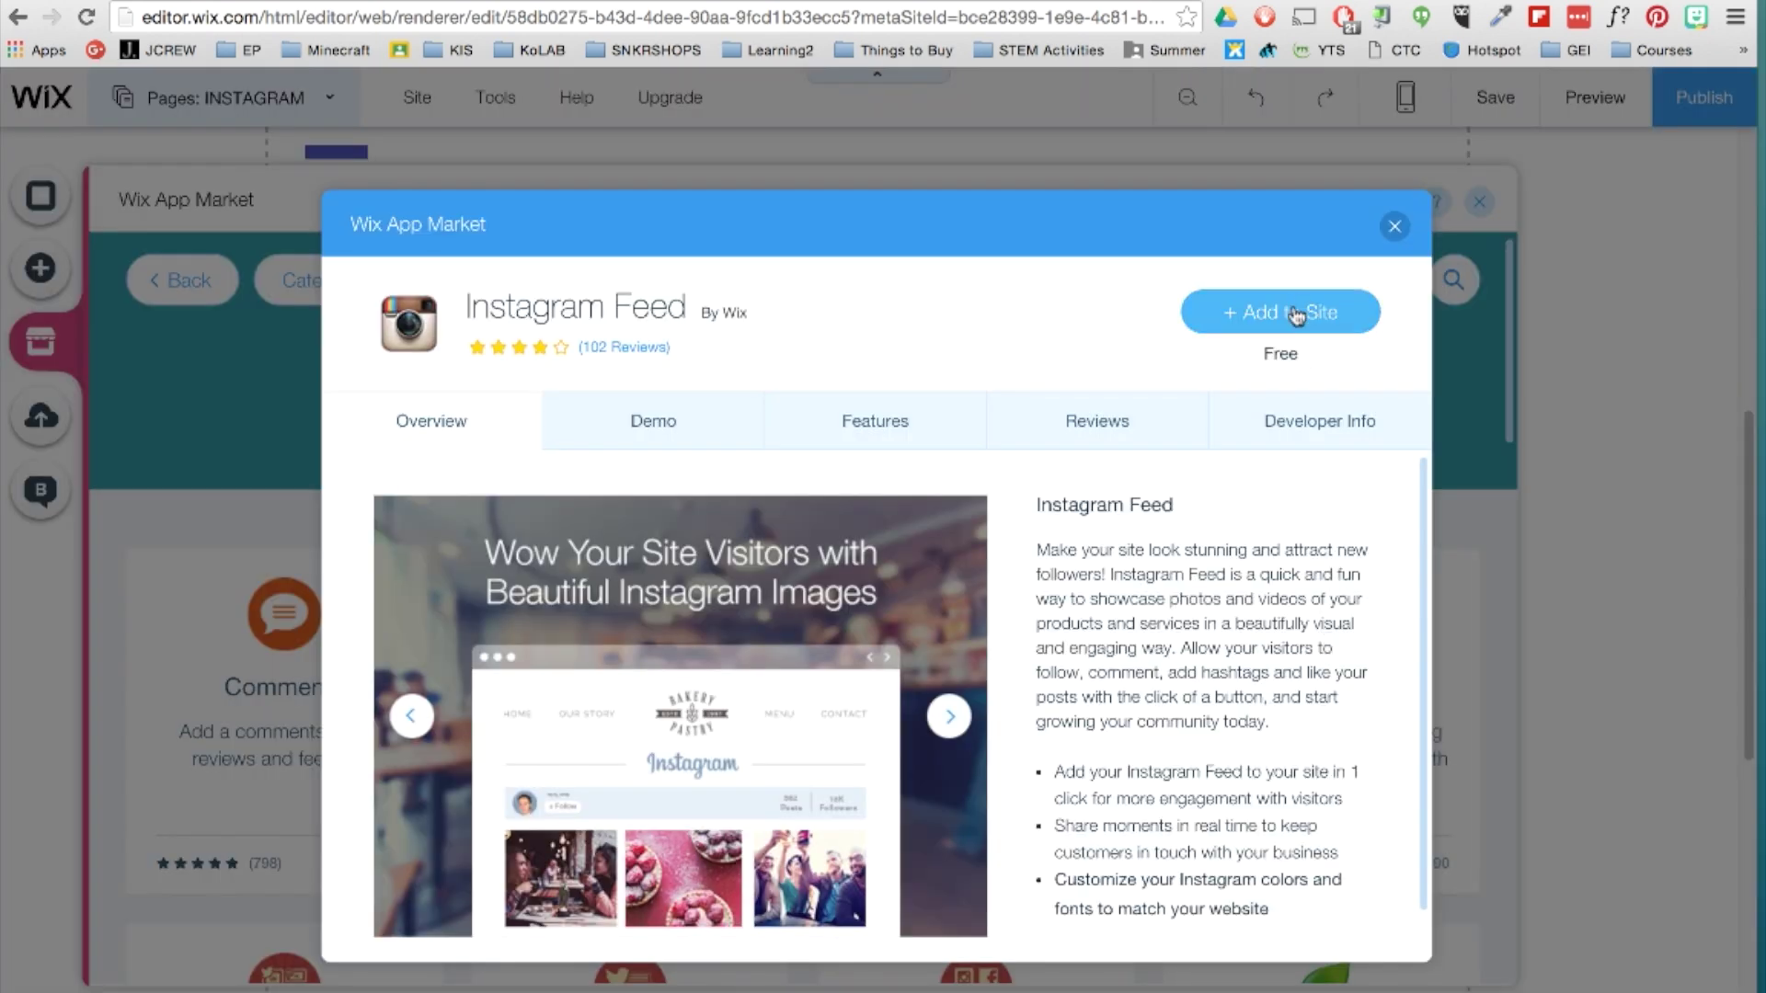
click(1281, 307)
drag(1000, 699, 1423, 674)
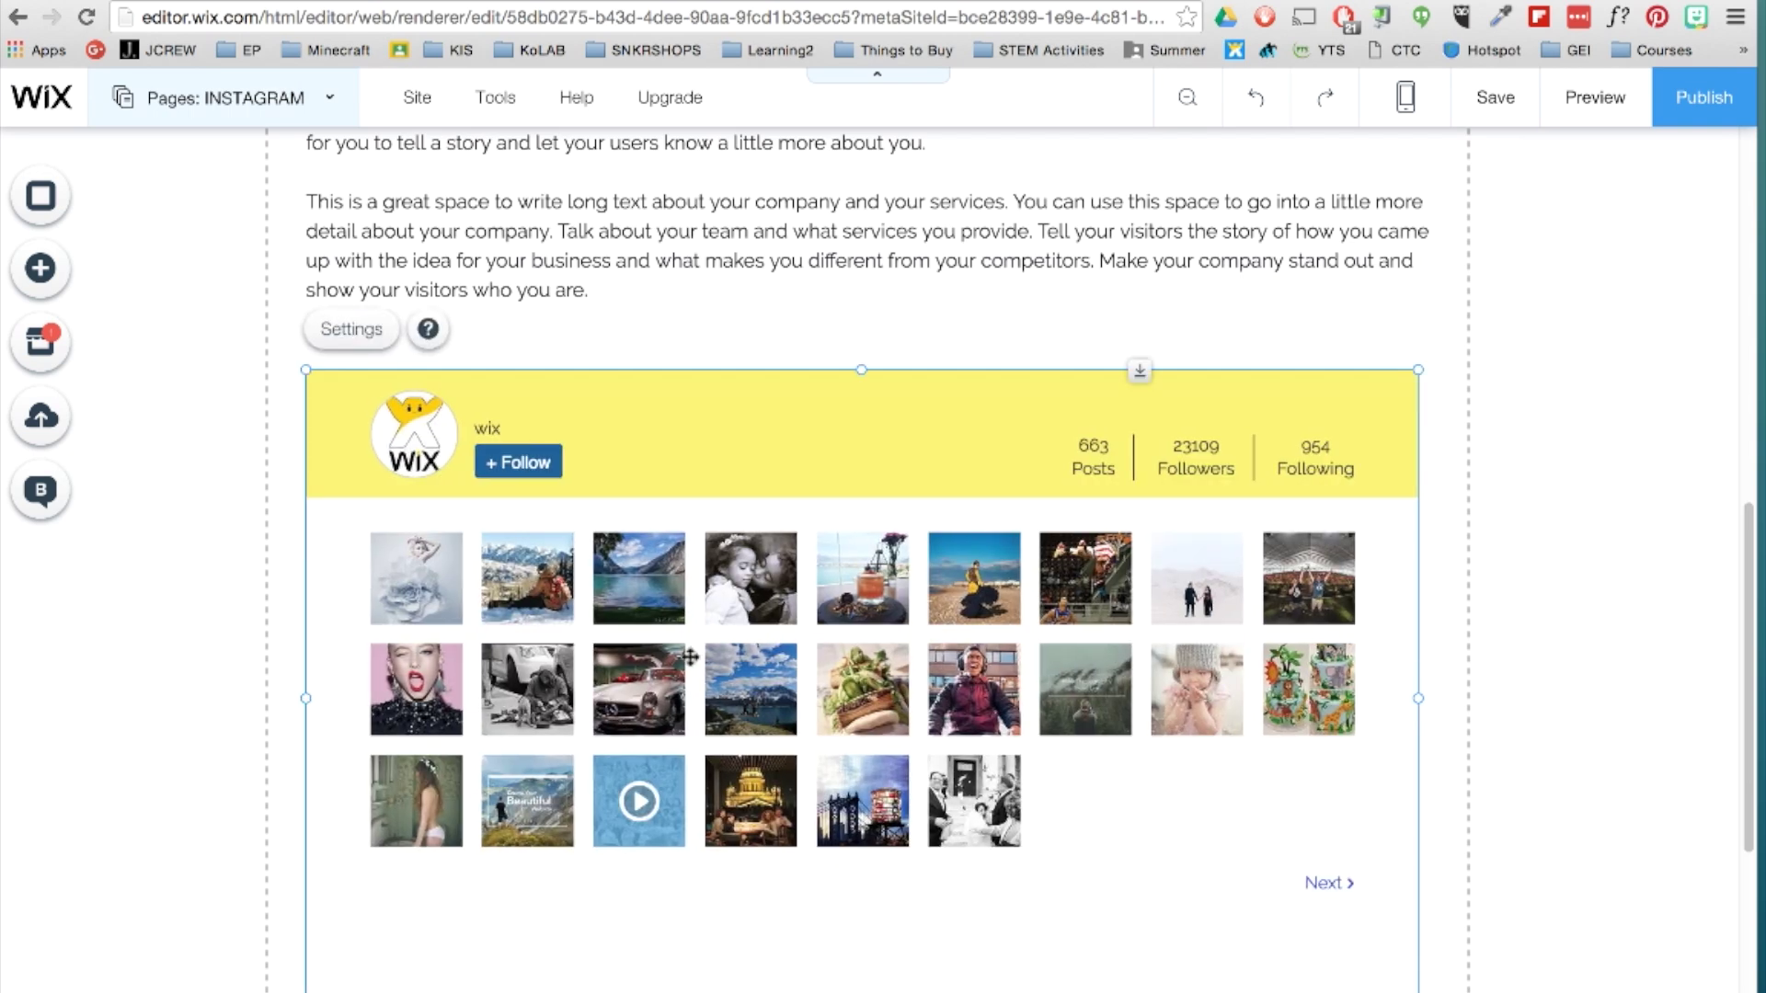
Connect the feed to the site's Instagram account by logging in.
click(329, 337)
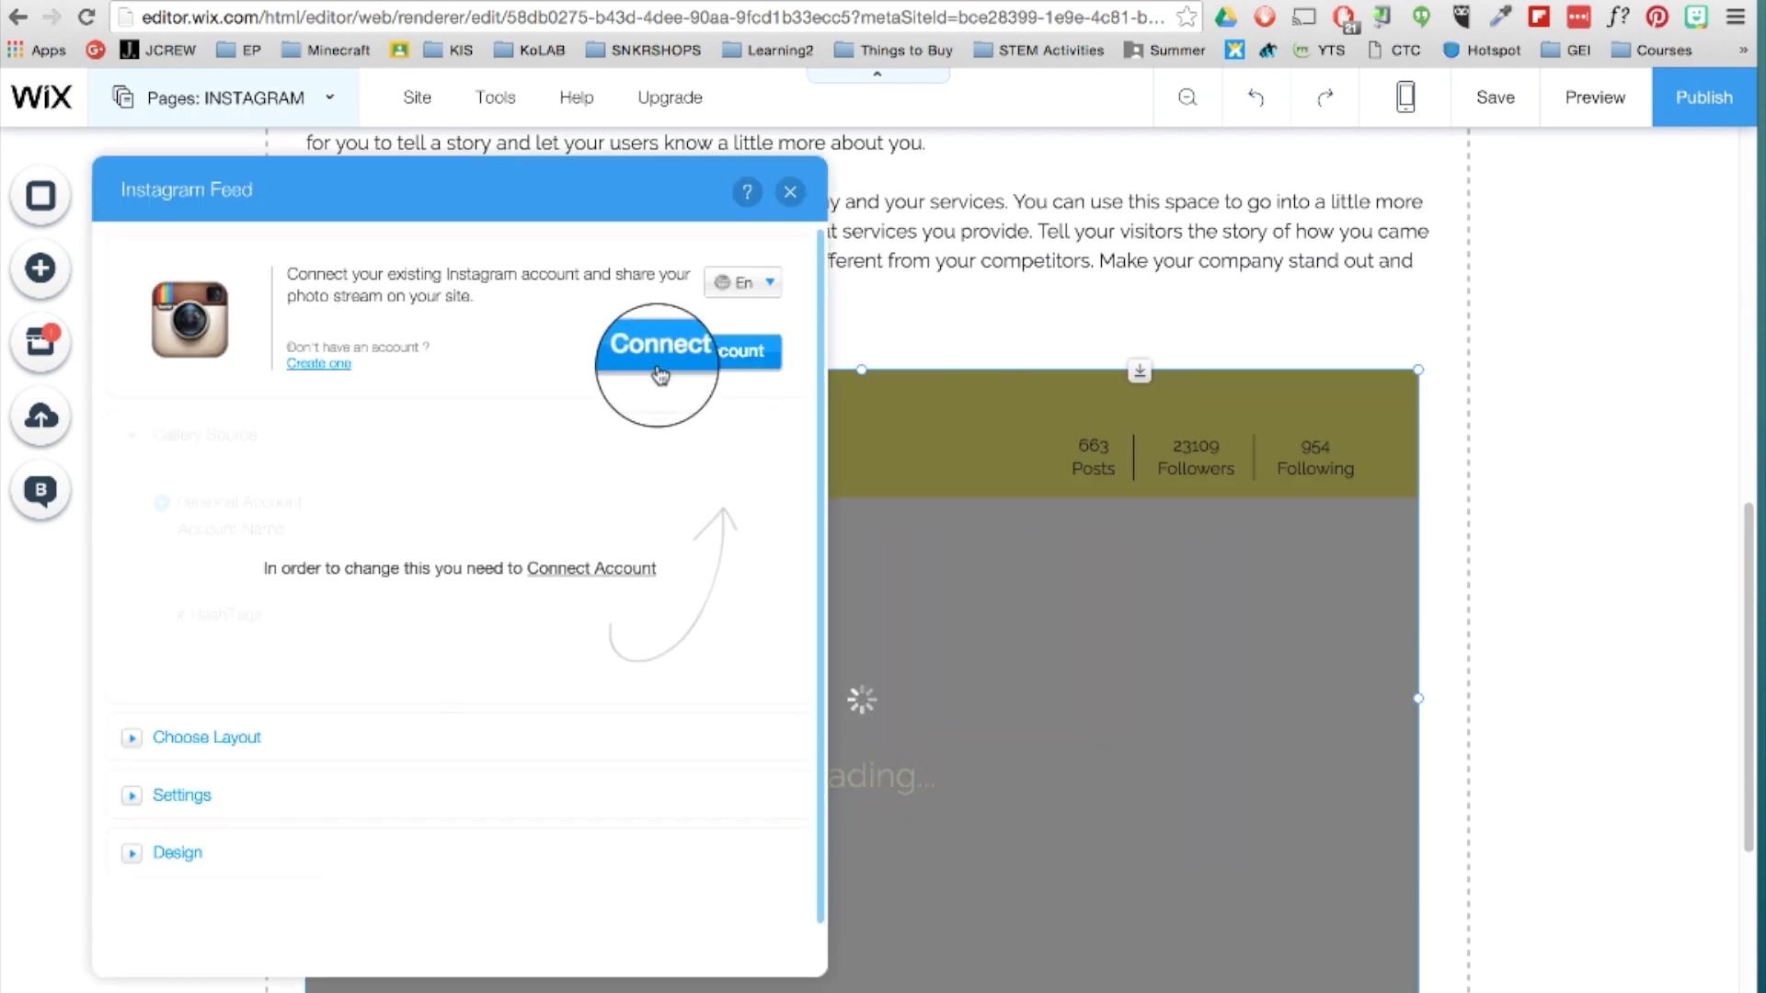
click(669, 353)
text(edupermaculture)
key(Tab)
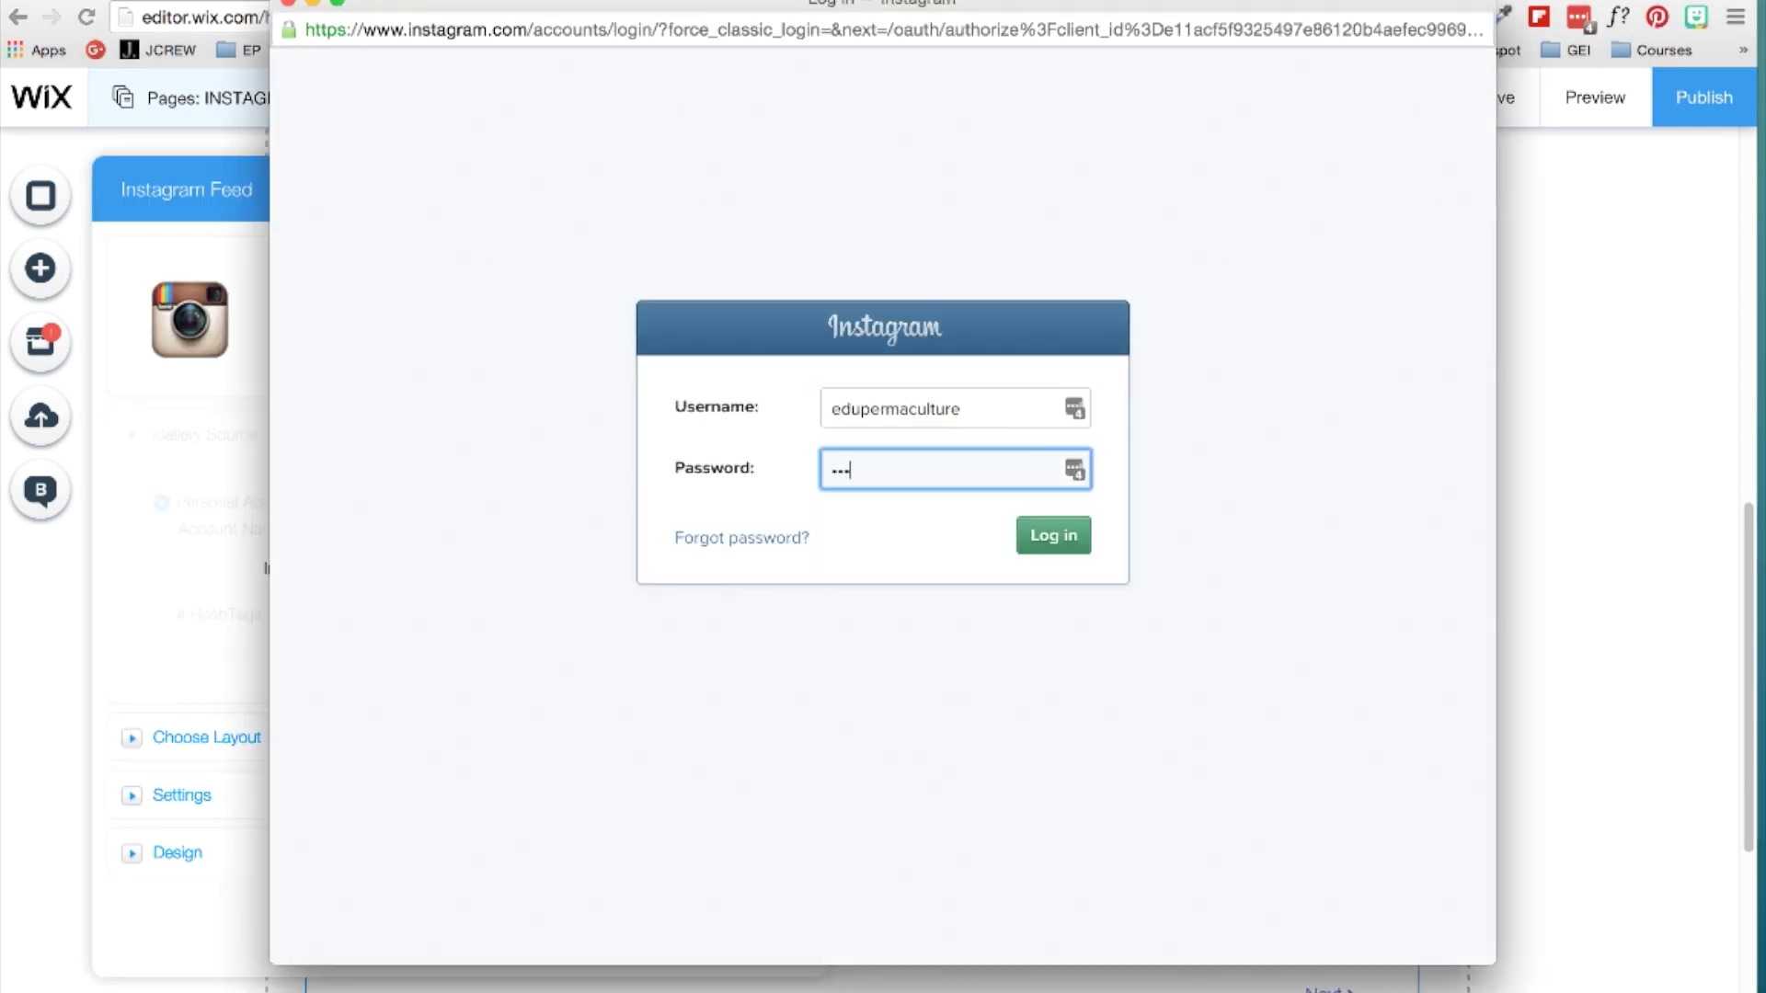
key(Return)
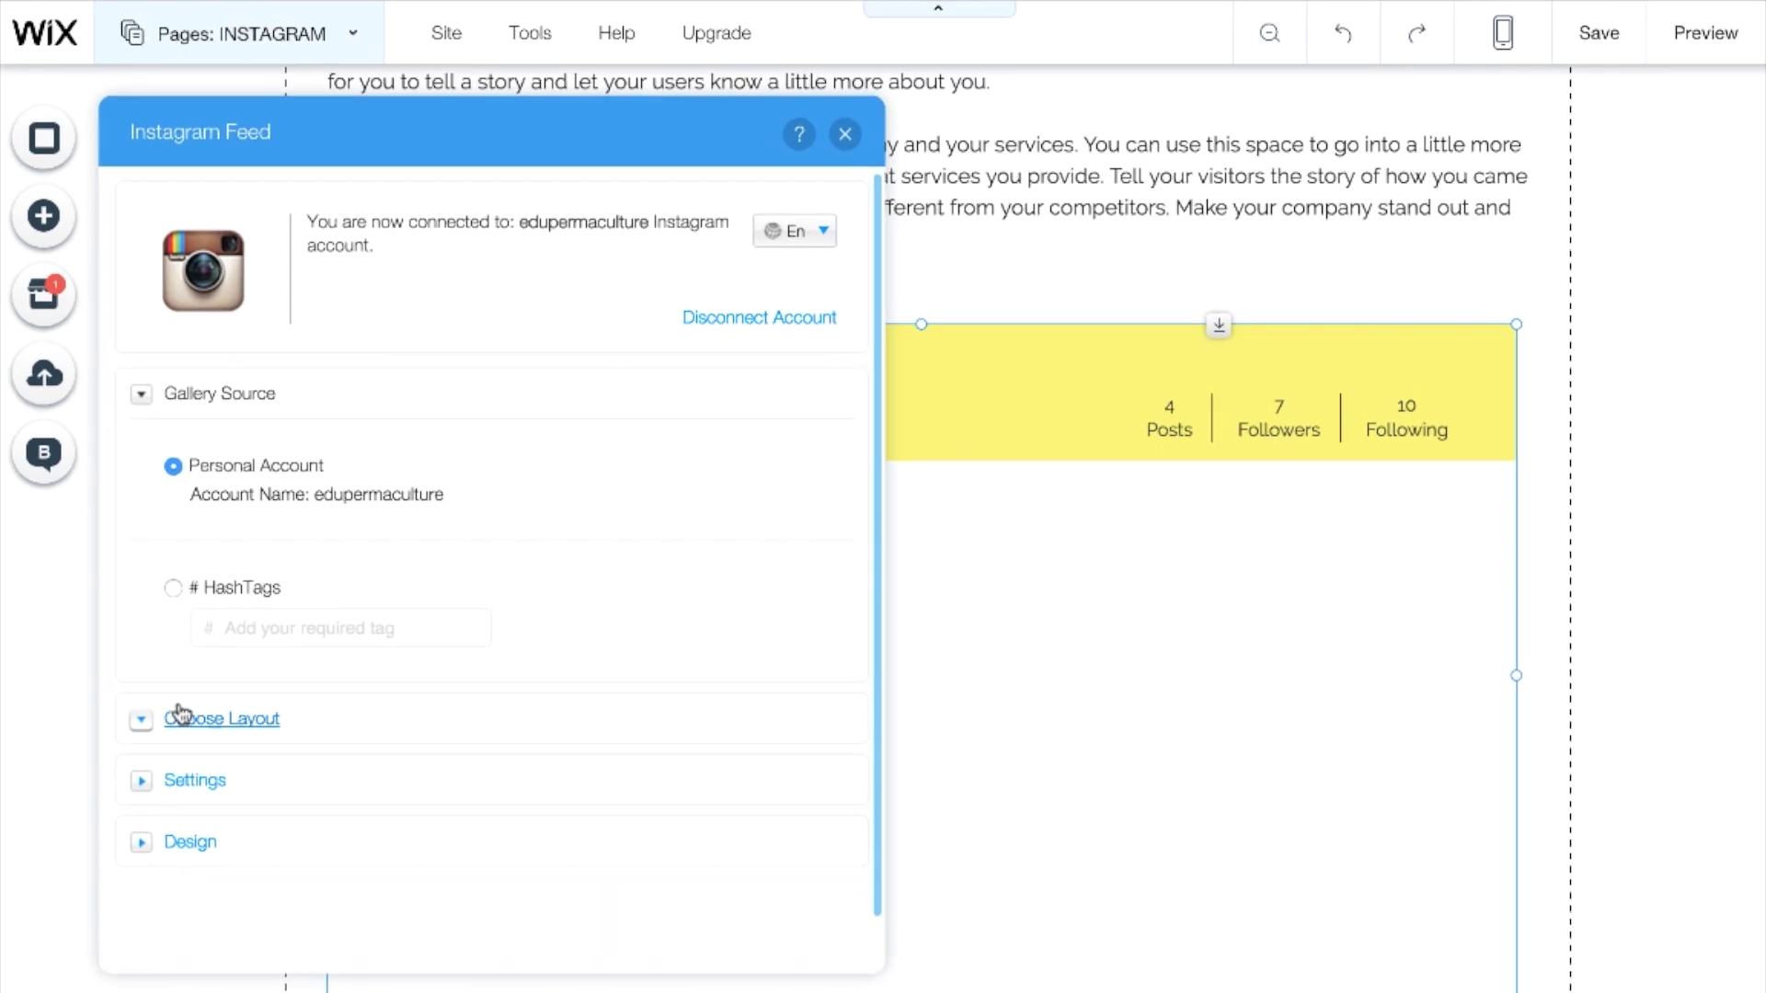
Review the feed's layout and display options and recolour its header and separators.
click(132, 739)
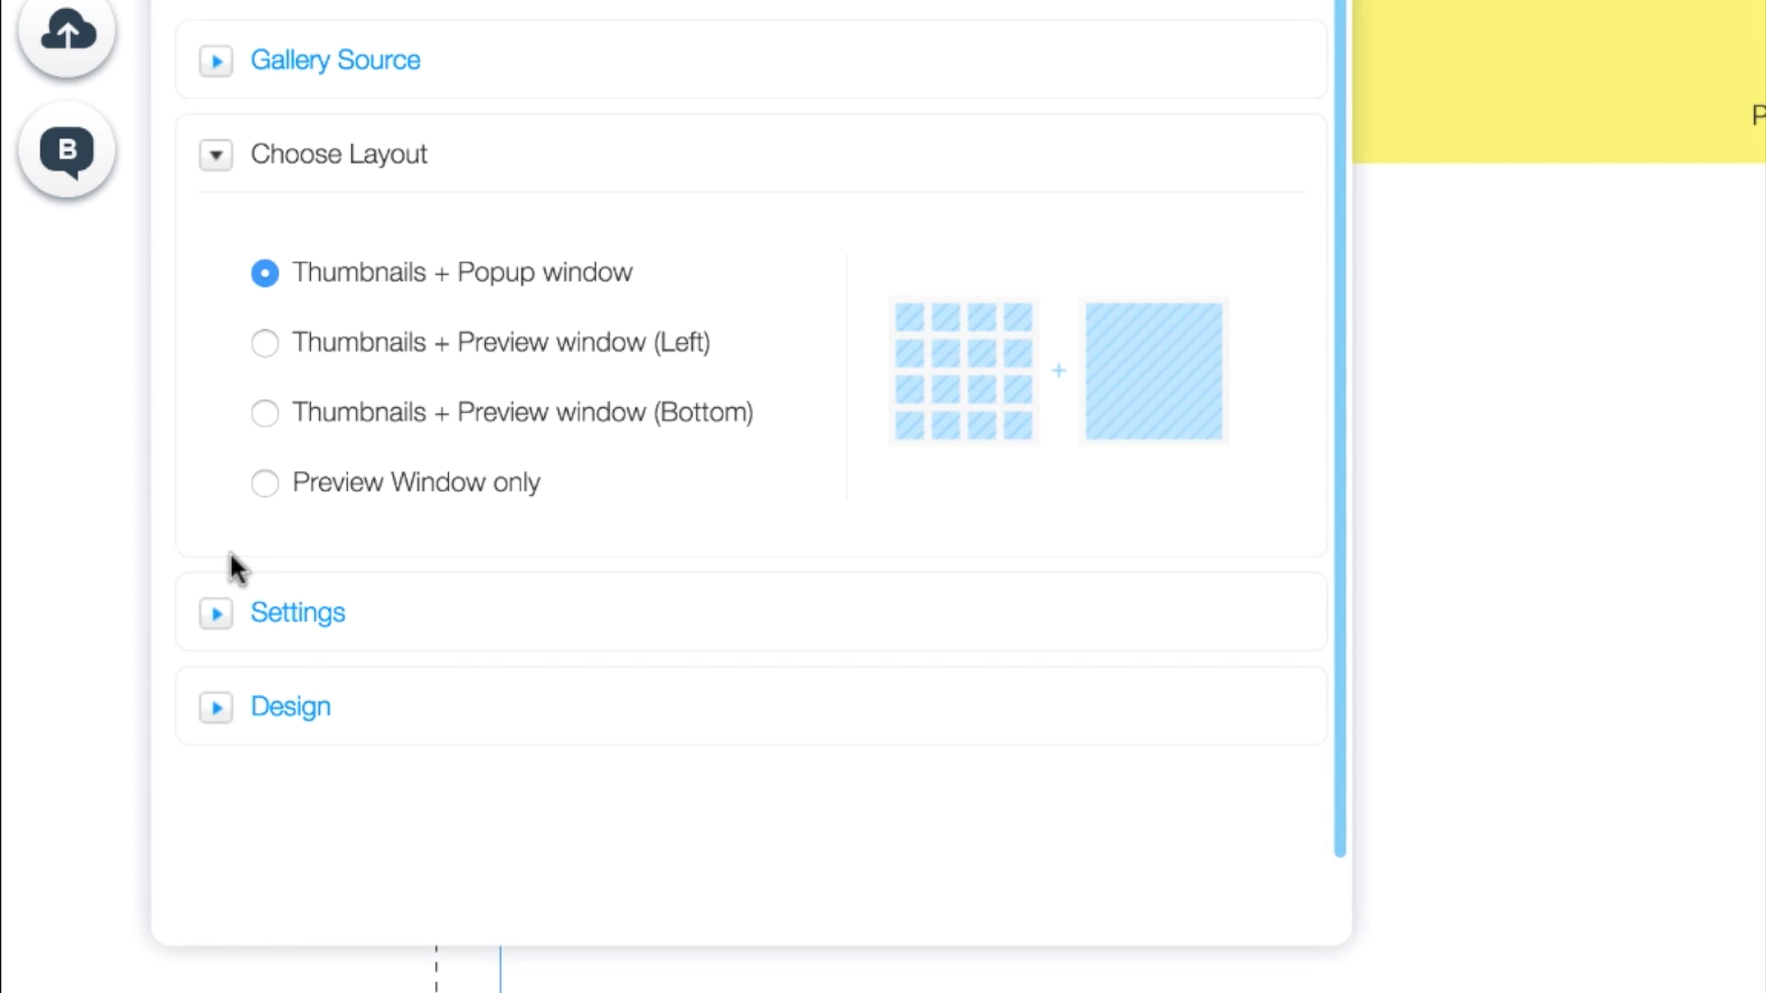
click(214, 616)
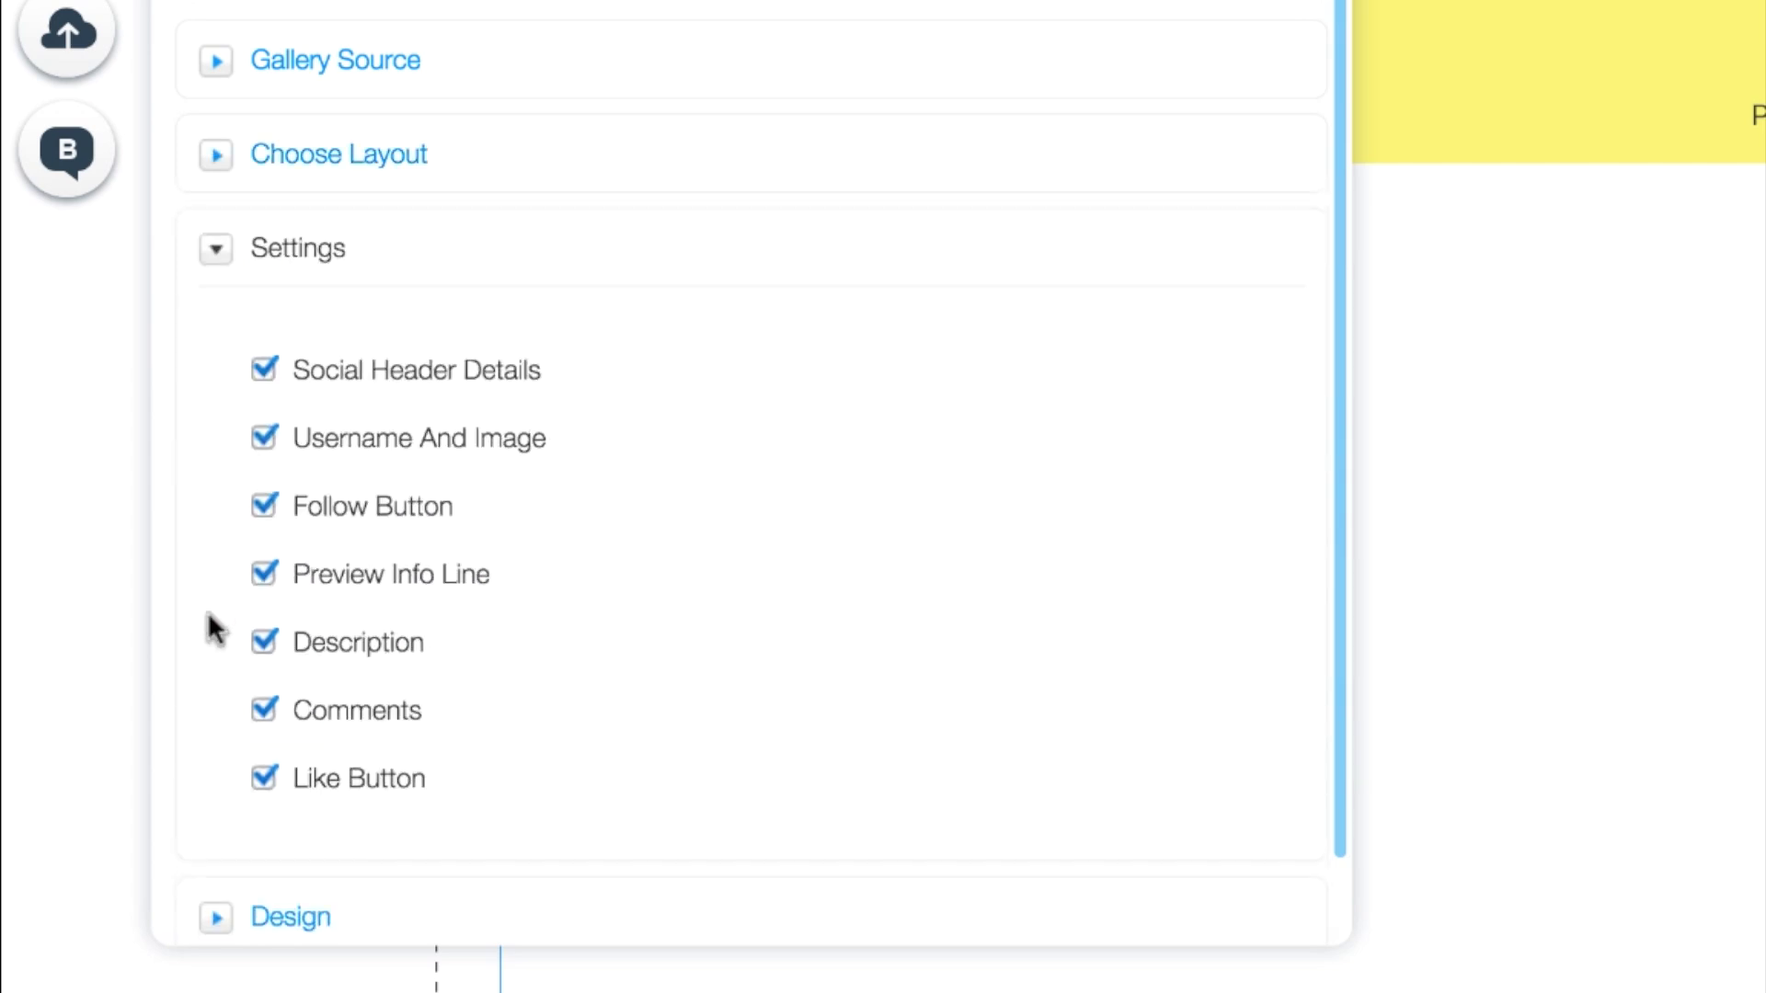
scroll(207, 610, down, 2)
click(218, 838)
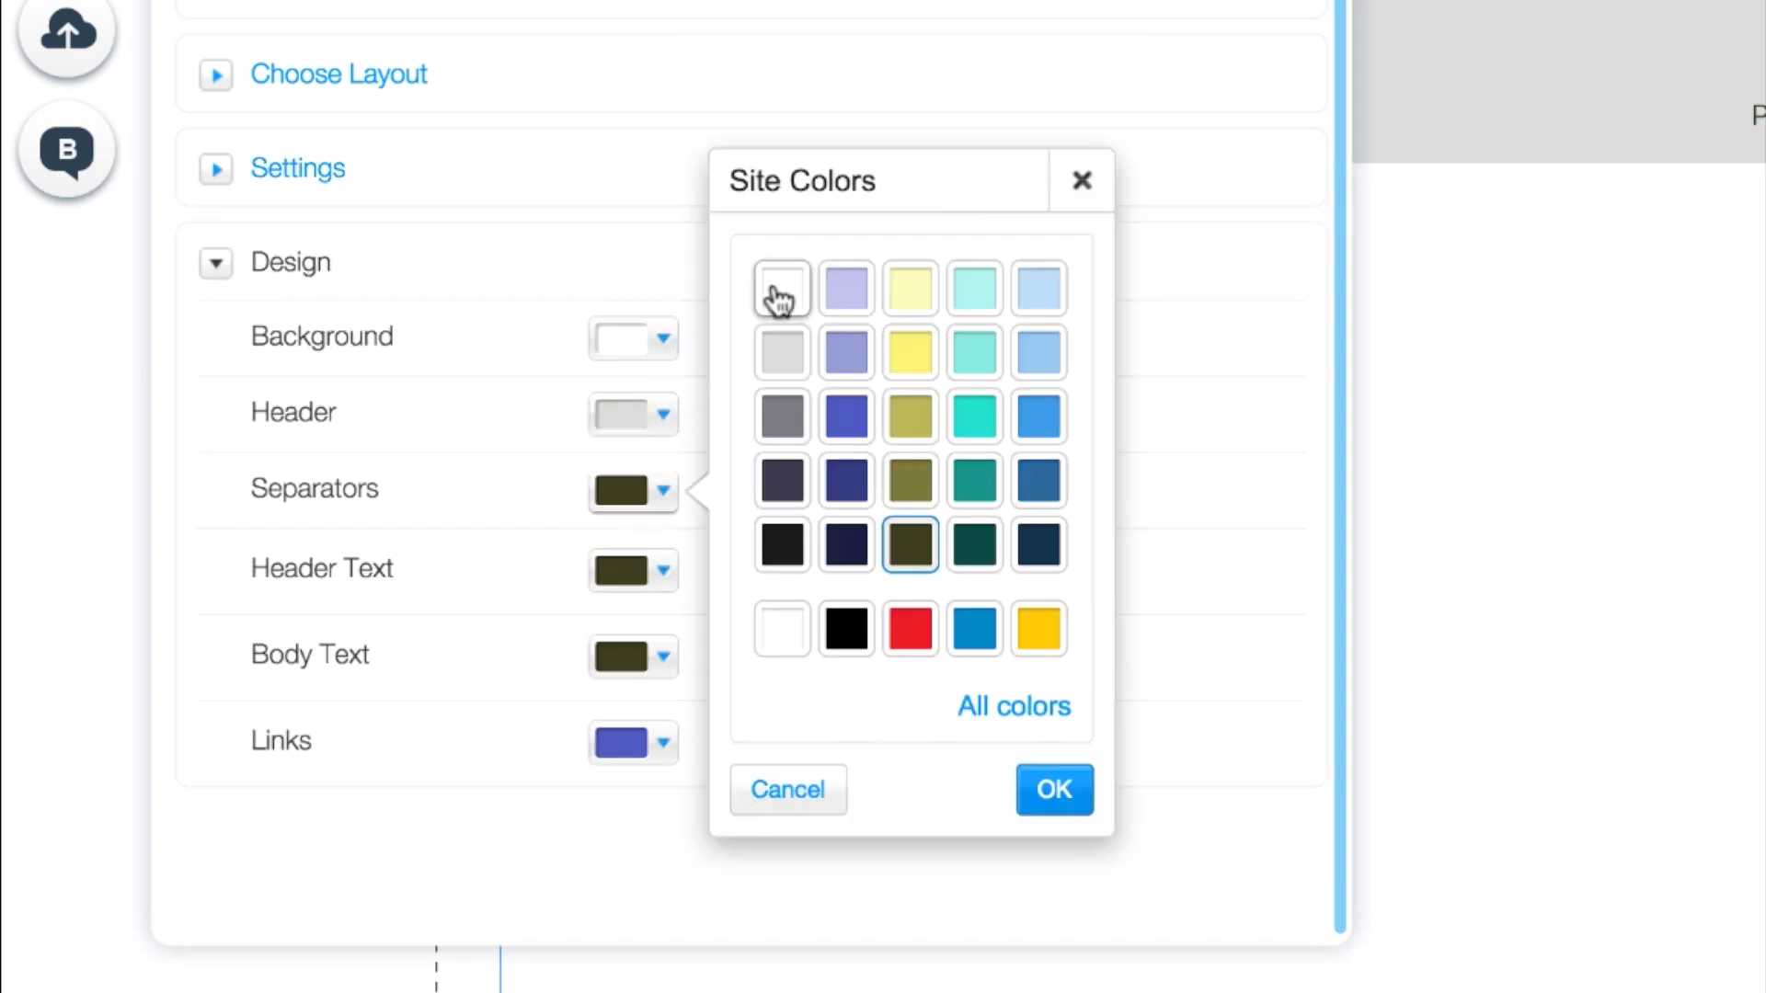
click(777, 297)
click(1010, 800)
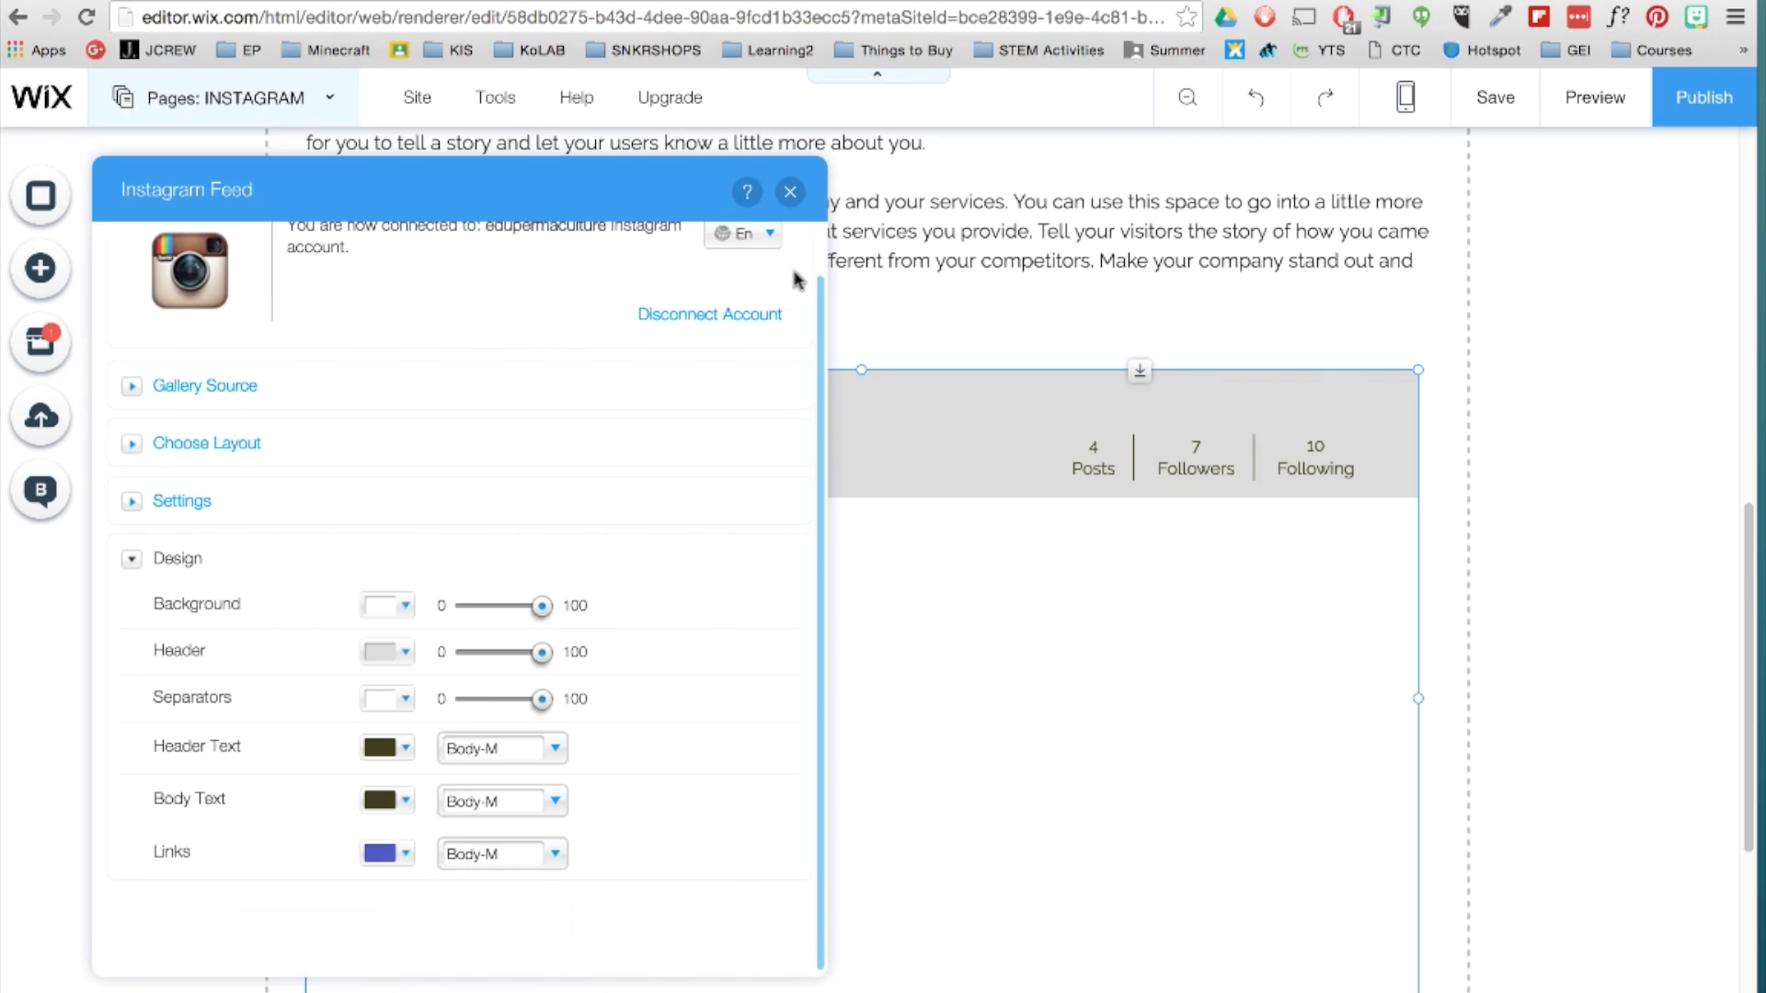
click(789, 192)
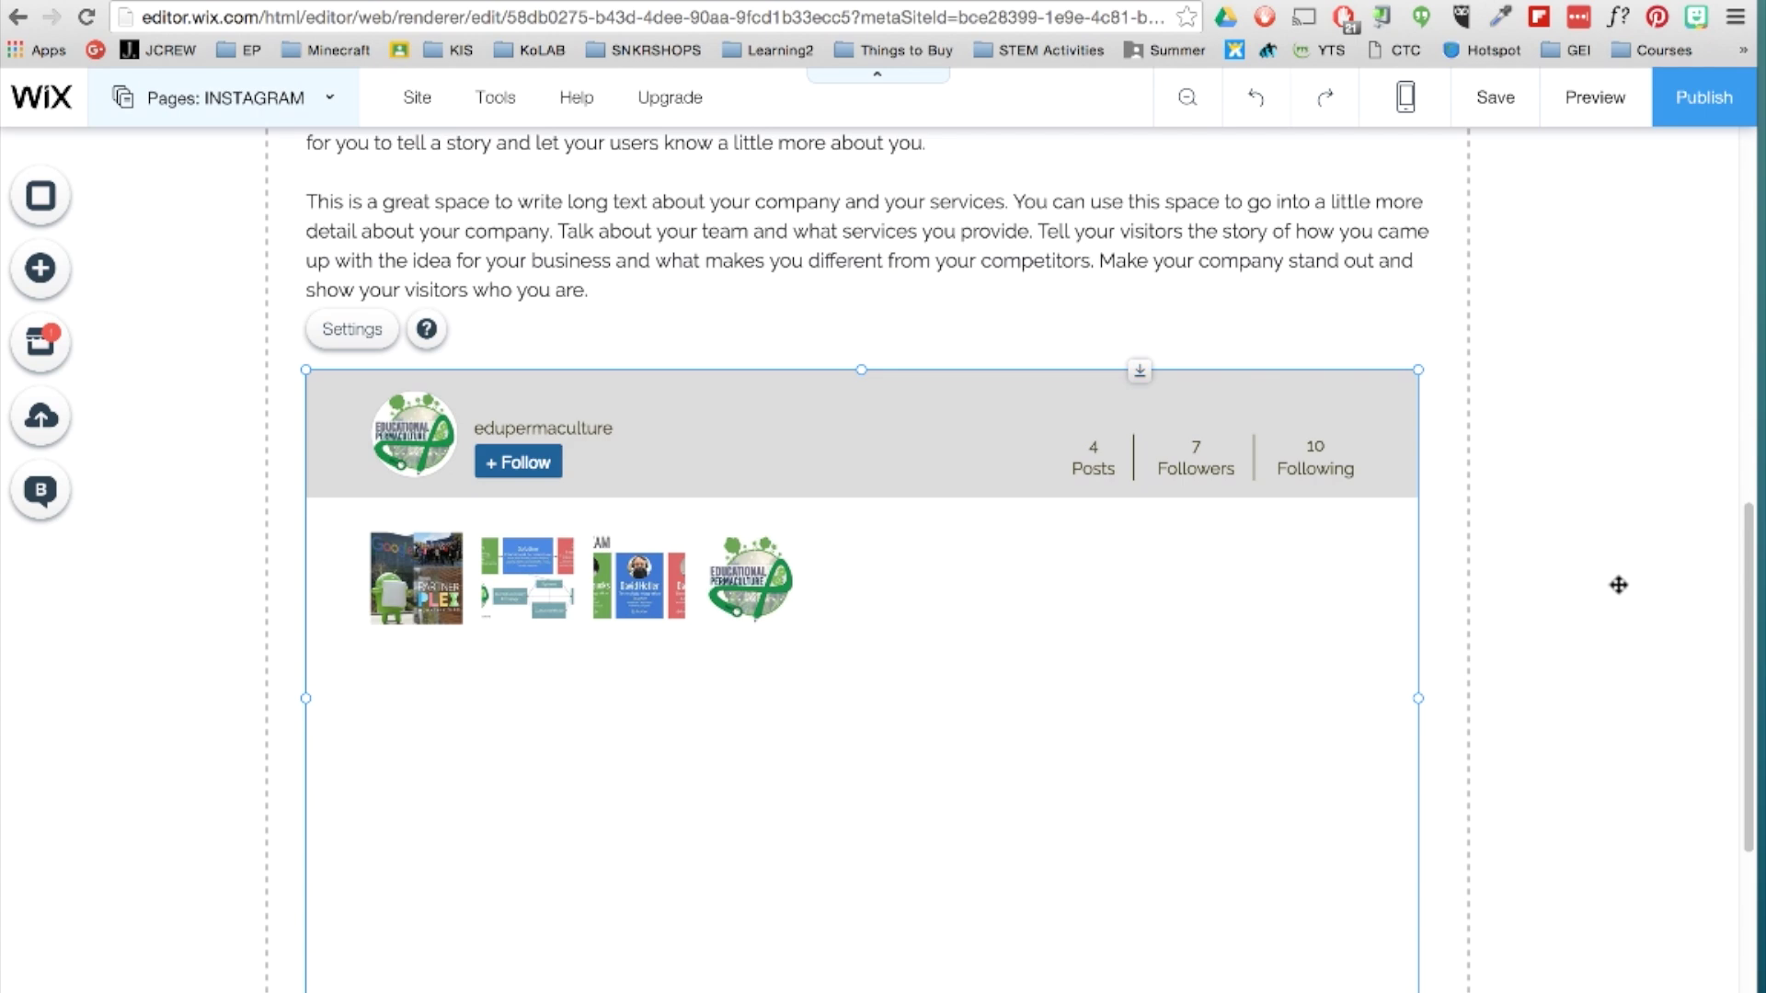
Switch to the Home page and select its existing anchor menu.
scroll(1618, 584, up, 10)
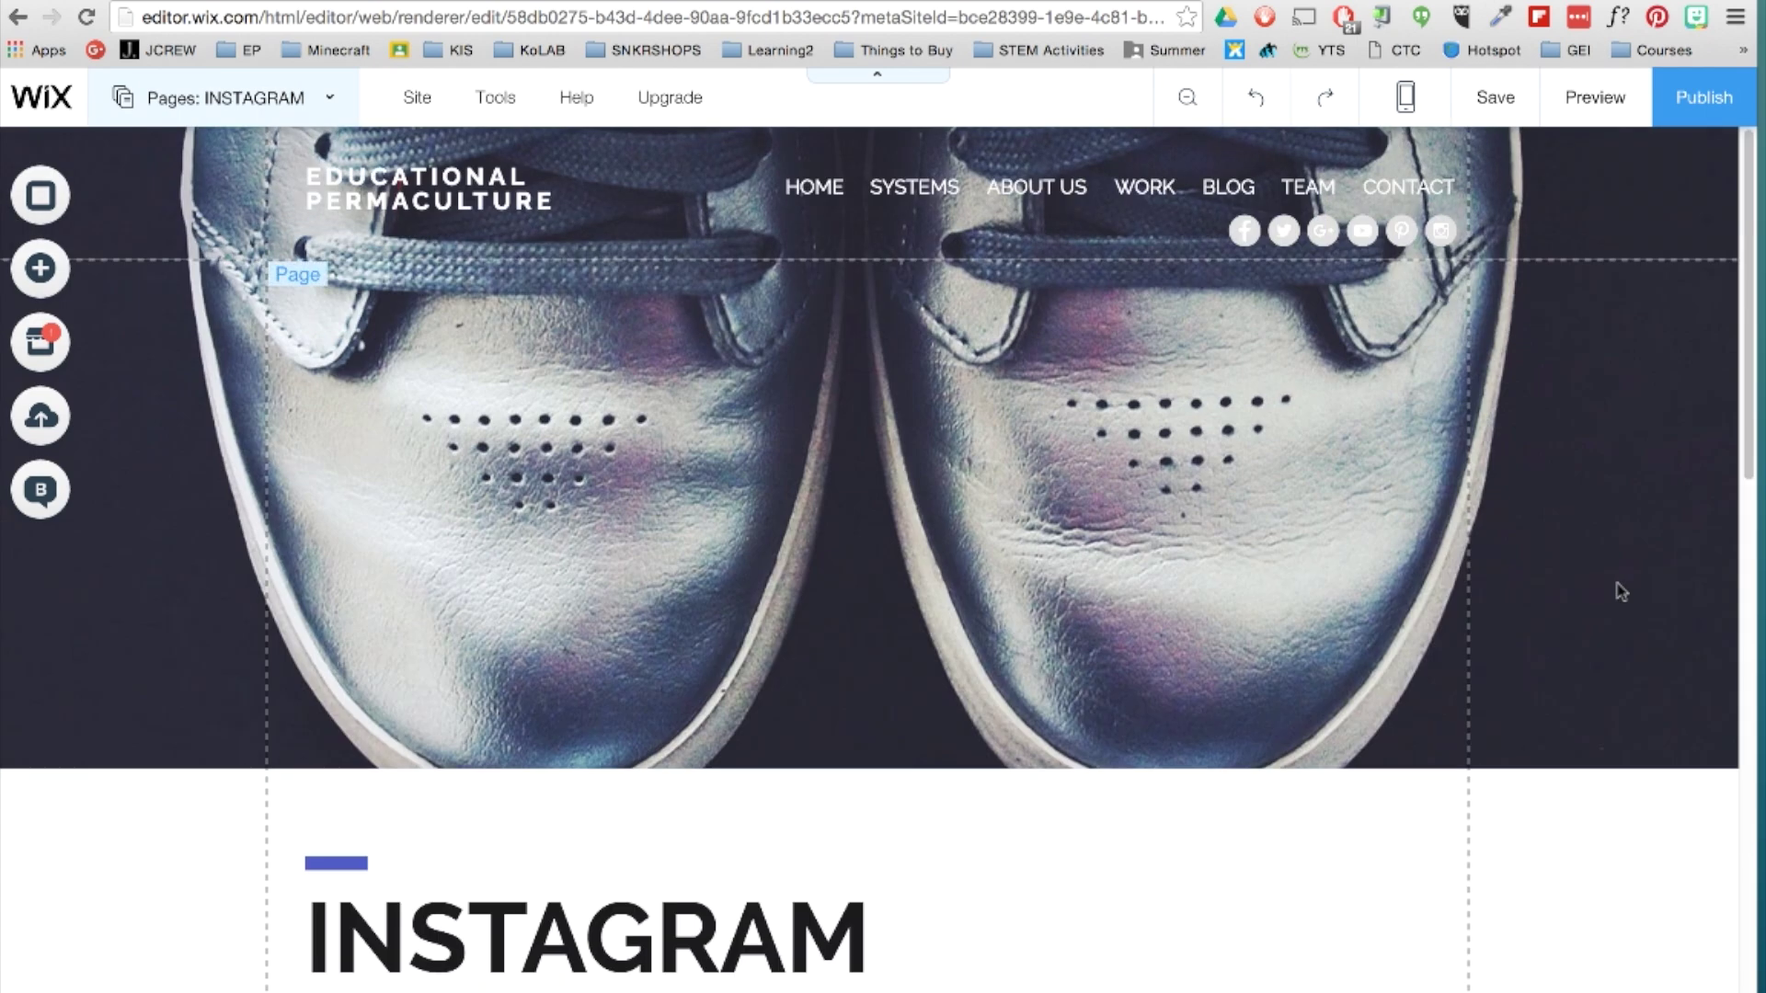
click(1585, 481)
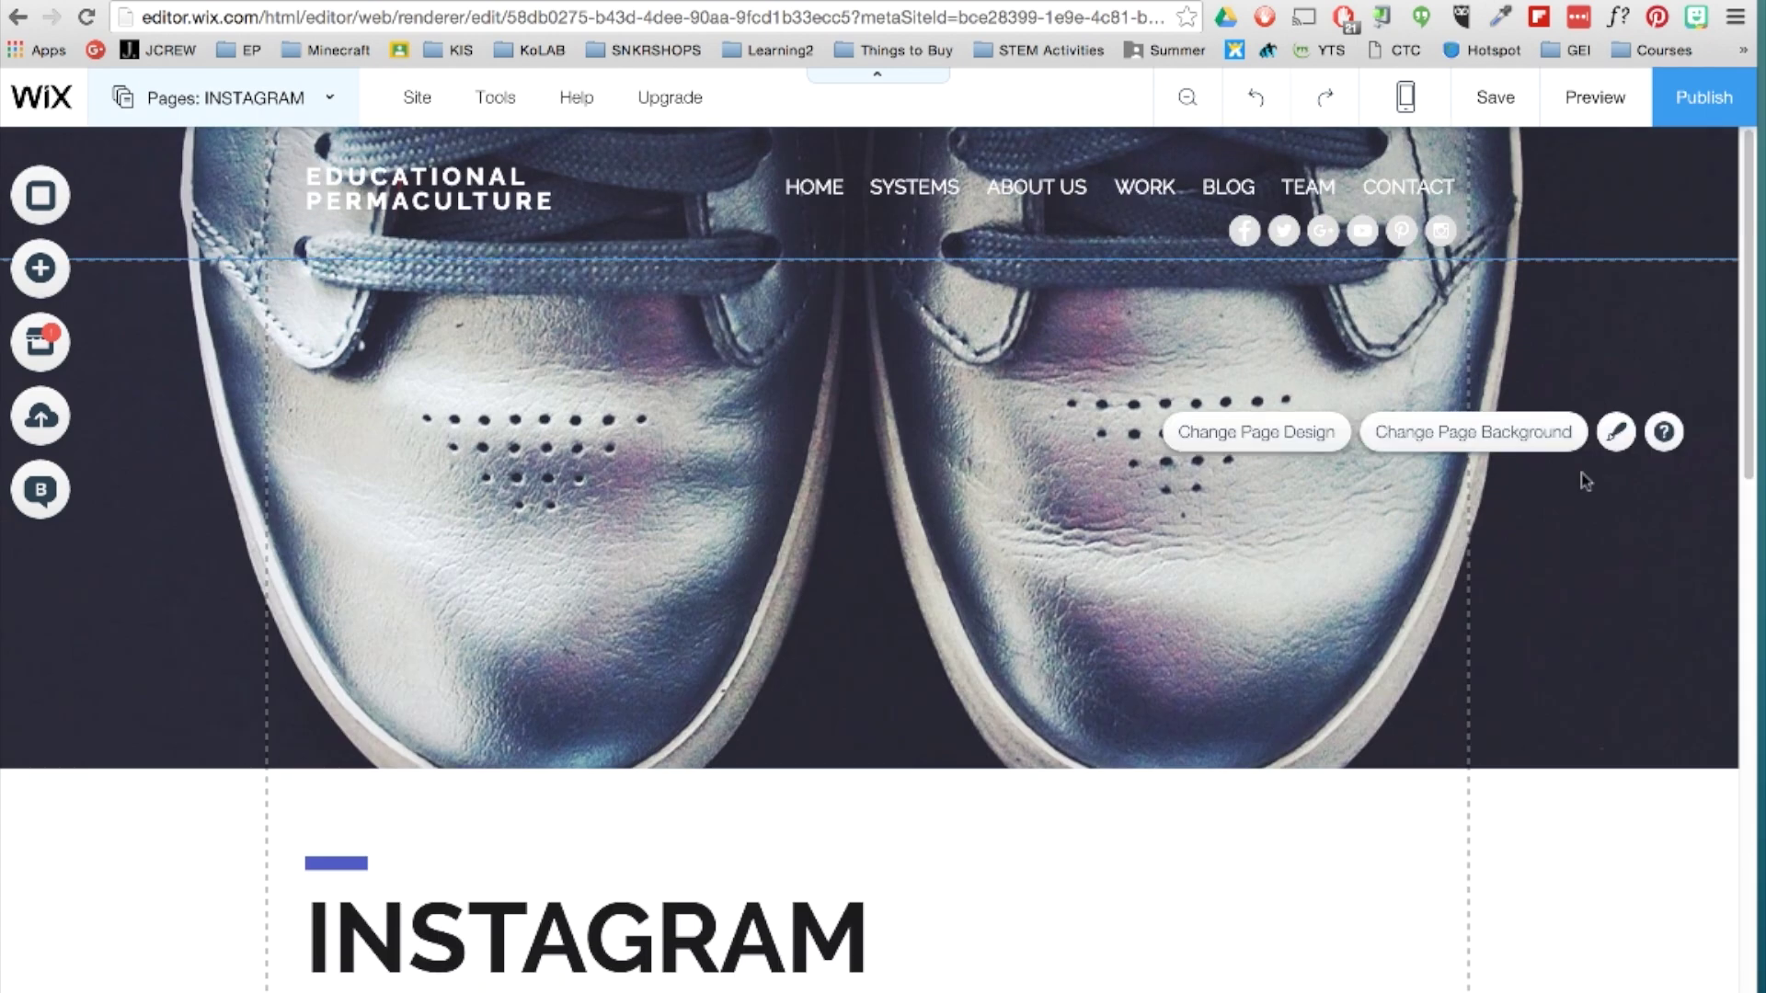
click(230, 98)
click(184, 278)
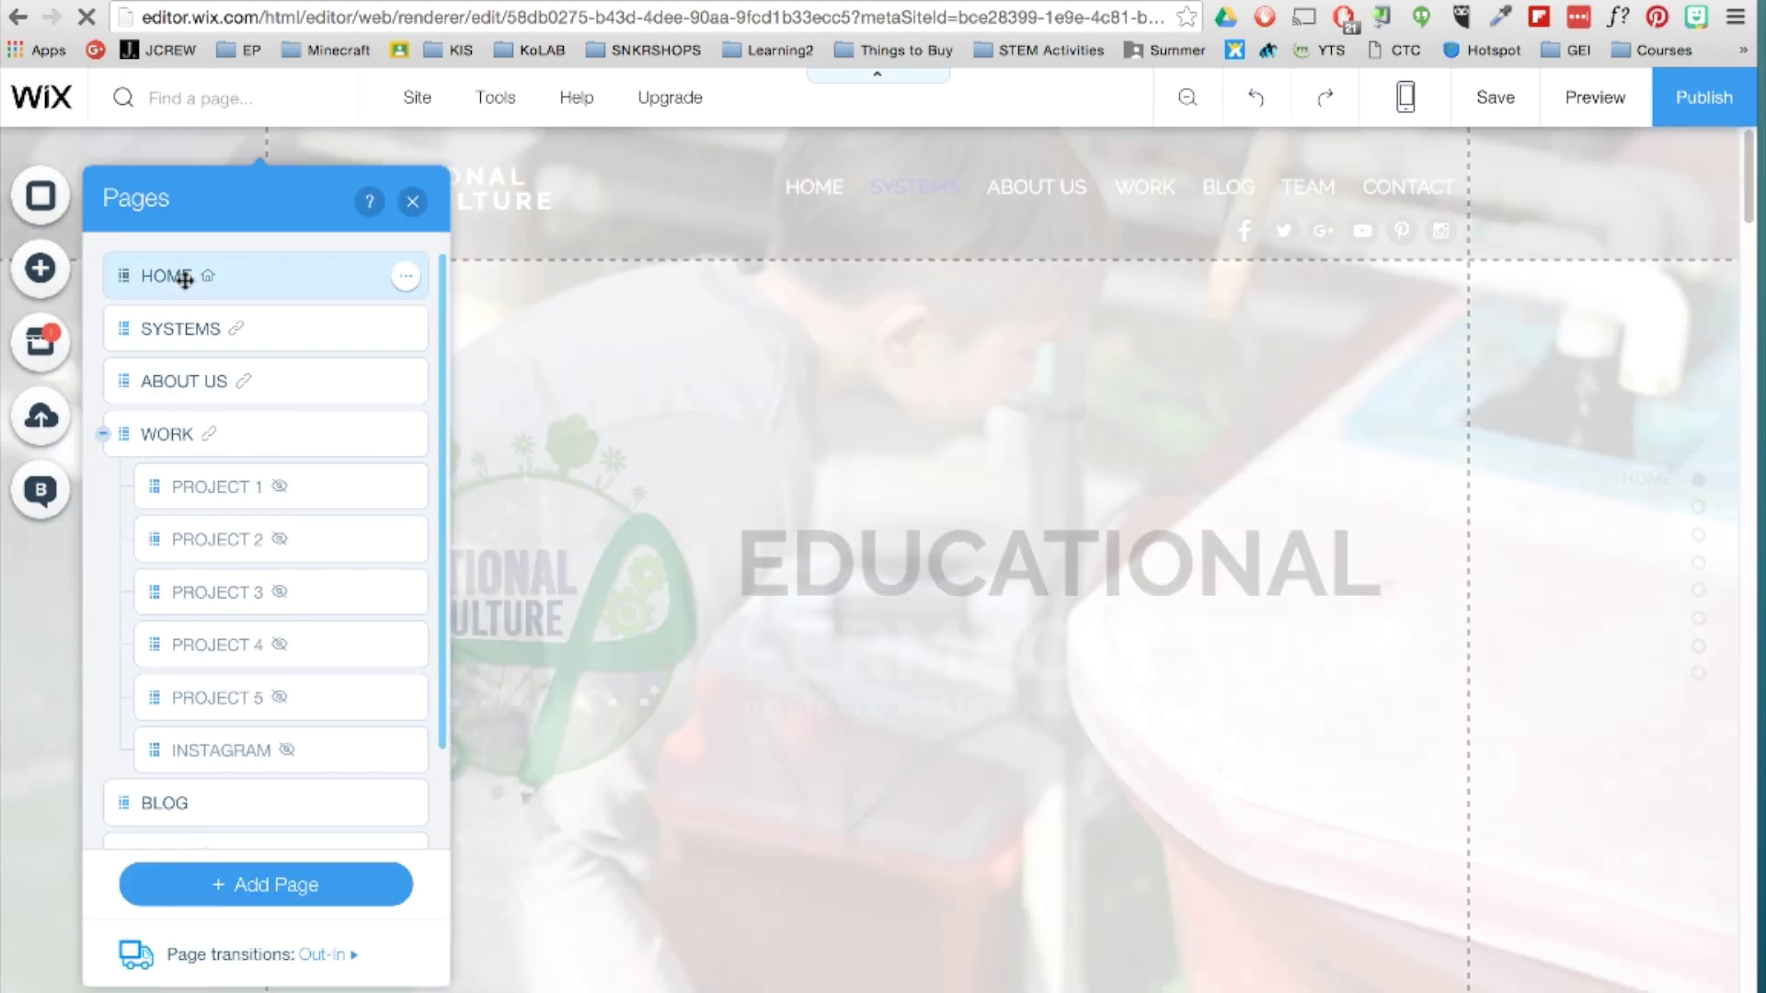
click(412, 201)
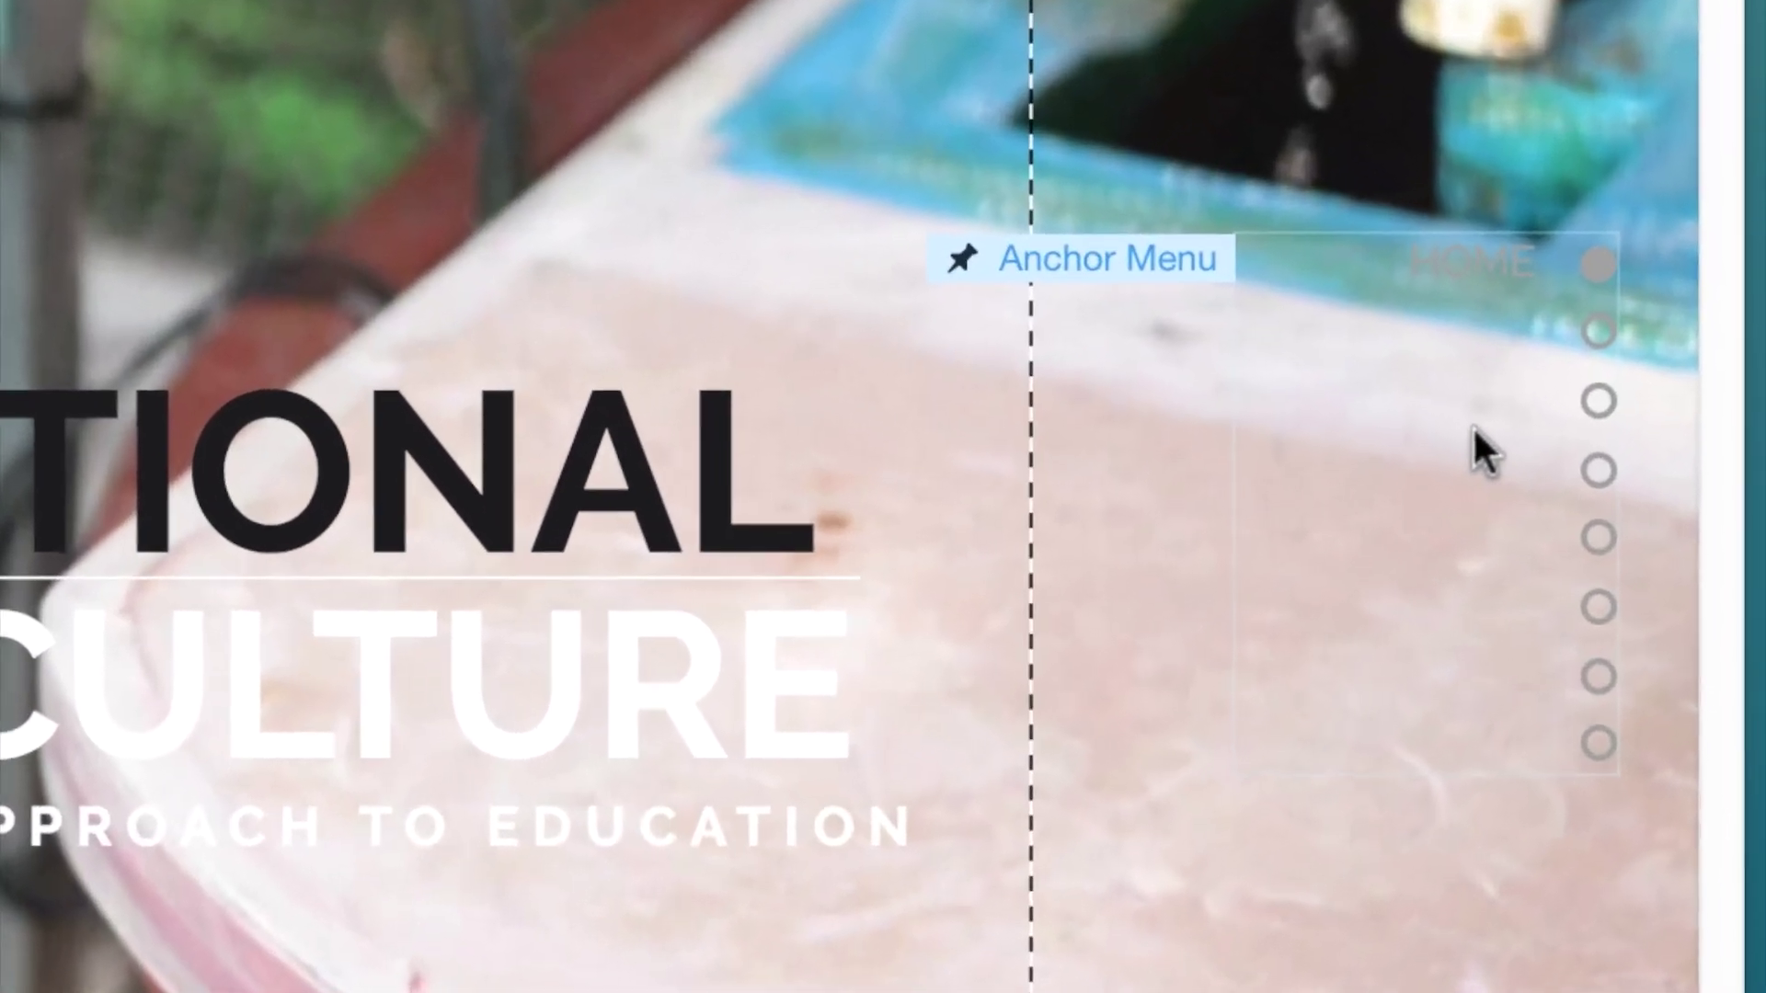
click(1474, 421)
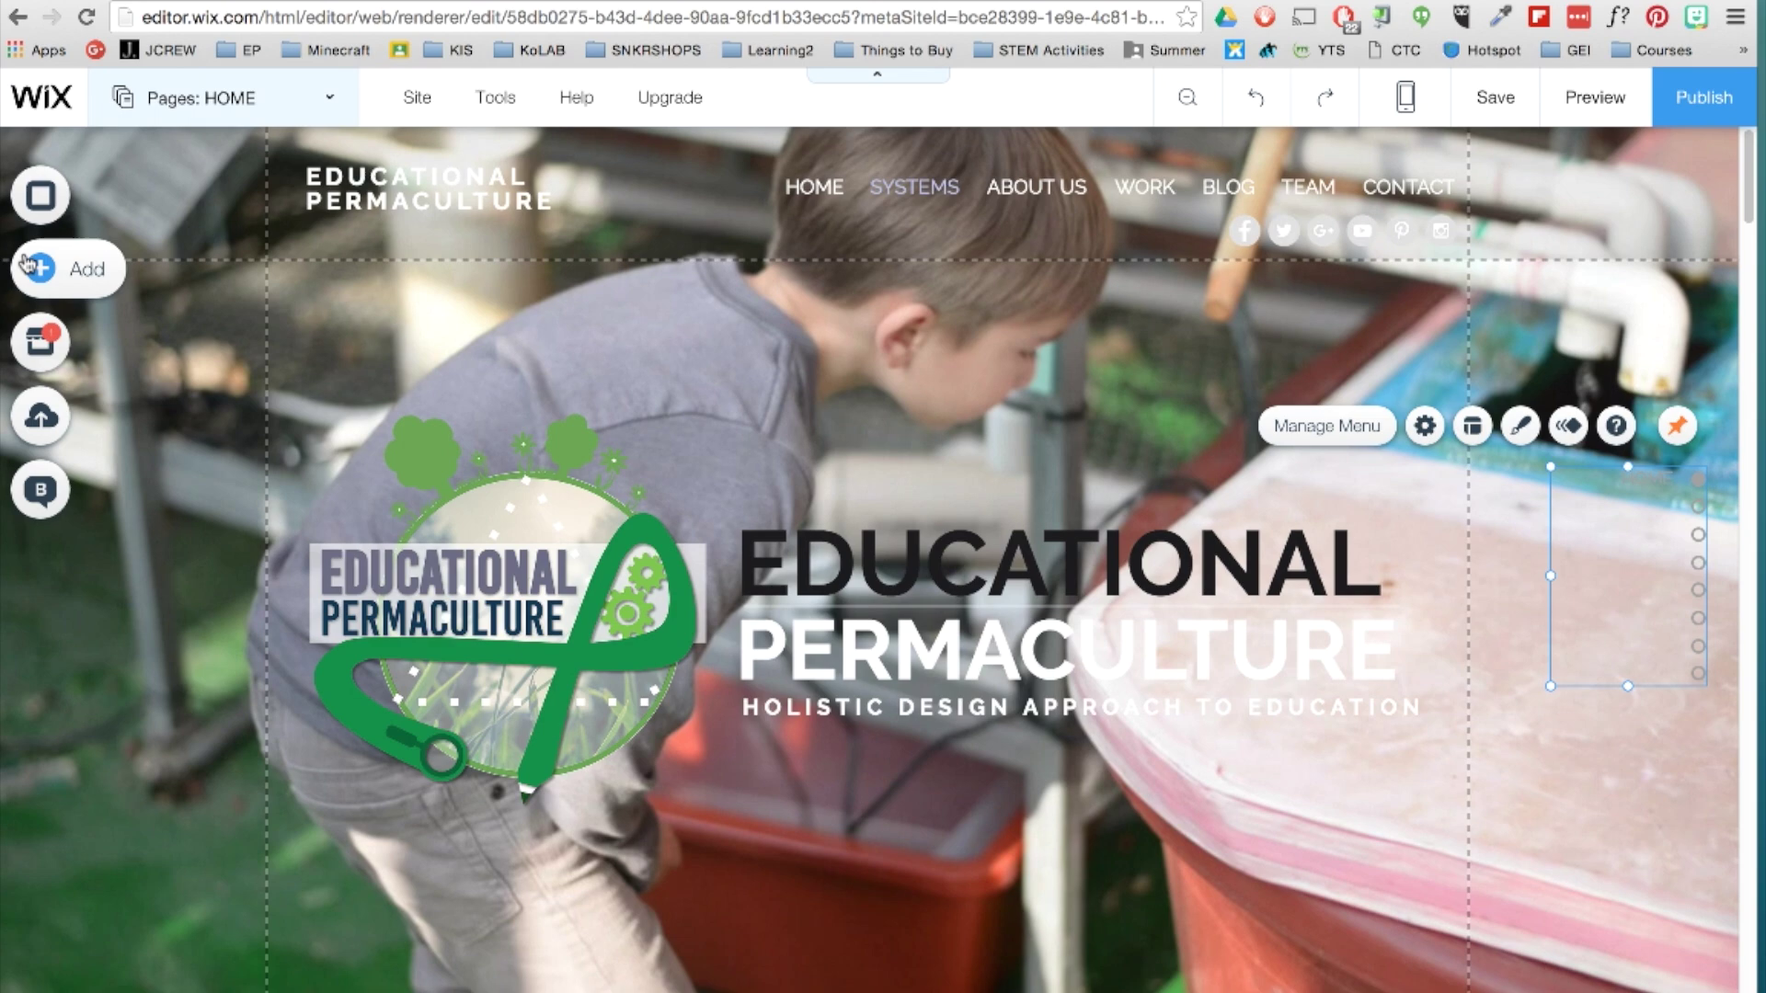
Add a dark-dot anchor menu to the Home page.
click(26, 265)
mouse_move(131, 631)
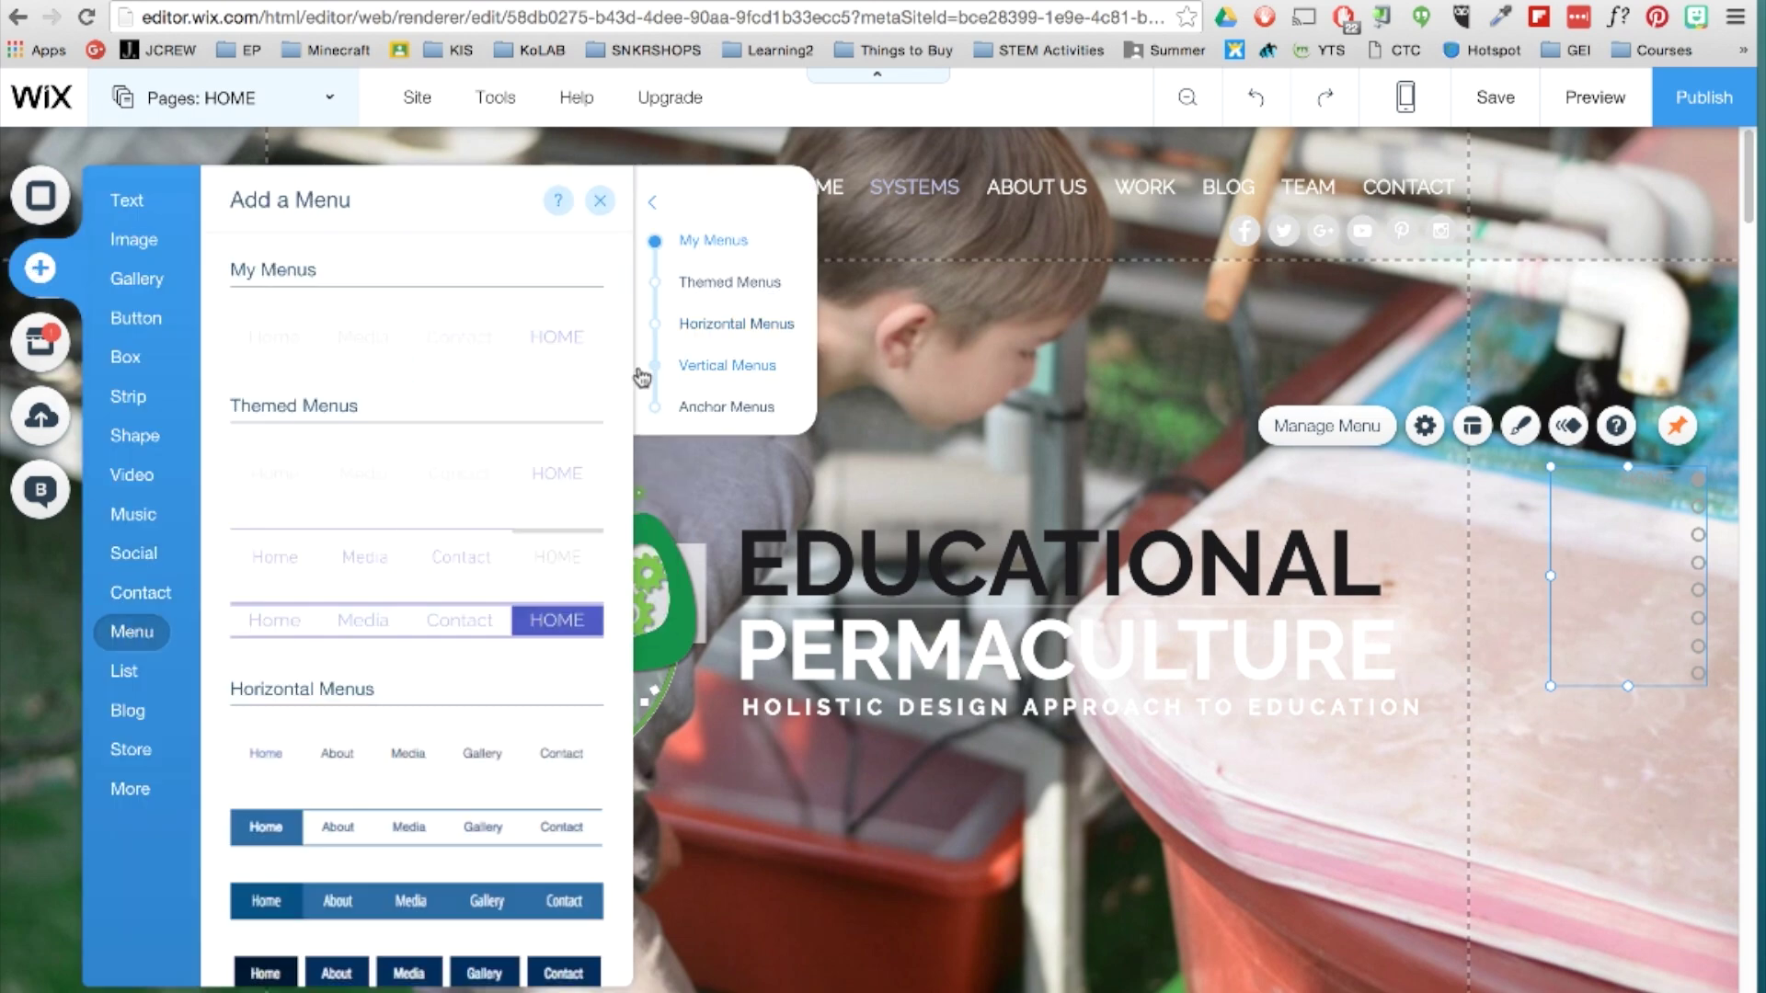
click(659, 406)
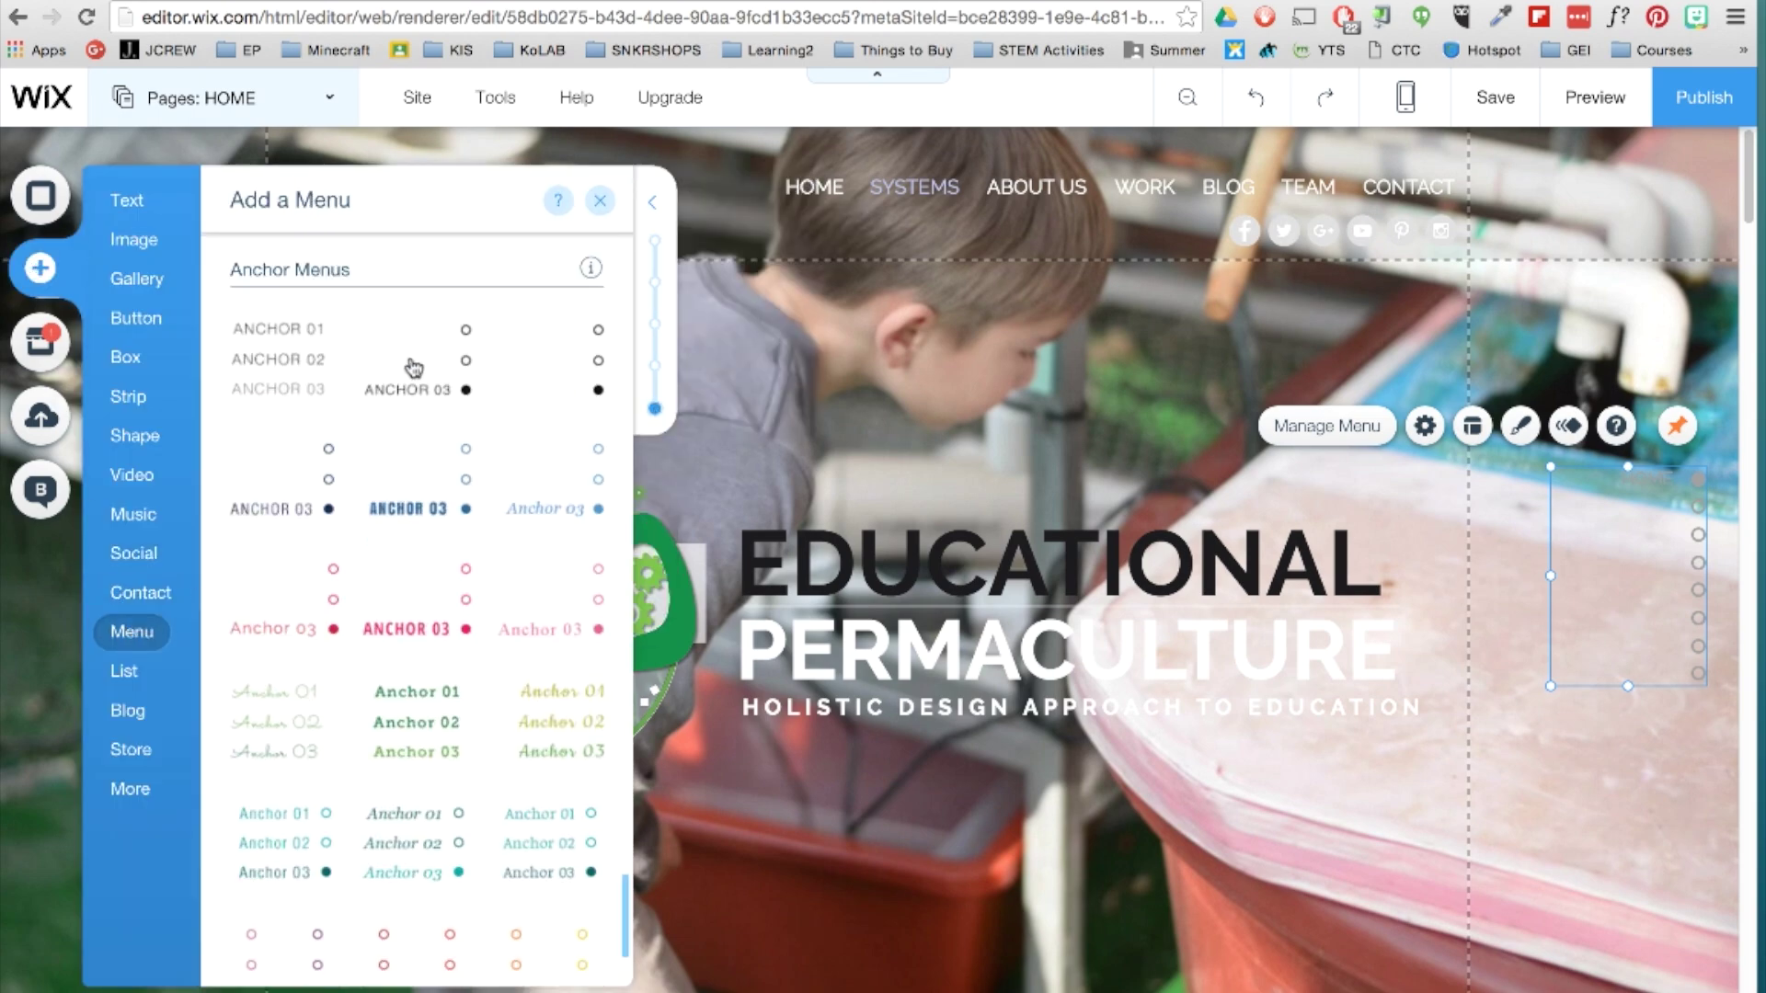
click(413, 367)
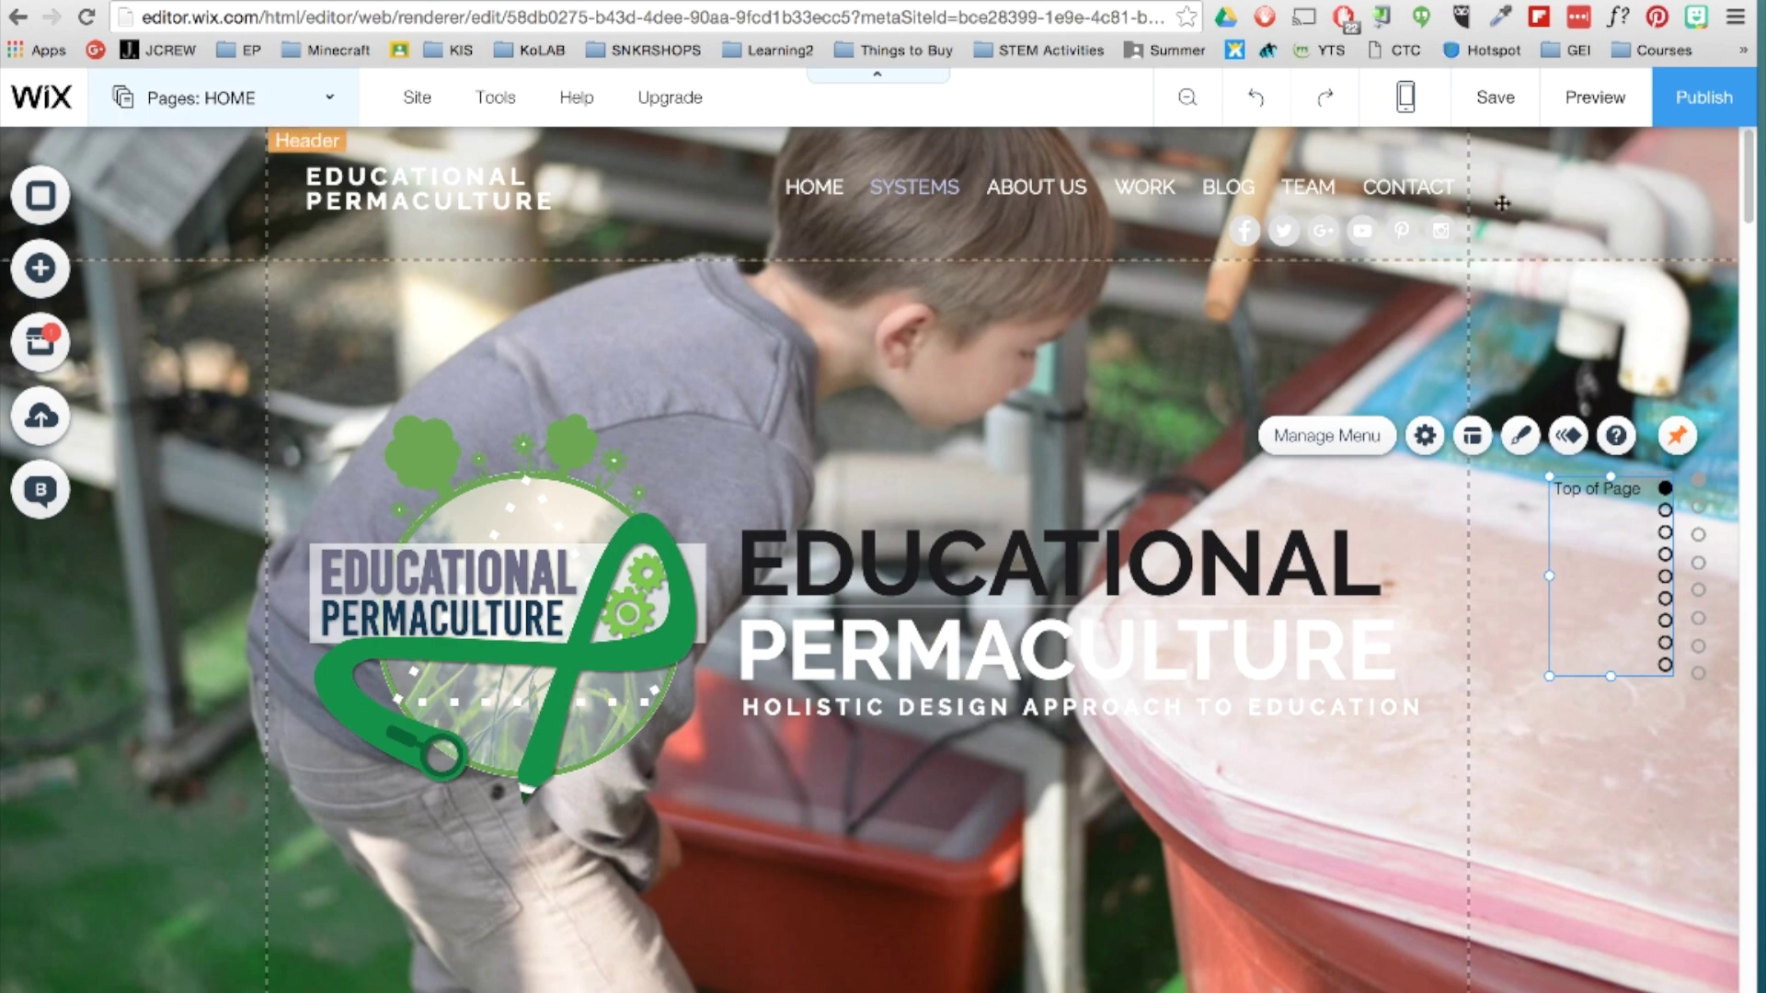
Test the anchor menu's jump to WORK in preview, then delete the extra anchor menu.
click(1582, 109)
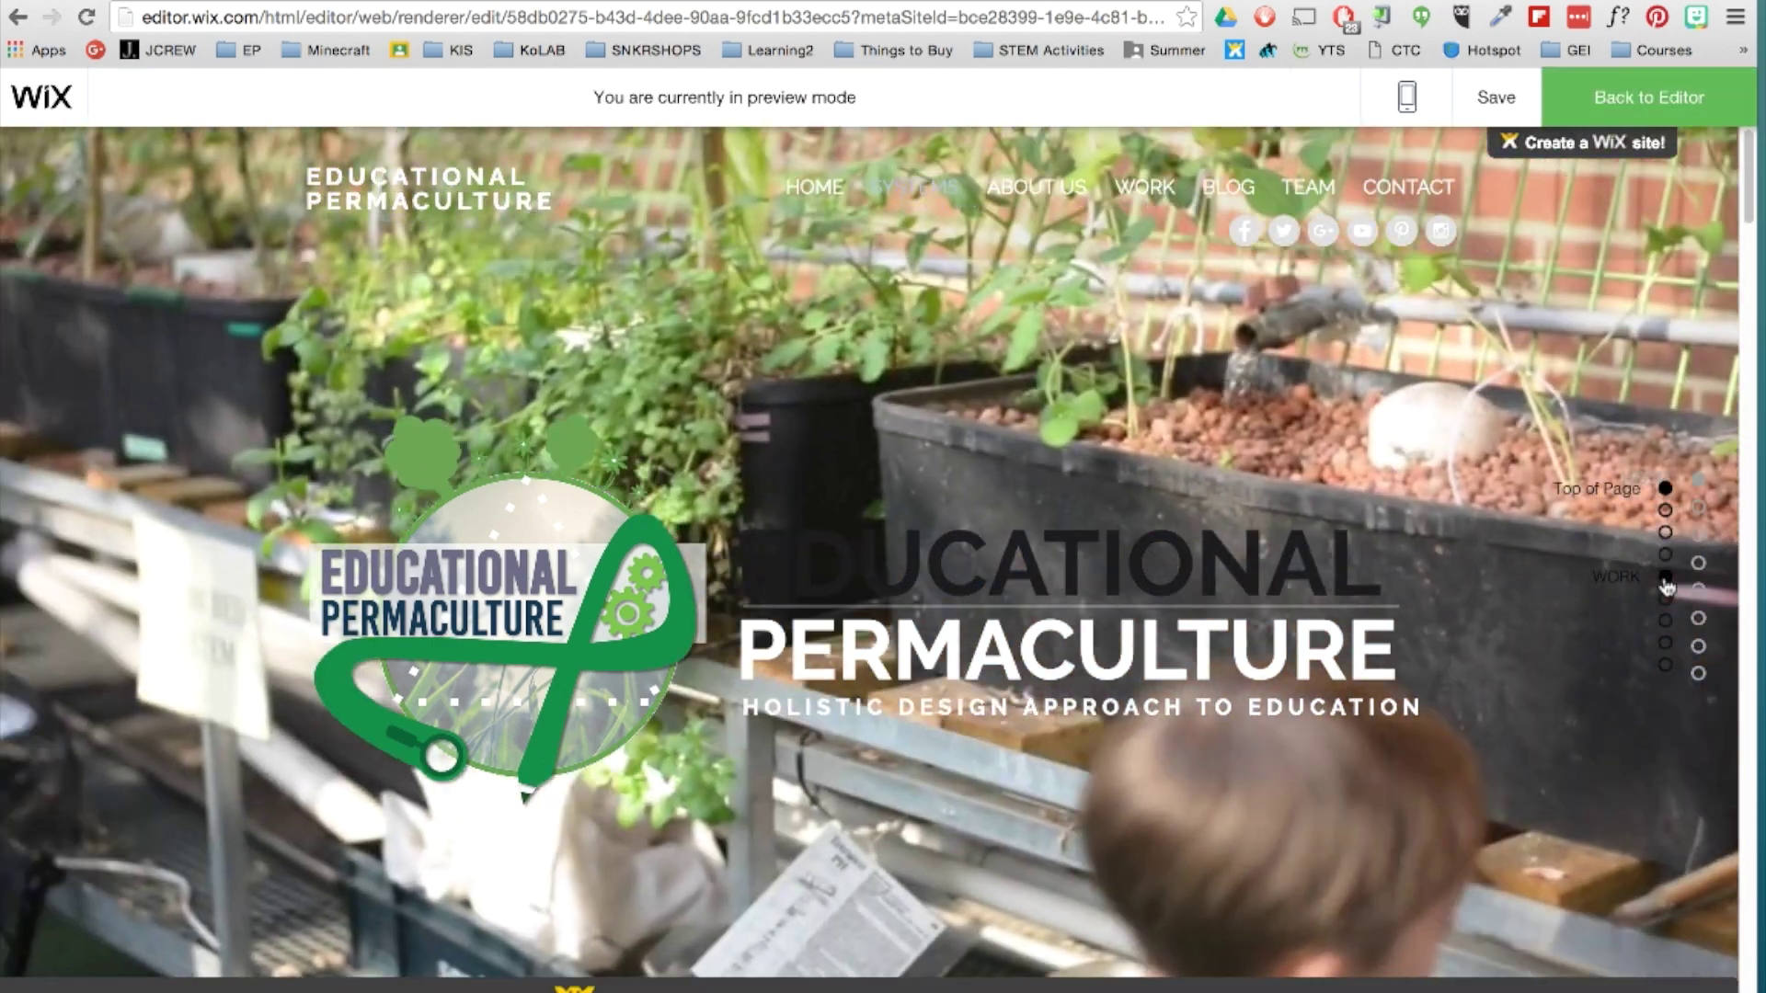
click(1665, 579)
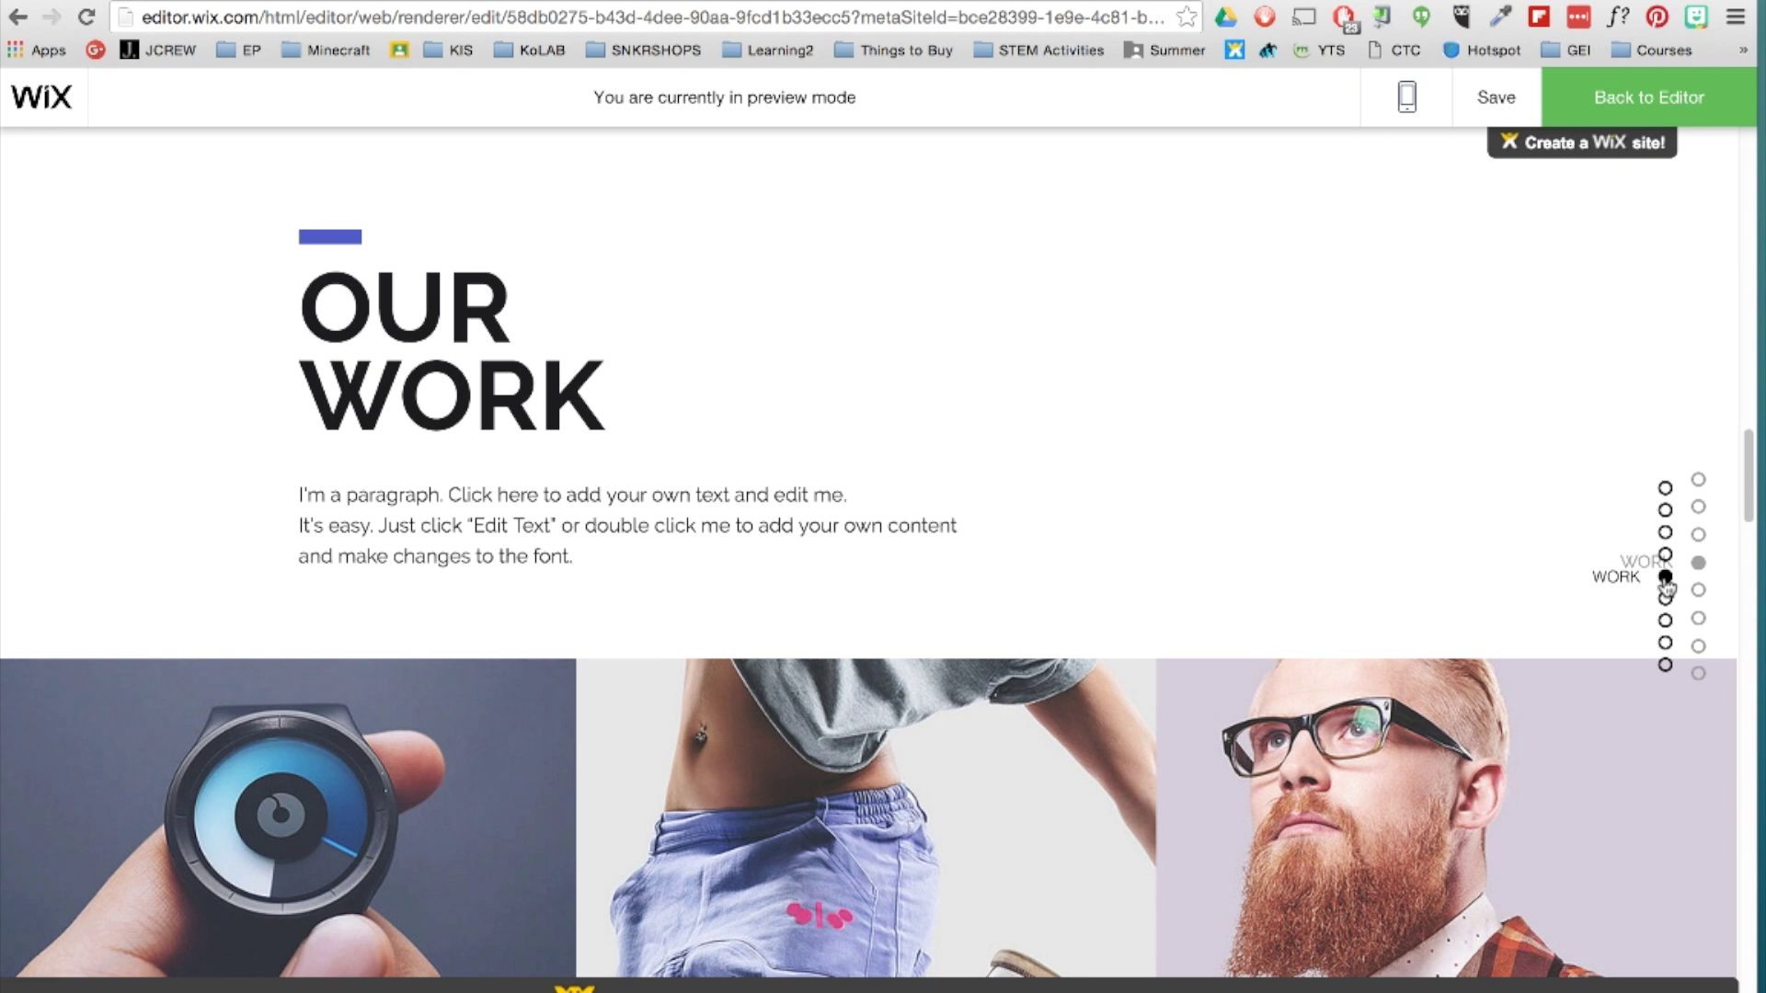
click(1634, 98)
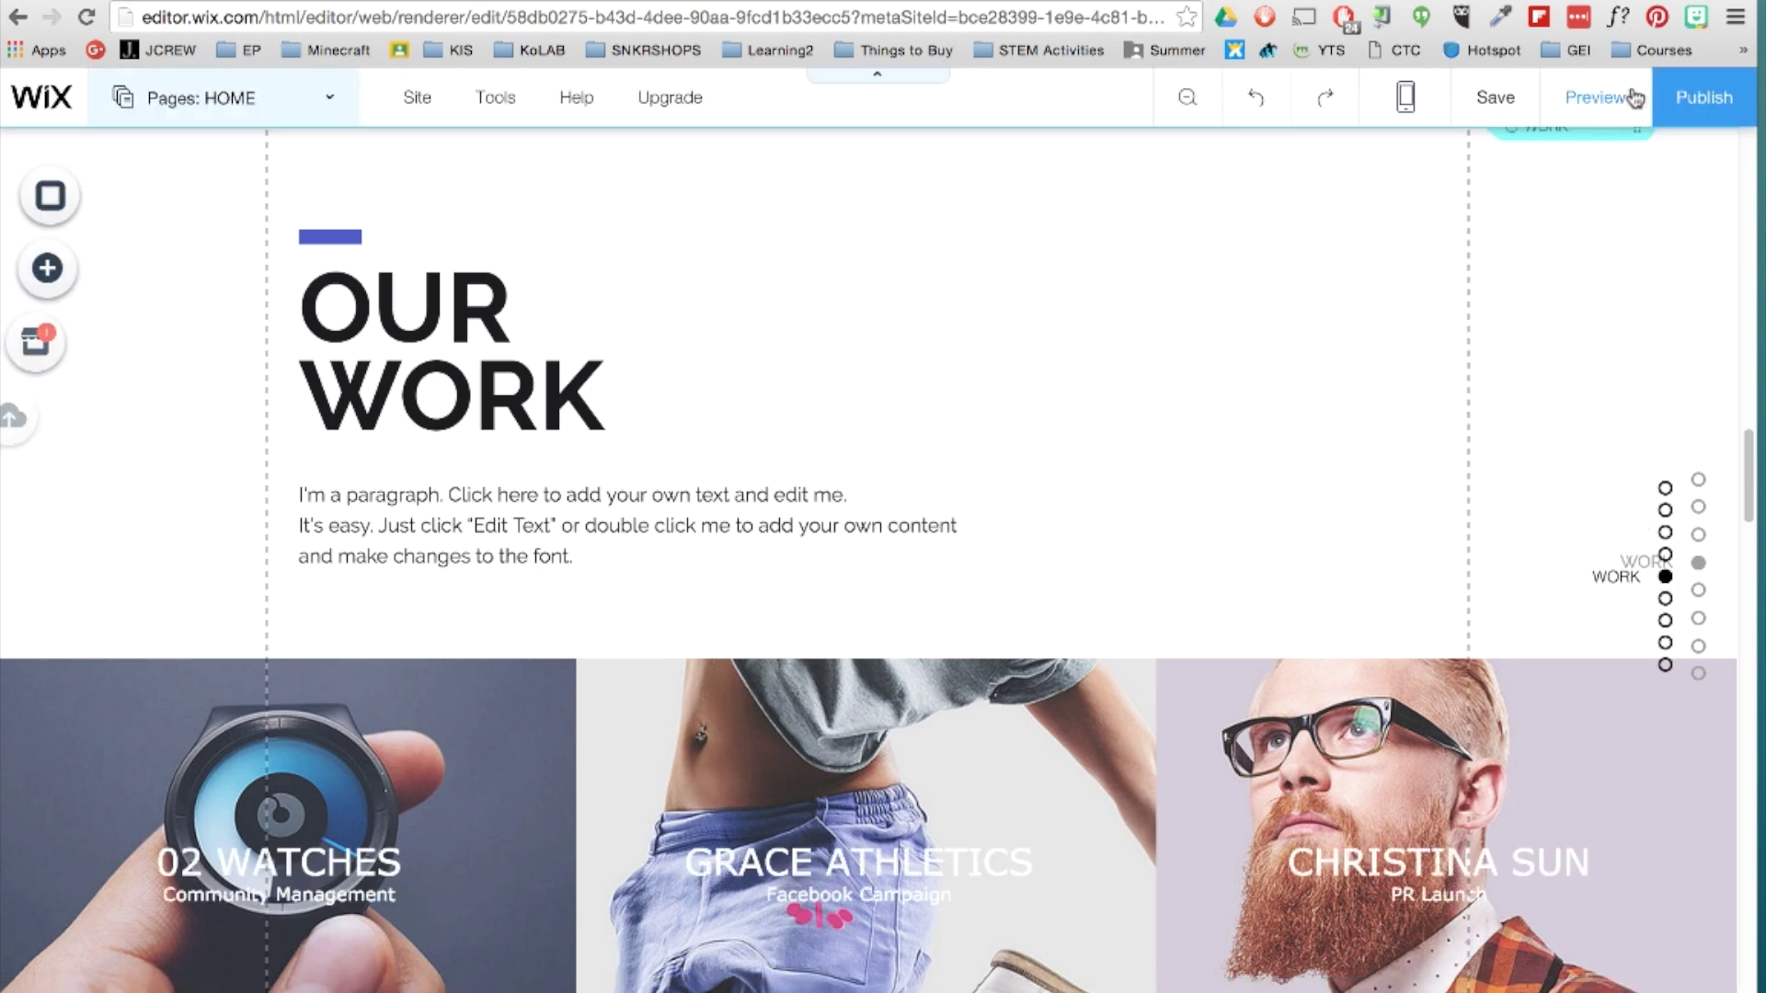
click(1611, 586)
key(Escape)
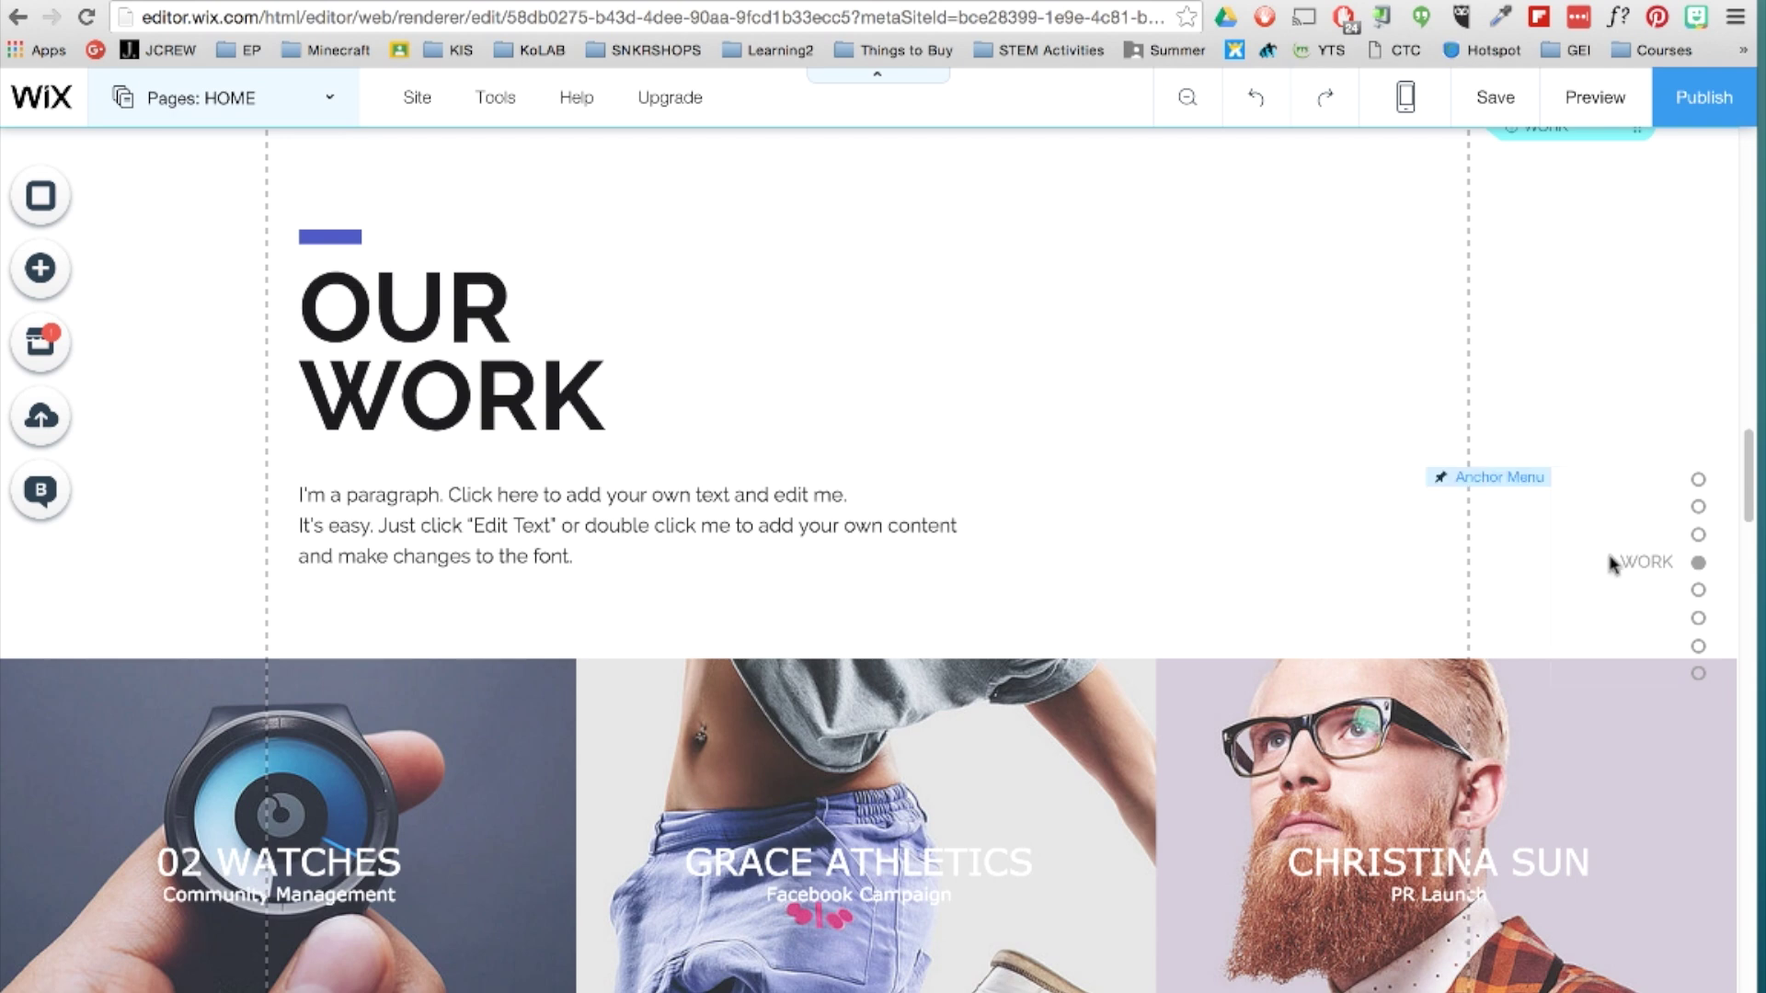
click(1415, 116)
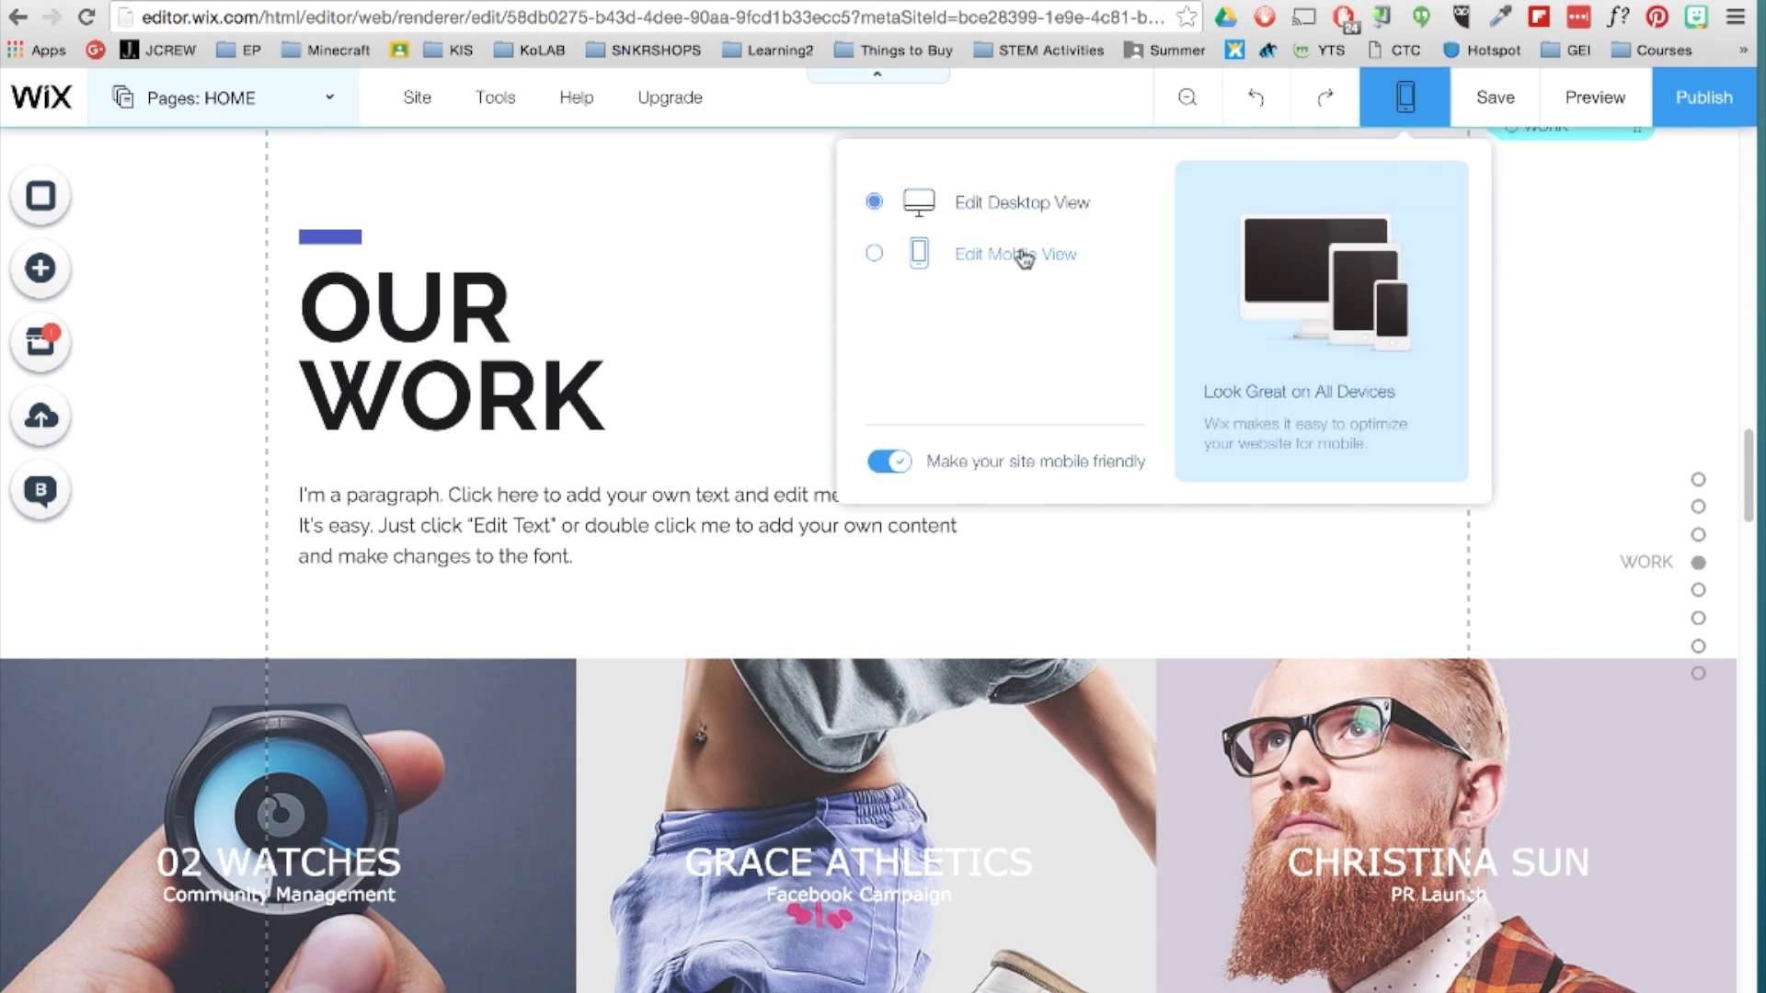
Set the mobile 'What is Educational Permaculture?' heading to 50 px, then return to desktop view.
click(945, 251)
scroll(859, 355, up, 6)
click(999, 628)
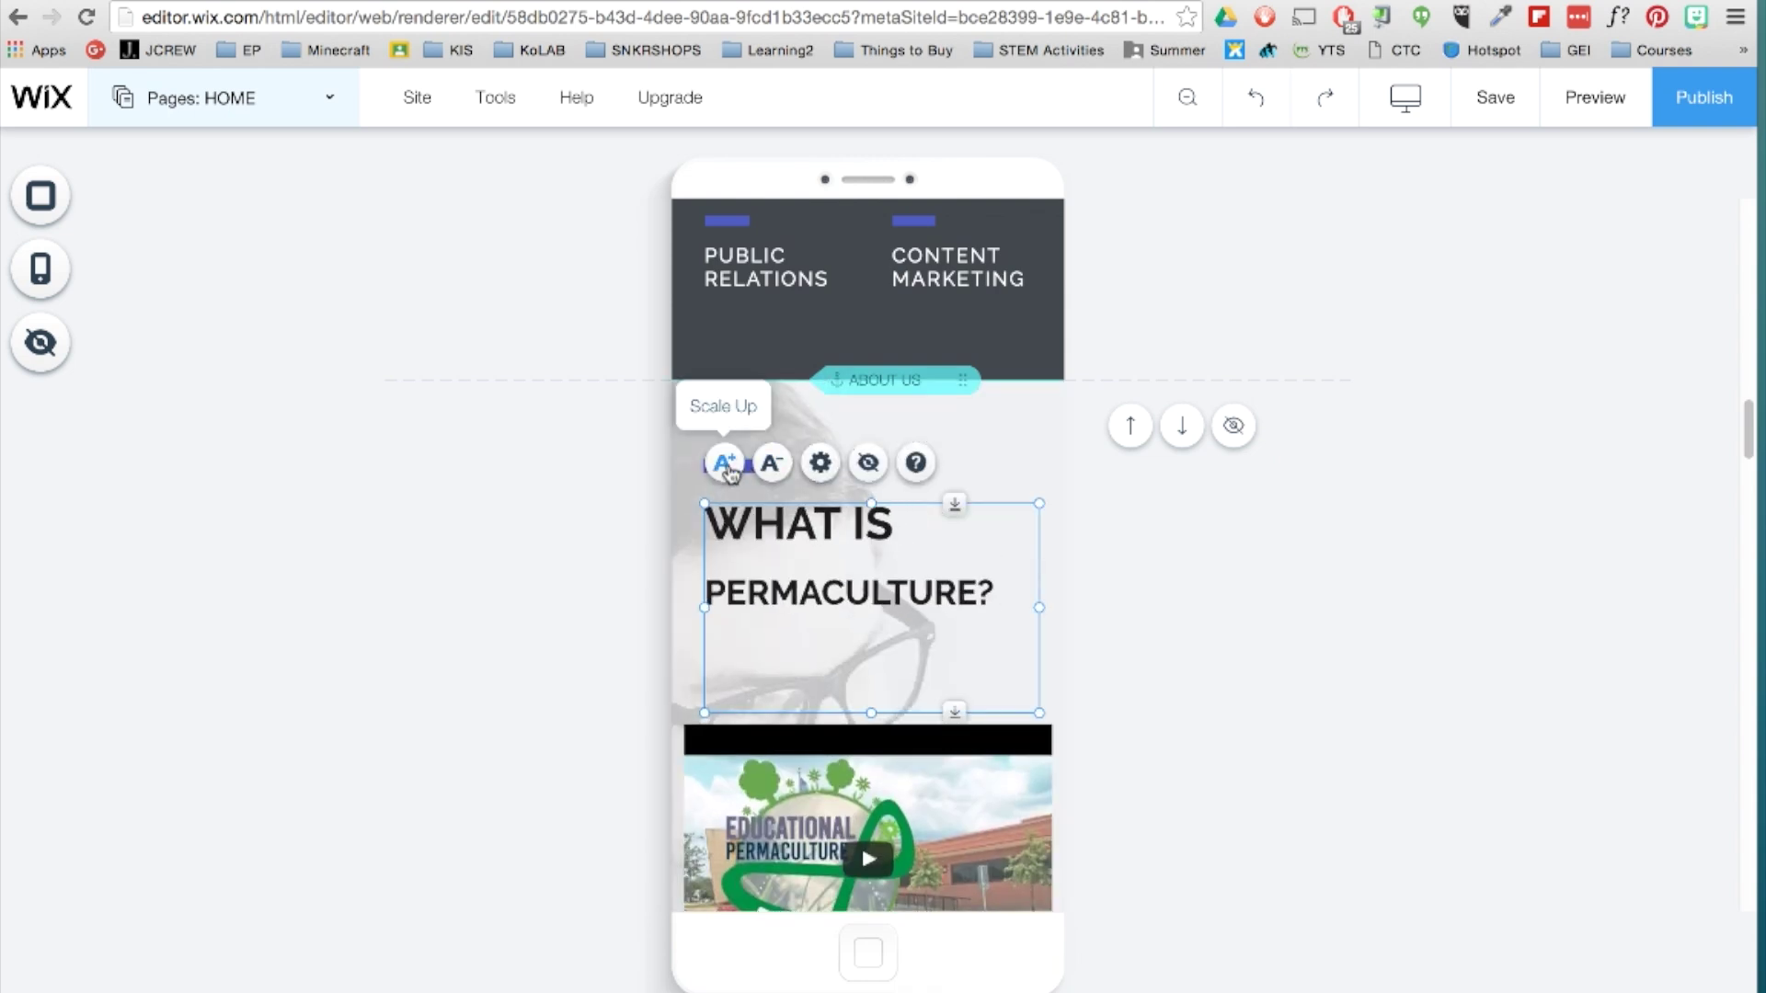
click(821, 463)
drag(954, 712, 947, 635)
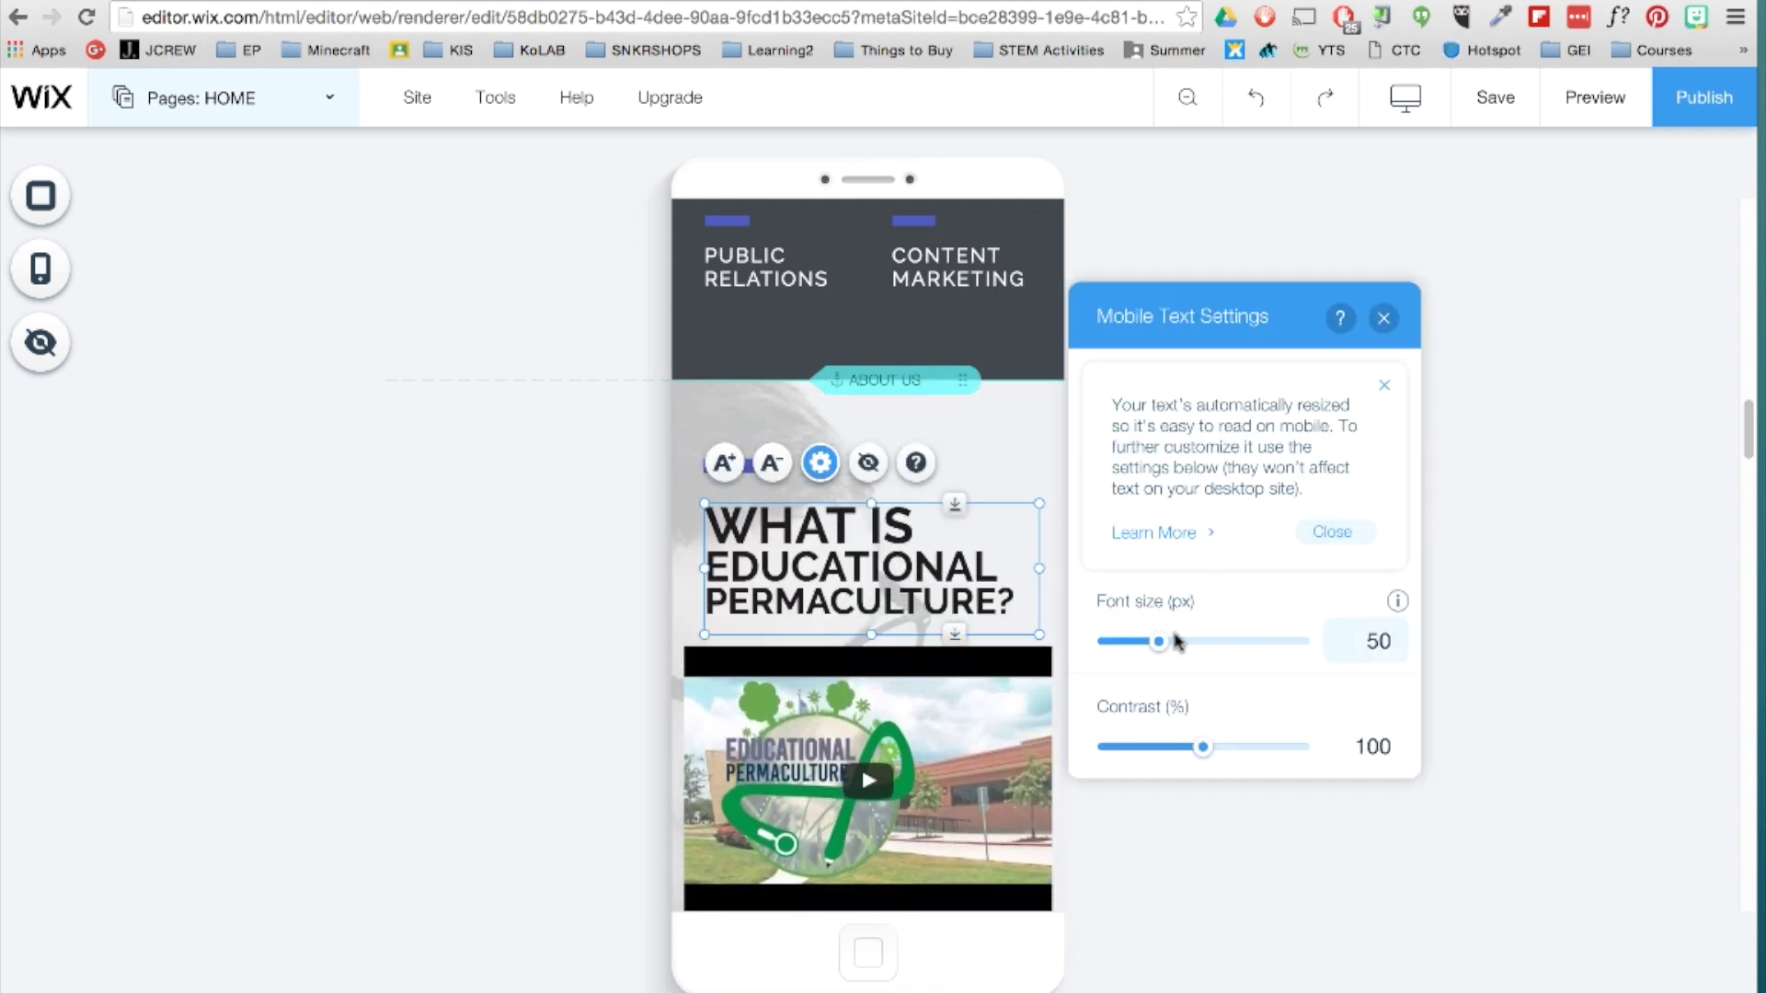
click(1384, 313)
click(1405, 97)
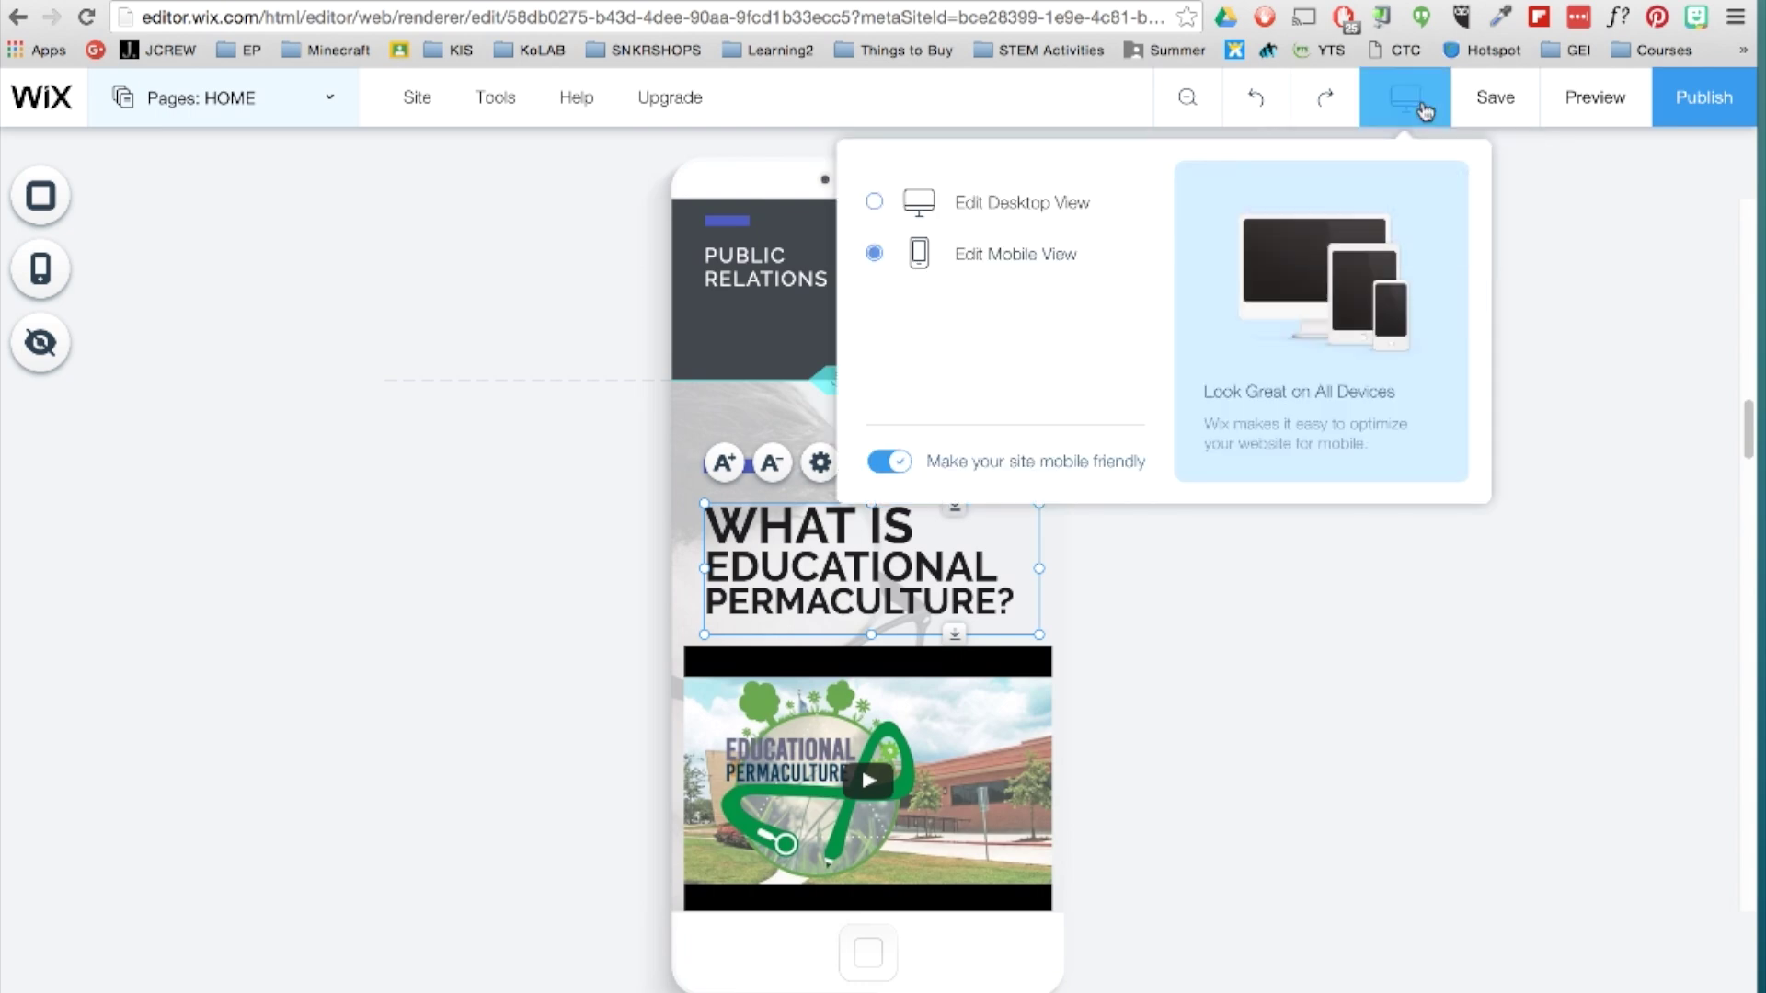
click(997, 205)
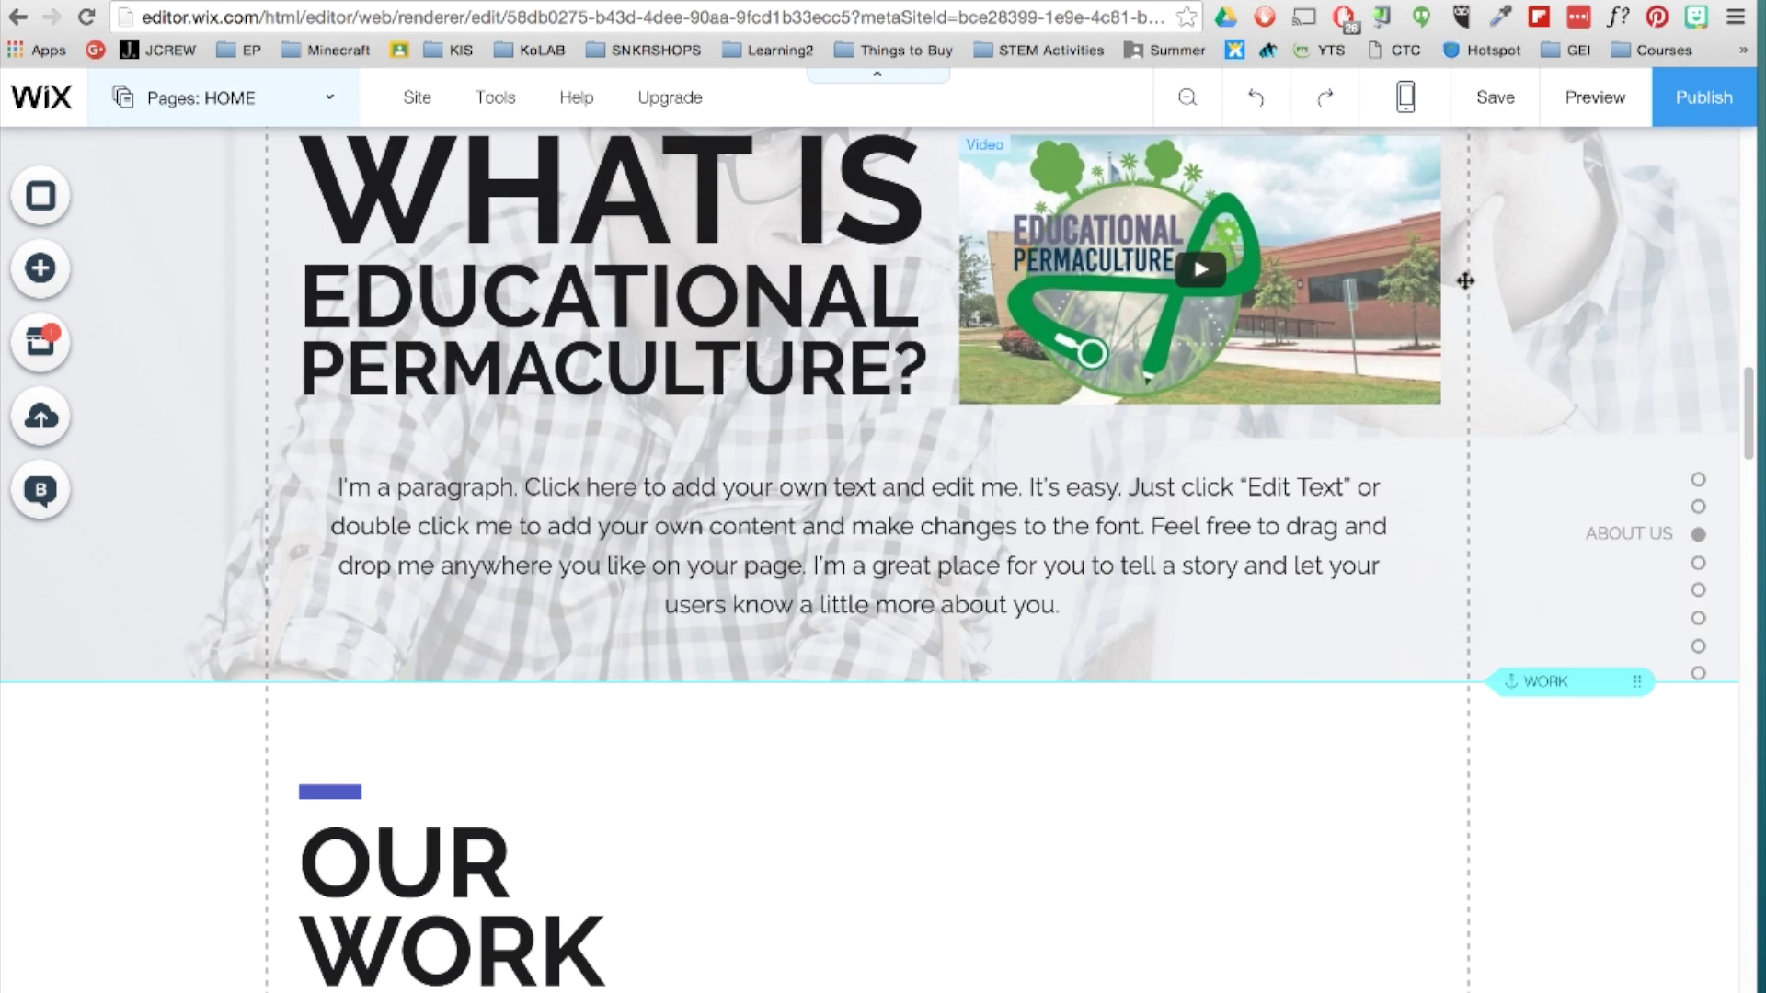
Publish the site and scroll through the yearly premium plan prices.
click(1690, 117)
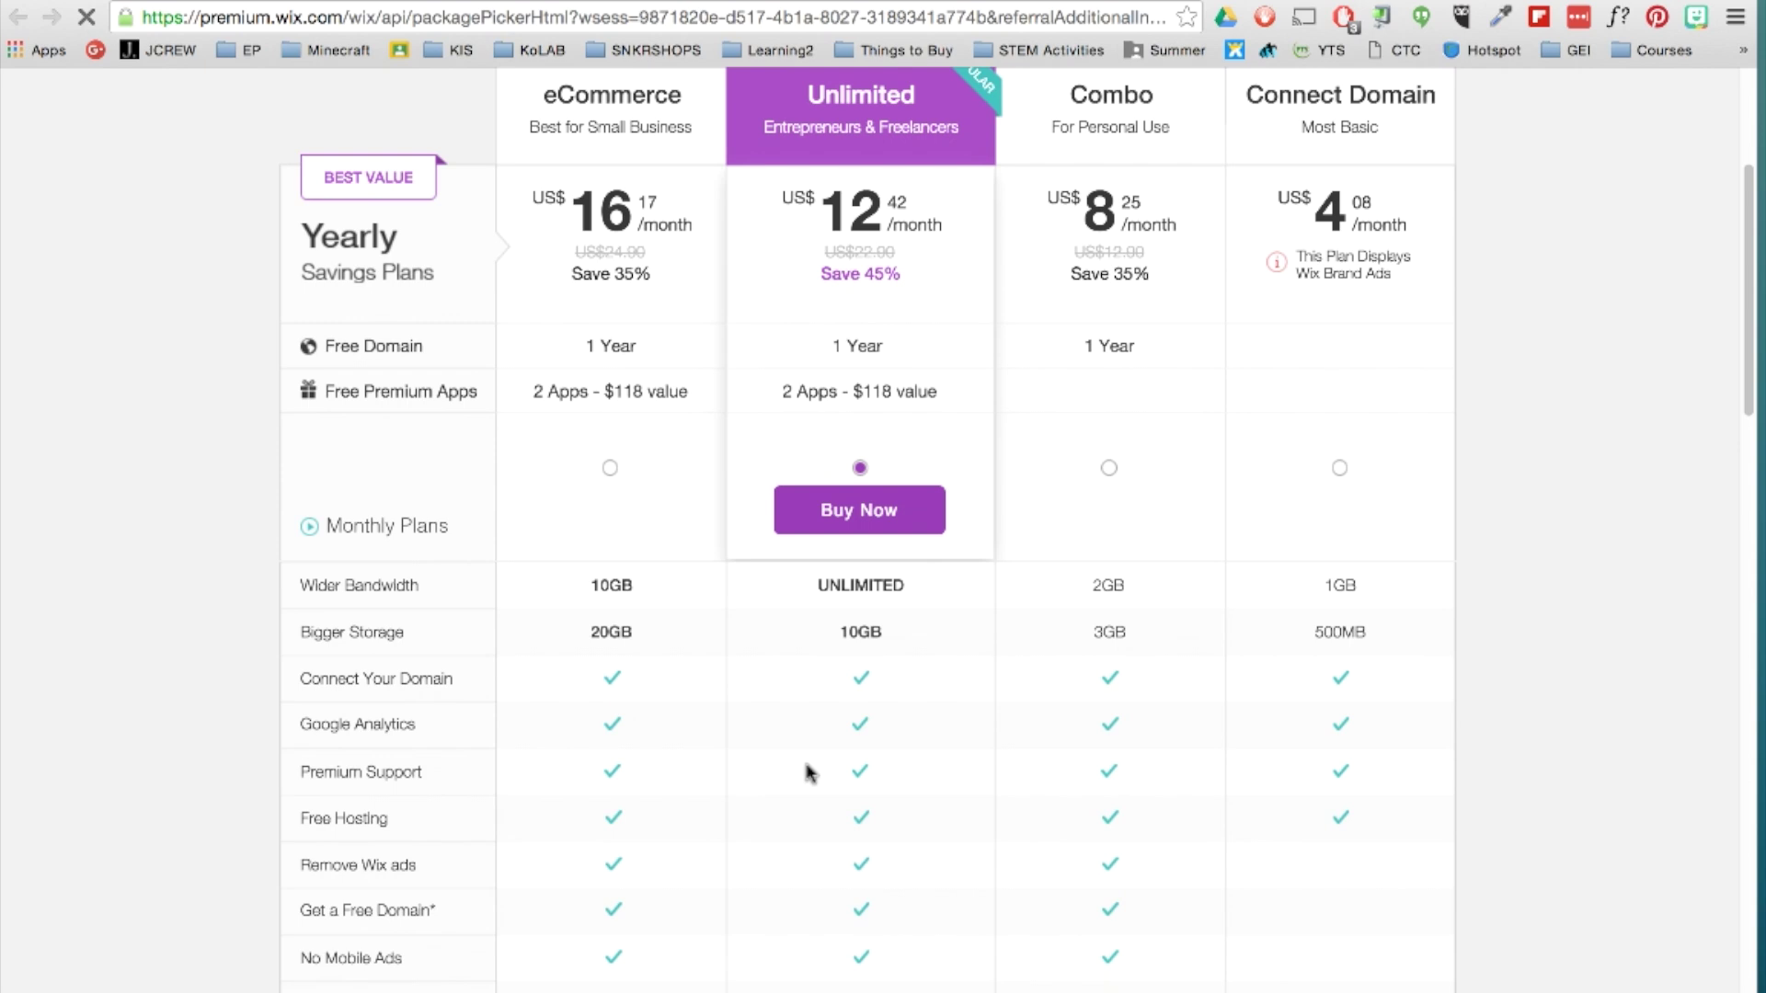
scroll(808, 773, down, 1)
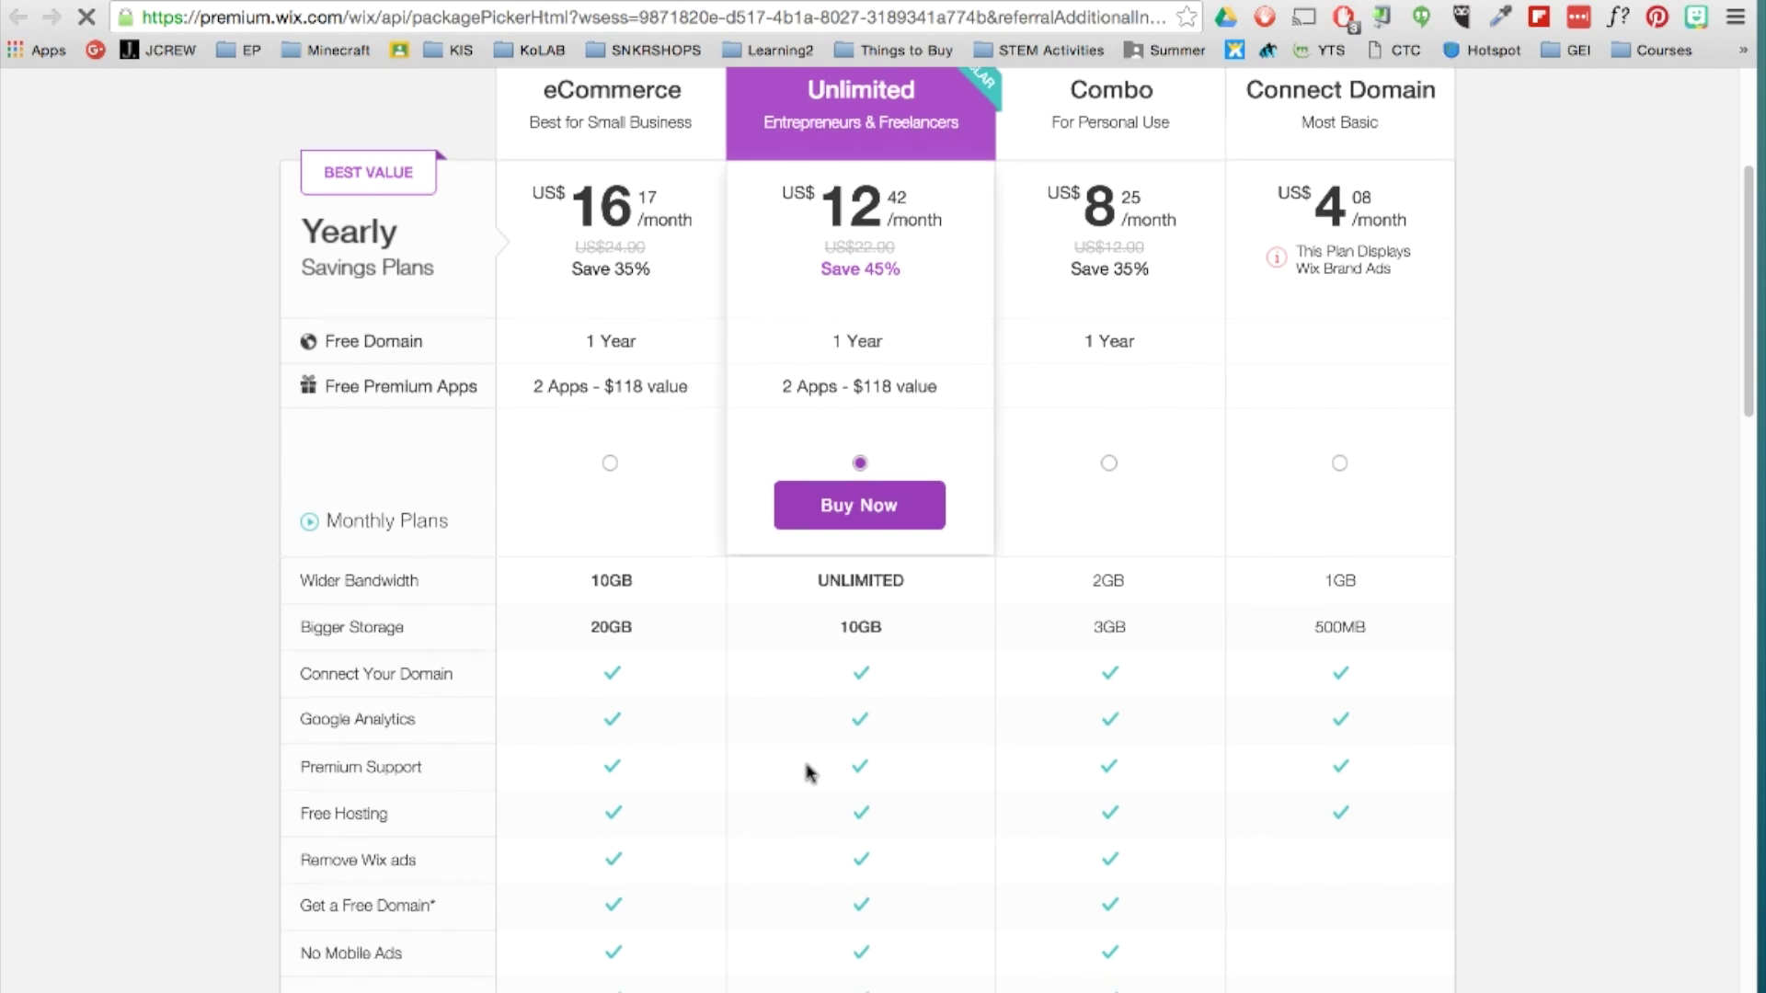
scroll(808, 772, down, 4)
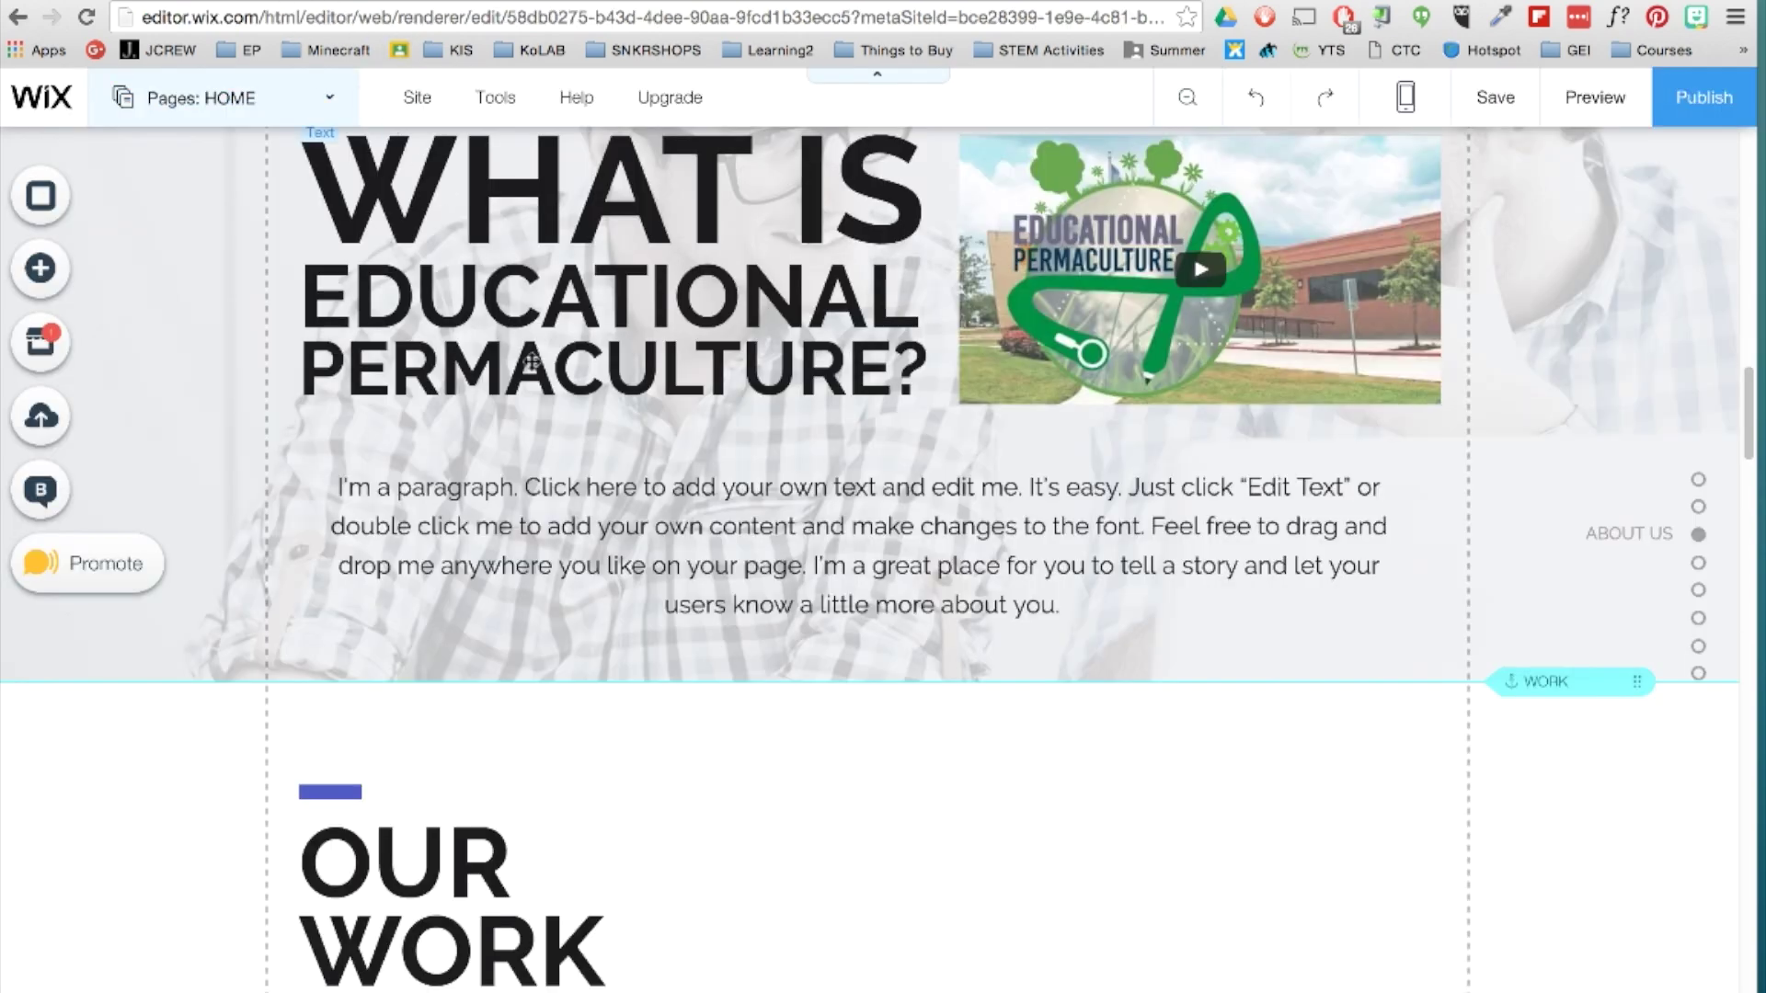
Open Site History and view the 24 Apr 2016 10:32AM saved version.
scroll(920, 558, up, 5)
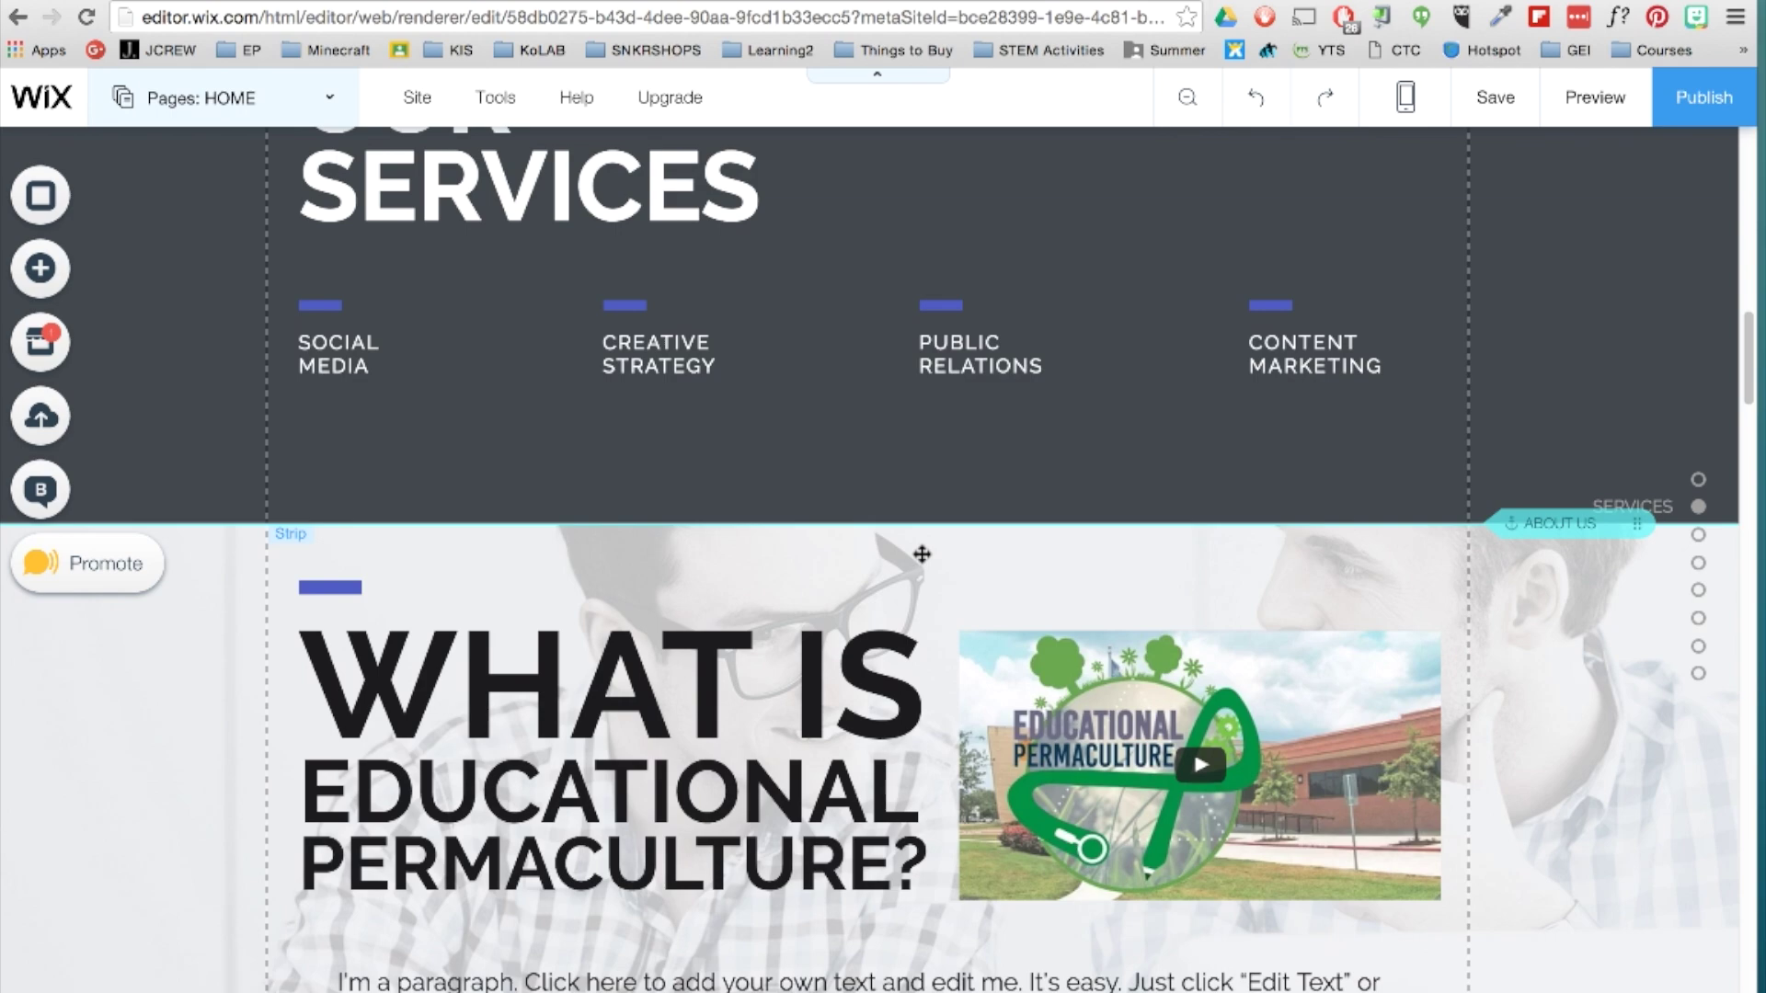
mouse_move(421, 110)
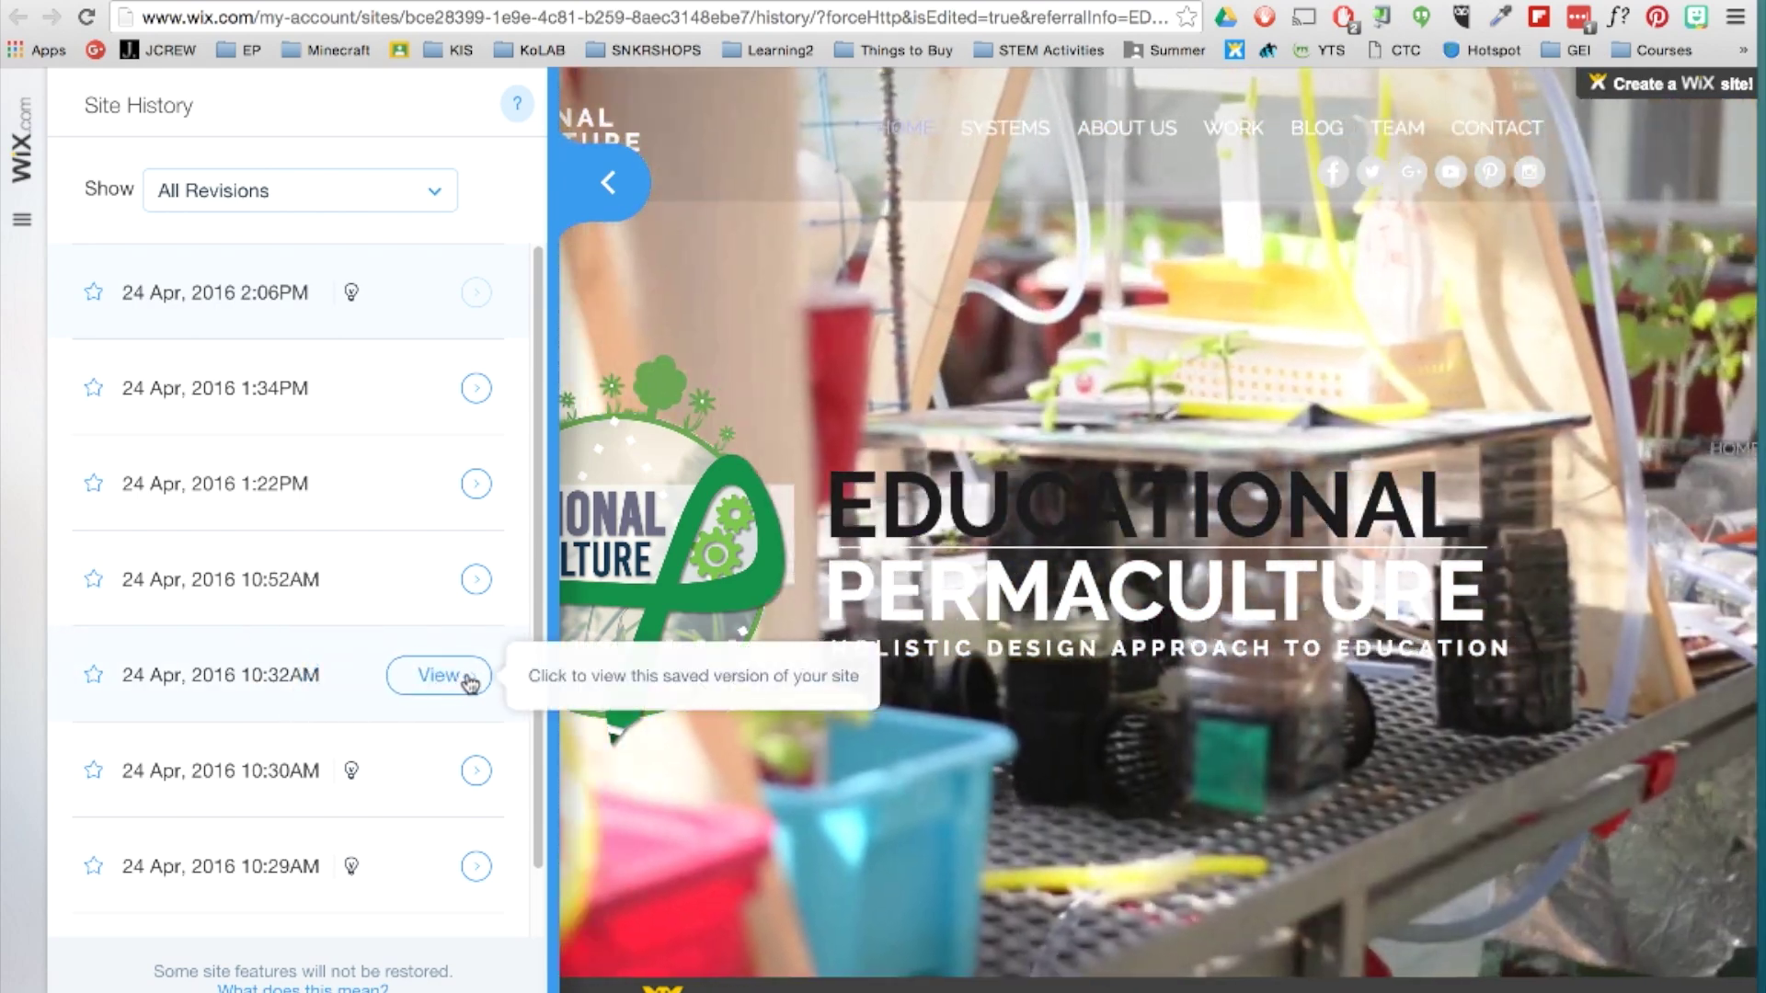
click(470, 681)
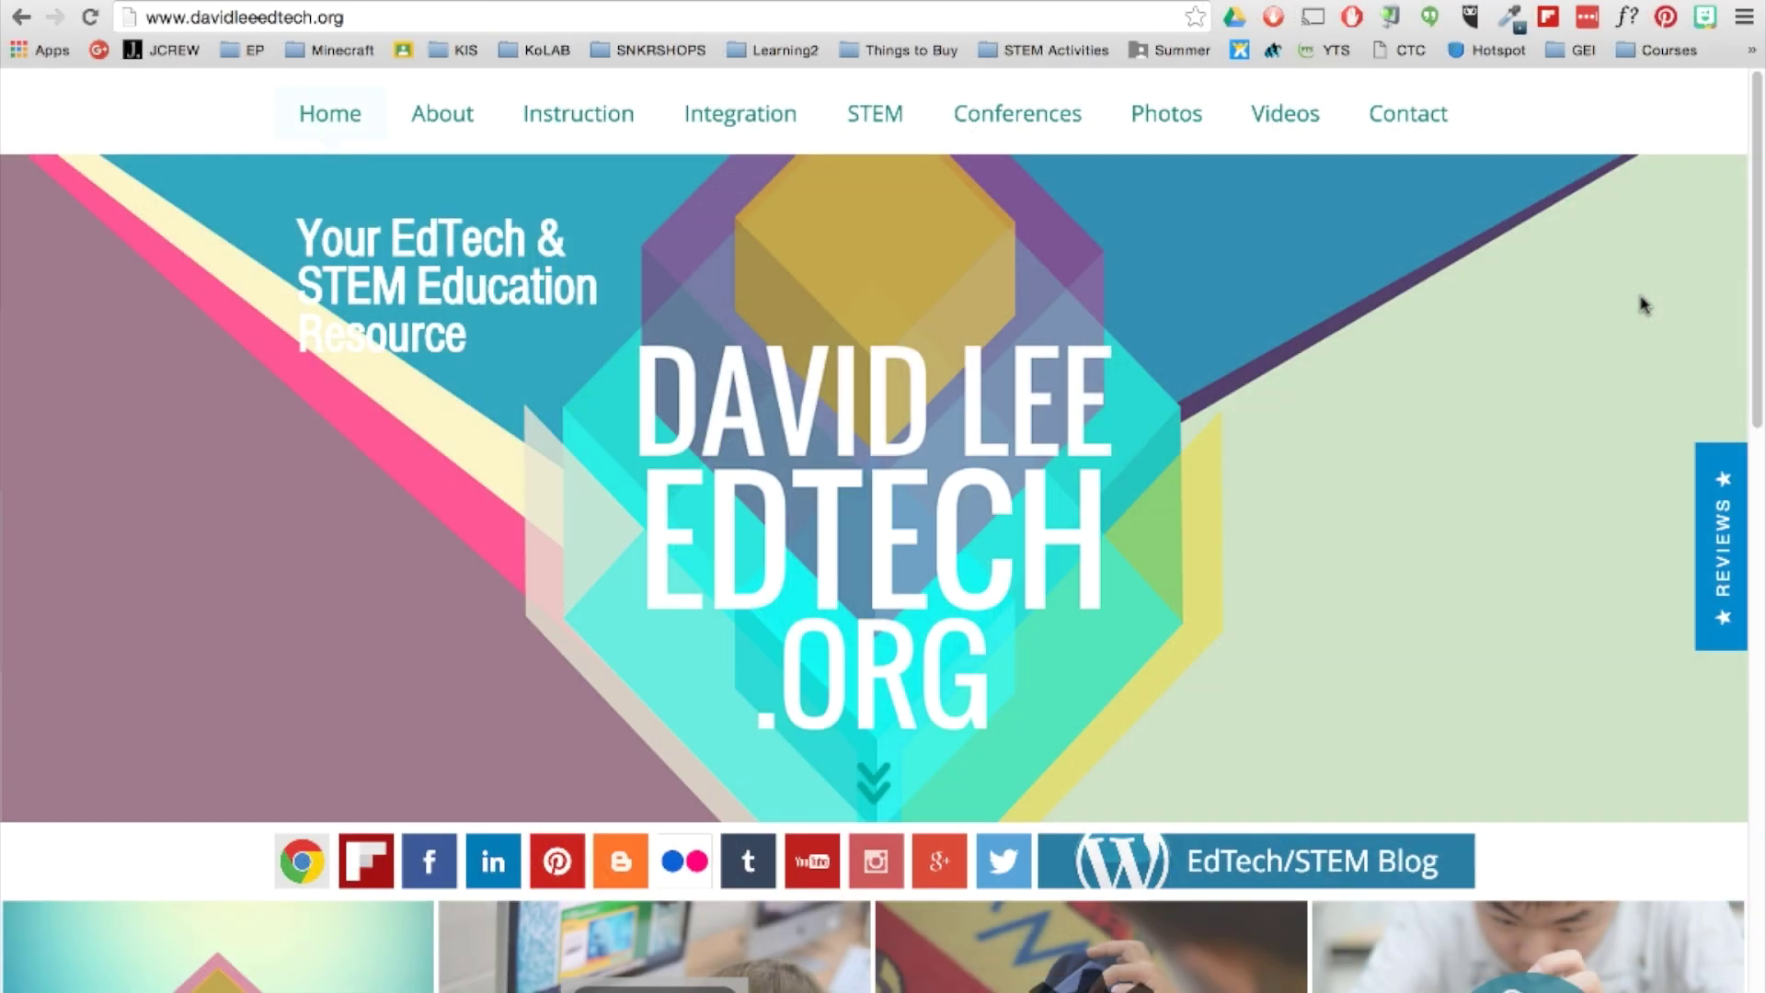
scroll(1639, 300, down, 7)
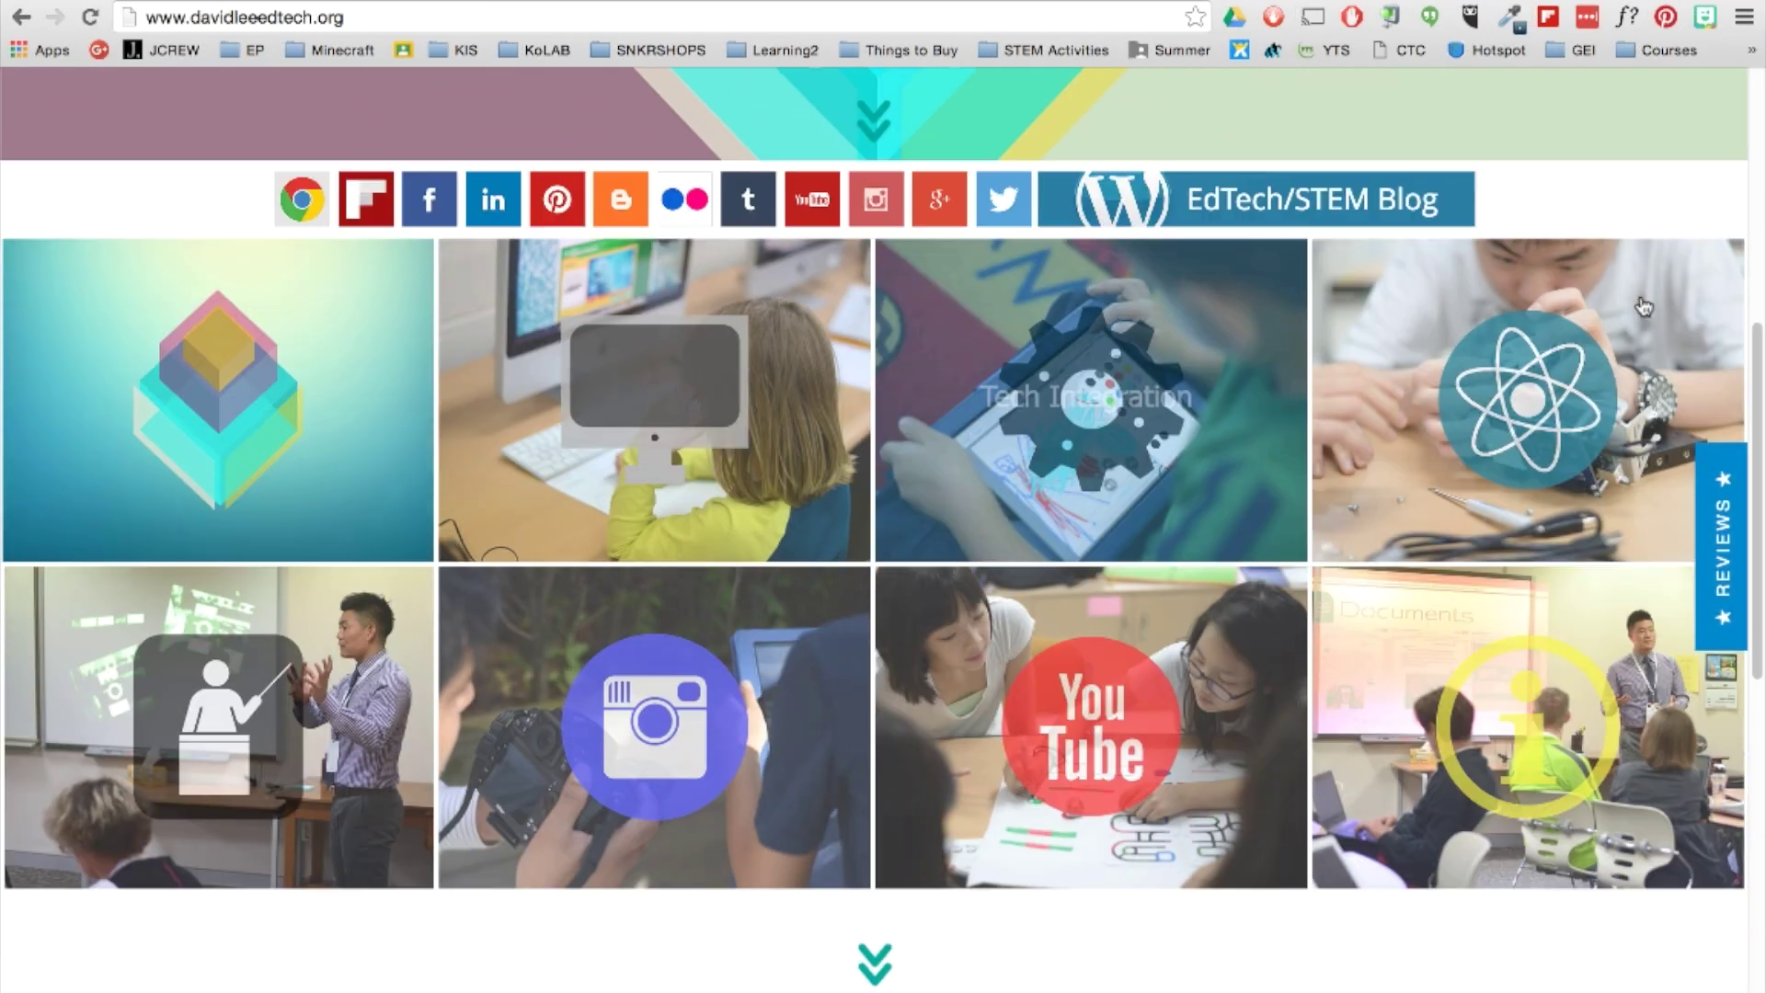
Visit the EdTech site's YouTube Channel page, then its Contact page with form and map.
click(1051, 722)
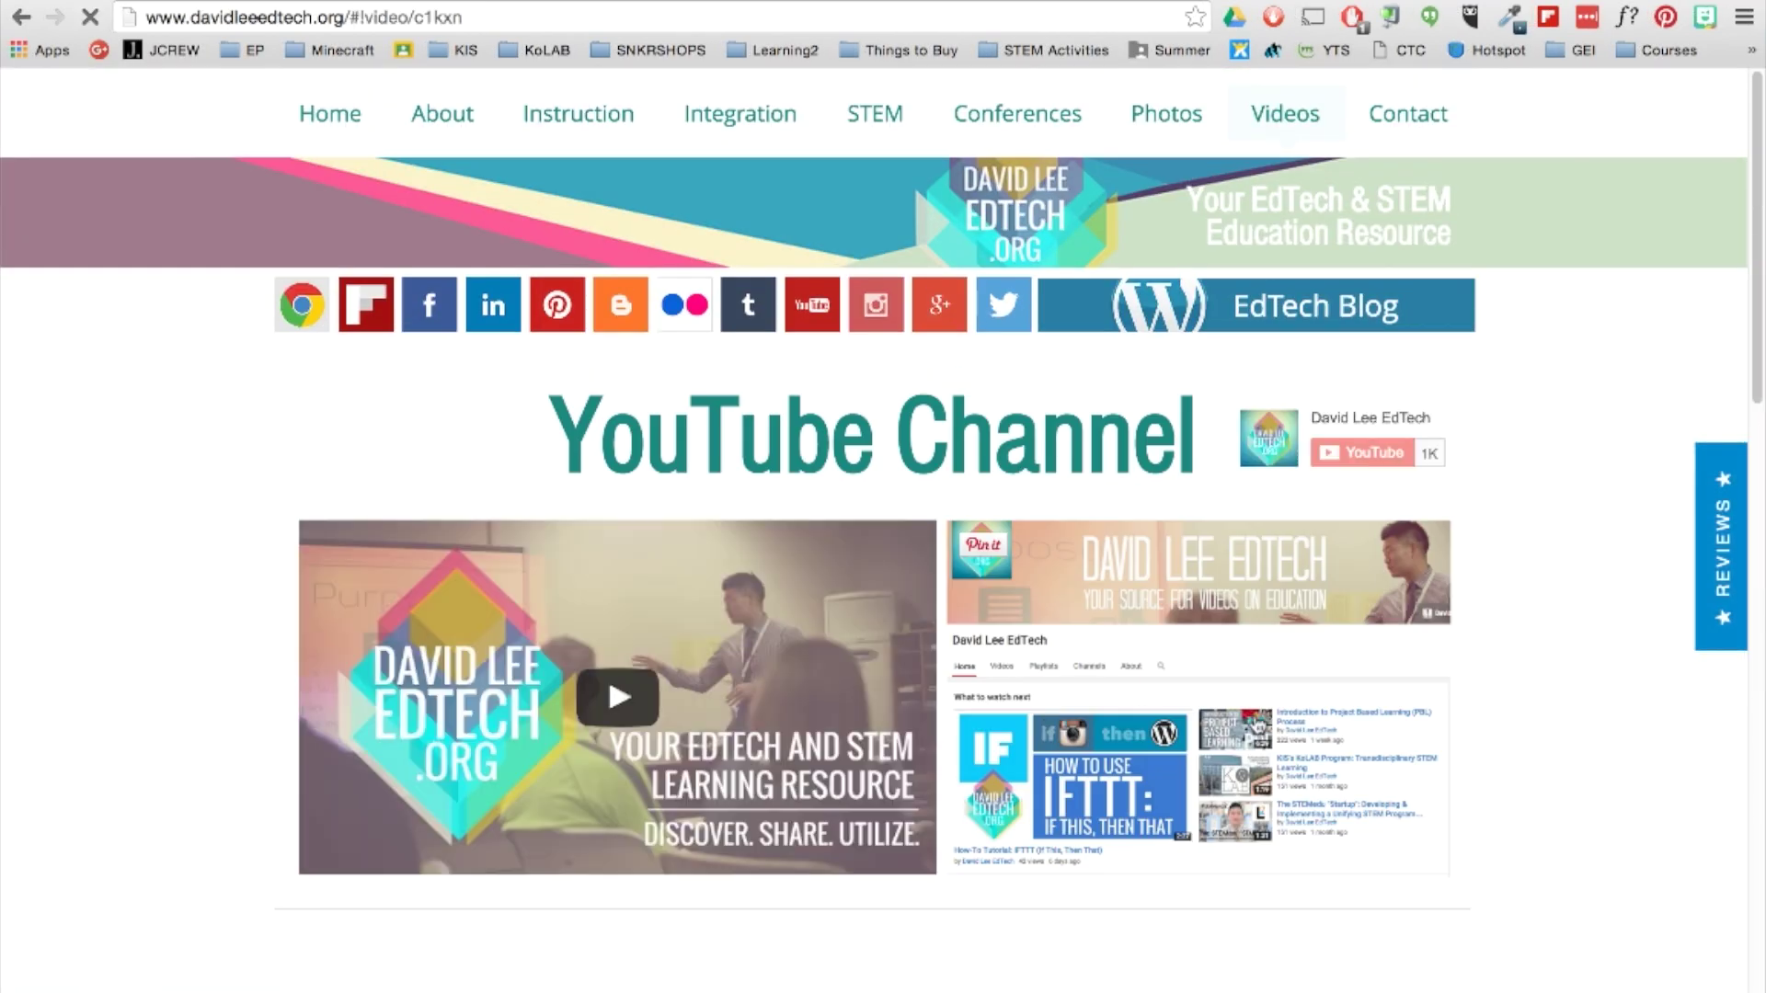
scroll(1537, 717, down, 8)
scroll(1536, 718, up, 8)
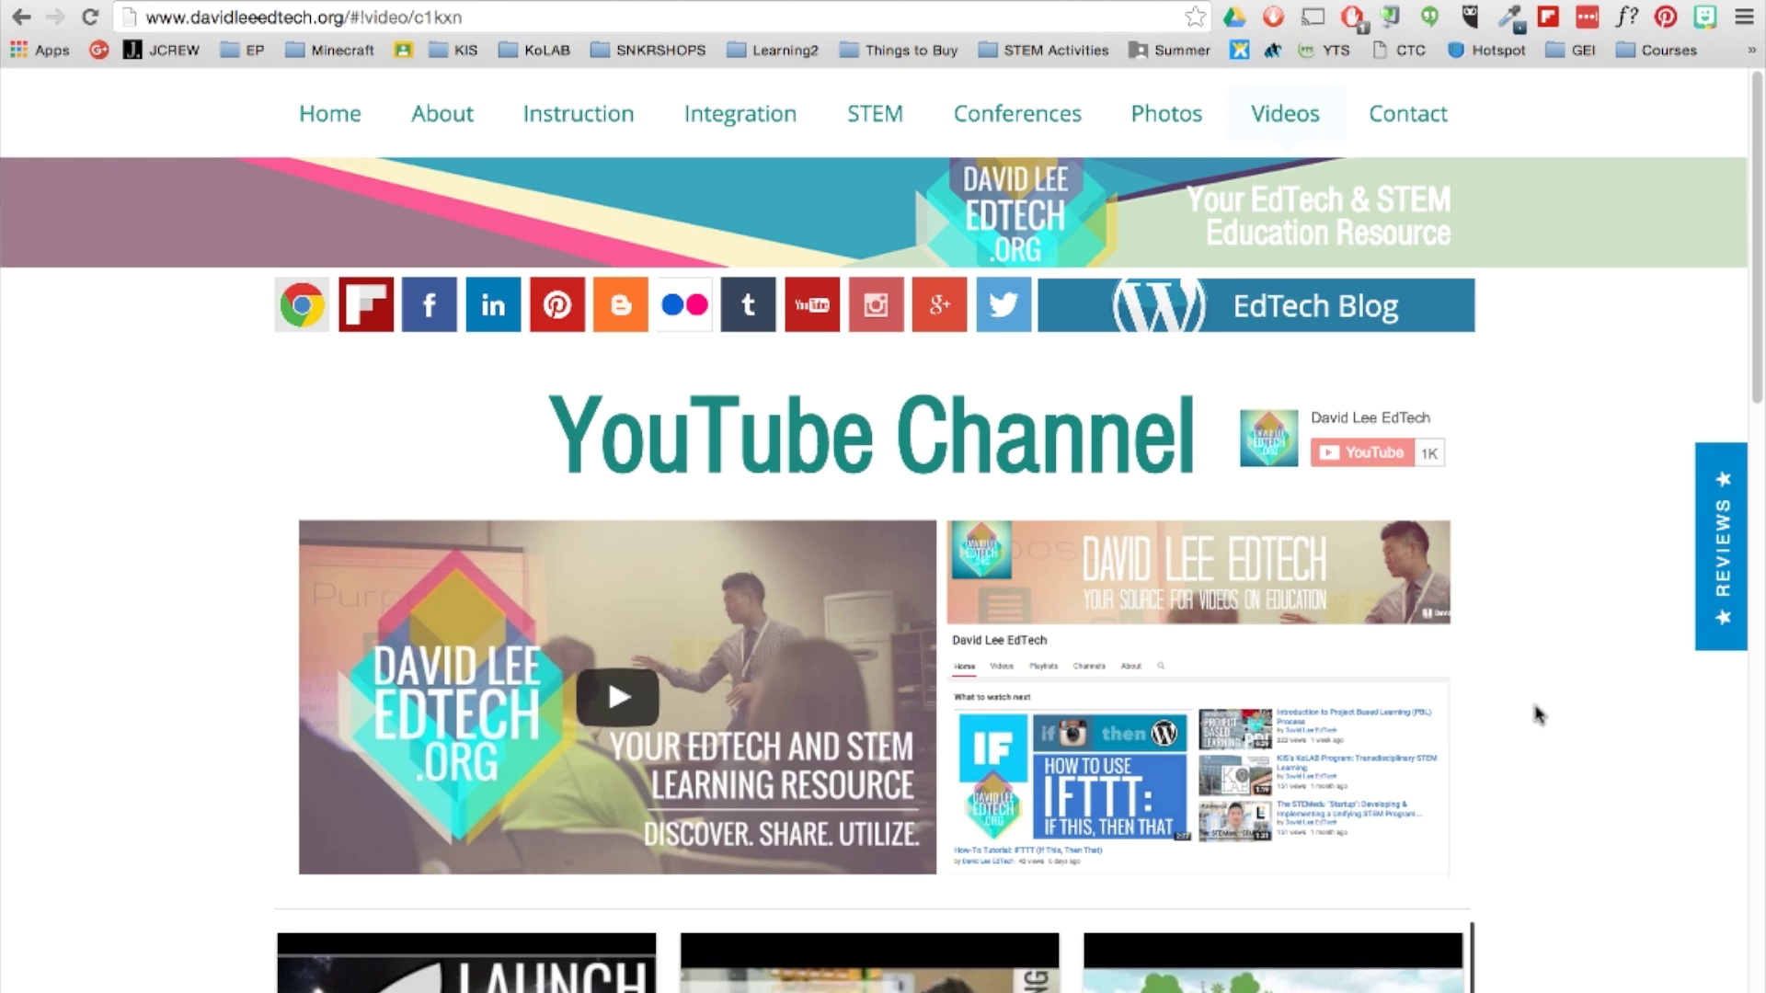
click(1407, 113)
scroll(246, 501, down, 5)
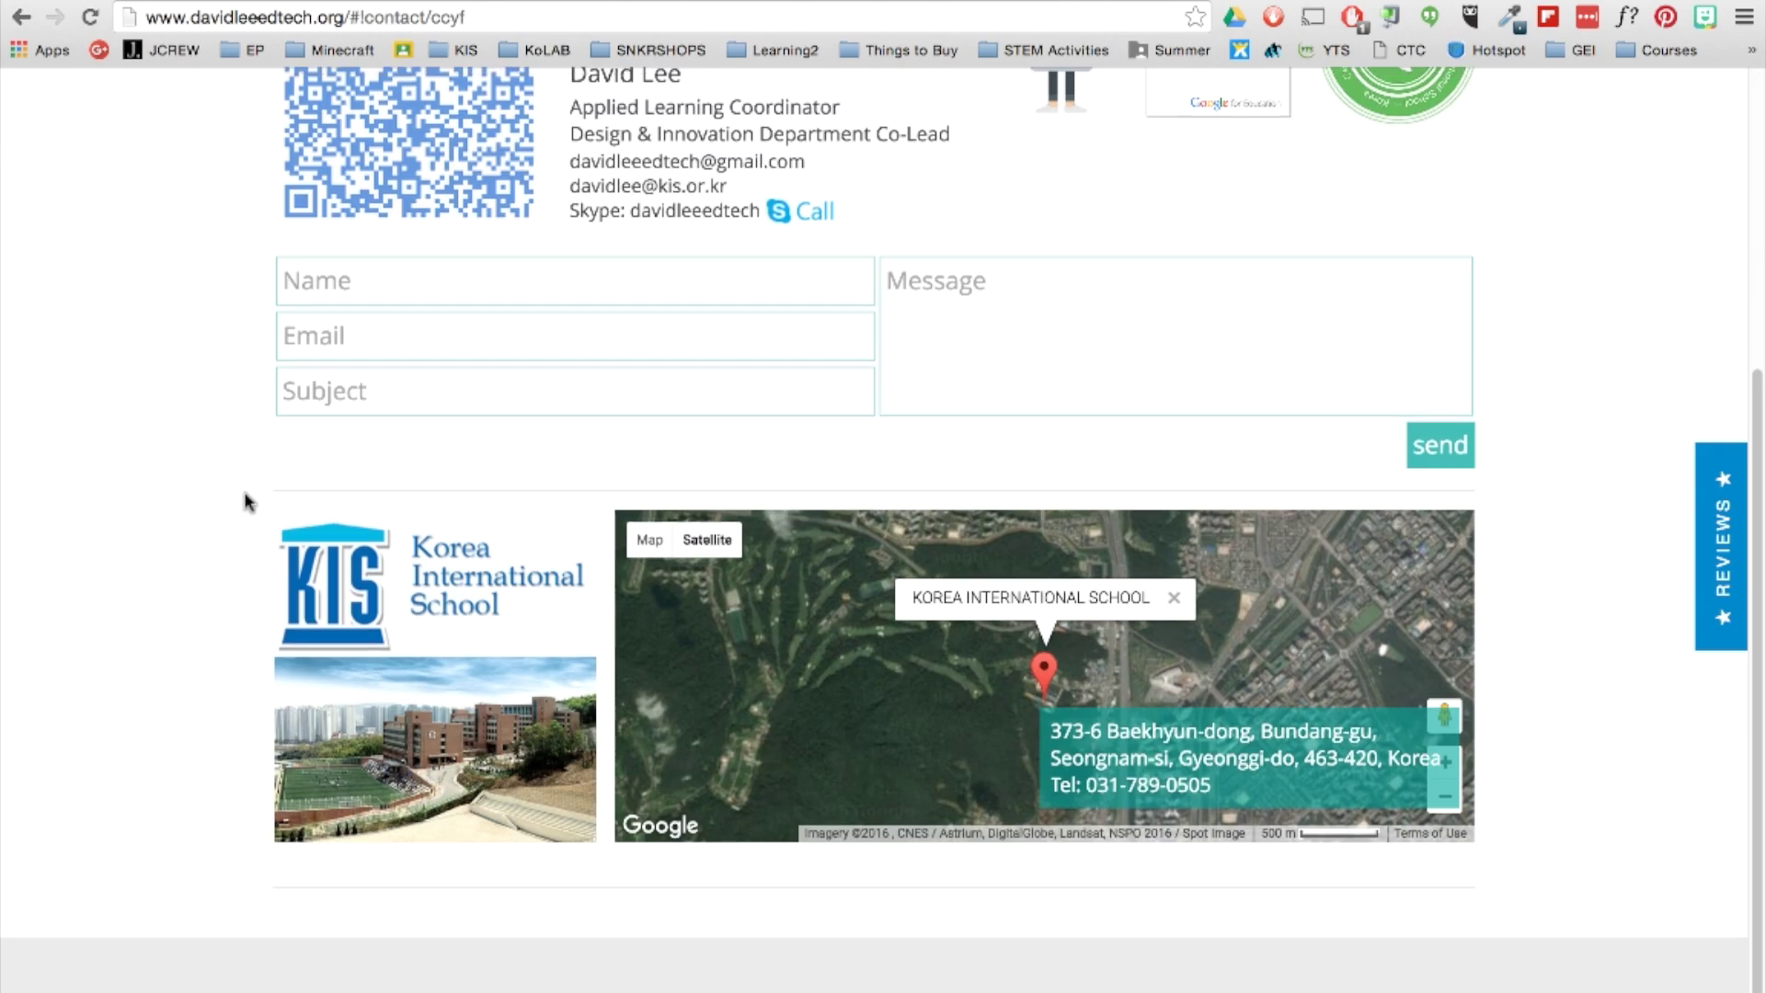